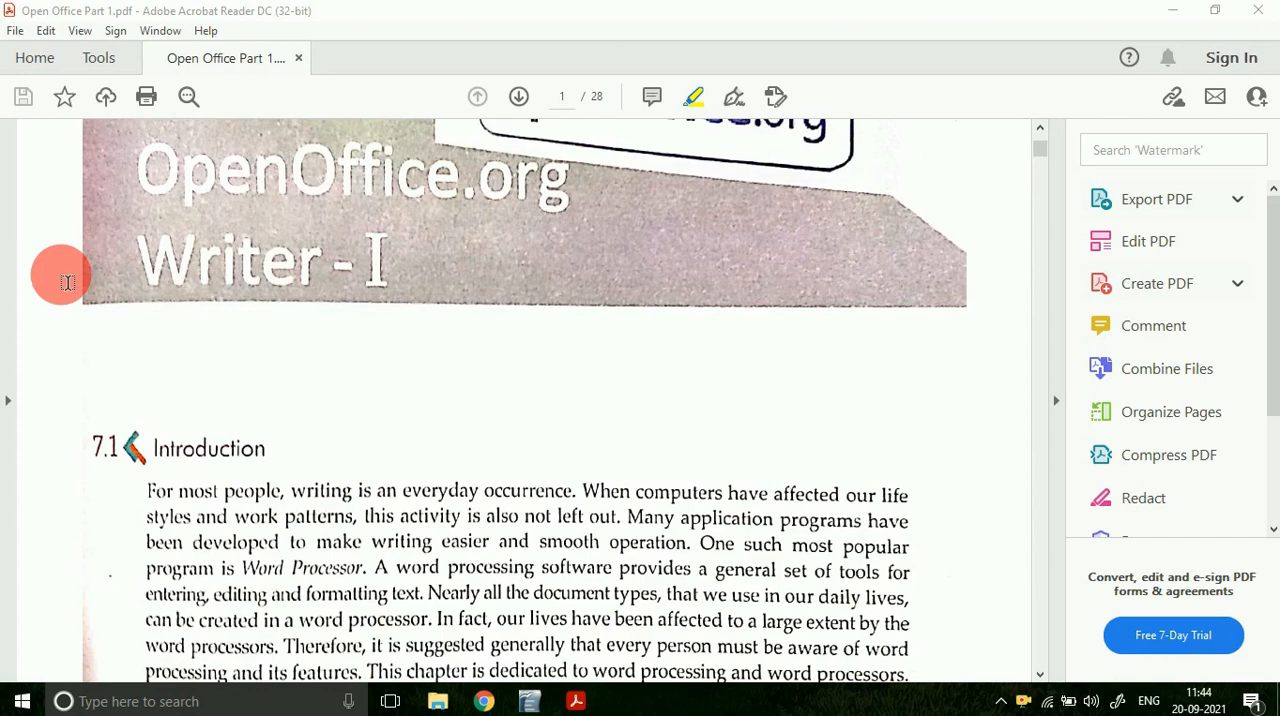
Step: Highlight the headings Fast, Editing features, Permanent Storage and Formatting Features in section 7.2.1 of the PDF
scroll(368, 428, "down", 3)
scroll(368, 428, "down", 8)
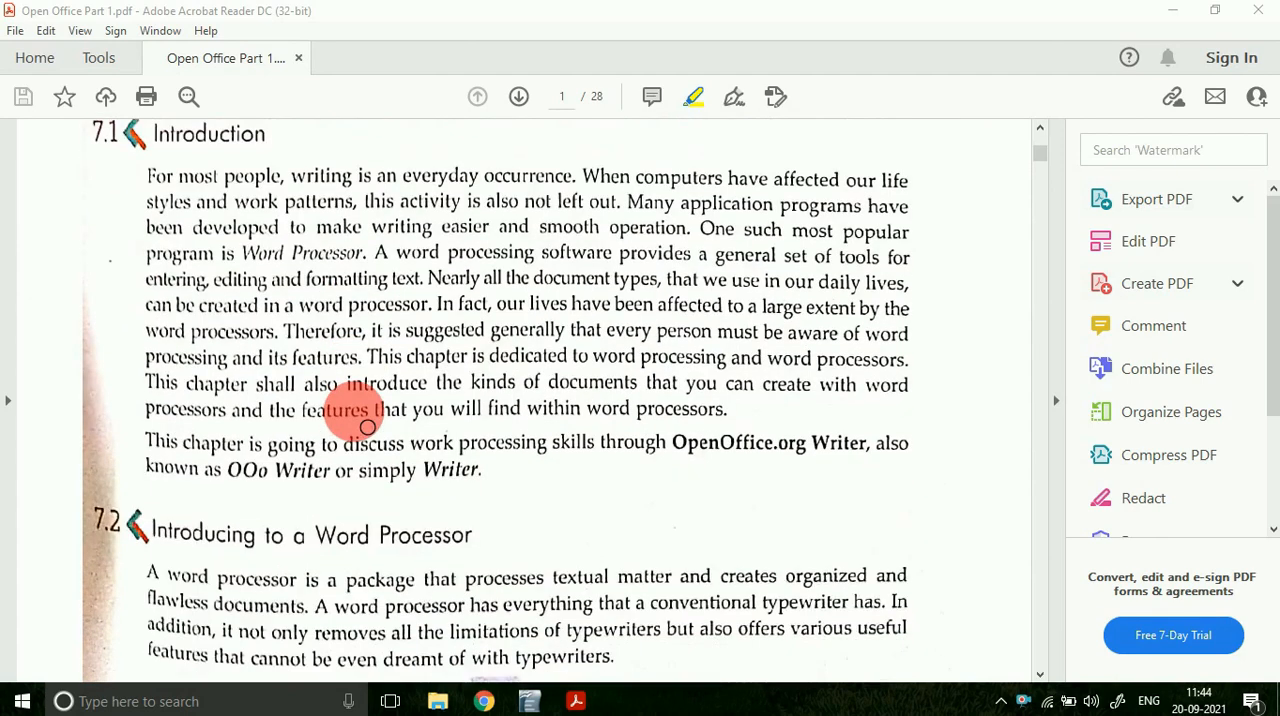
scroll(354, 411, "down", 4)
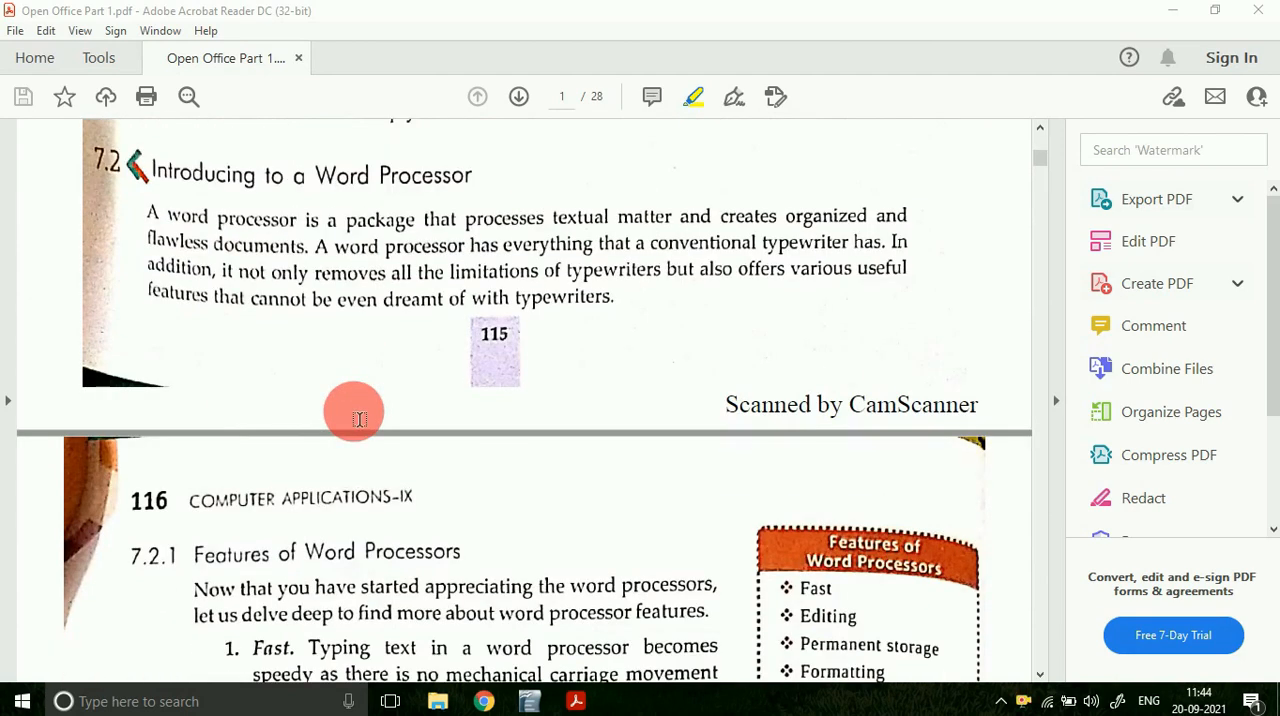
scroll(359, 419, "down", 4)
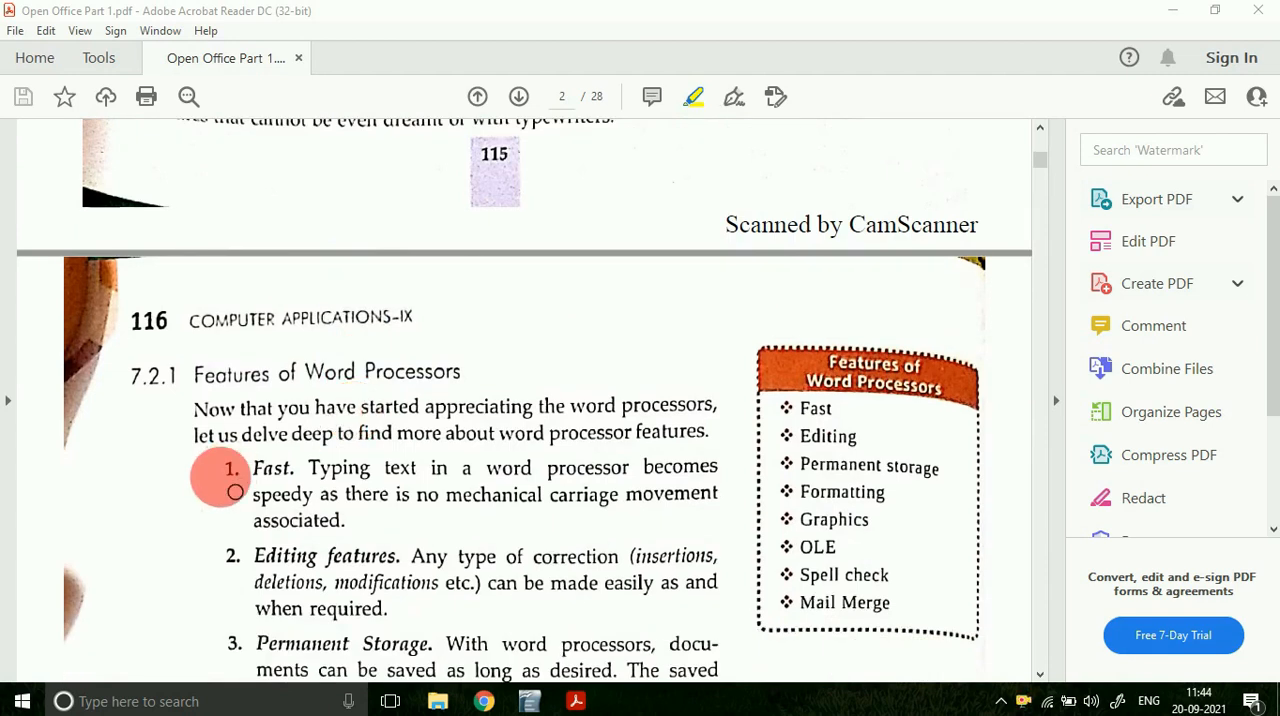
left_click_drag(250, 468, 300, 468)
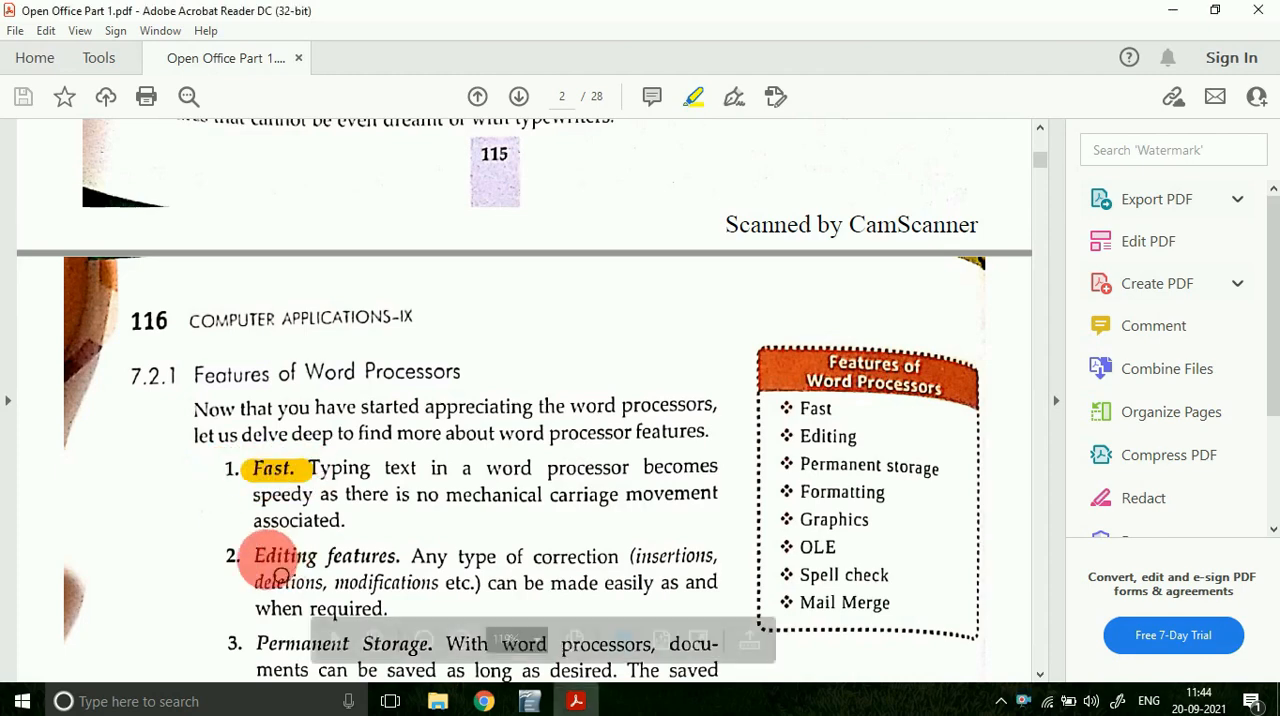
left_click_drag(246, 556, 390, 556)
scroll(388, 556, "down", 5)
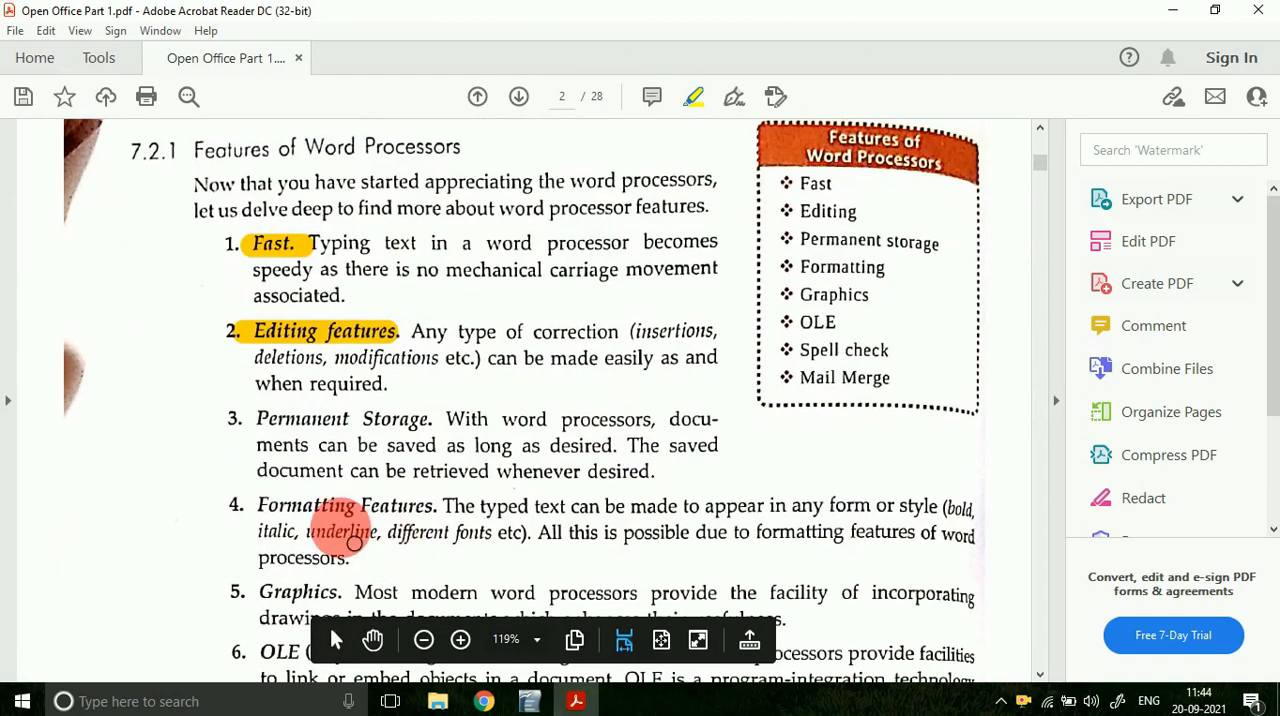
left_click_drag(265, 425, 432, 420)
left_click_drag(248, 507, 437, 506)
Step: Highlight the headings Graphics, OLE (Object Linking and Embedding), Spell Check and Mail Merge in section 7.2.1
scroll(430, 588, "down", 3)
left_click_drag(262, 458, 338, 458)
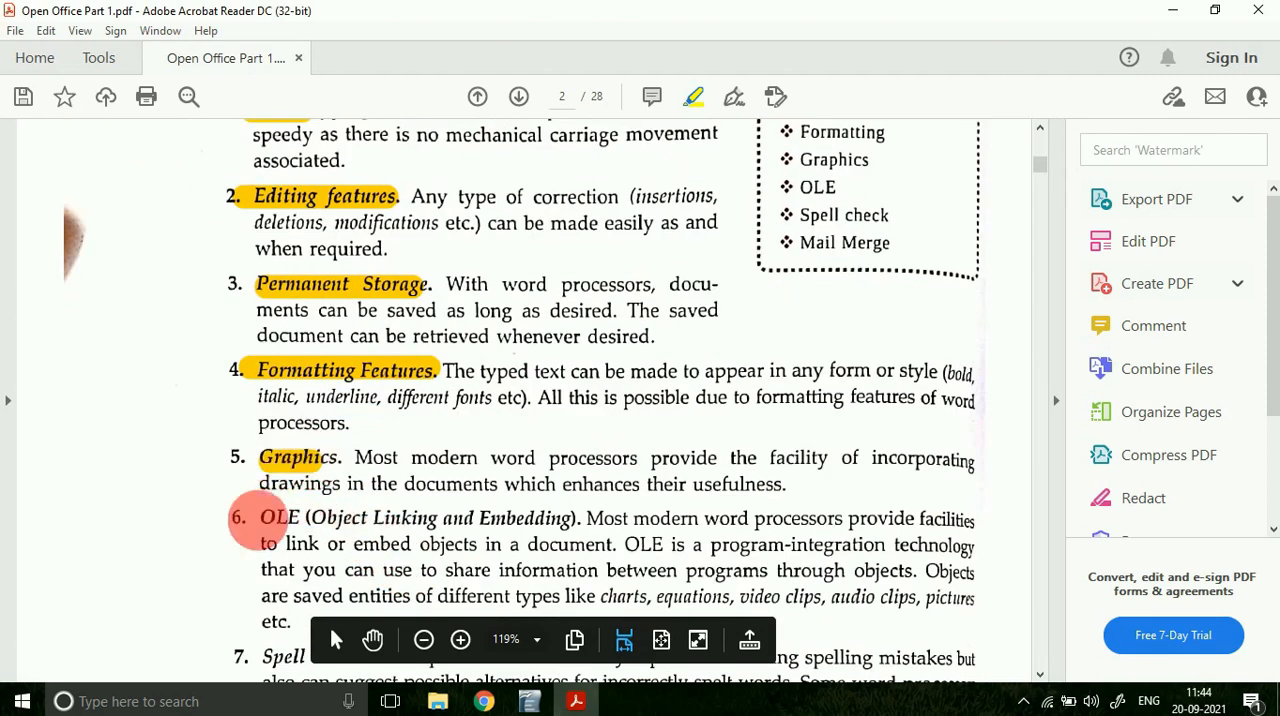
left_click_drag(266, 520, 548, 520)
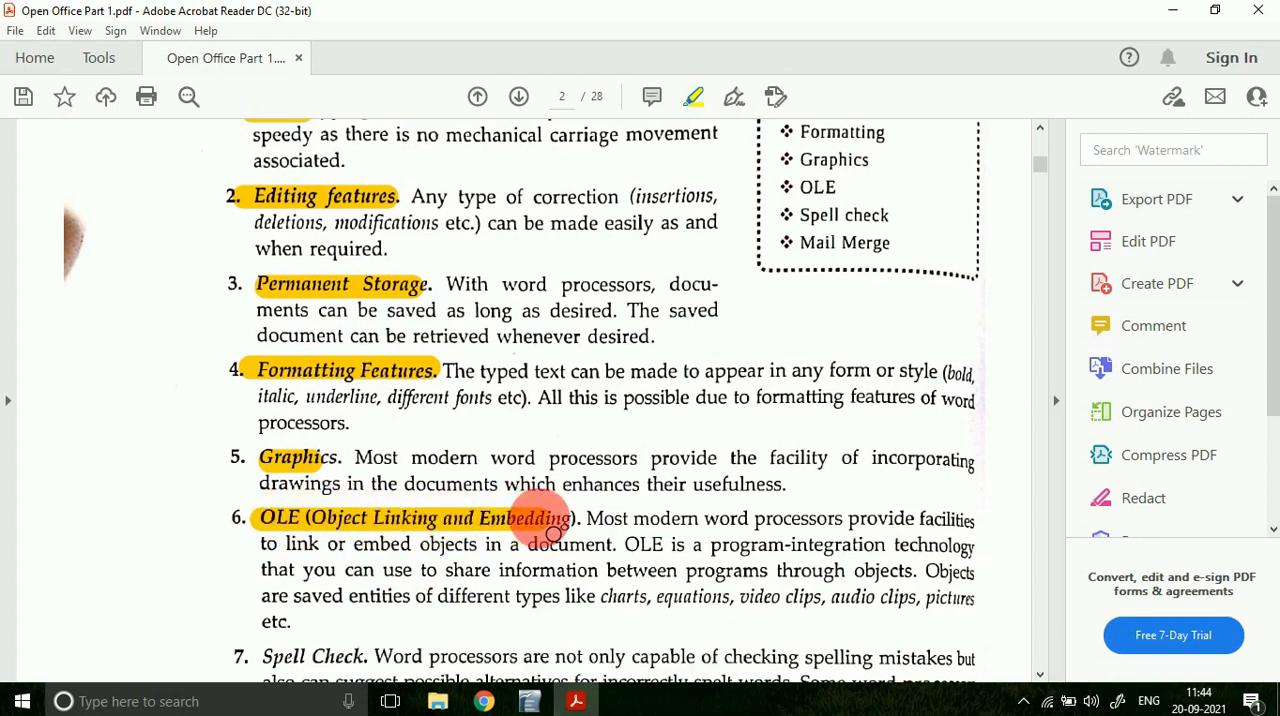
scroll(553, 535, "down", 2)
left_click_drag(258, 566, 397, 550)
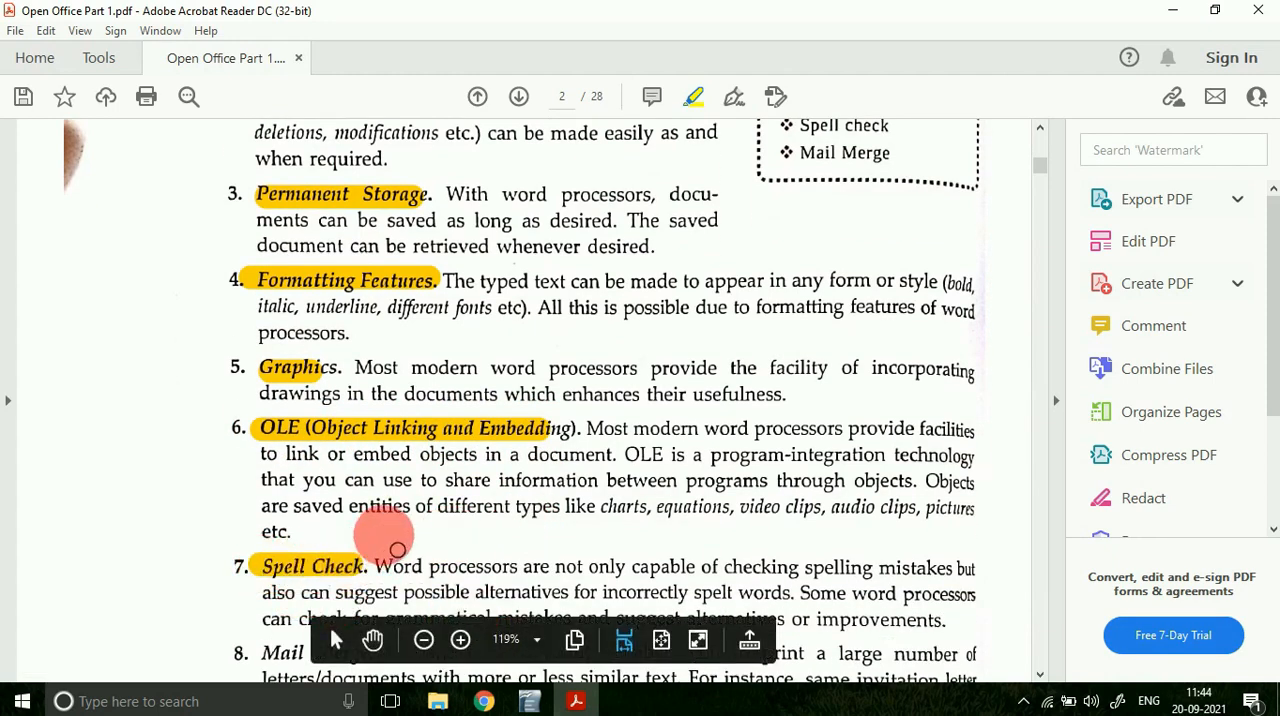
scroll(397, 550, "down", 4)
left_click_drag(262, 476, 370, 474)
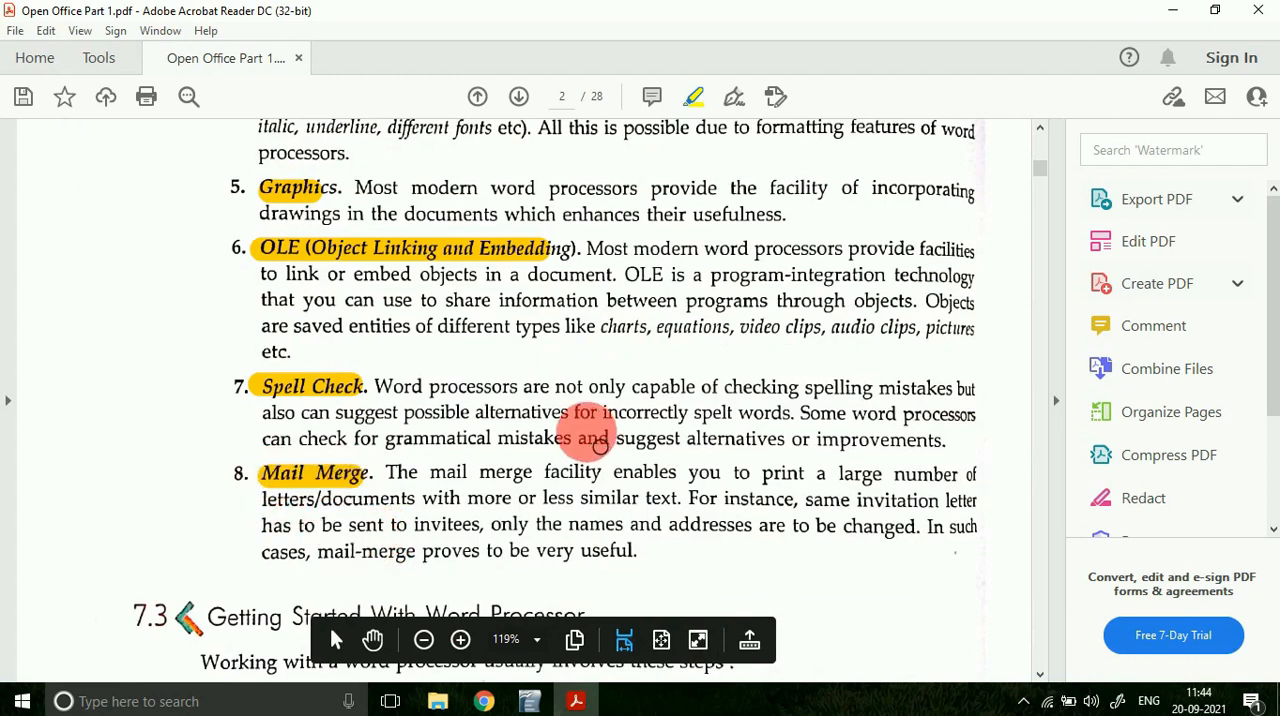
scroll(600, 445, "up", 8)
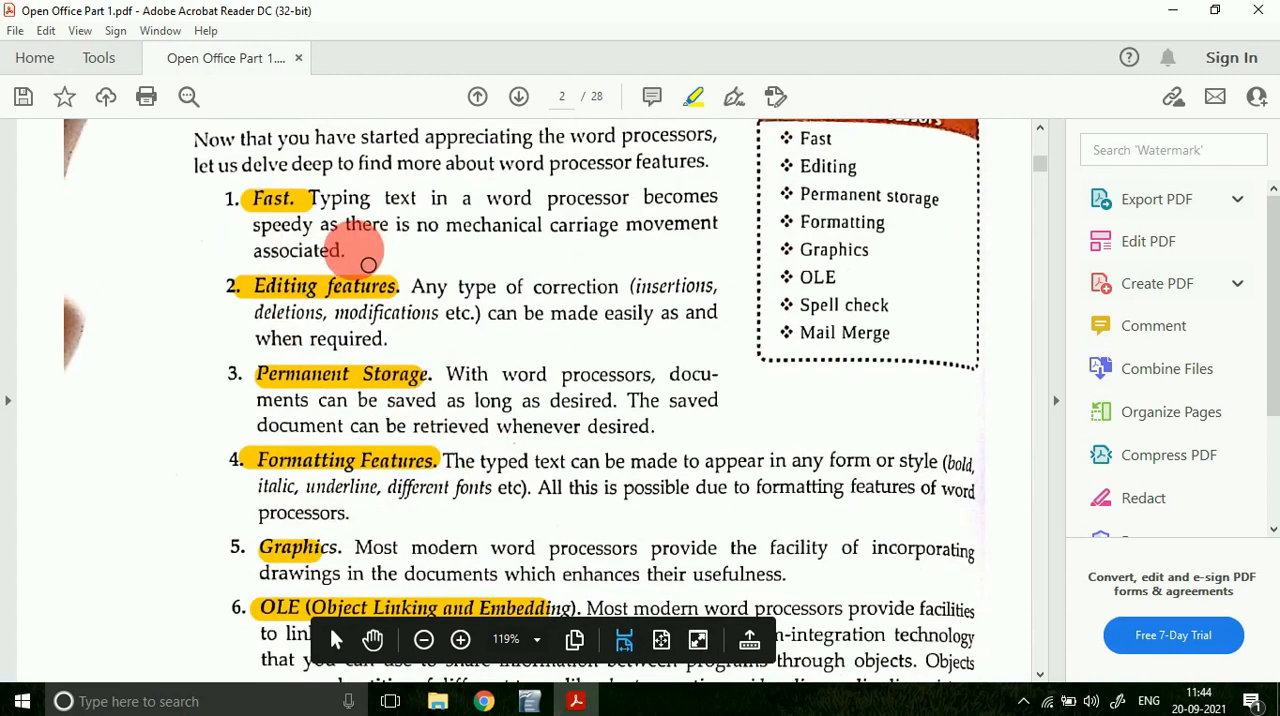
scroll(320, 295, "up", 3)
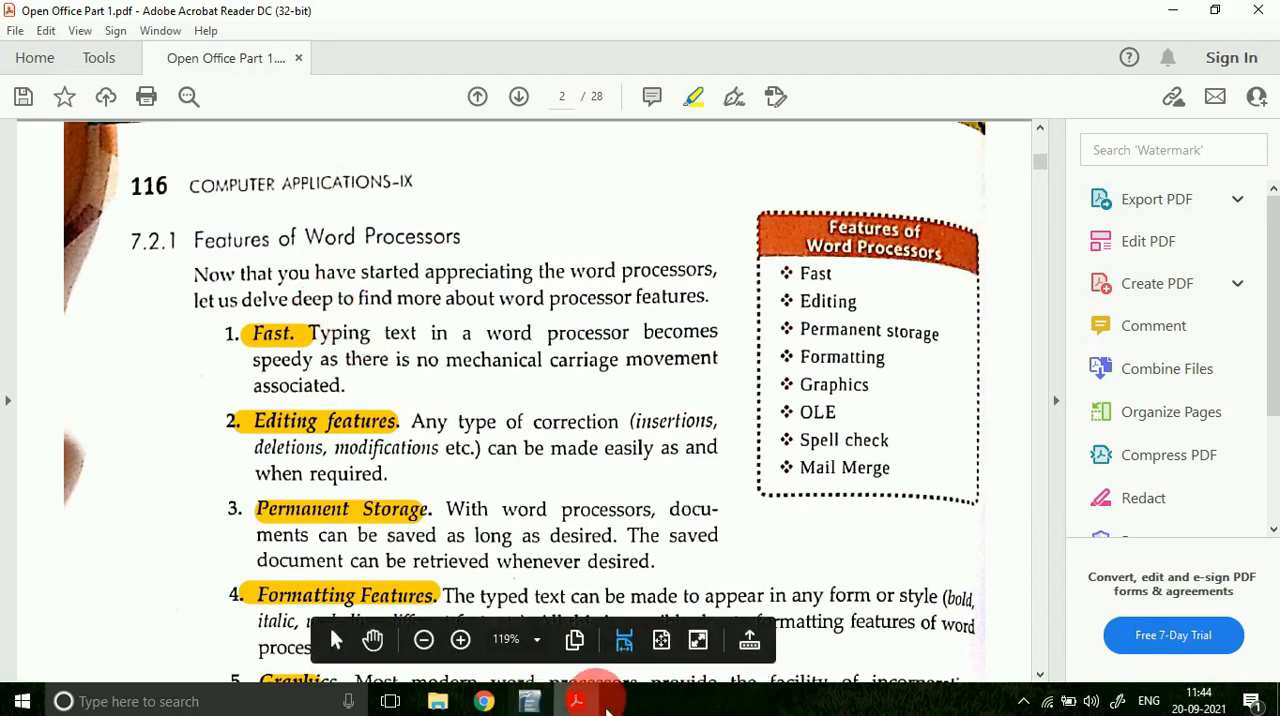
Step: Switch to OpenOffice Writer, select all the text in Untitled 2 and close the document, discarding its changes
left_click(528, 701)
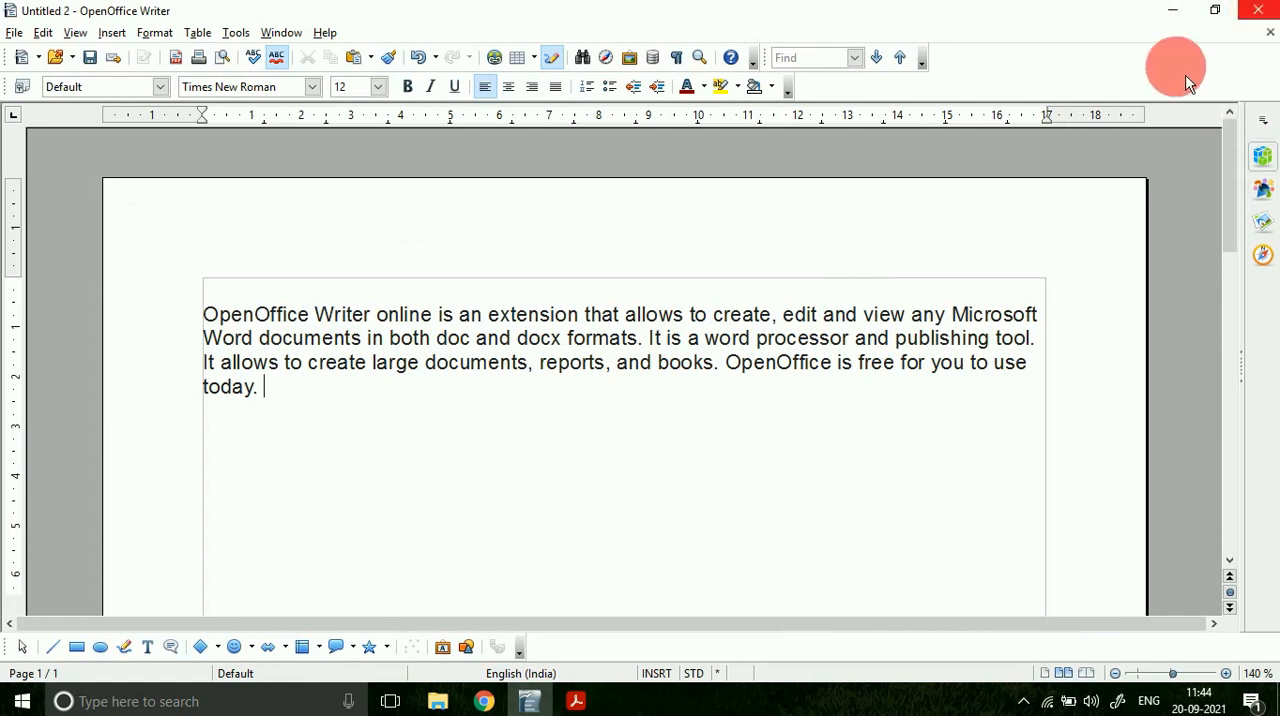
left_click(717, 360)
key("ctrl+a")
key("ctrl+c")
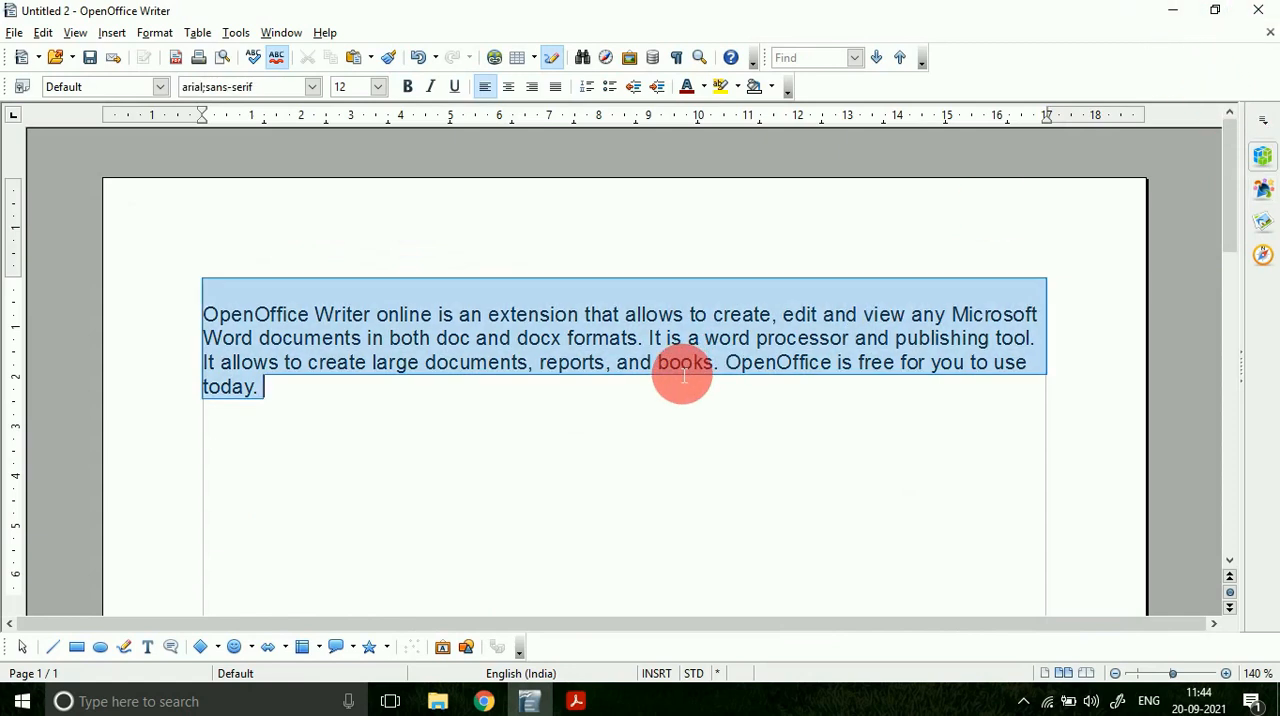
left_click(1258, 10)
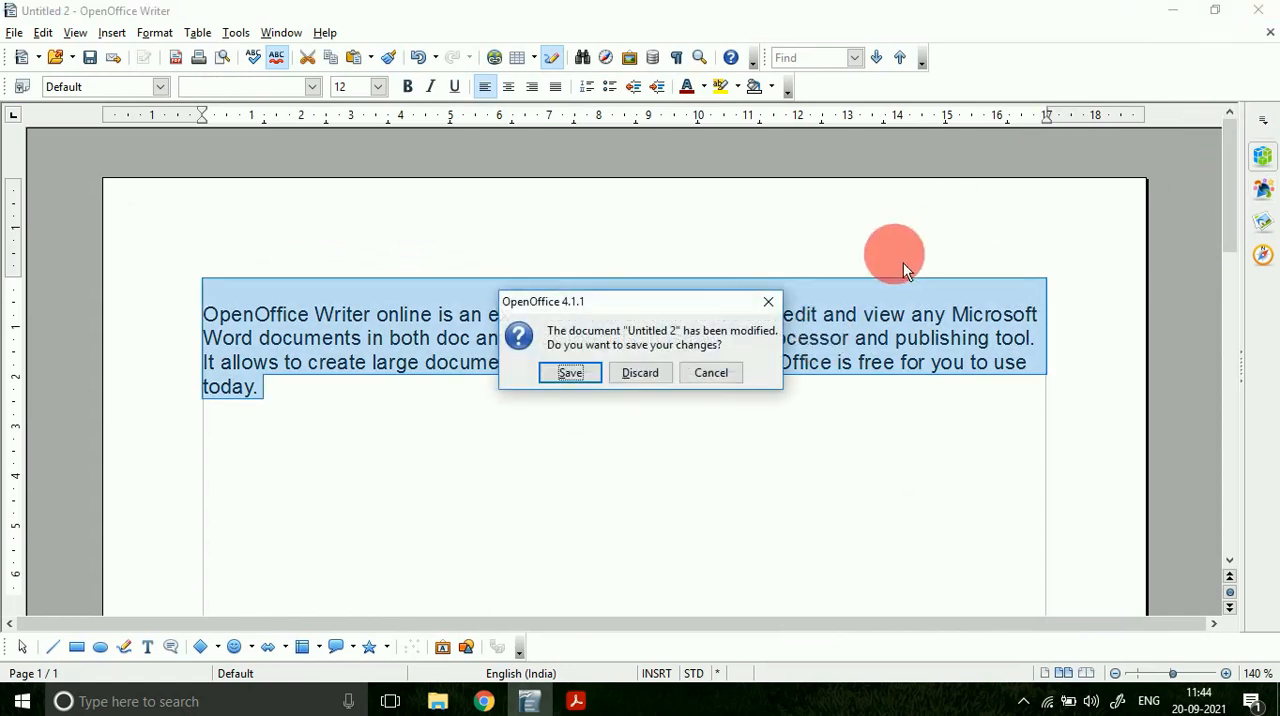
left_click(651, 379)
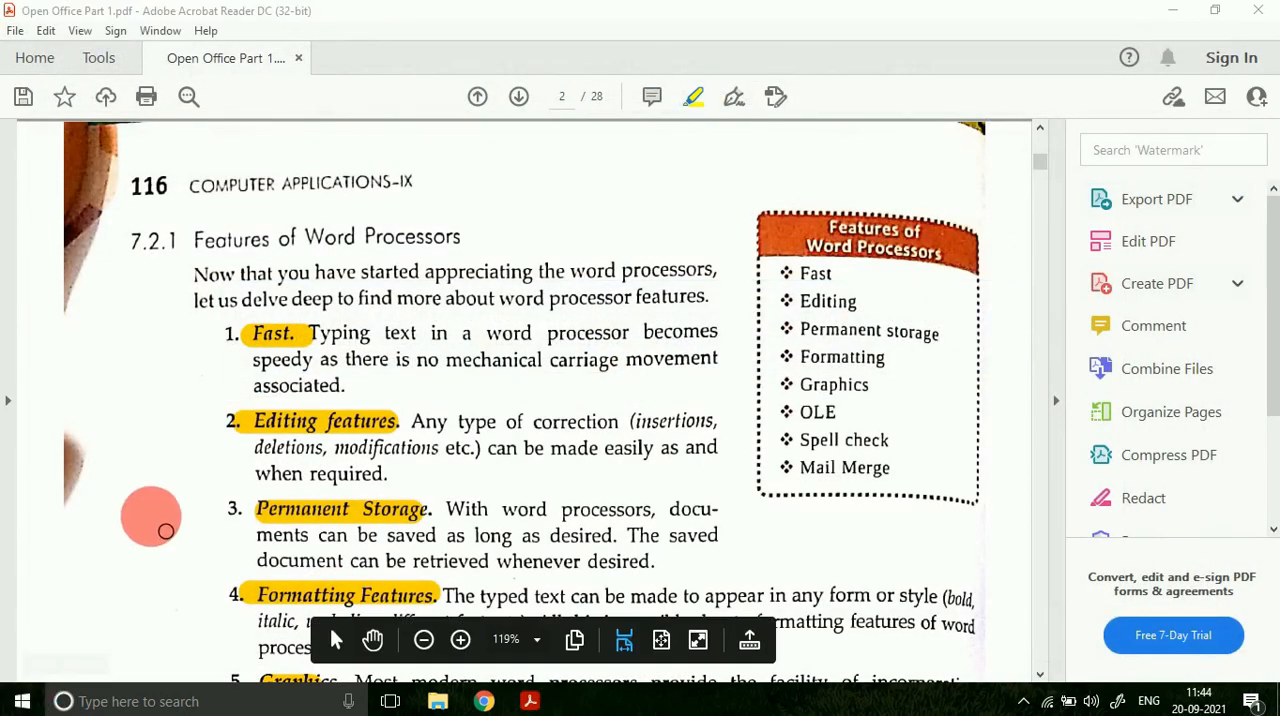
Step: Launch OpenOffice Writer from the OpenOffice 4.1.1 program group with a new blank text document
key("super")
scroll(165, 519, "down", 12)
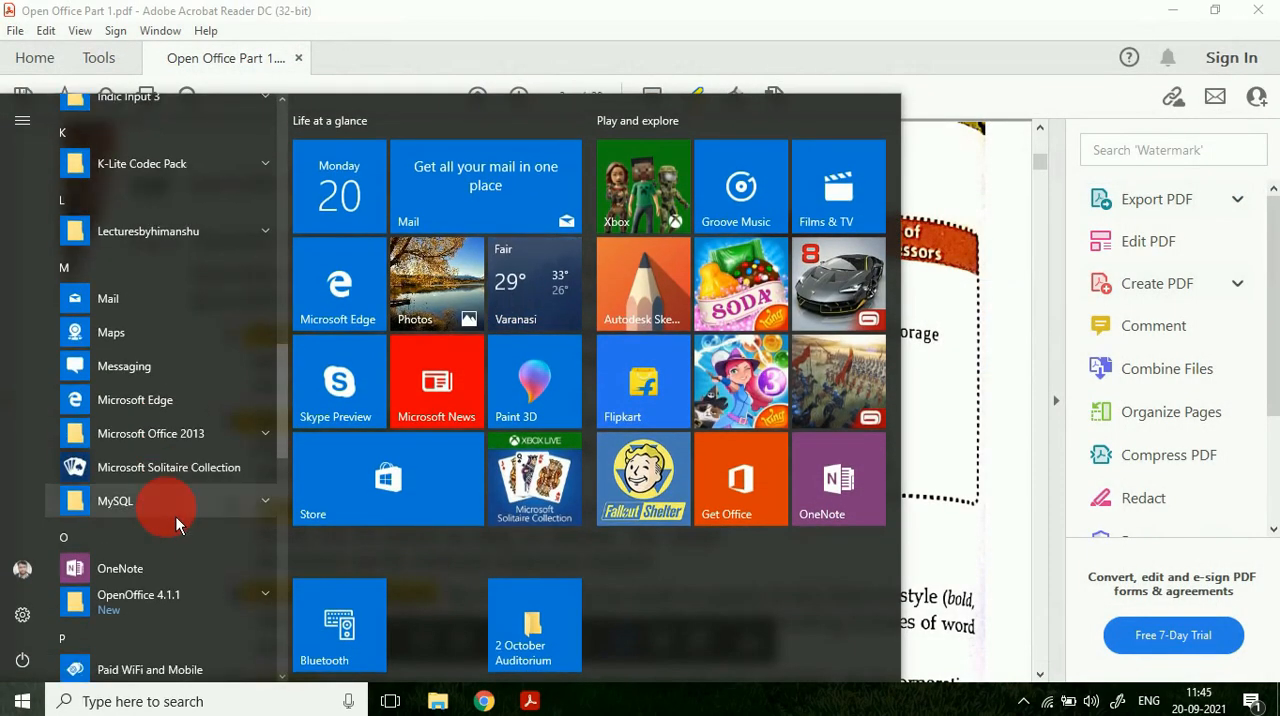
left_click(208, 446)
left_click(209, 443)
scroll(208, 443, "down", 5)
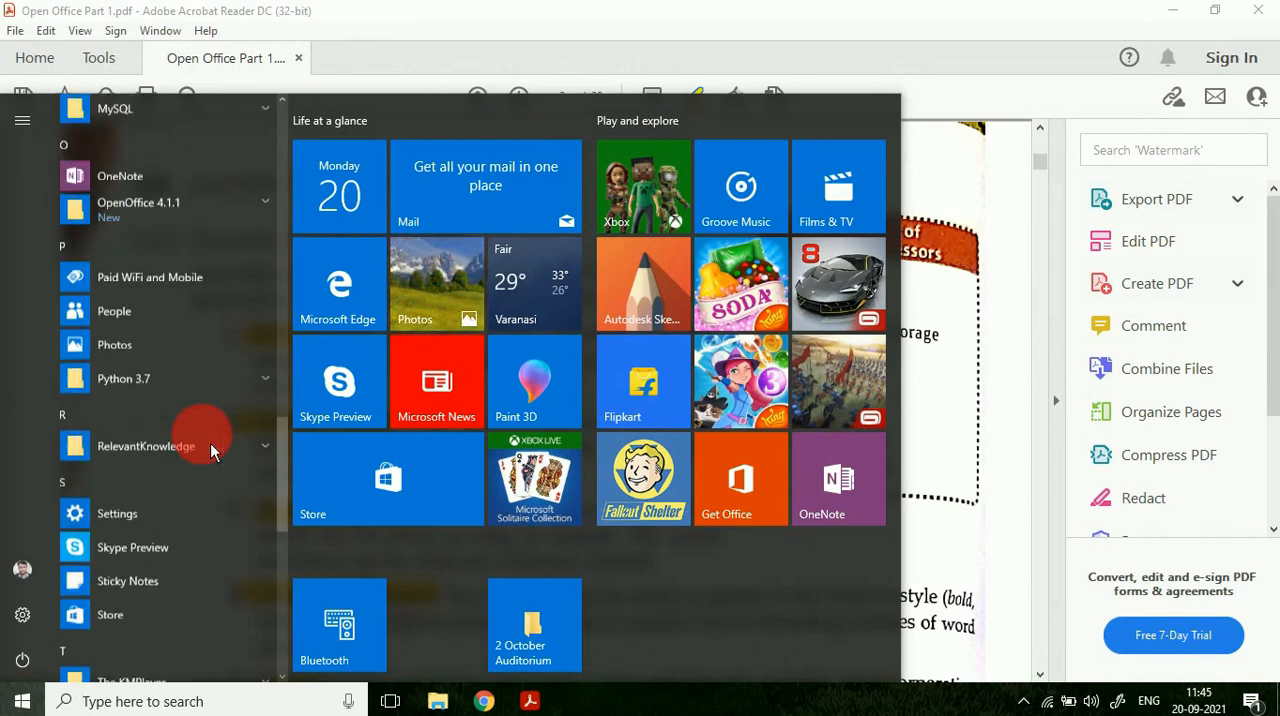
scroll(197, 311, "up", 2)
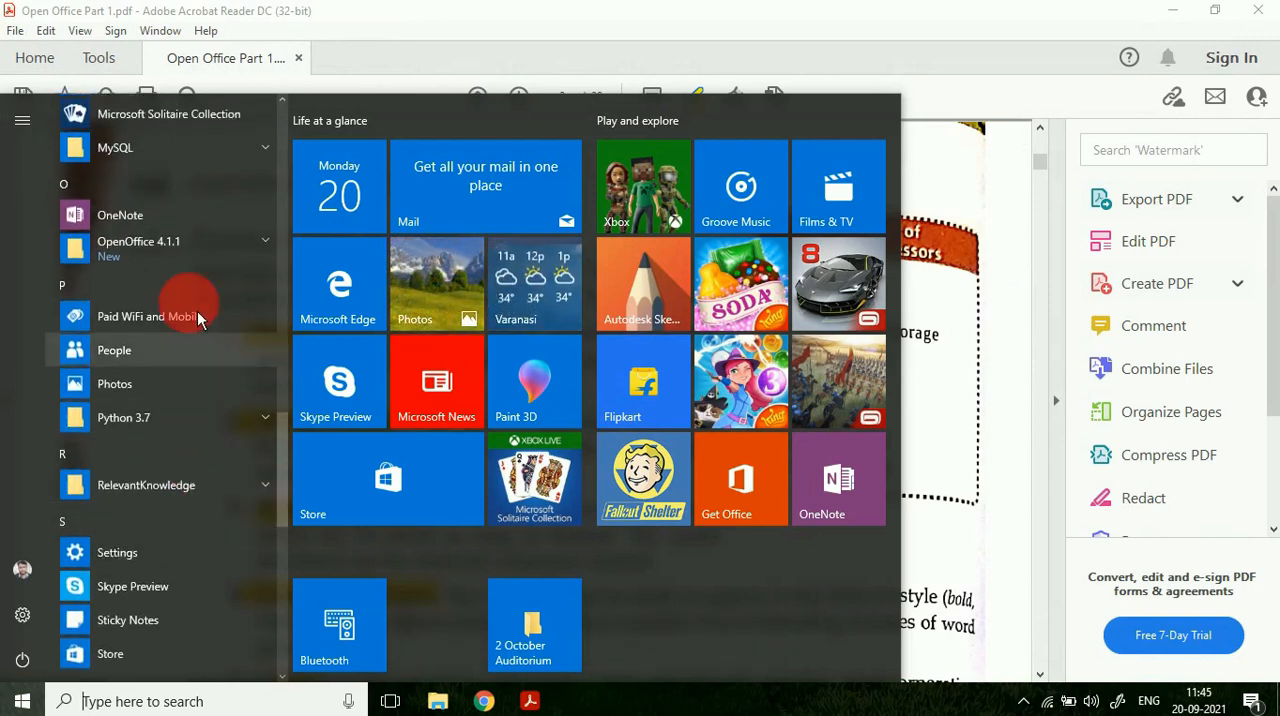
left_click(191, 247)
left_click(180, 503)
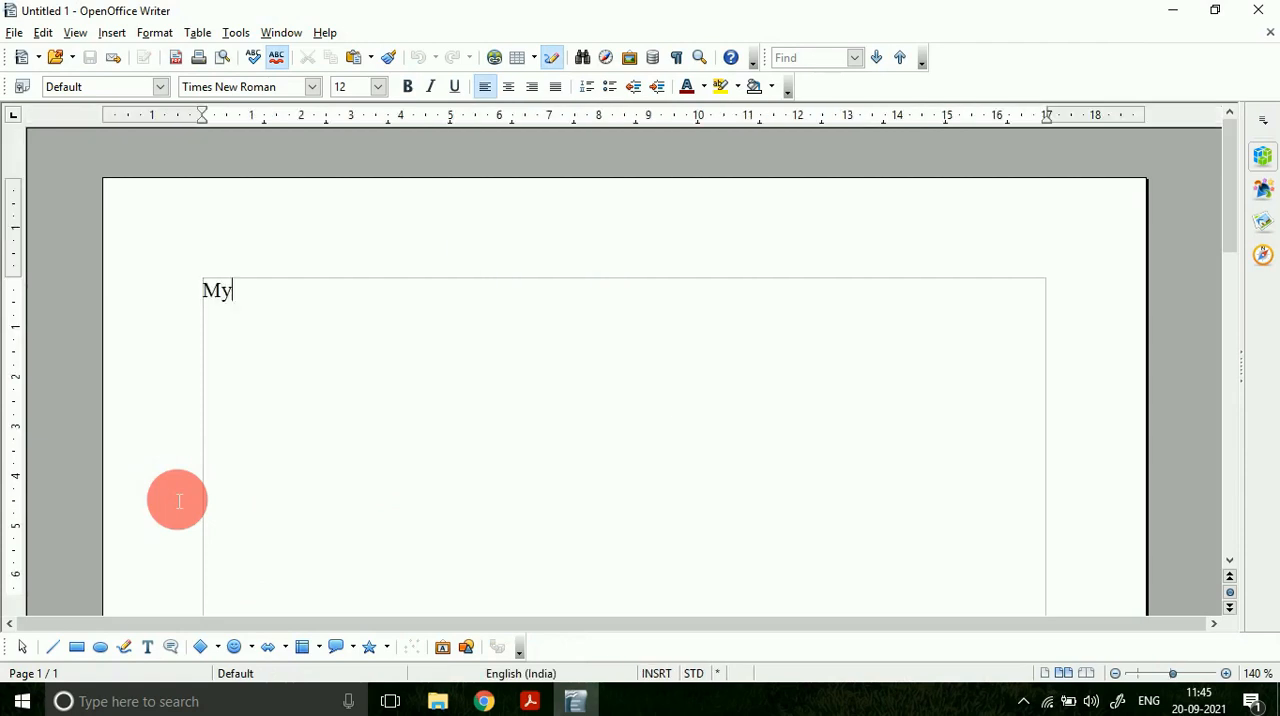
Step: Enter the trial text "Hello Students" in the blank document and erase it again
key("BackSpace")
key("BackSpace")
type("Helo")
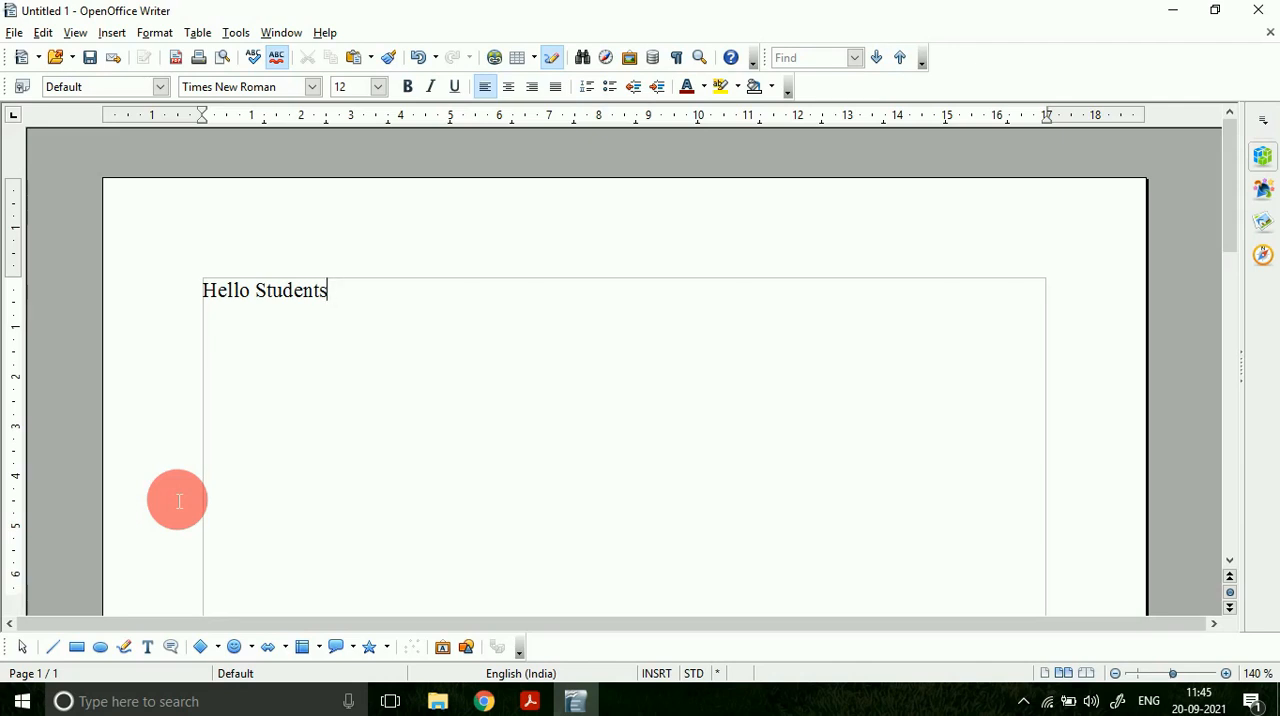
key("BackSpace")
key("BackSpace")
key("BackSpace")
key("BackSpace")
key("BackSpace")
key("BackSpace")
key("BackSpace")
key("BackSpace")
key("BackSpace")
key("BackSpace")
key("BackSpace")
key("BackSpace")
key("BackSpace")
key("BackSpace")
Step: Paste the OpenOffice Writer paragraph and change "OpenOffice" in its last sentence to "Open Office Software"
key("ctrl+v")
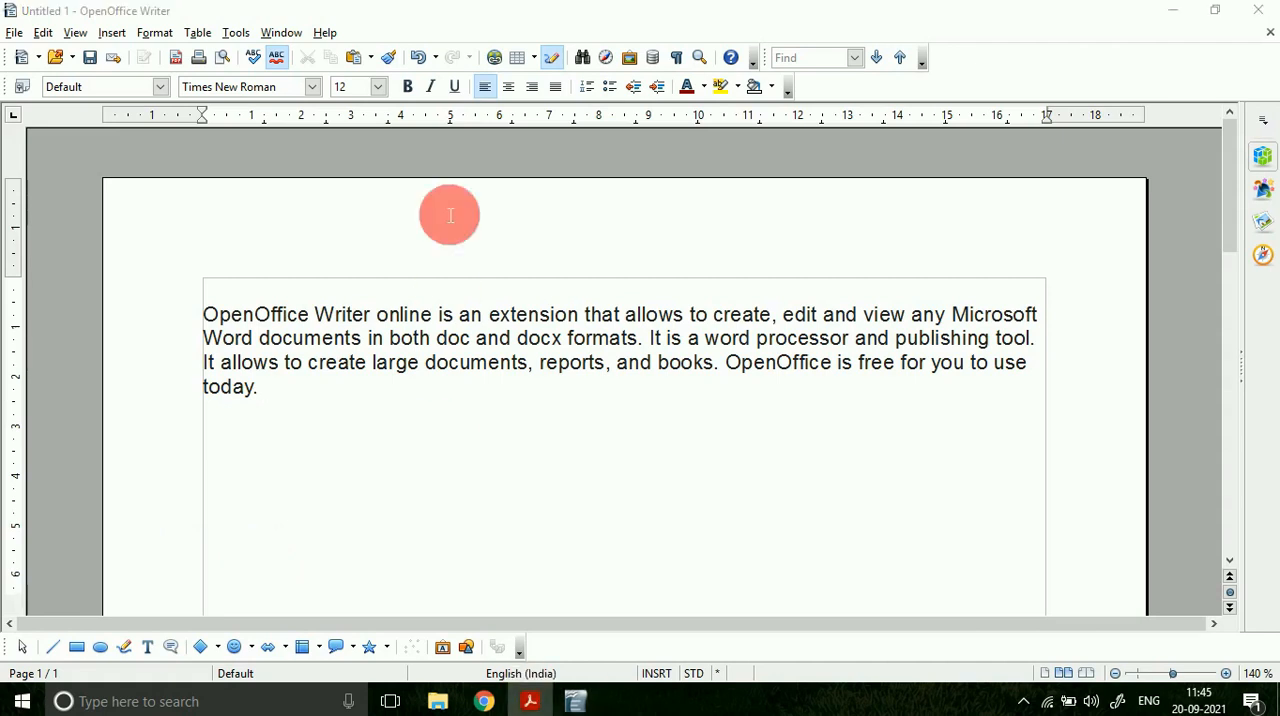
left_click(776, 371)
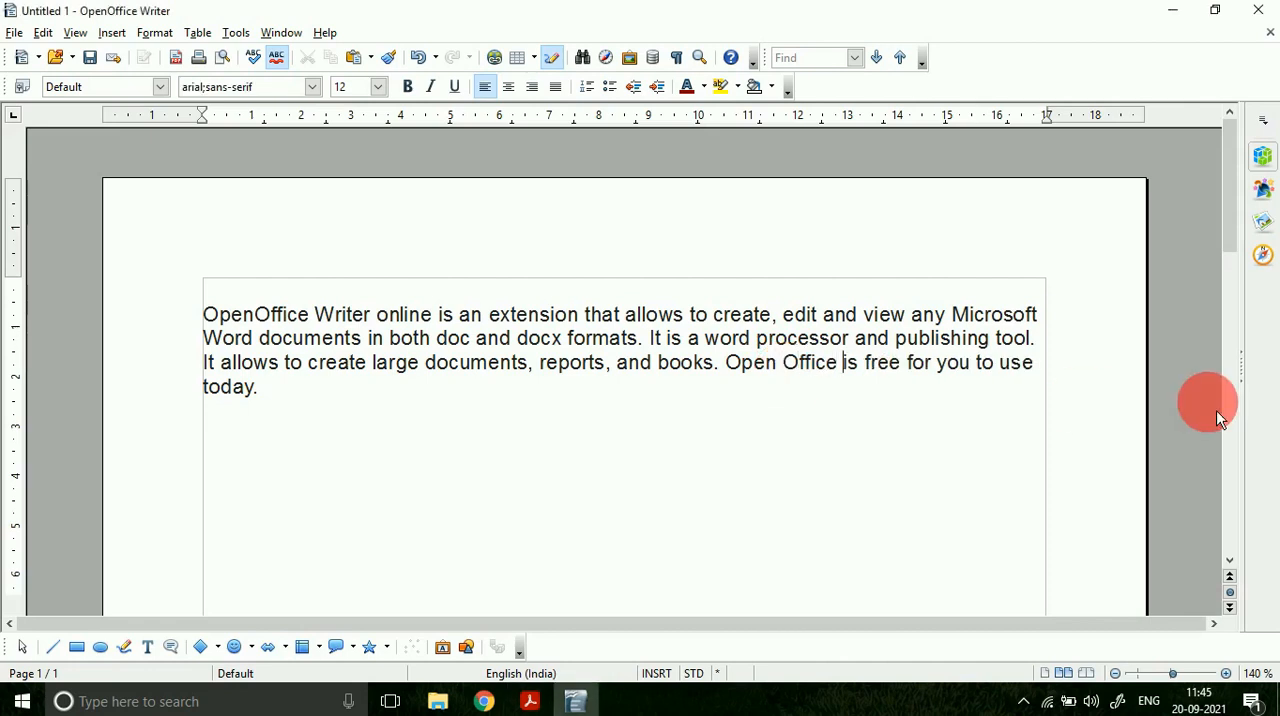
type("Software")
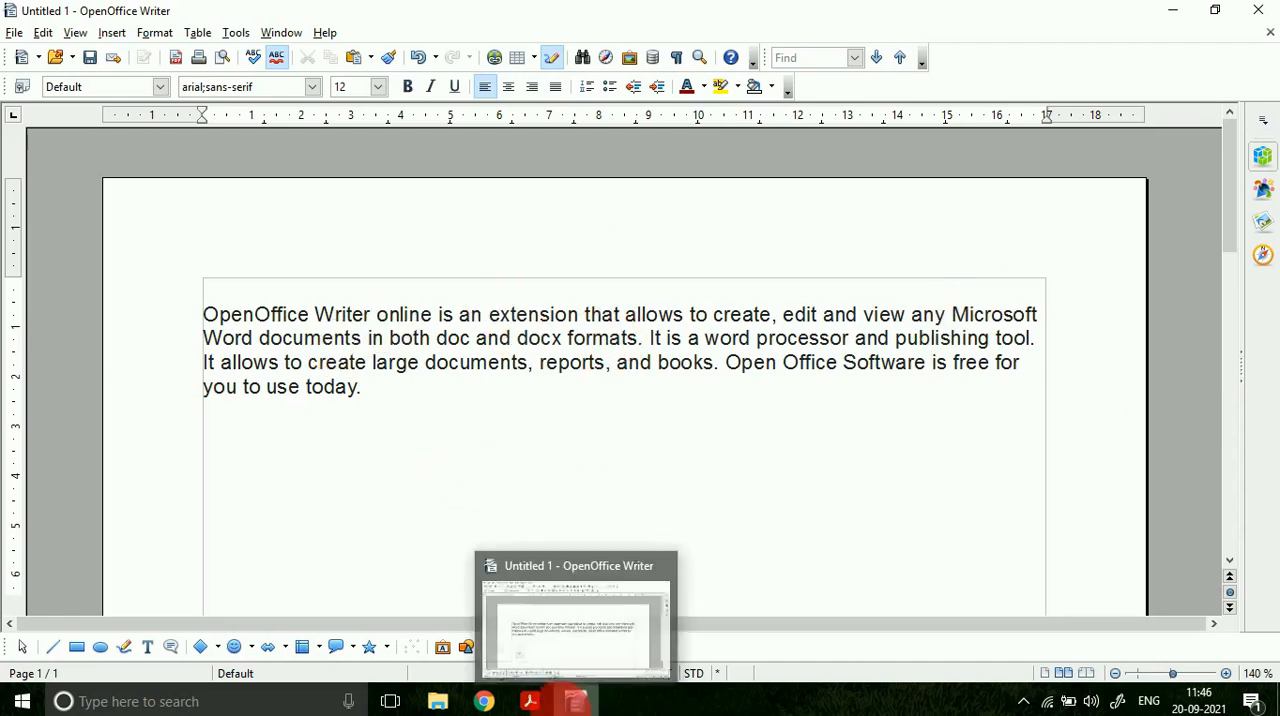
Step: Start saving the document under a new name and choose New Volume (G:) as the destination
left_click(548, 708)
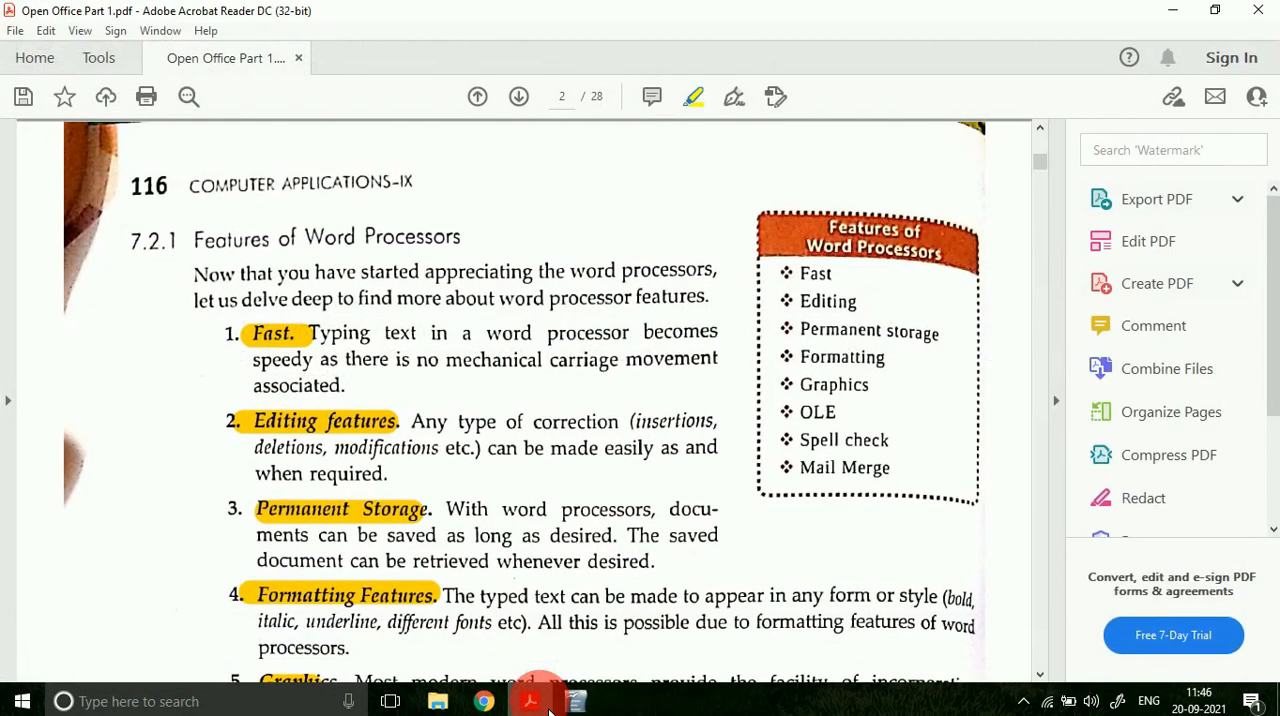
left_click(575, 701)
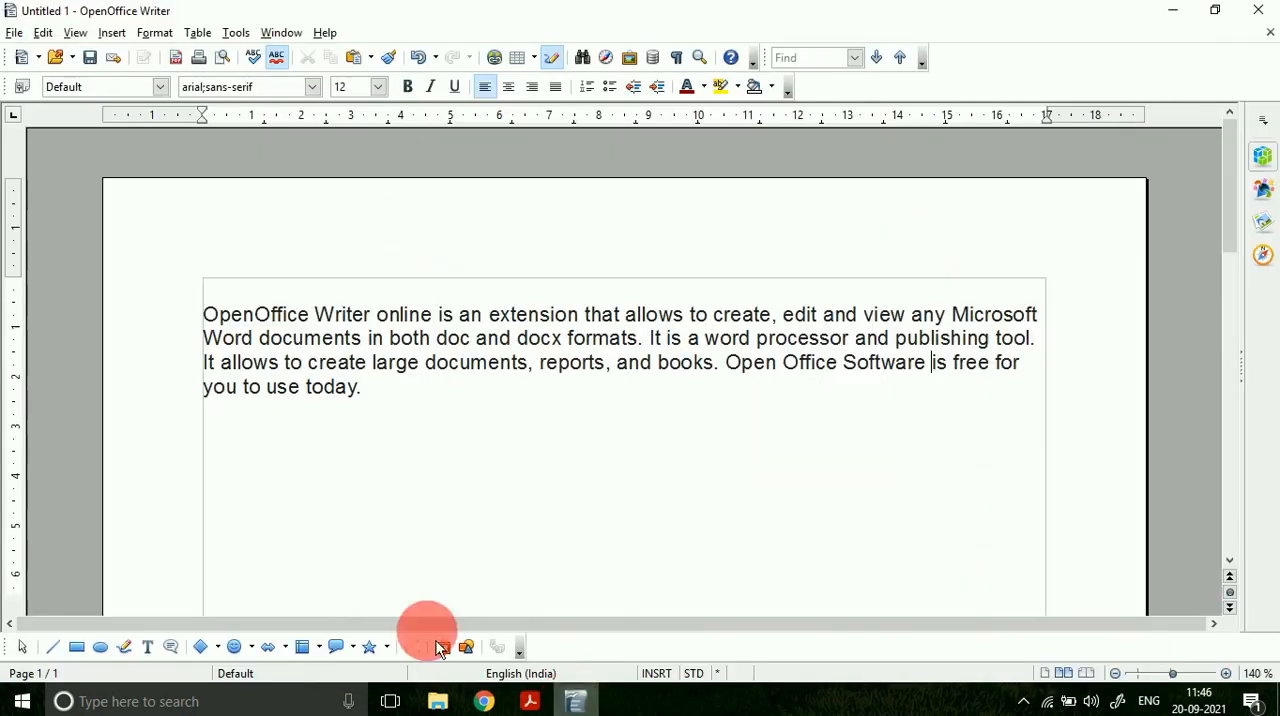
left_click(15, 33)
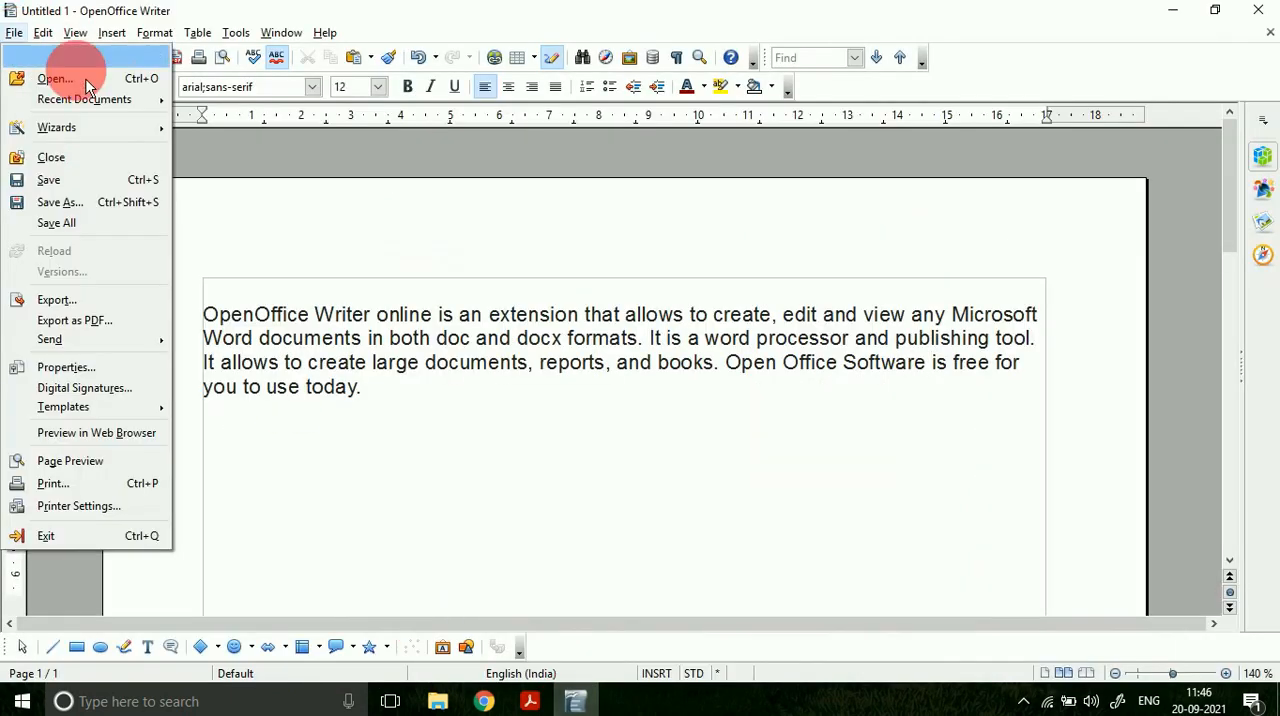
left_click(86, 203)
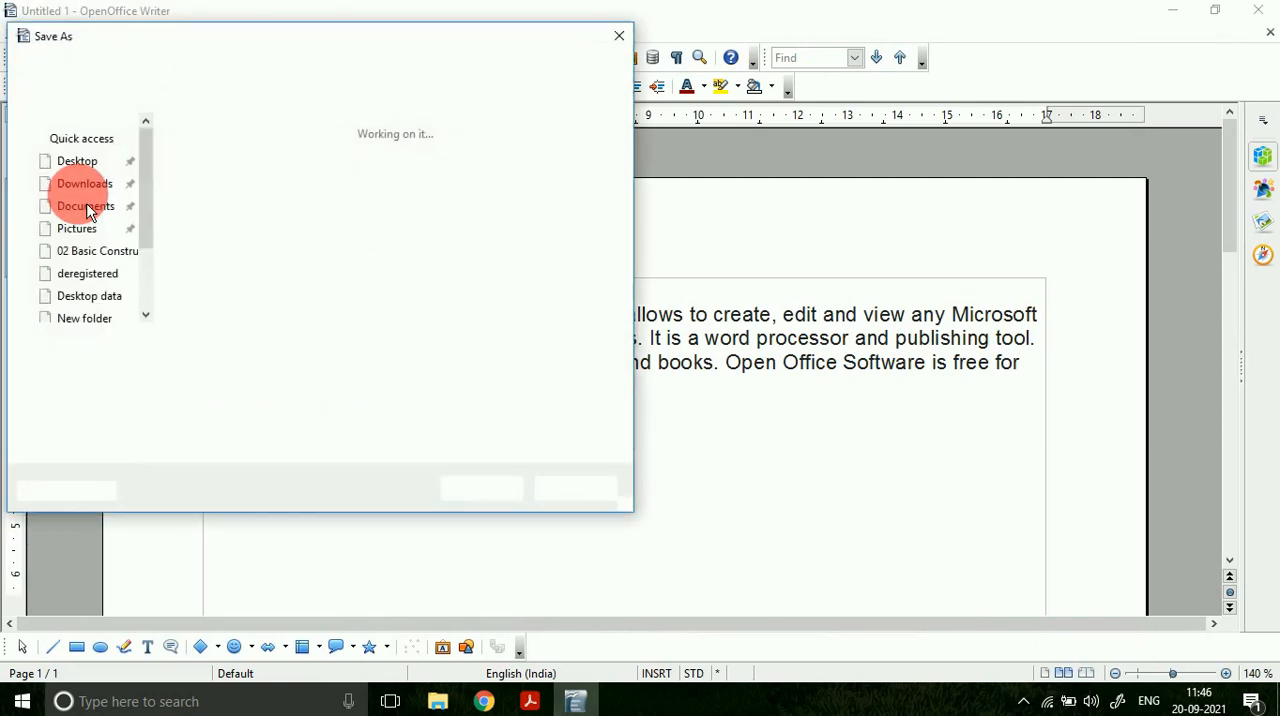
left_click_drag(145, 272, 145, 295)
left_click(98, 236)
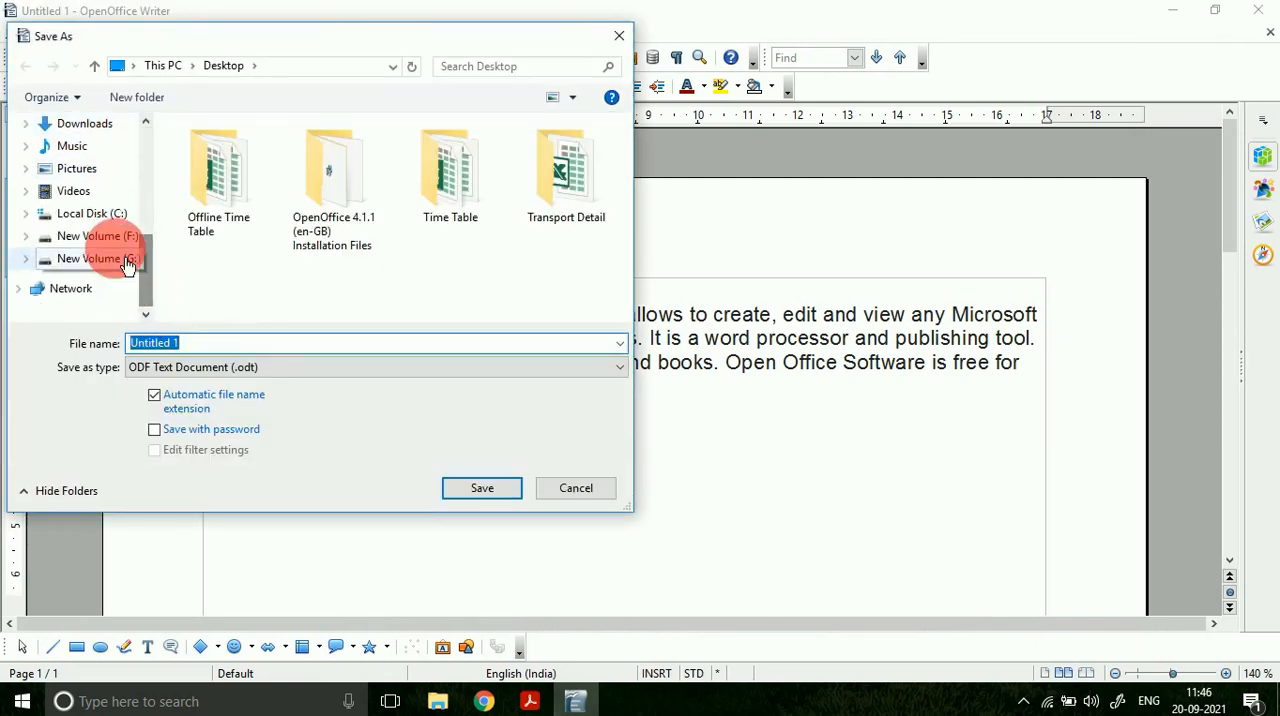
left_click(124, 258)
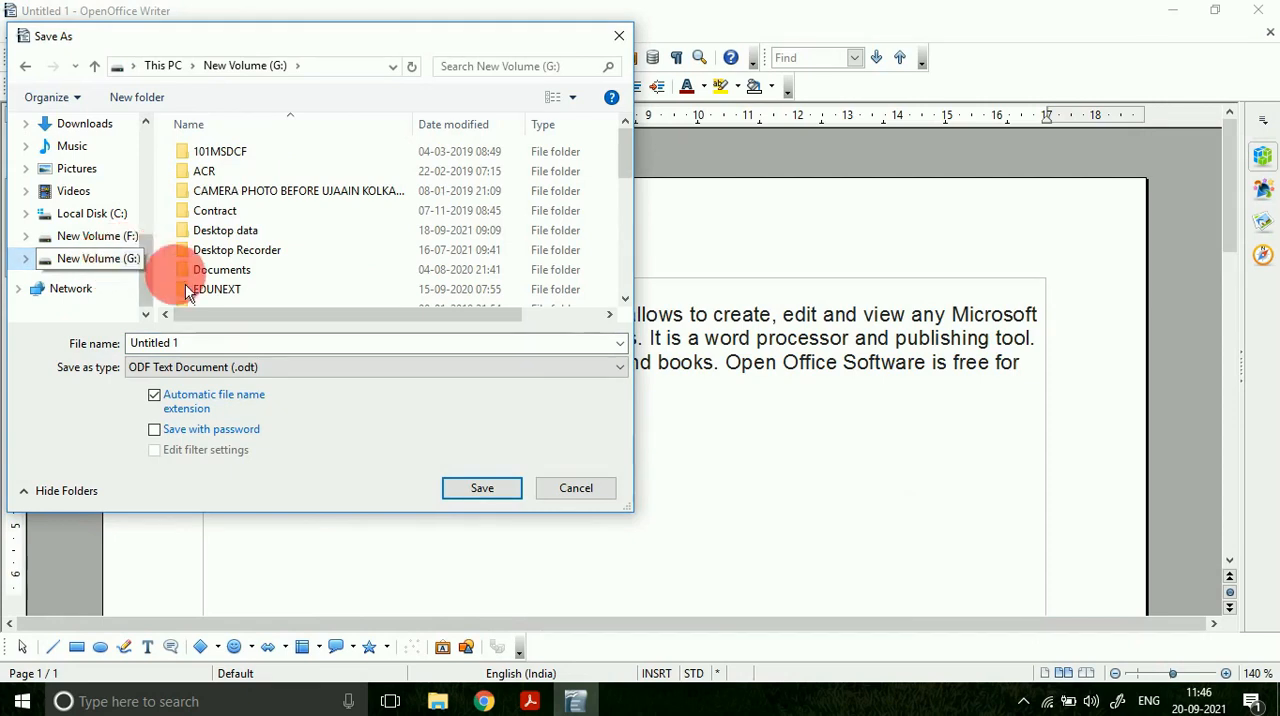
Step: Name the document "C;ass 9 Open Office" and save it to the Desktop as an ODF text document
left_click(202, 350)
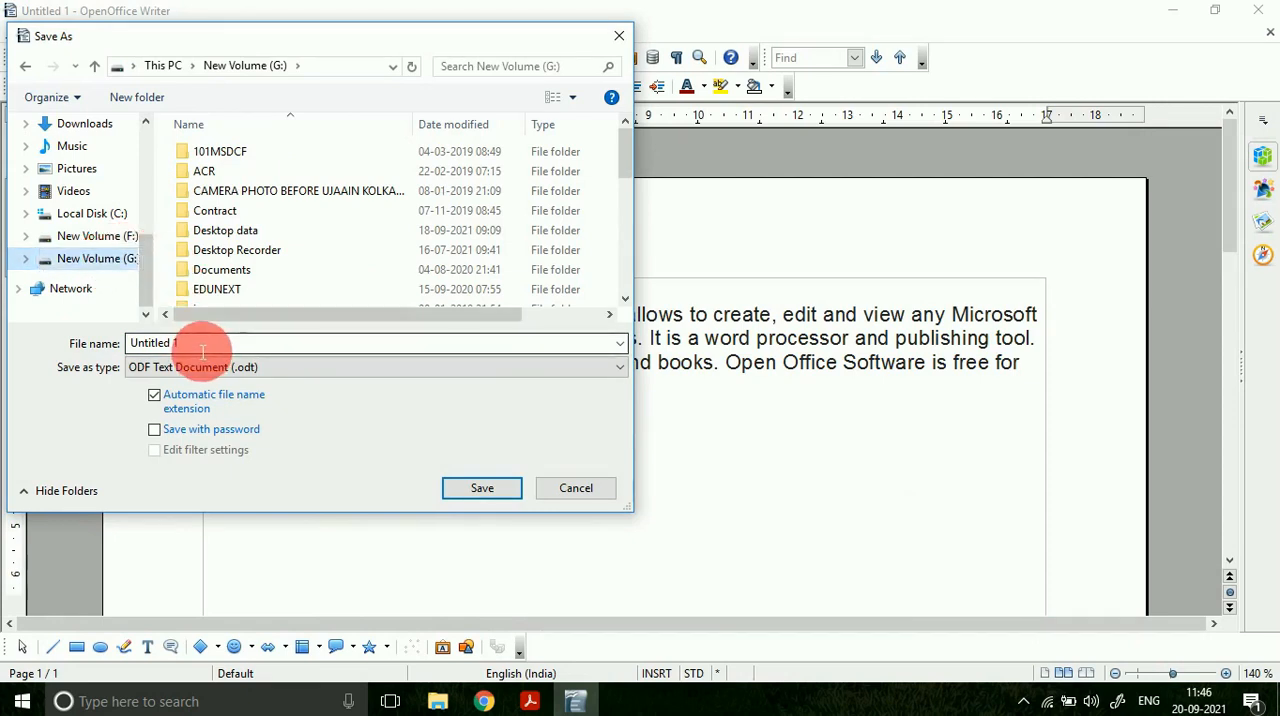
double_click(180, 345)
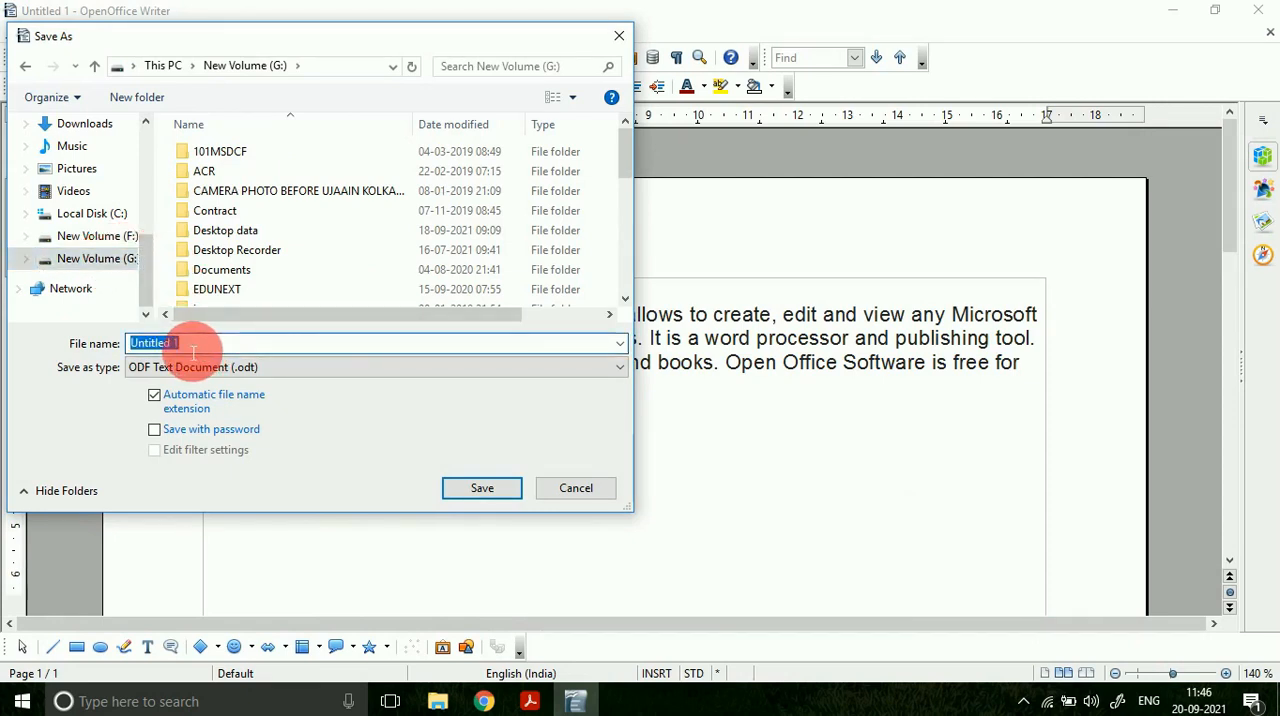
type("C;ass 9")
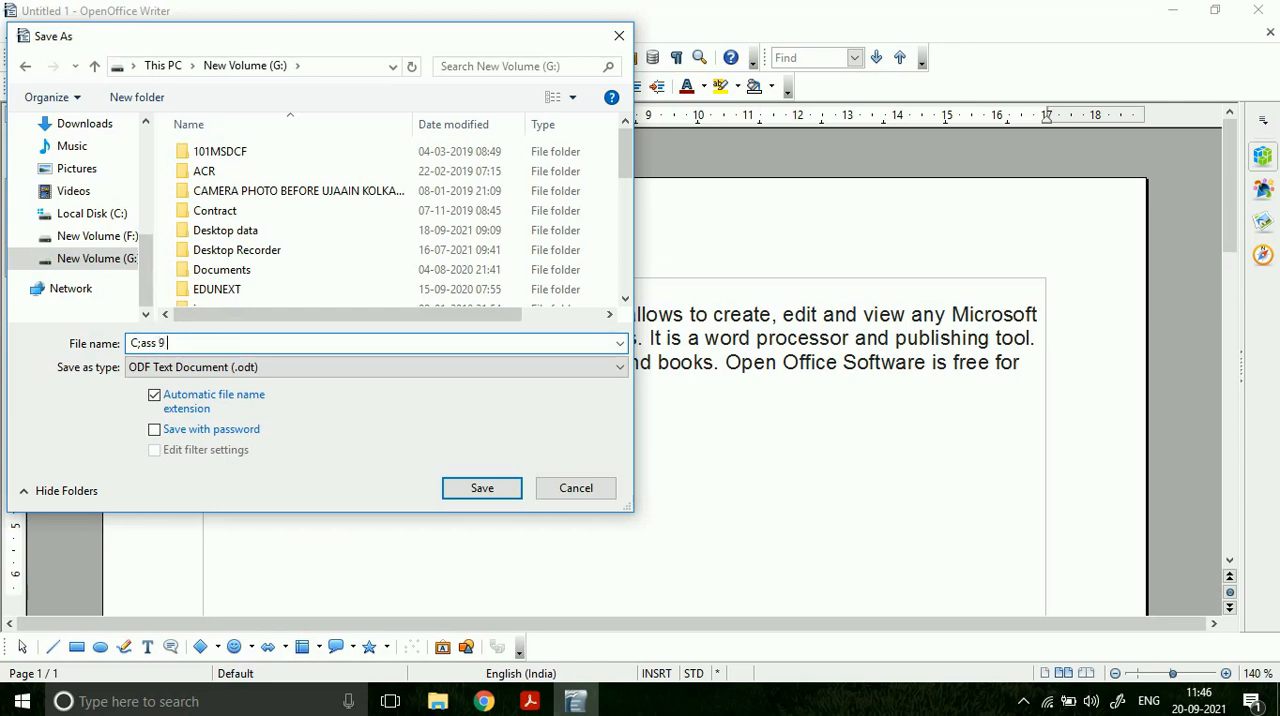
type(" Open Offic")
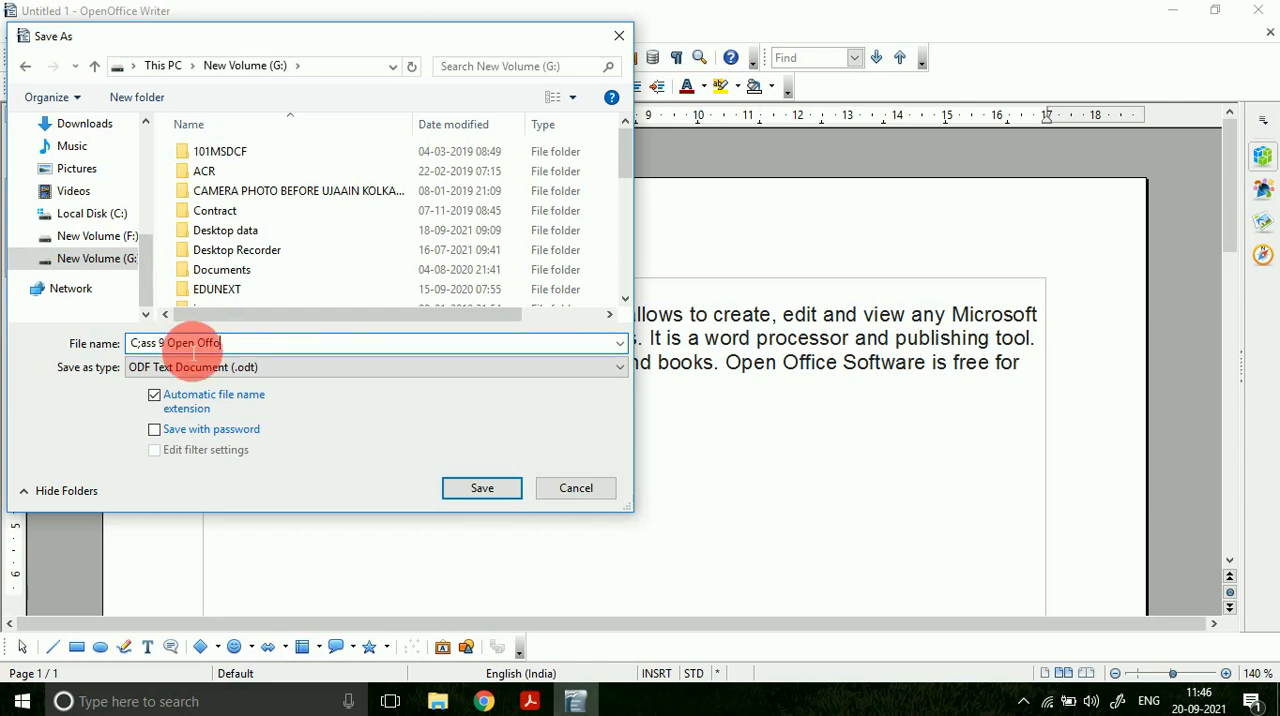
type("ic")
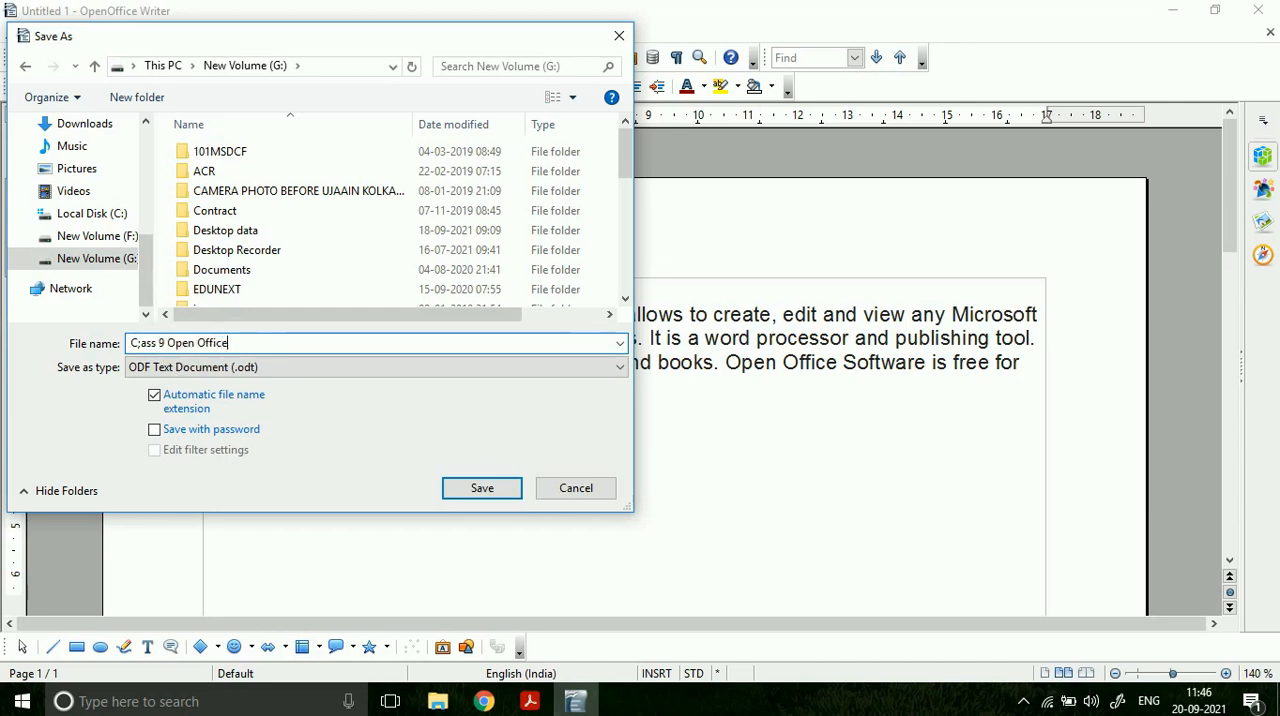
scroll(150, 162, "up", 3)
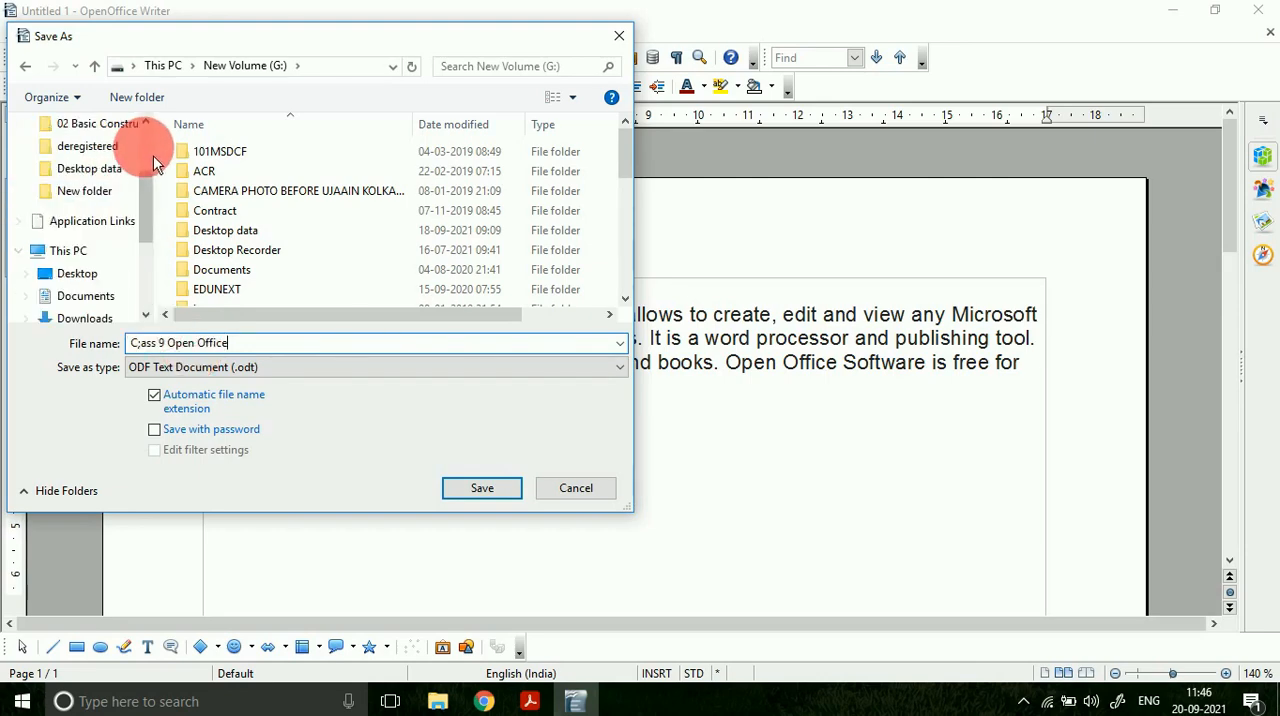
left_click(85, 274)
left_click(483, 490)
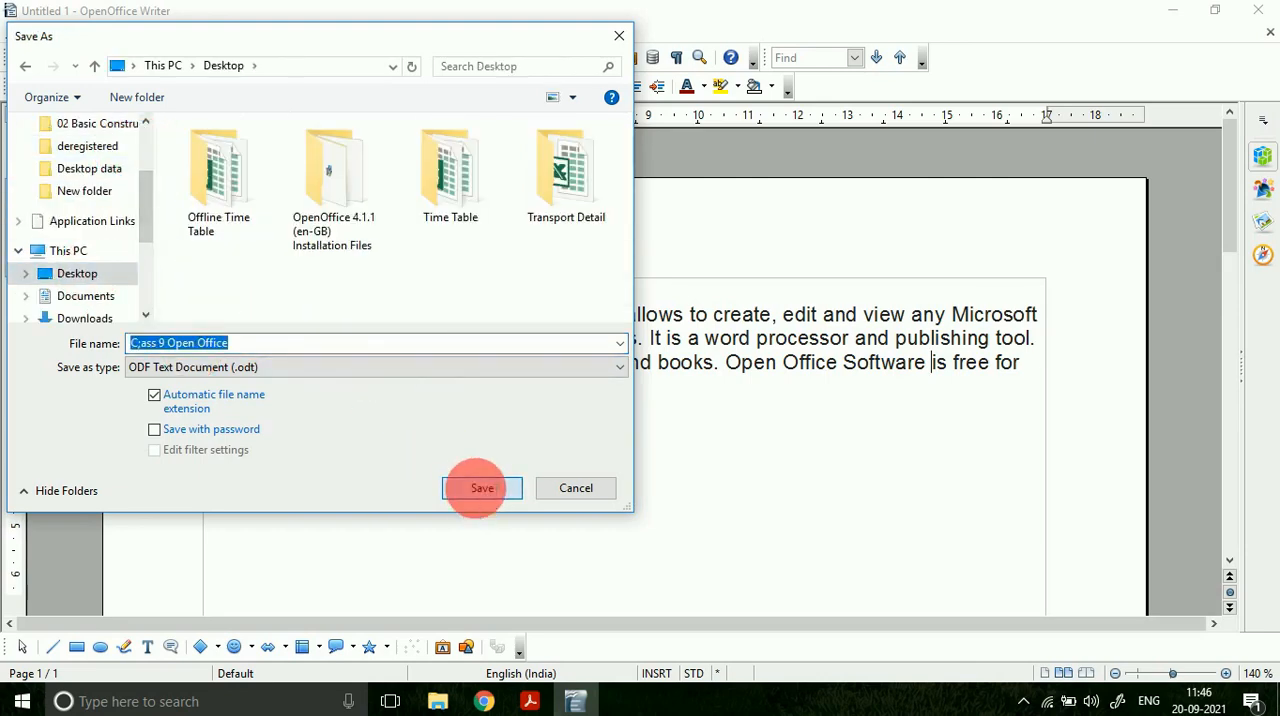
Step: Close the saved document and reopen it from the desktop
left_click(1262, 16)
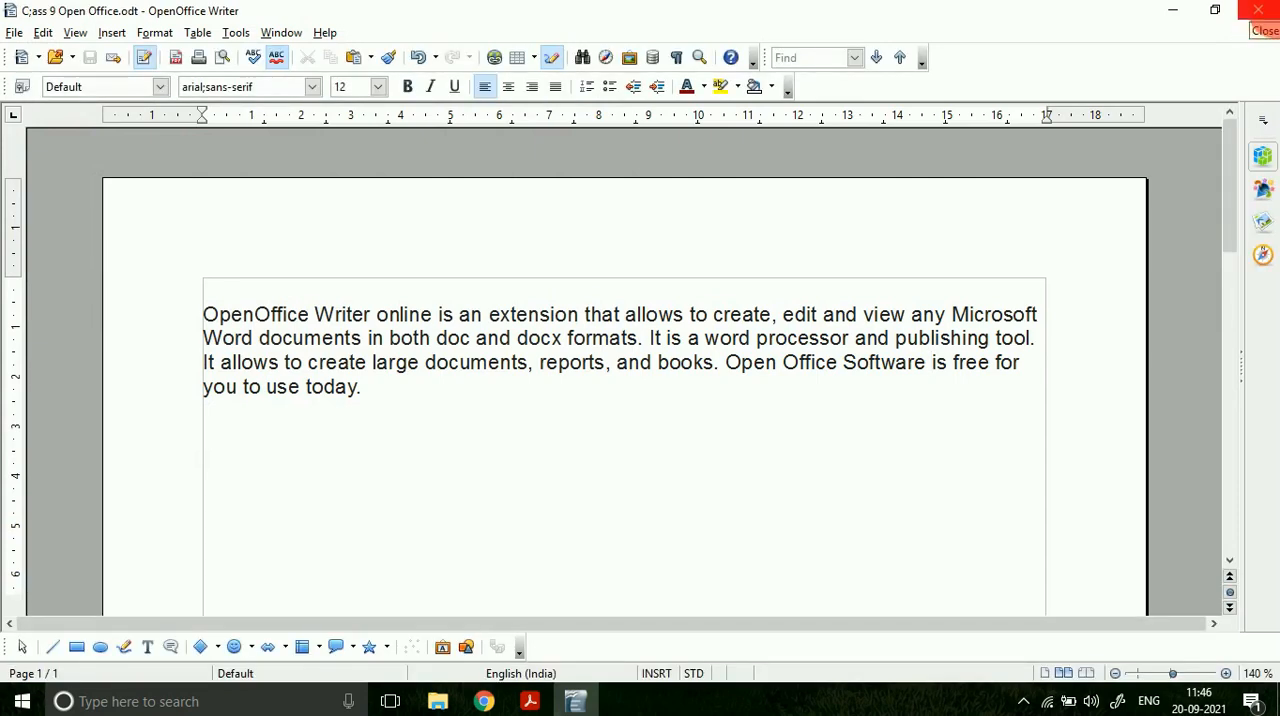
left_click(1258, 12)
left_click(1262, 697)
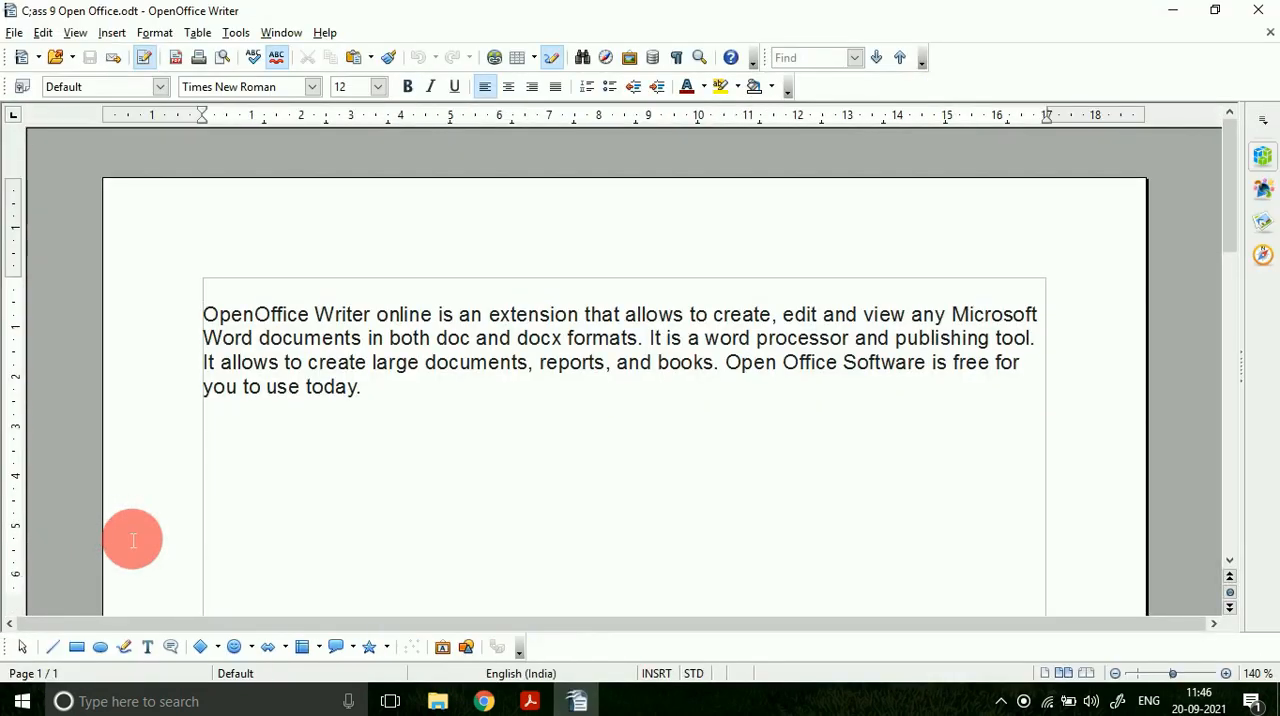
Step: Review the Formatting Features entry of the PDF chapter in Adobe Acrobat Reader and return to OpenOffice Writer
left_click(530, 701)
scroll(389, 494, "down", 3)
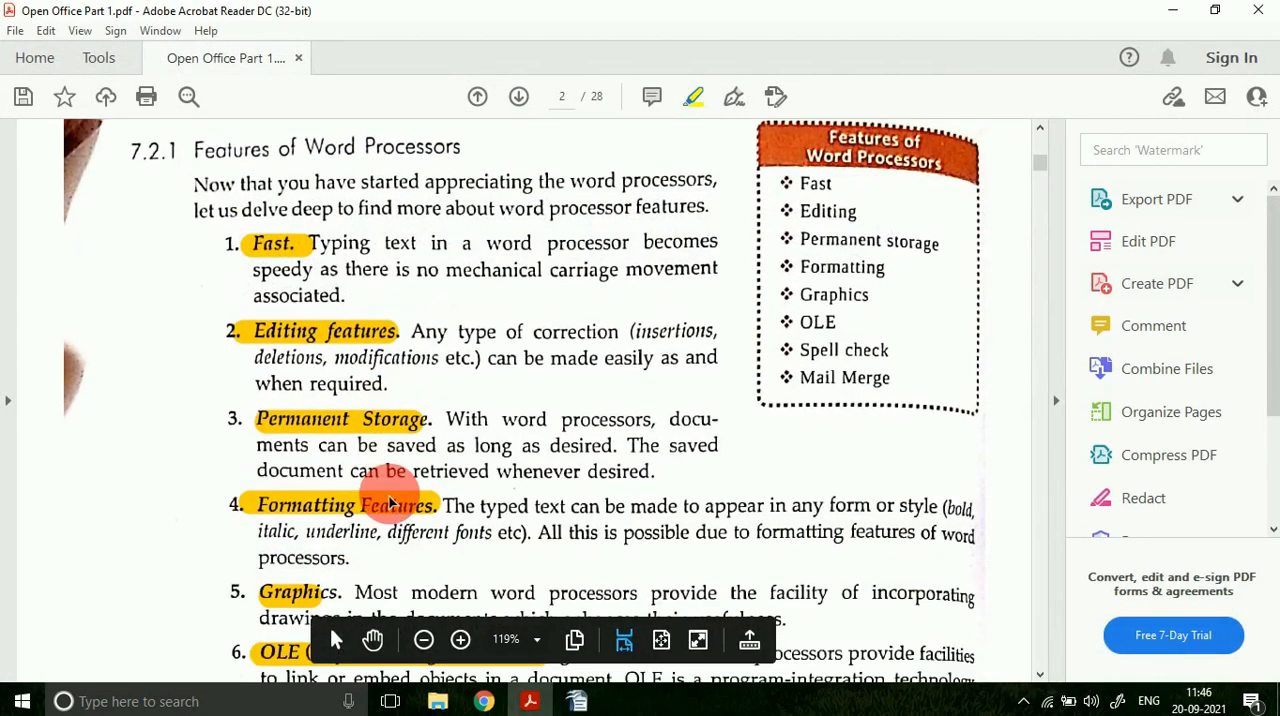
left_click(577, 701)
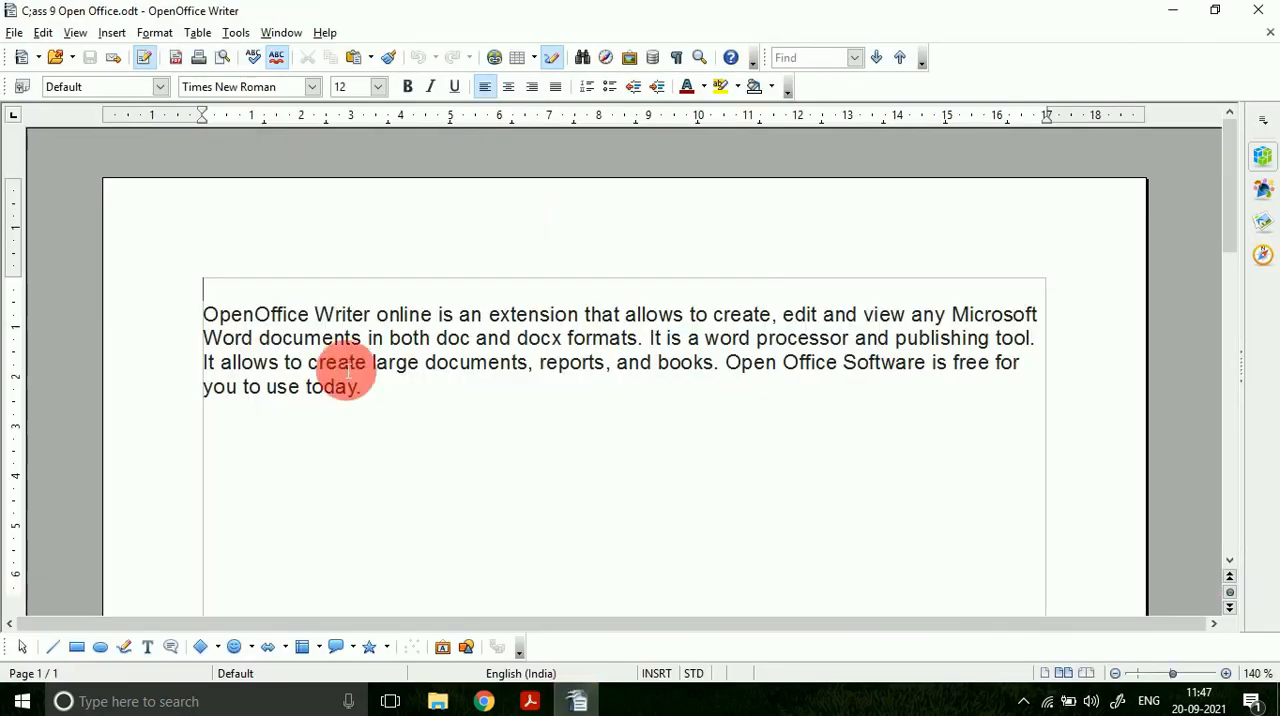
Step: Give the word "OpenOffice" at the start of the paragraph a dark red font colour and yellow highlighting
left_click_drag(208, 325, 310, 322)
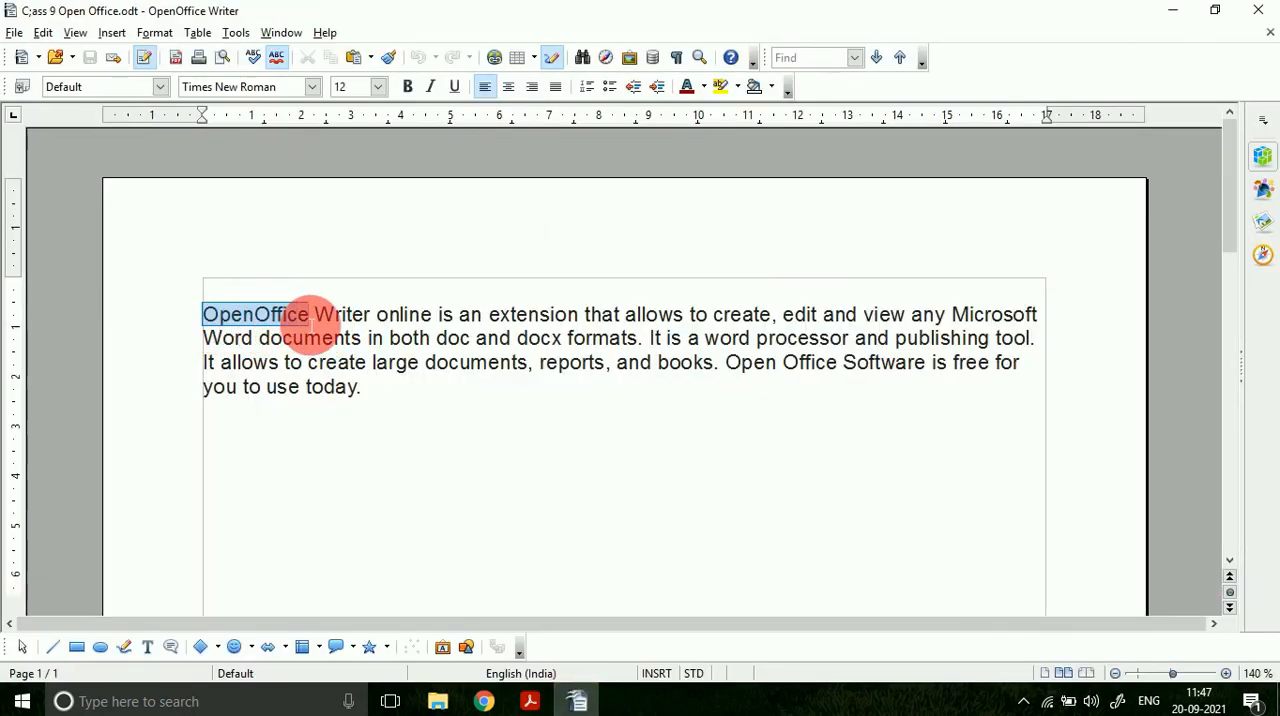
left_click(687, 87)
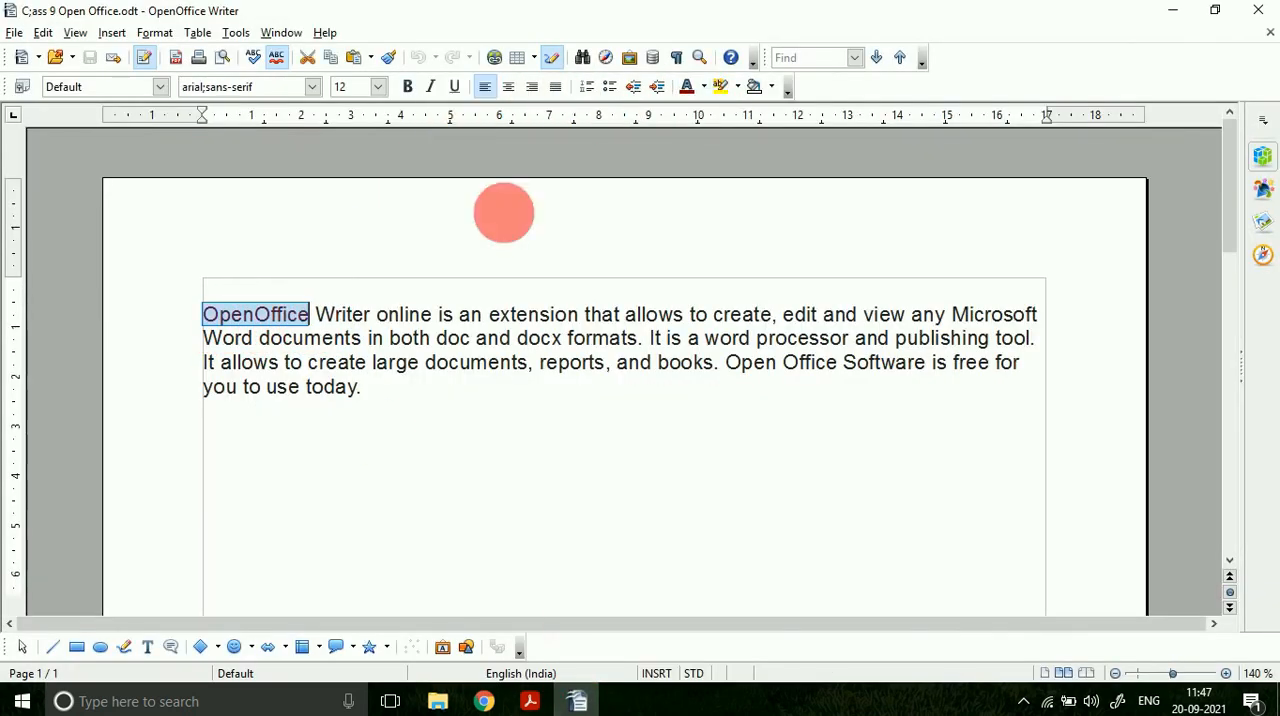
left_click(720, 86)
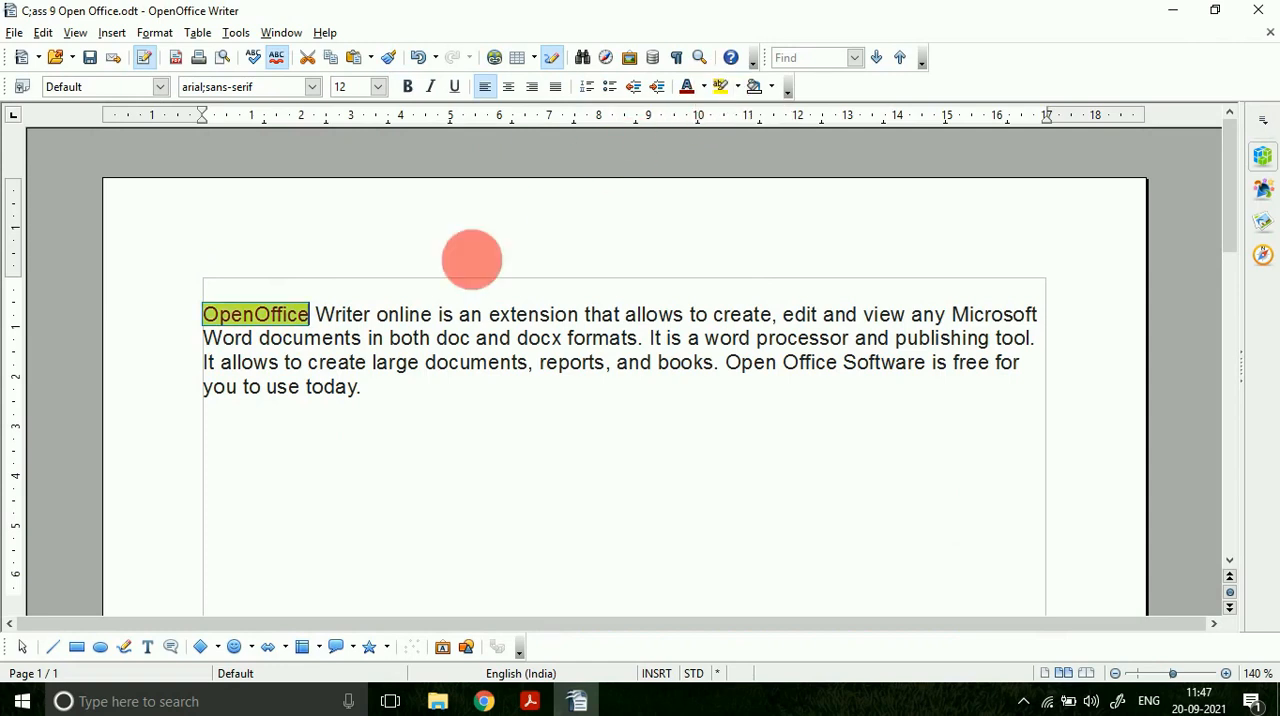
left_click(365, 340)
Step: Make the word "OpenOffice" at the start of the paragraph bold, italic and underlined
left_click_drag(314, 318, 204, 316)
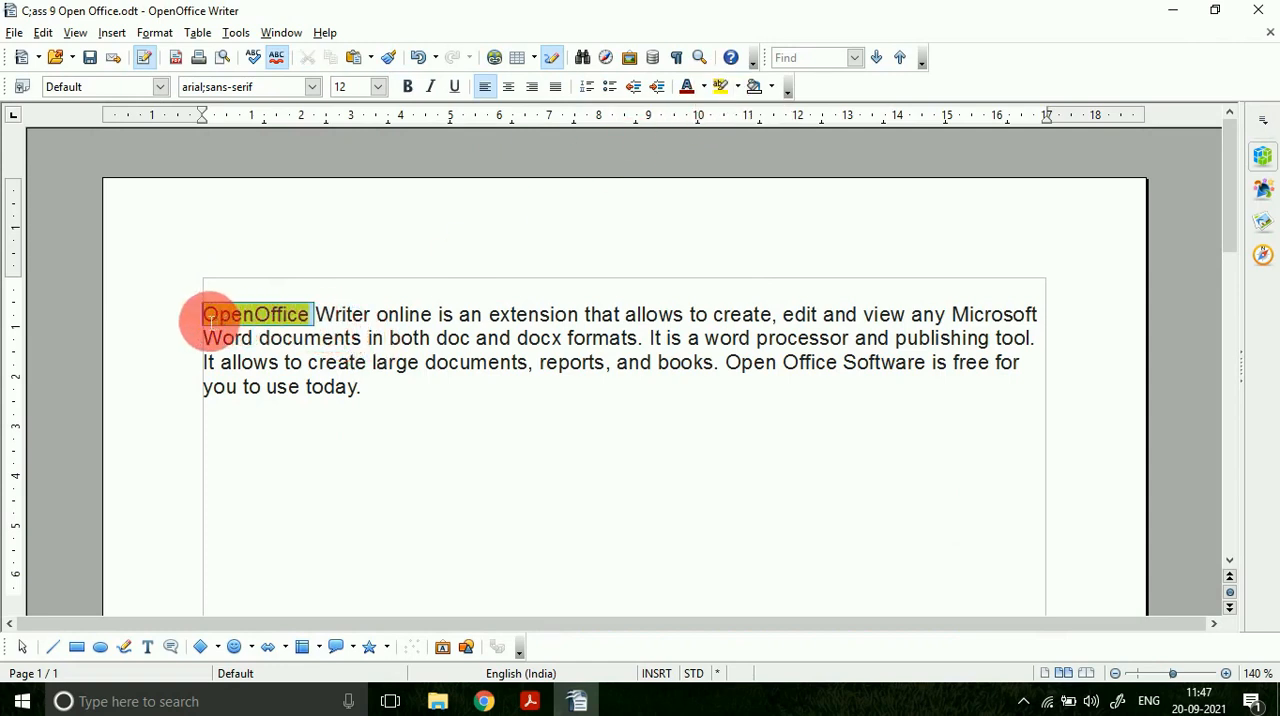
left_click(407, 87)
left_click(430, 87)
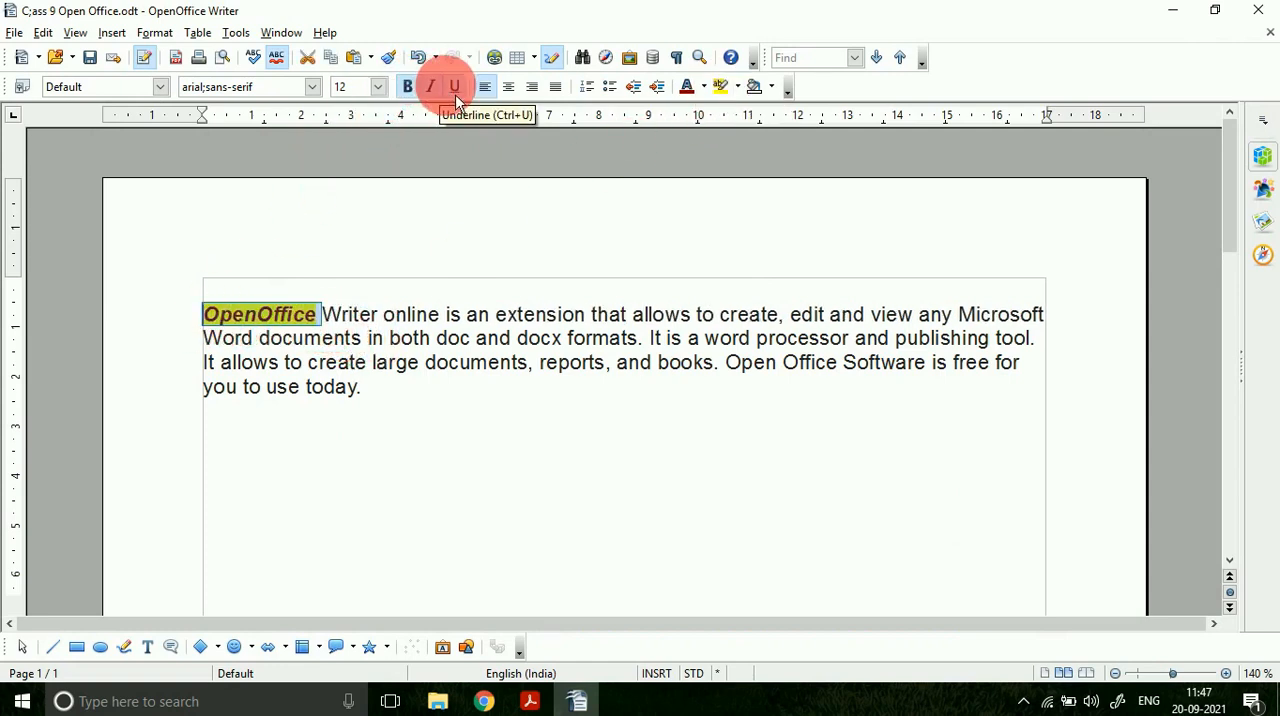
left_click(351, 385)
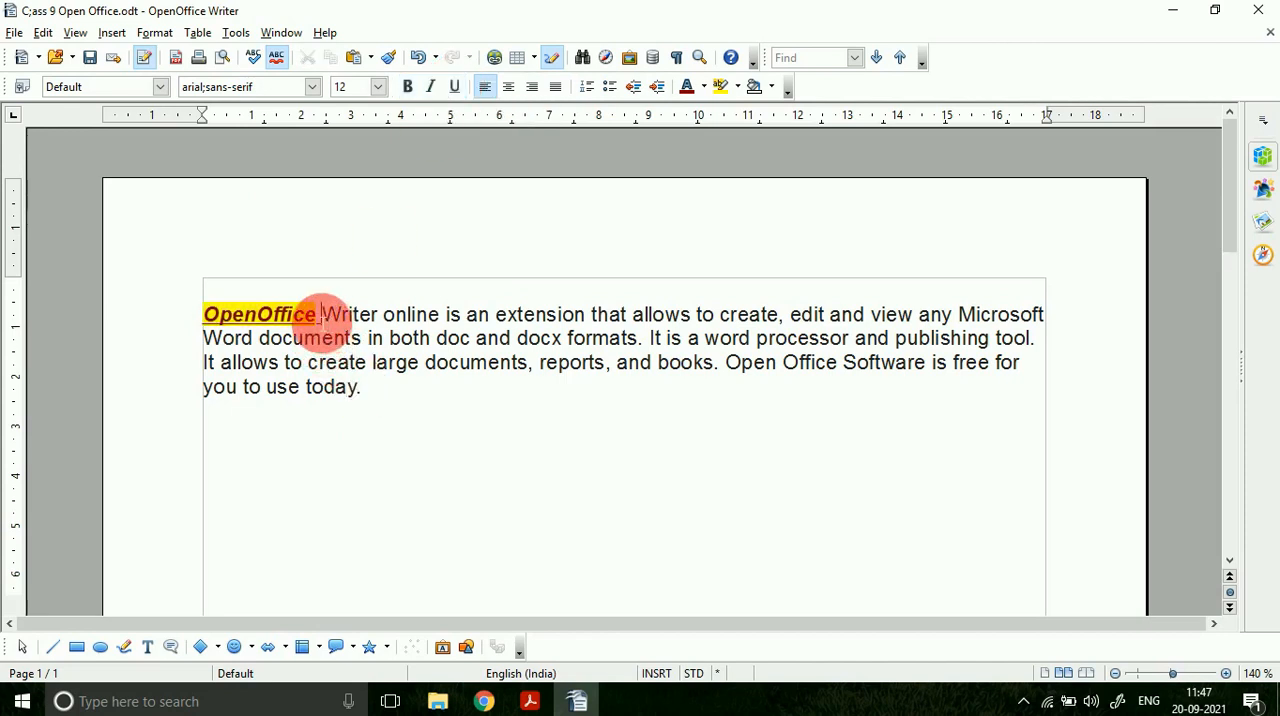
Step: Set the font size of the word "OpenOffice" at the start of the paragraph to 18
left_click_drag(318, 318, 205, 318)
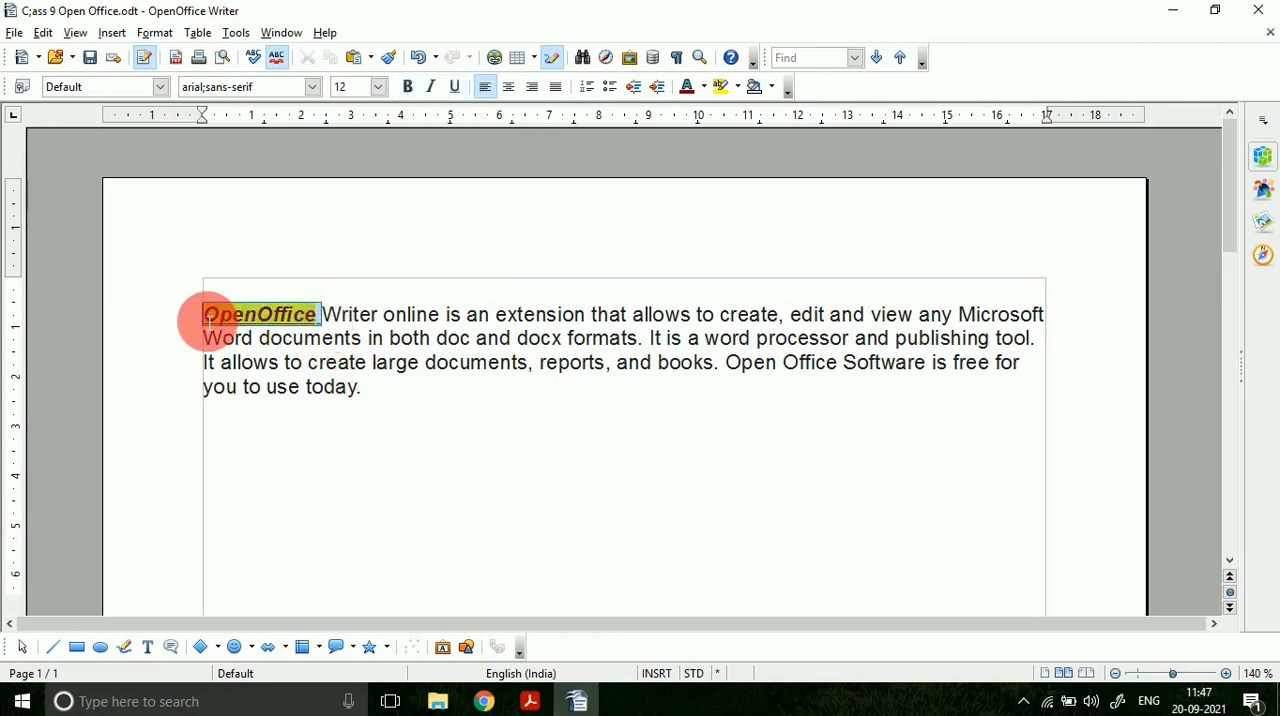
left_click(378, 87)
left_click(362, 254)
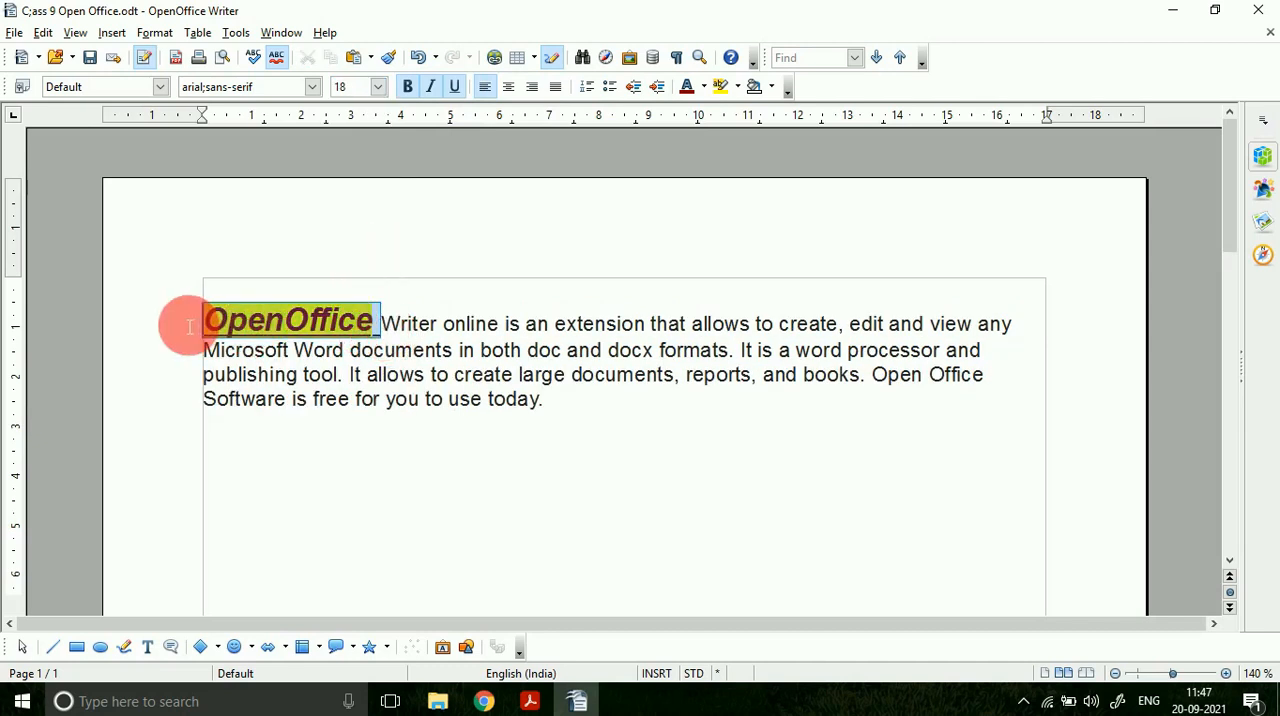
left_click(451, 389)
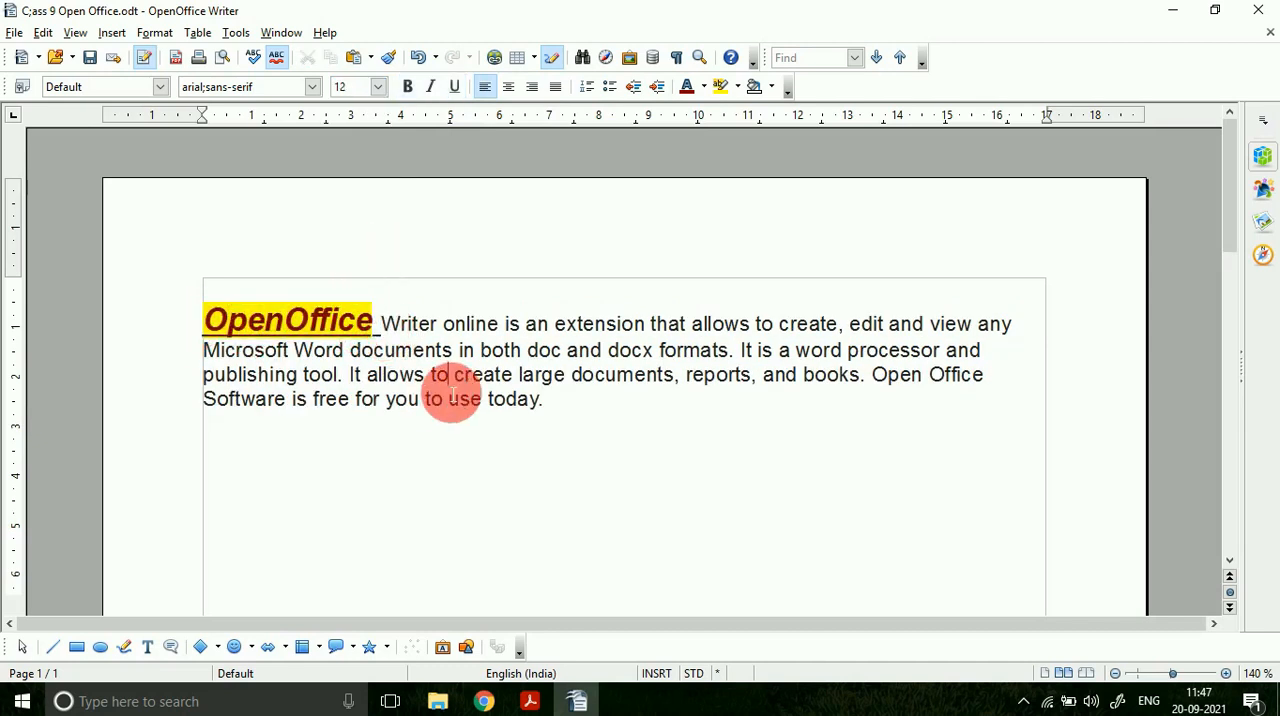
Step: Switch to the PDF in Adobe Acrobat Reader and highlight "charts, equations" in the OLE entry
key("alt+Tab")
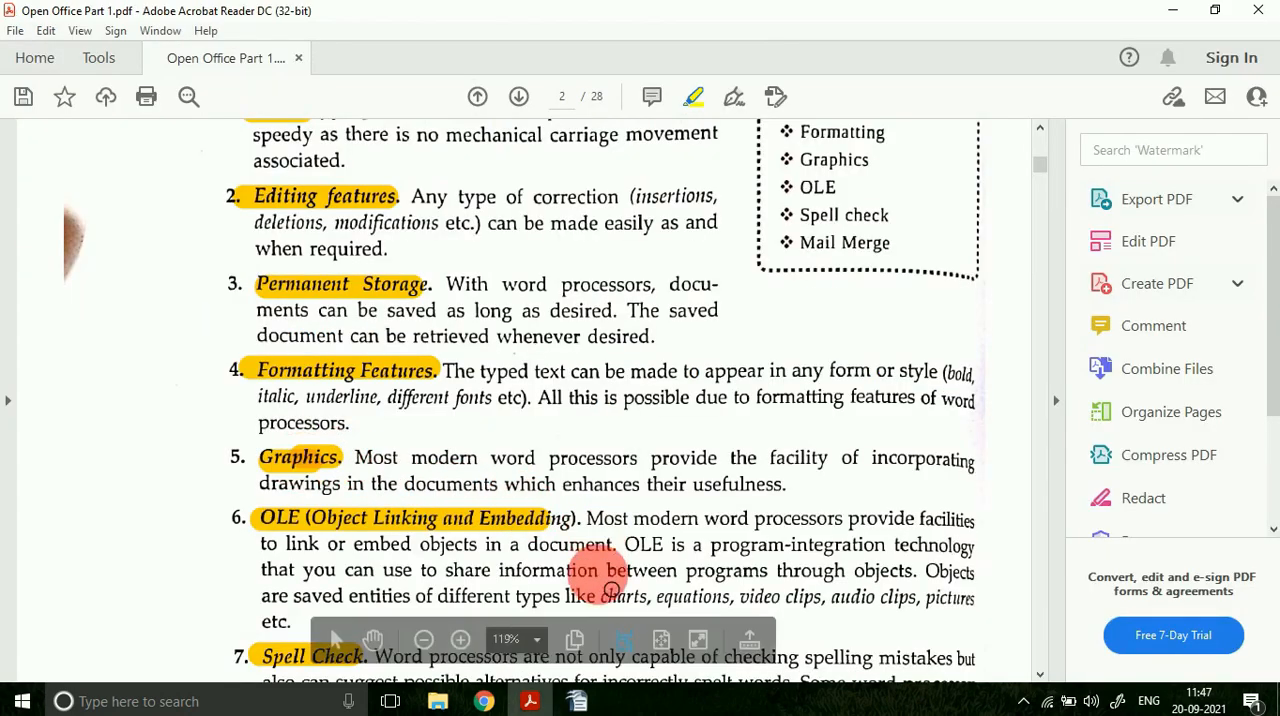
mouse_move(617, 612)
left_mouse_down()
mouse_move(757, 607)
mouse_move(745, 598)
left_mouse_up()
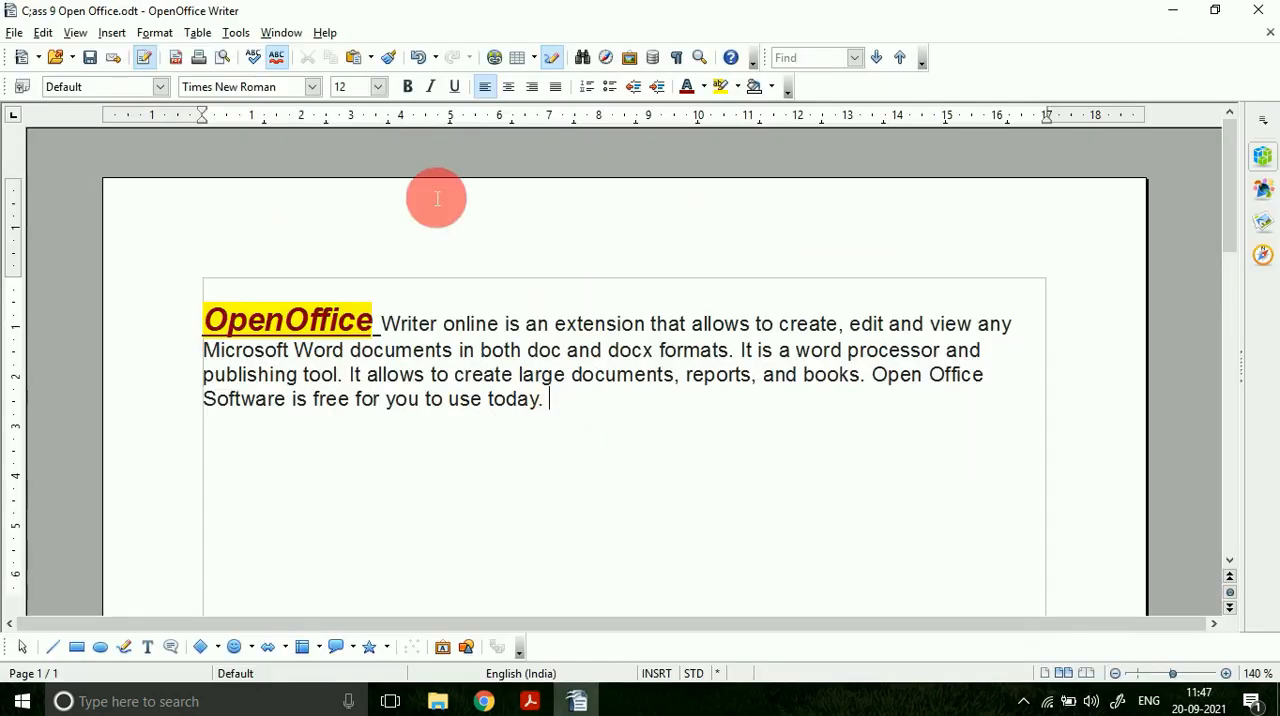
Step: Look through the kinds of items that can be inserted into the Writer document, such as pictures and objects
left_click(116, 34)
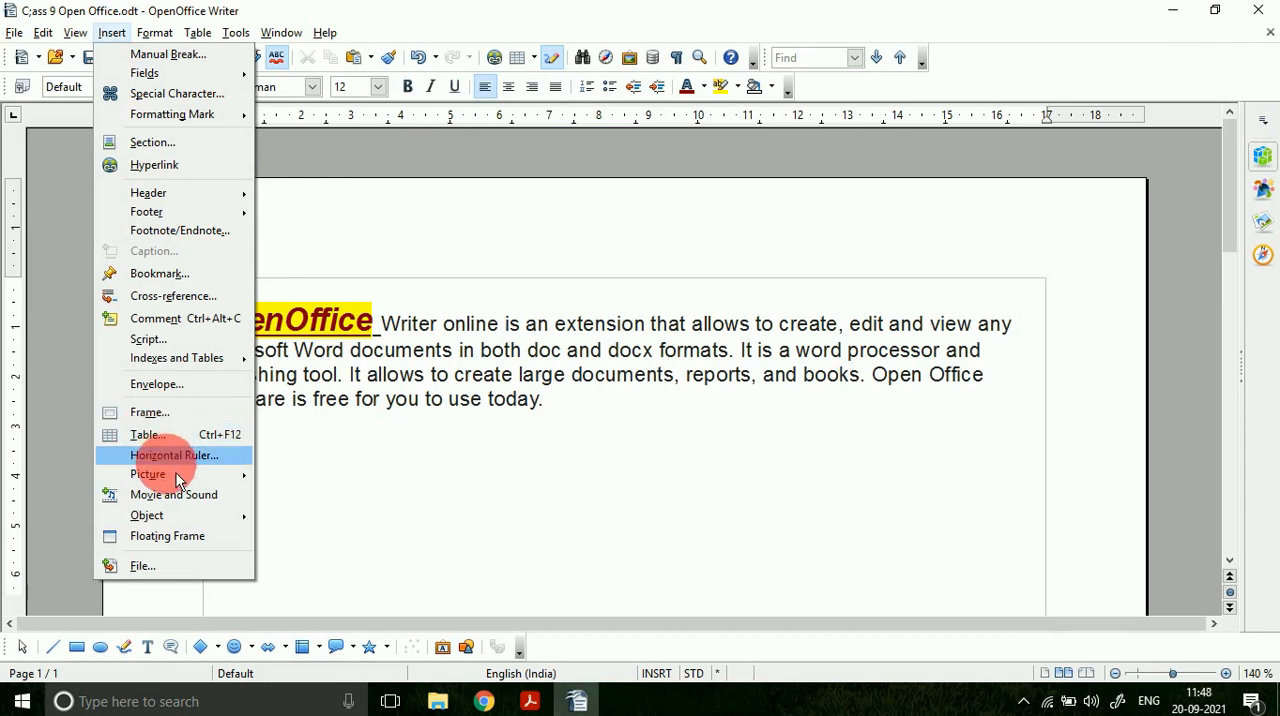
mouse_move(181, 480)
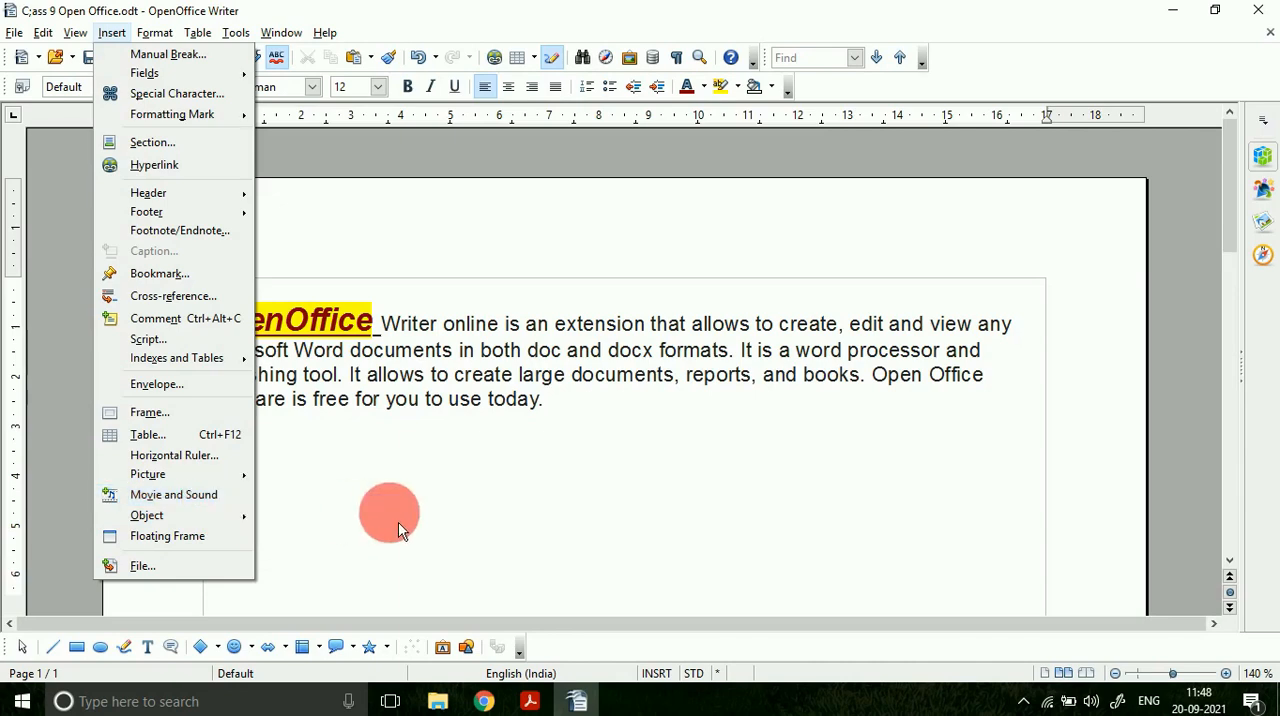
Step: Return to the PDF in Adobe Acrobat Reader and highlight "major components:" and "Title bar" on page 3
left_click(530, 701)
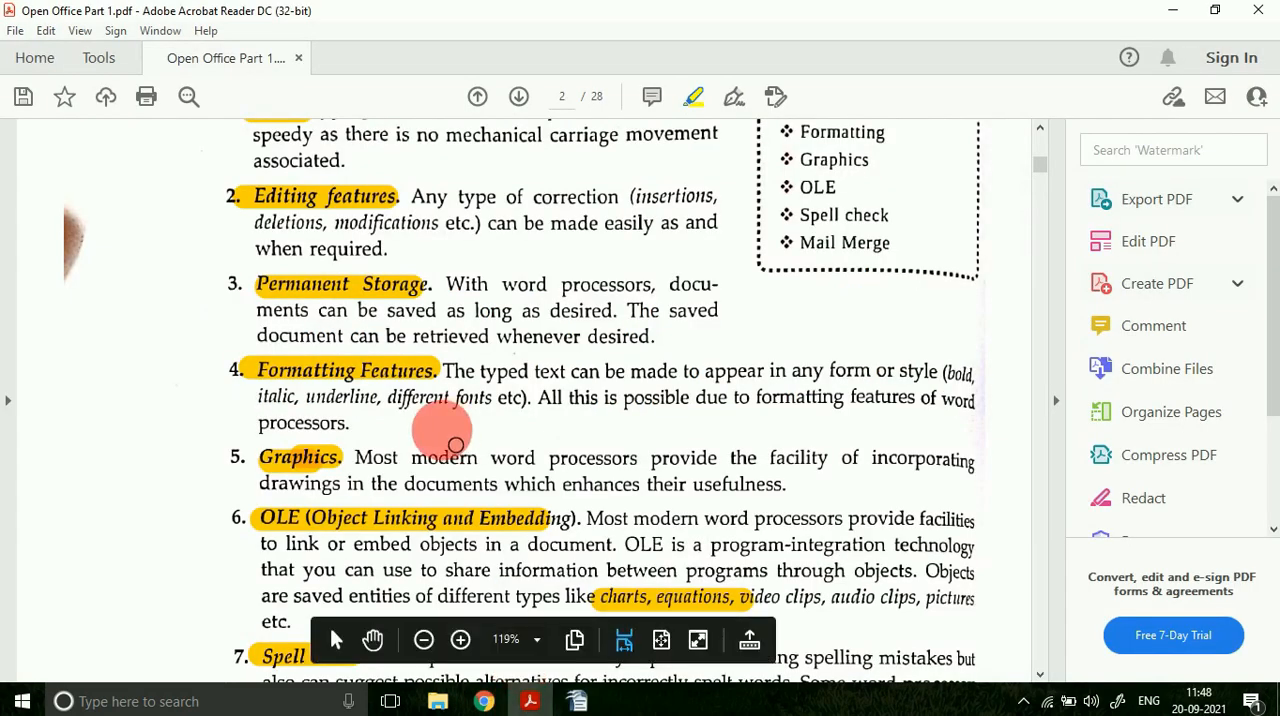
scroll(445, 430, "down", 5)
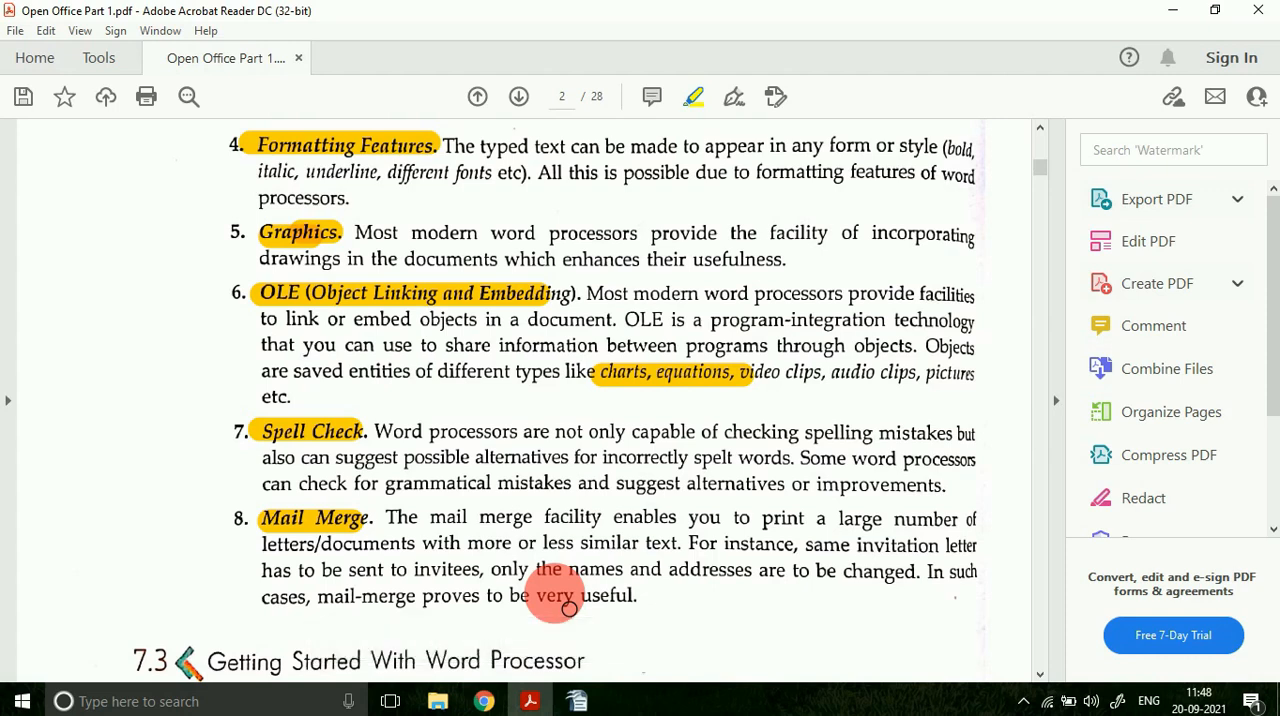
scroll(505, 505, "down", 5)
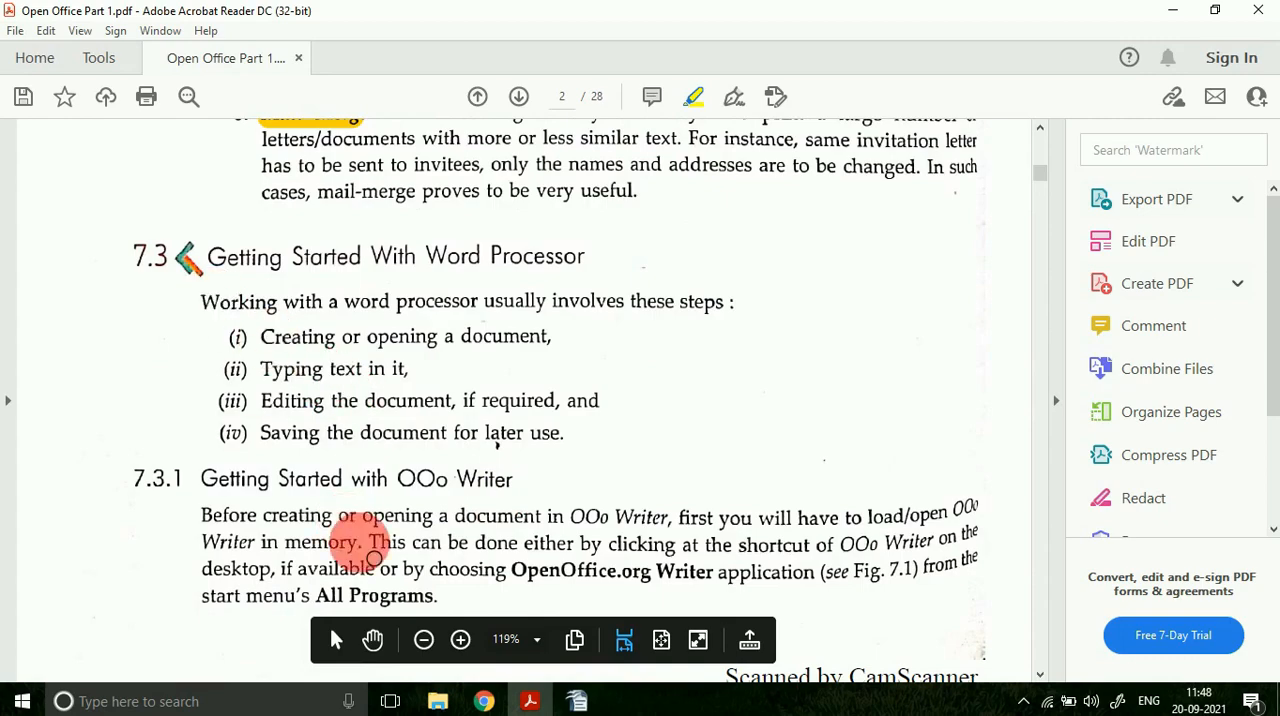
scroll(360, 548, "down", 7)
scroll(390, 360, "up", 5)
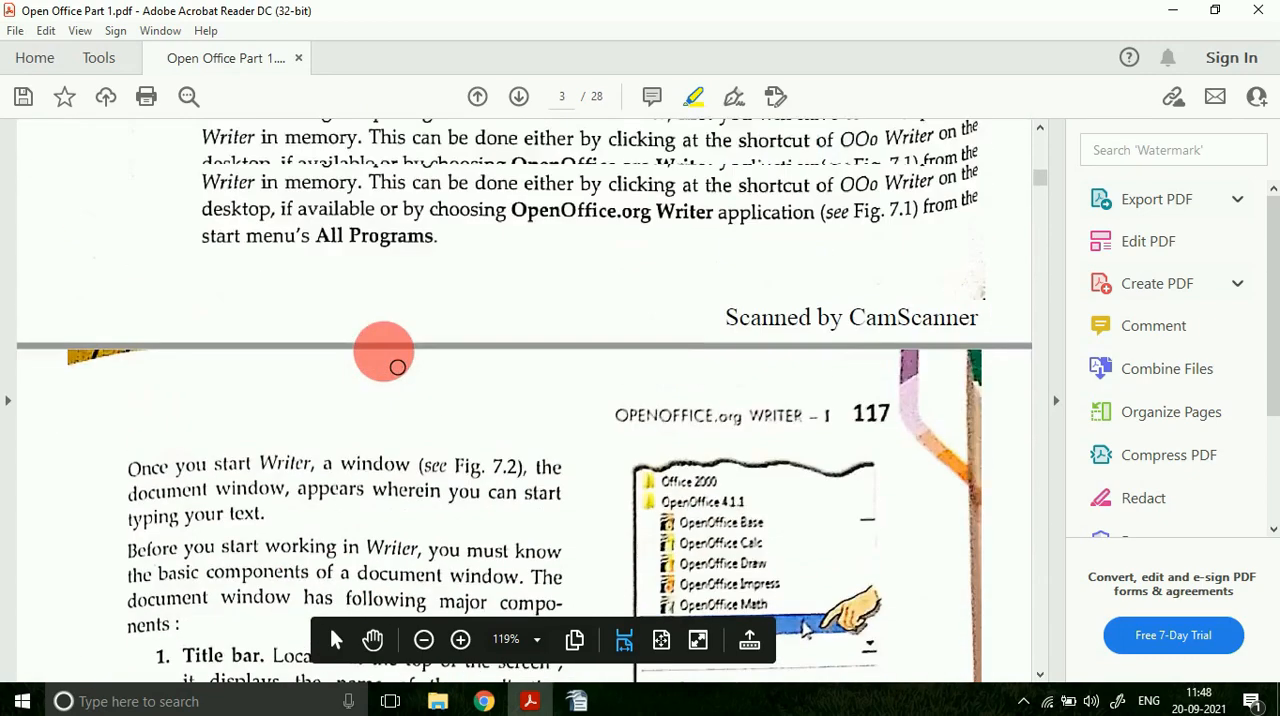
scroll(395, 362, "down", 2)
scroll(397, 367, "down", 4)
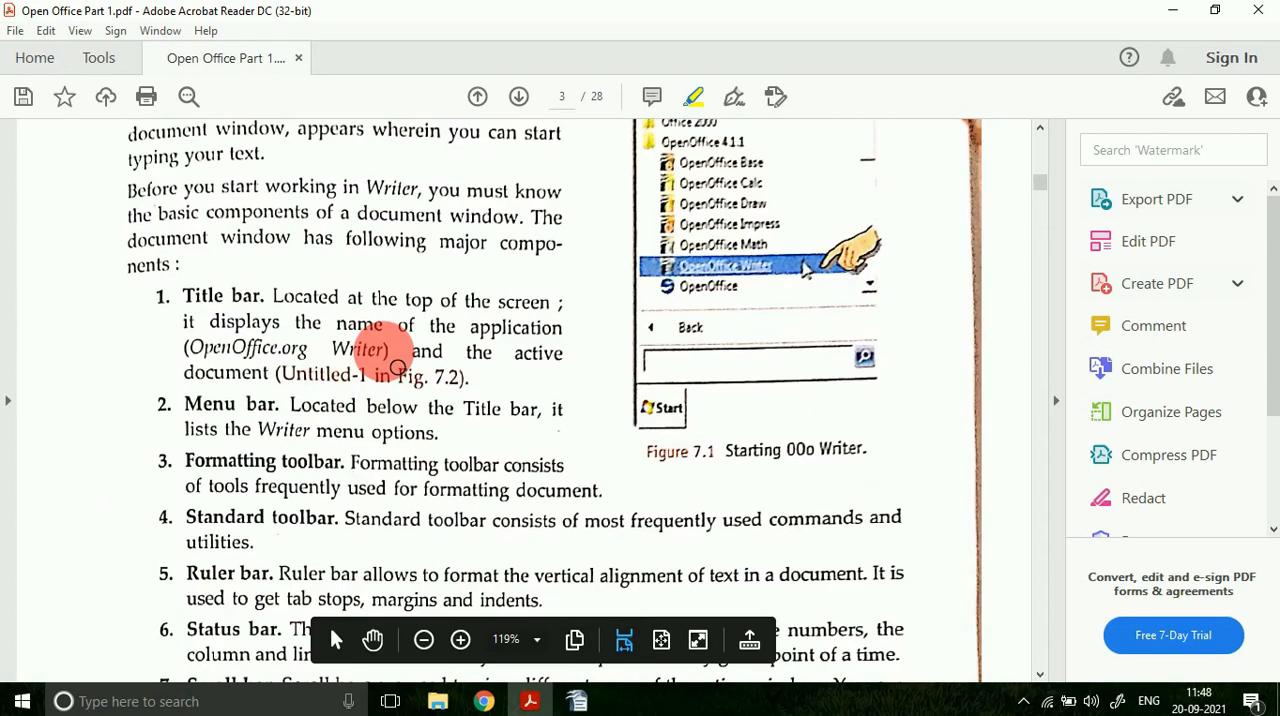
left_click_drag(425, 242, 262, 297)
Step: Switch back to OpenOffice Writer and close the document, discarding its unsaved changes
left_click(577, 701)
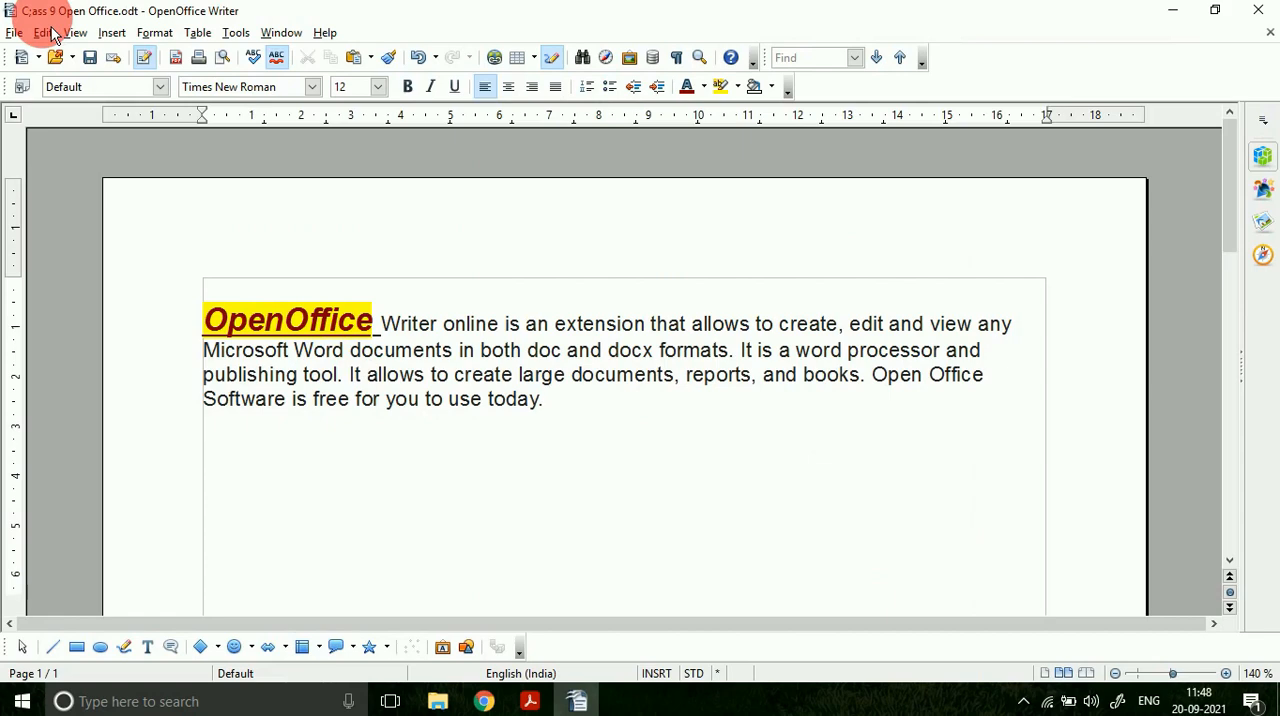
left_click(1260, 12)
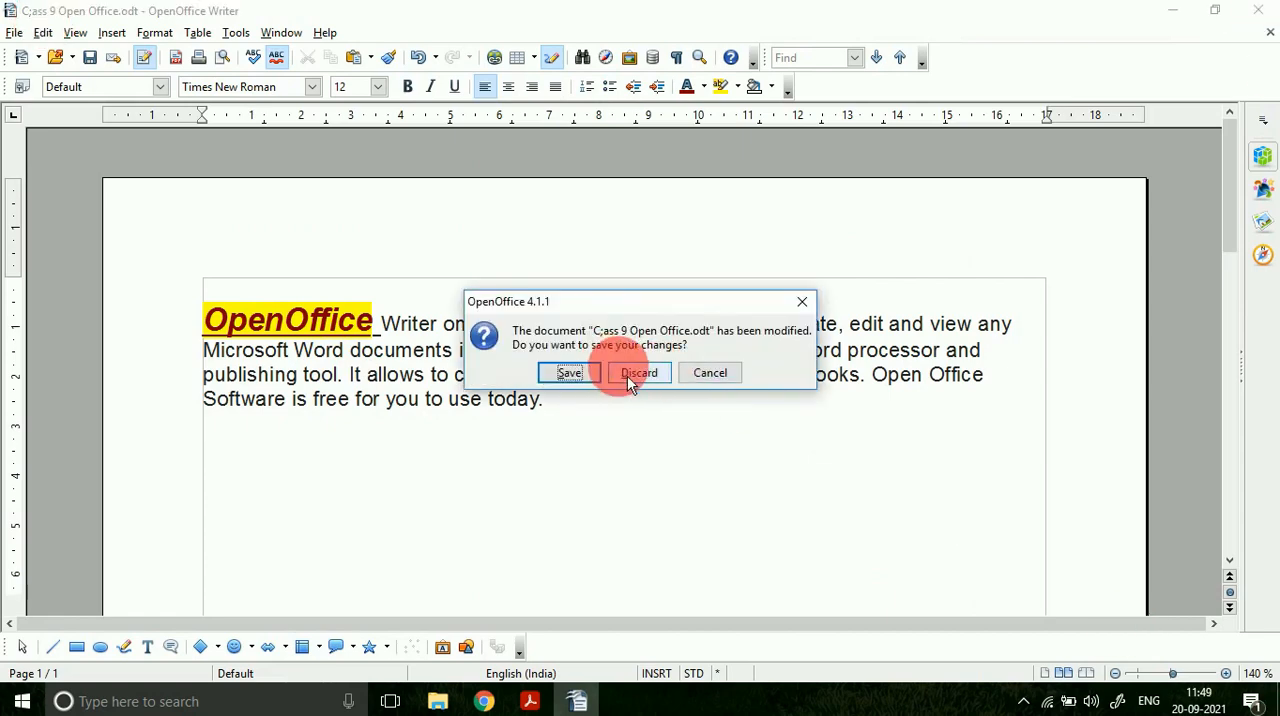
left_click(652, 381)
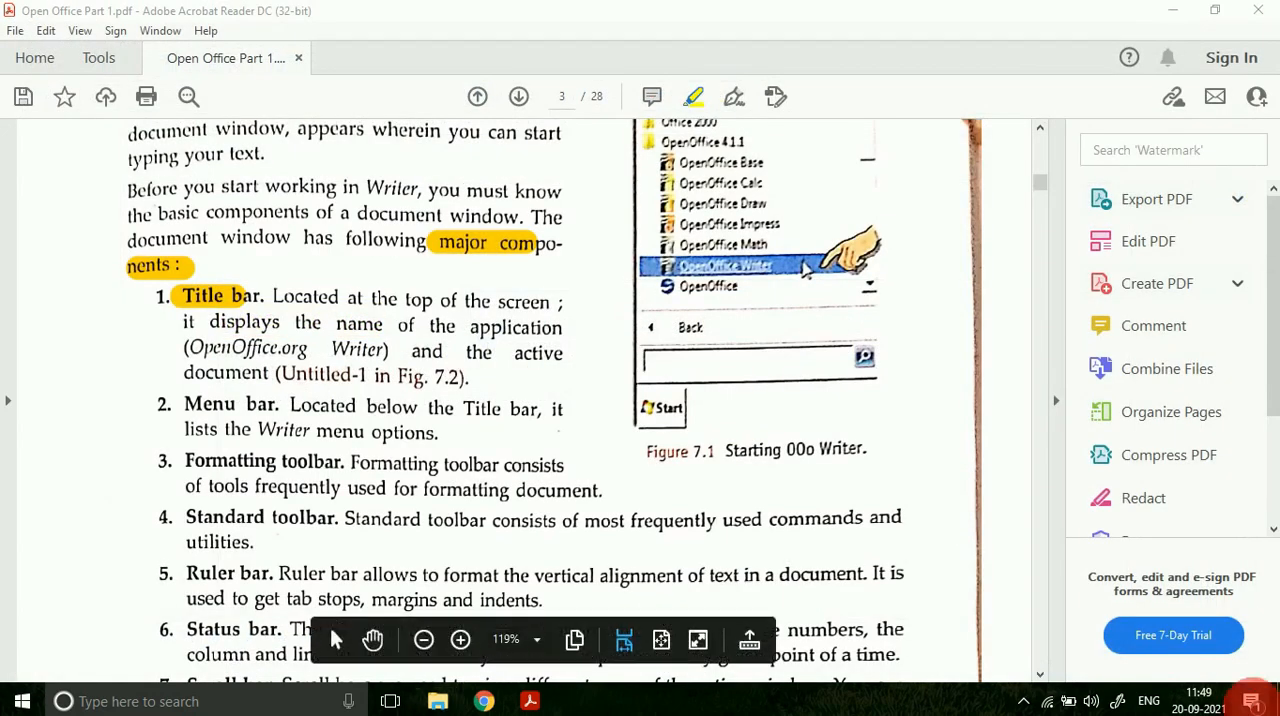
Step: Go to the desktop, make the document's file name read "Class 9 Open Office" and open it in OpenOffice Writer
left_click(1172, 12)
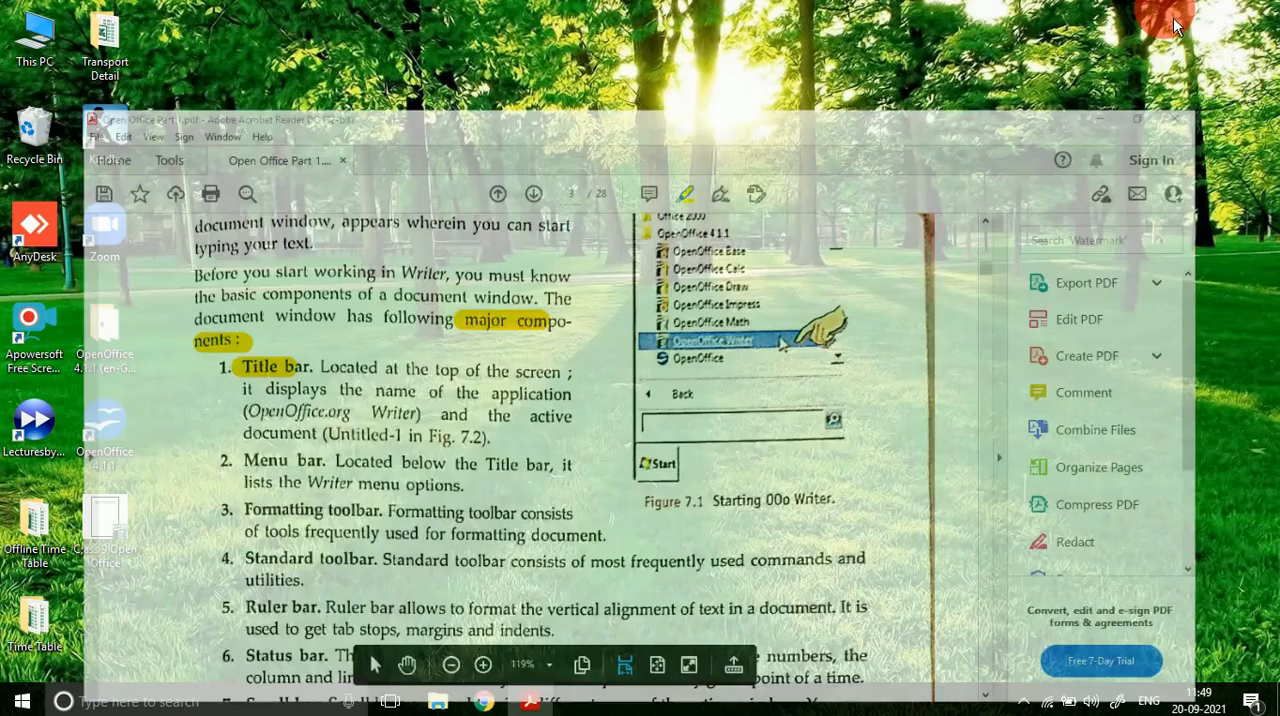
left_click(113, 569)
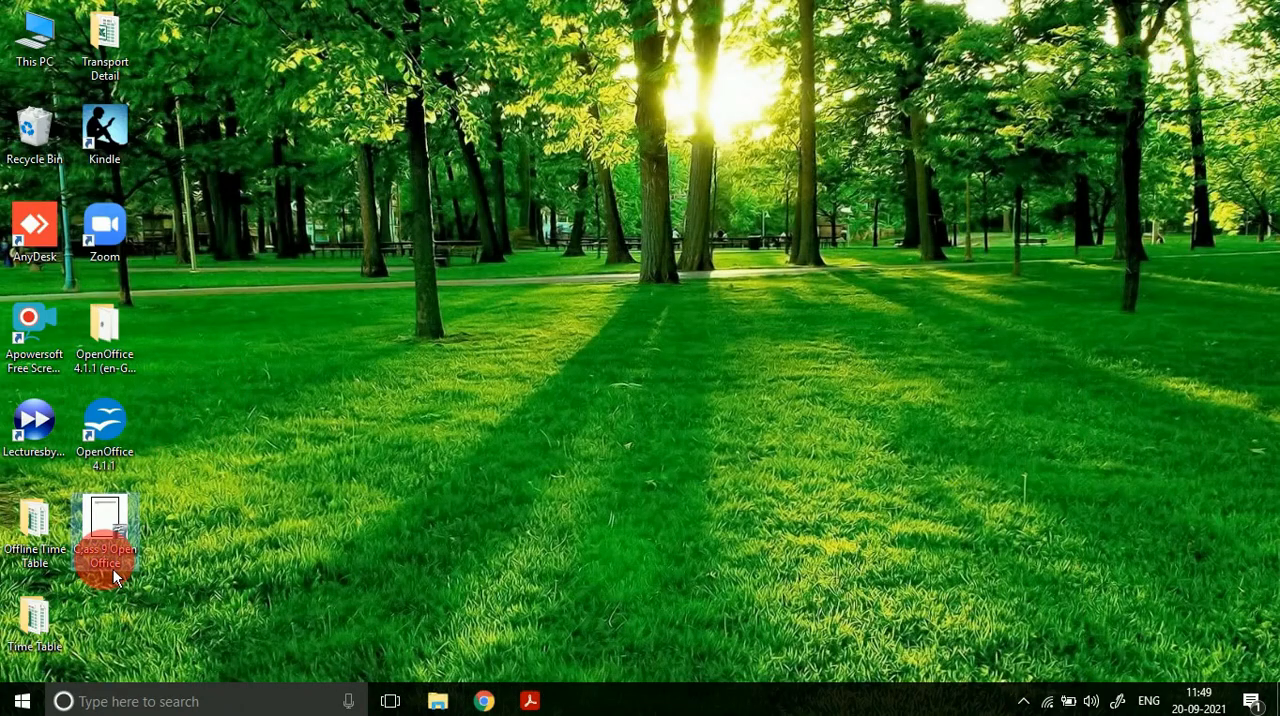
left_click(85, 551)
key("BackSpace")
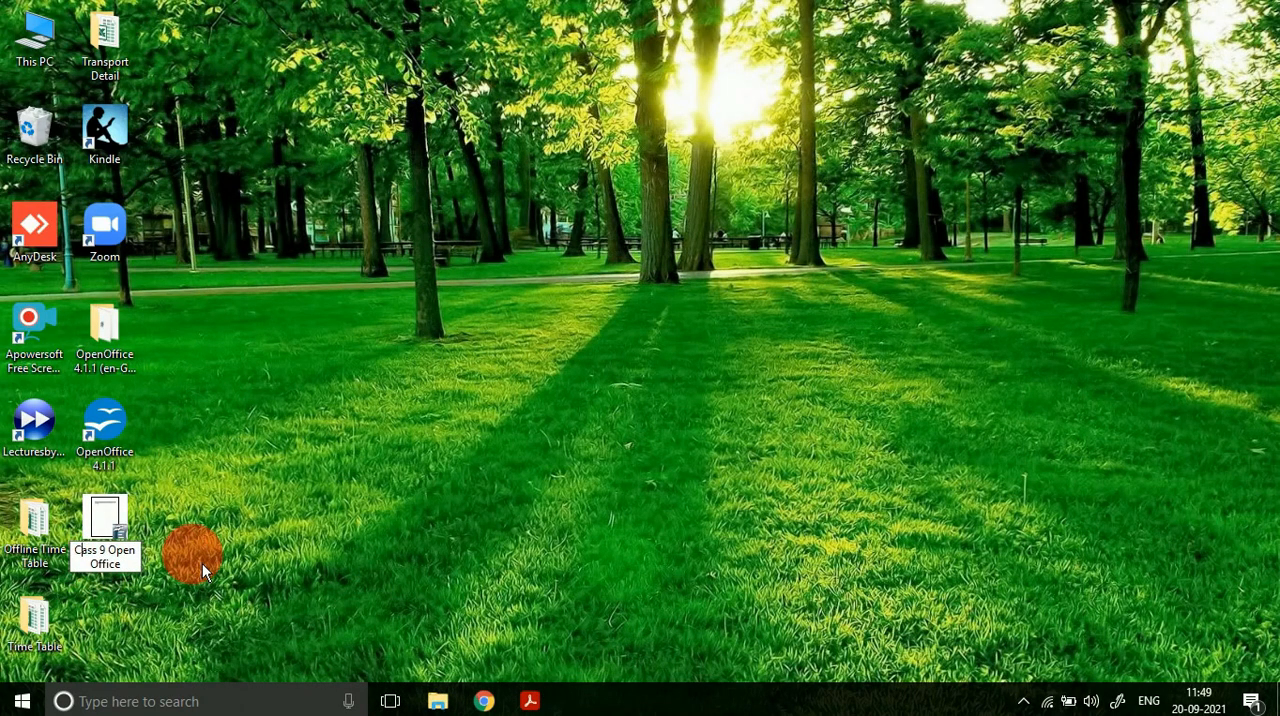
type("l")
key("Return")
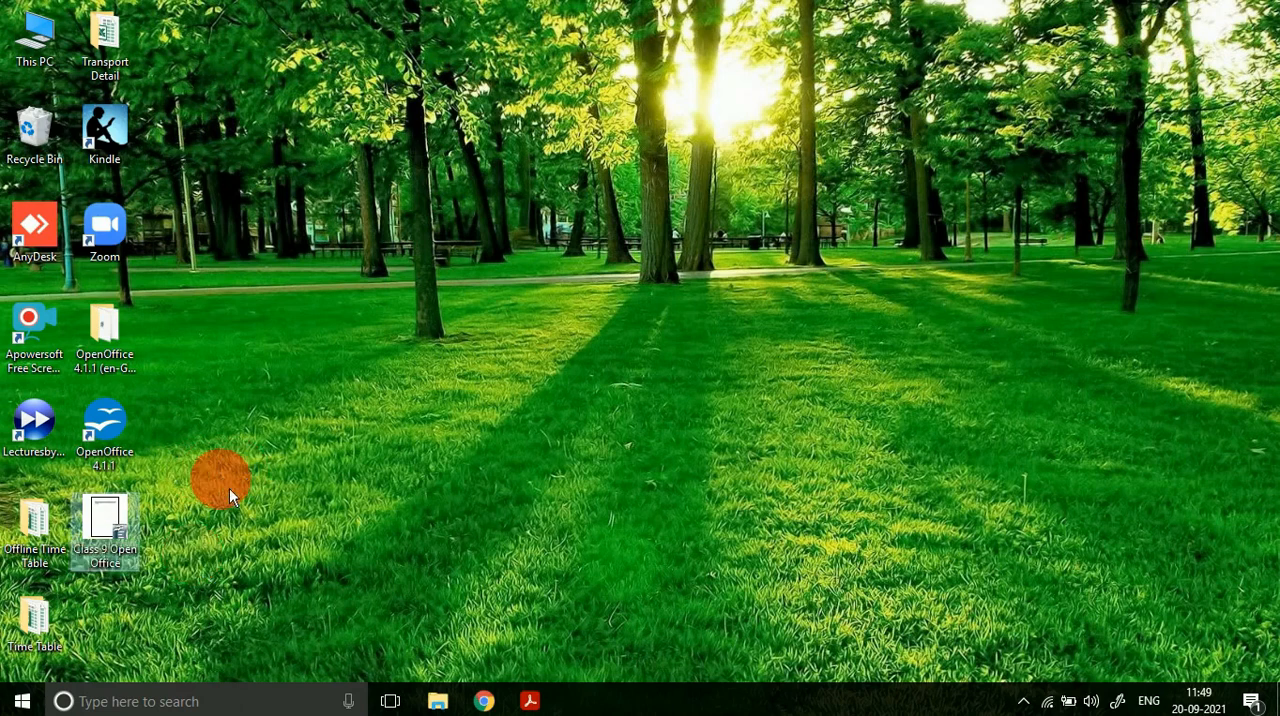
double_click(93, 556)
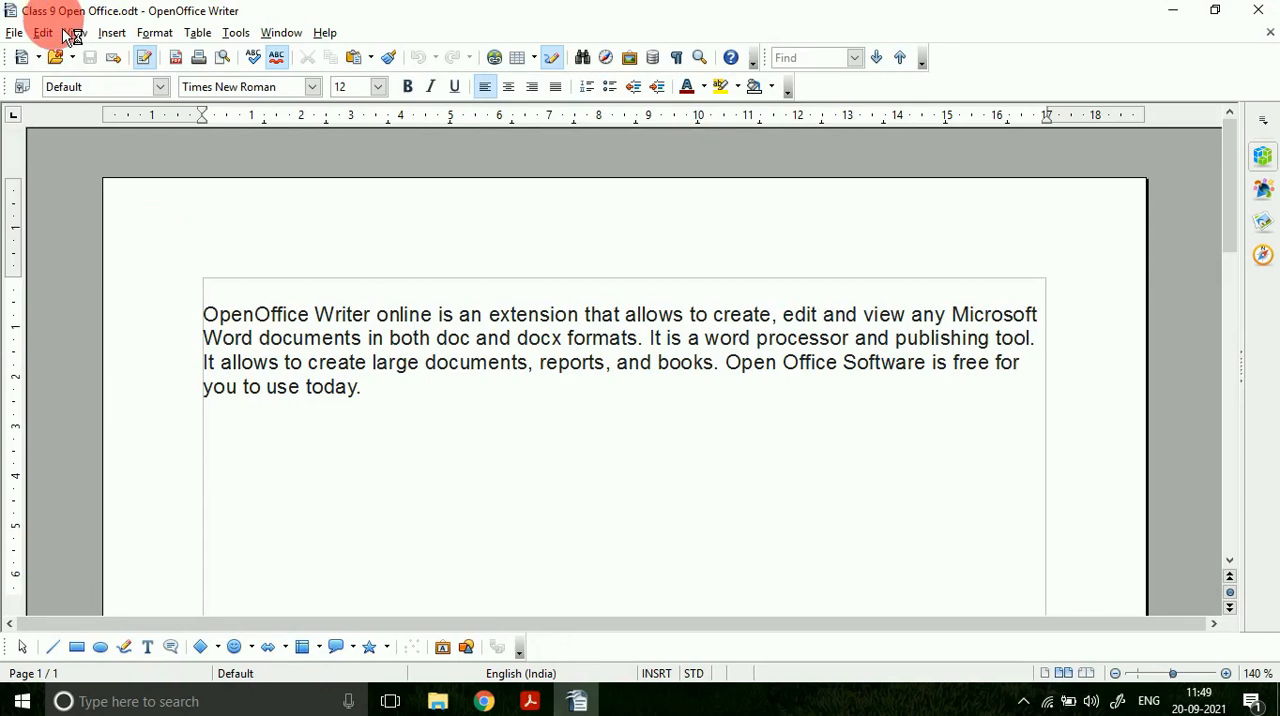
Step: Switch to the PDF in Adobe Acrobat Reader, highlight "top of the screen" in the Title bar entry, and return to Writer
left_click(530, 701)
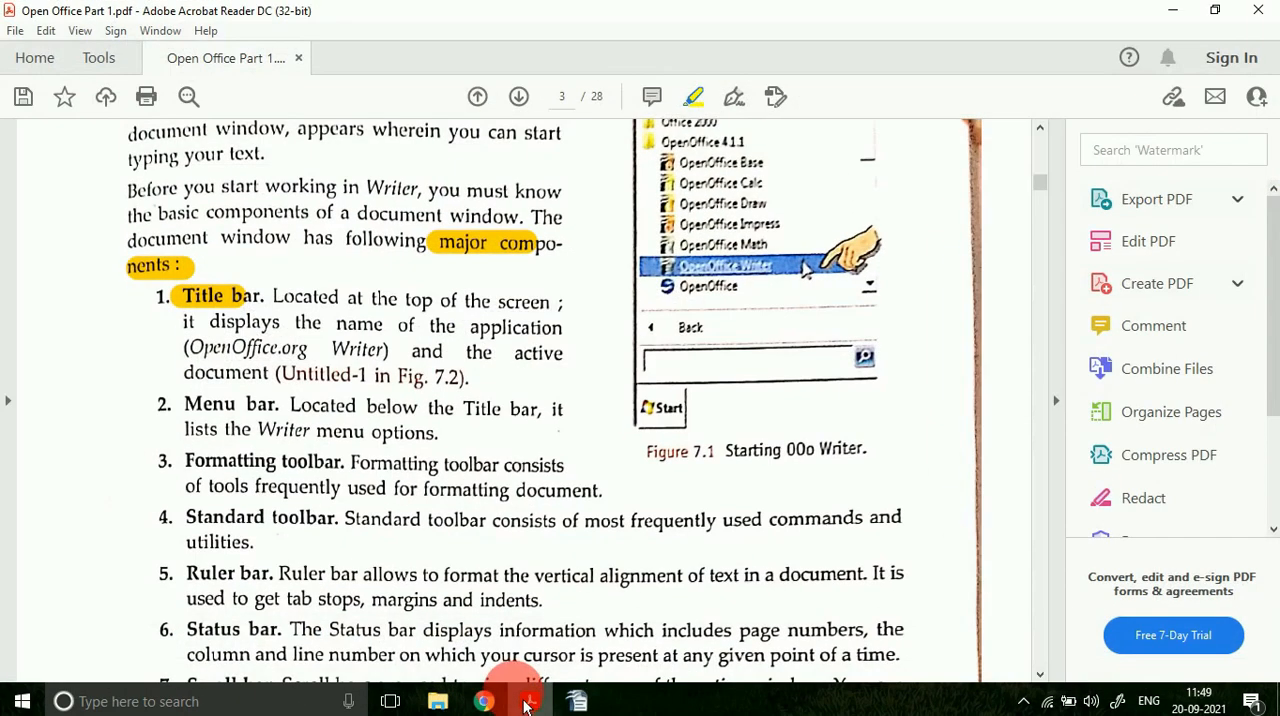
left_click_drag(402, 301, 549, 302)
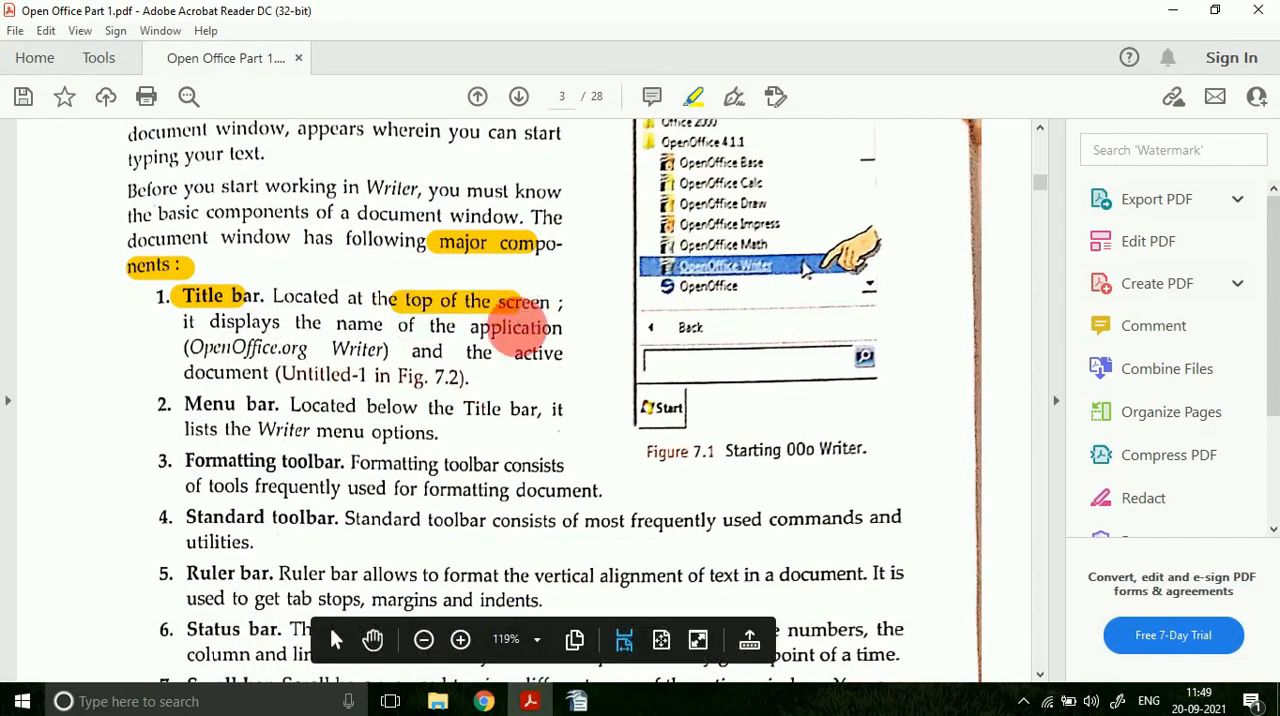
left_click(575, 701)
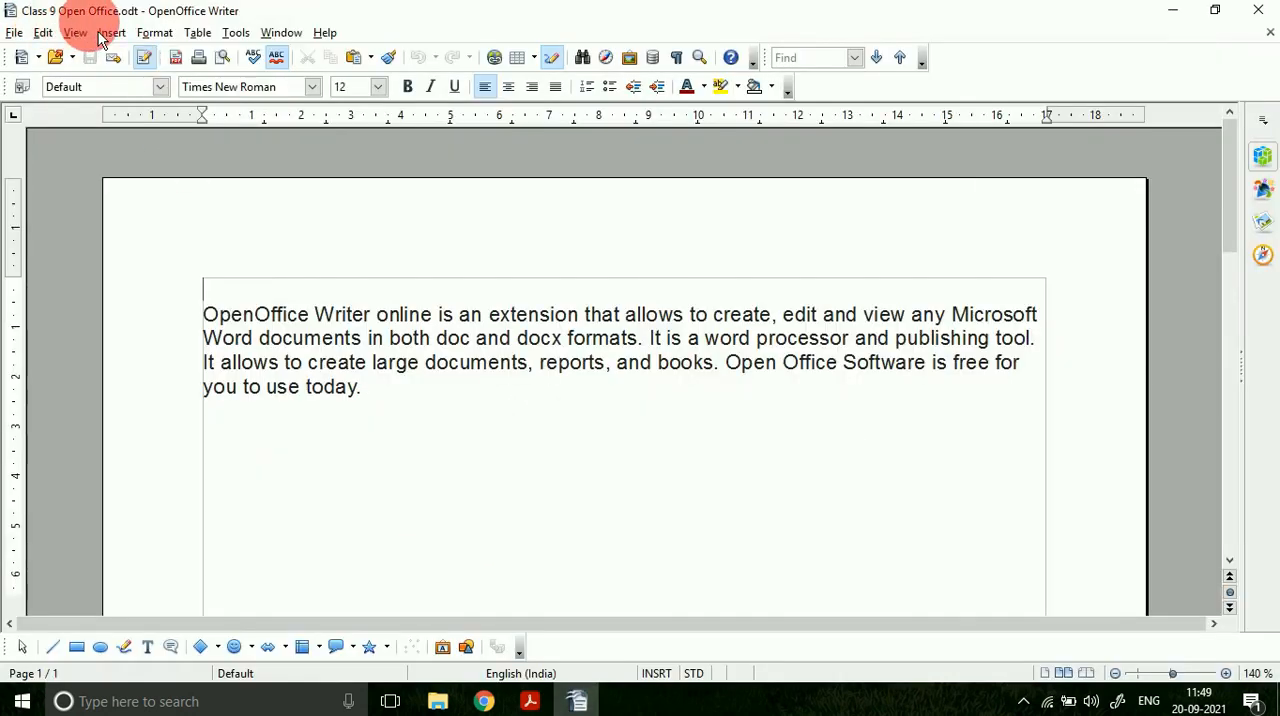
Step: Check the PDF's Menu bar entry, and look through the commands under each Writer menu heading from File to Help
left_click(540, 705)
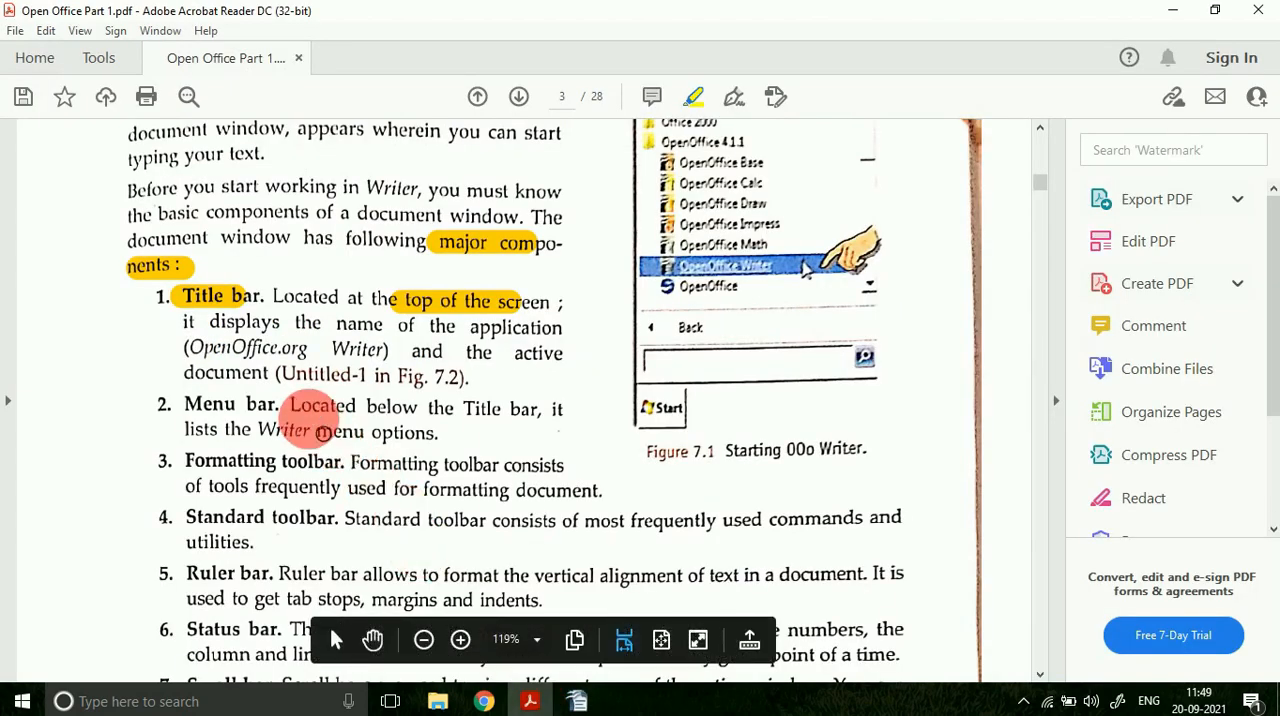
left_click(575, 700)
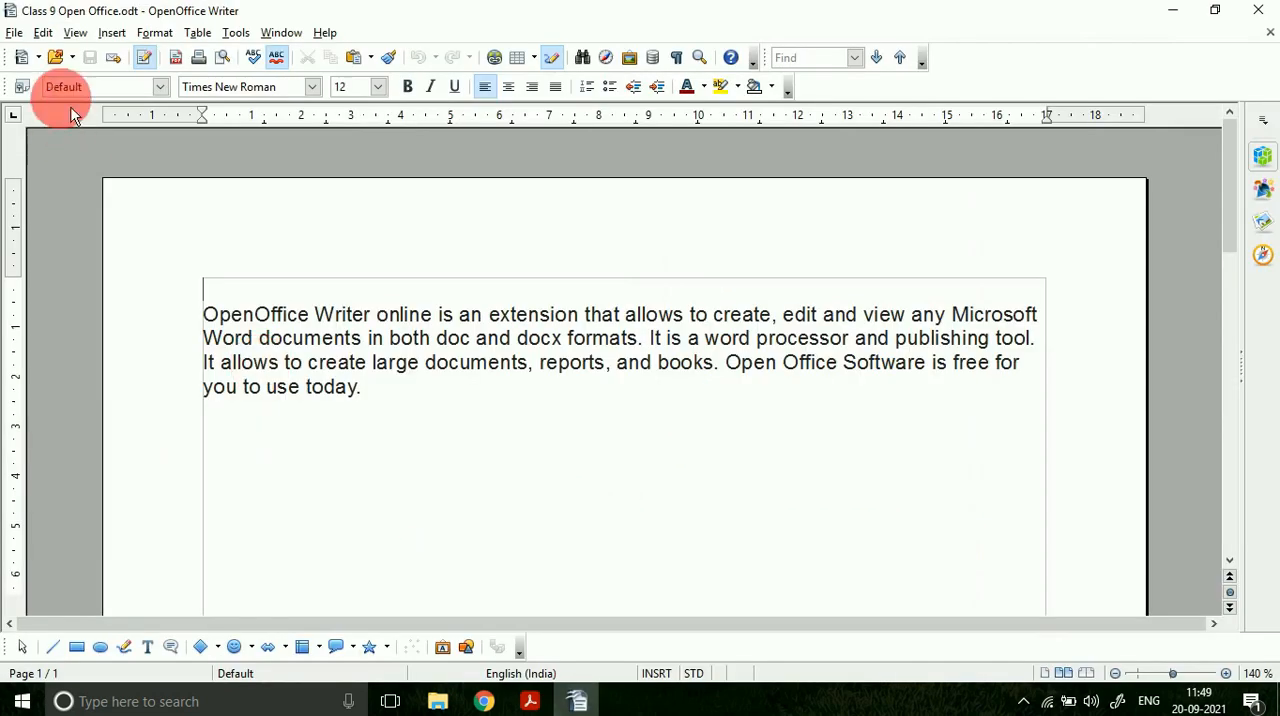
left_click(20, 30)
left_click(40, 30)
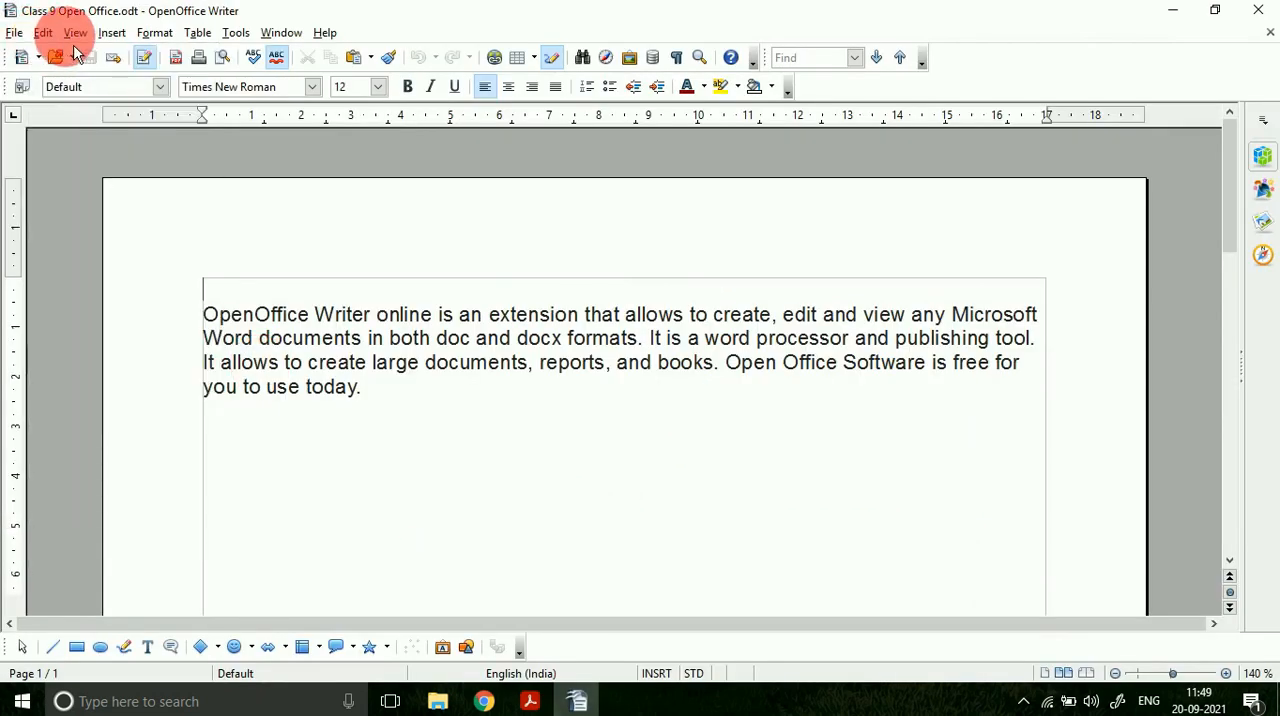
left_click(45, 35)
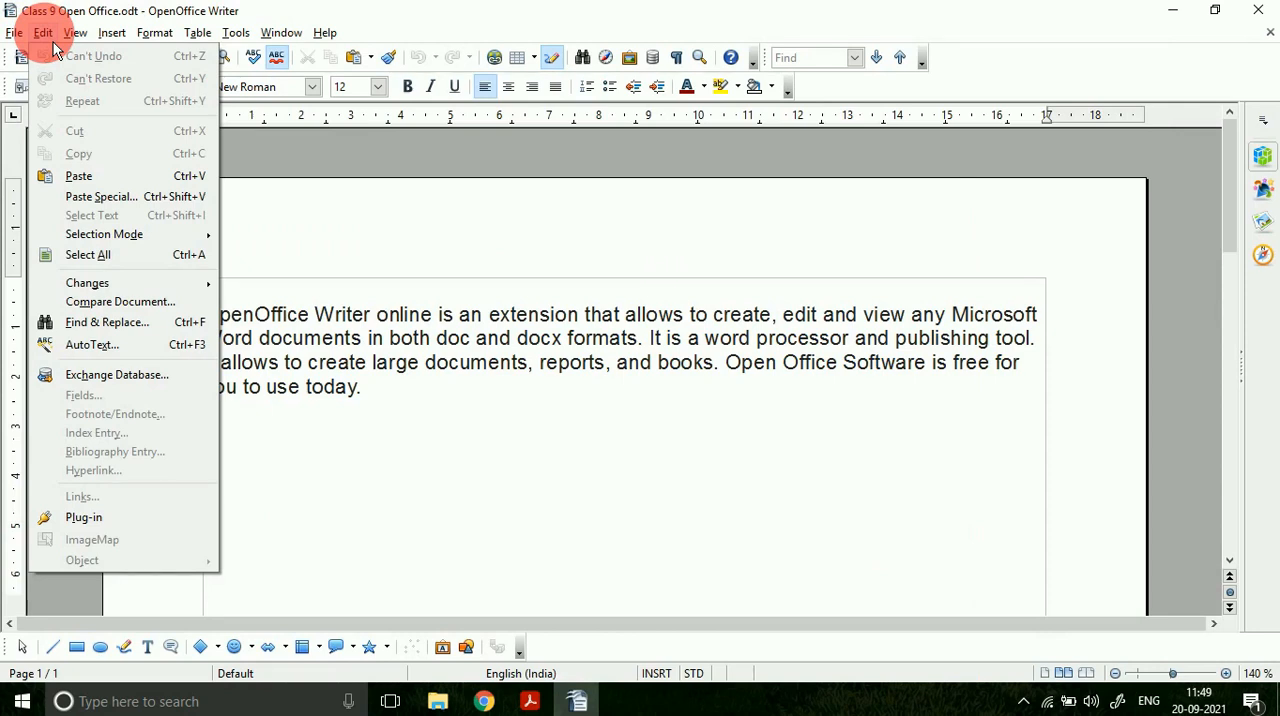
left_click(15, 33)
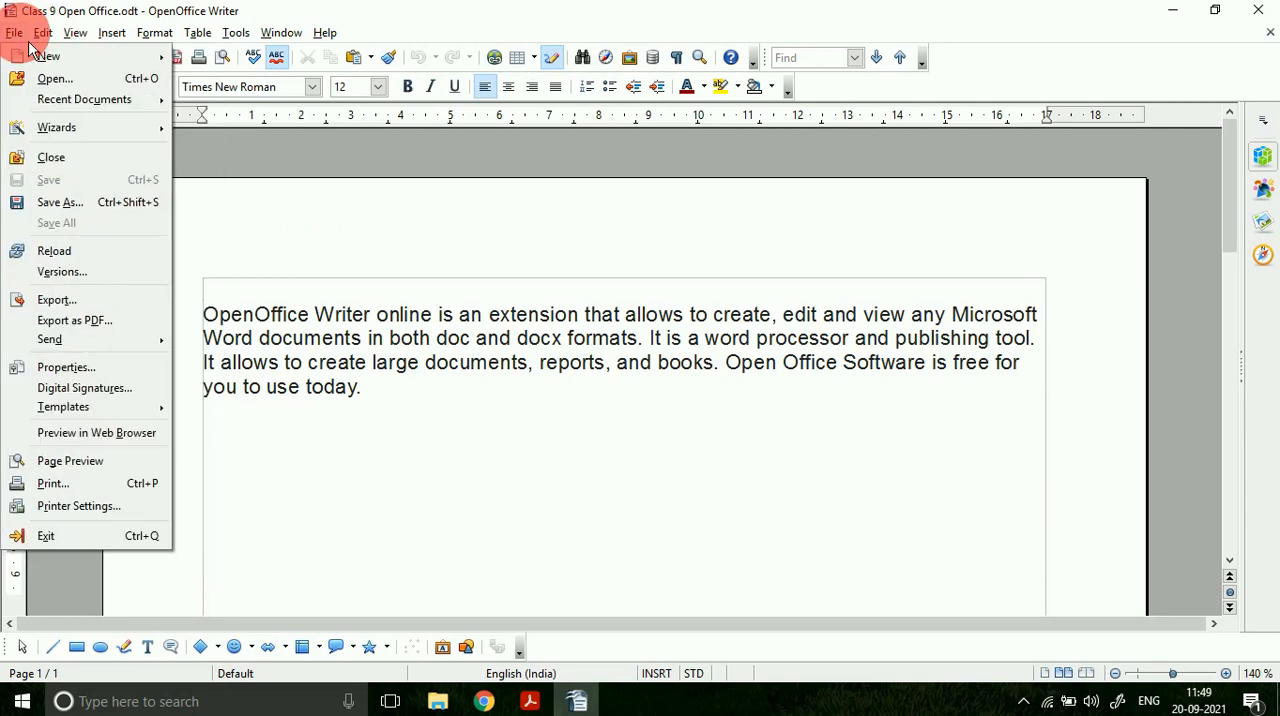
left_click(43, 33)
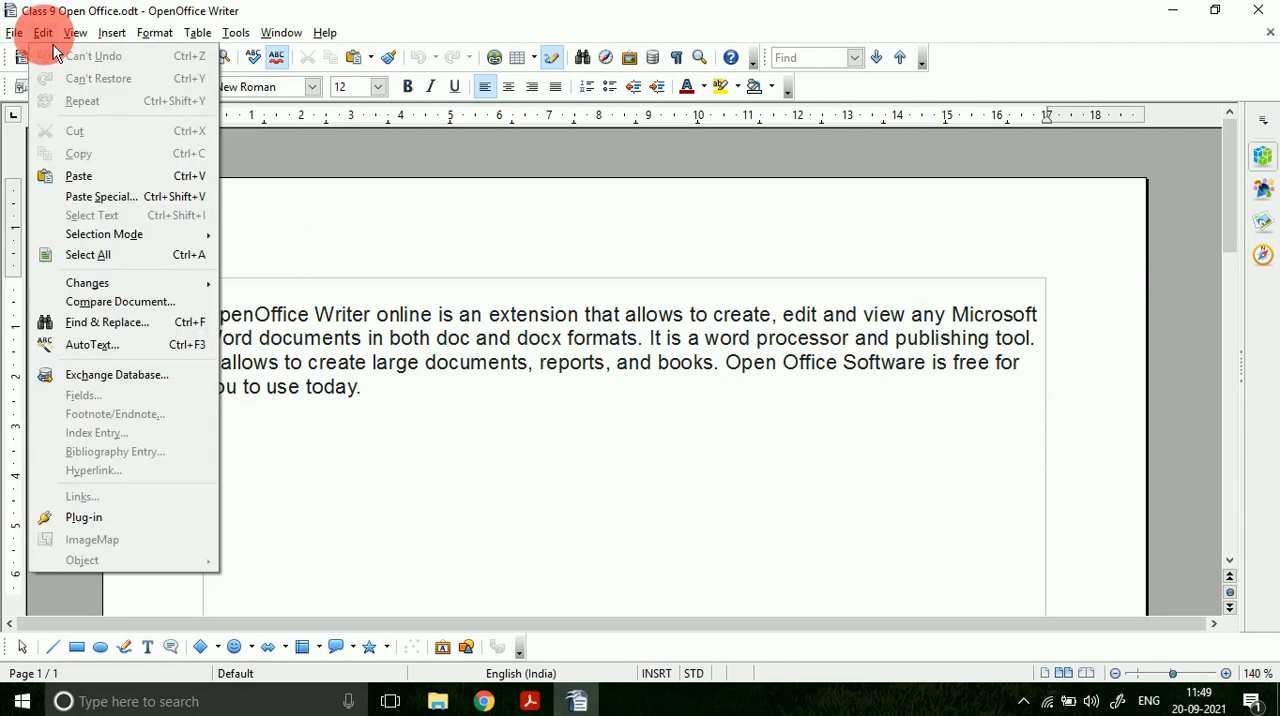
left_click(47, 33)
left_click(75, 33)
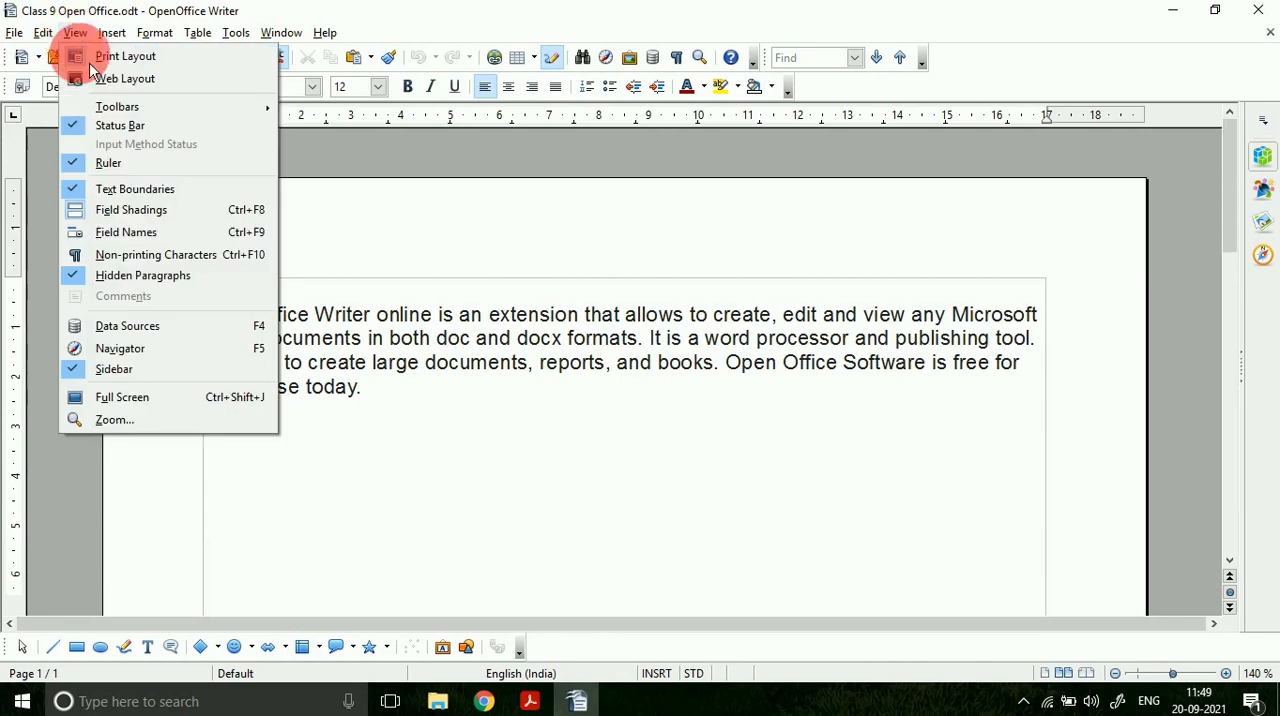
left_click(112, 33)
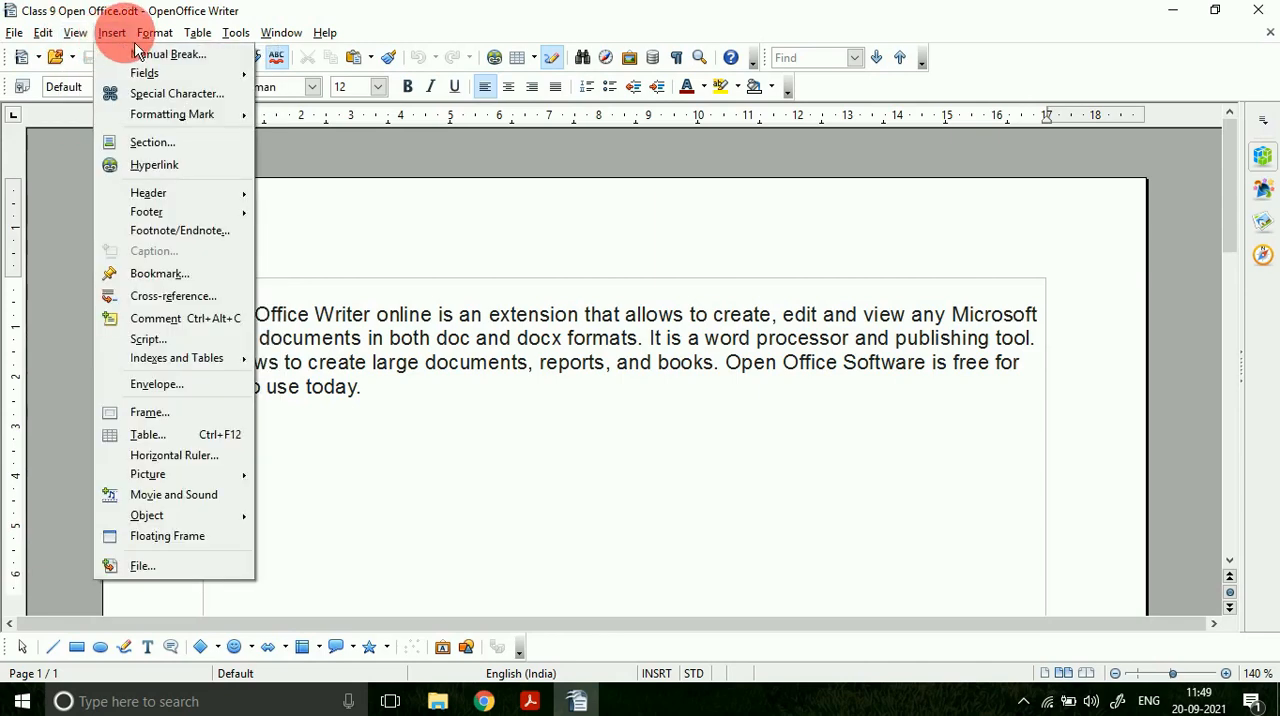
left_click(15, 33)
left_click(43, 33)
left_click(75, 33)
left_click(112, 33)
left_click(155, 33)
left_click(195, 33)
left_click(236, 33)
left_click(281, 33)
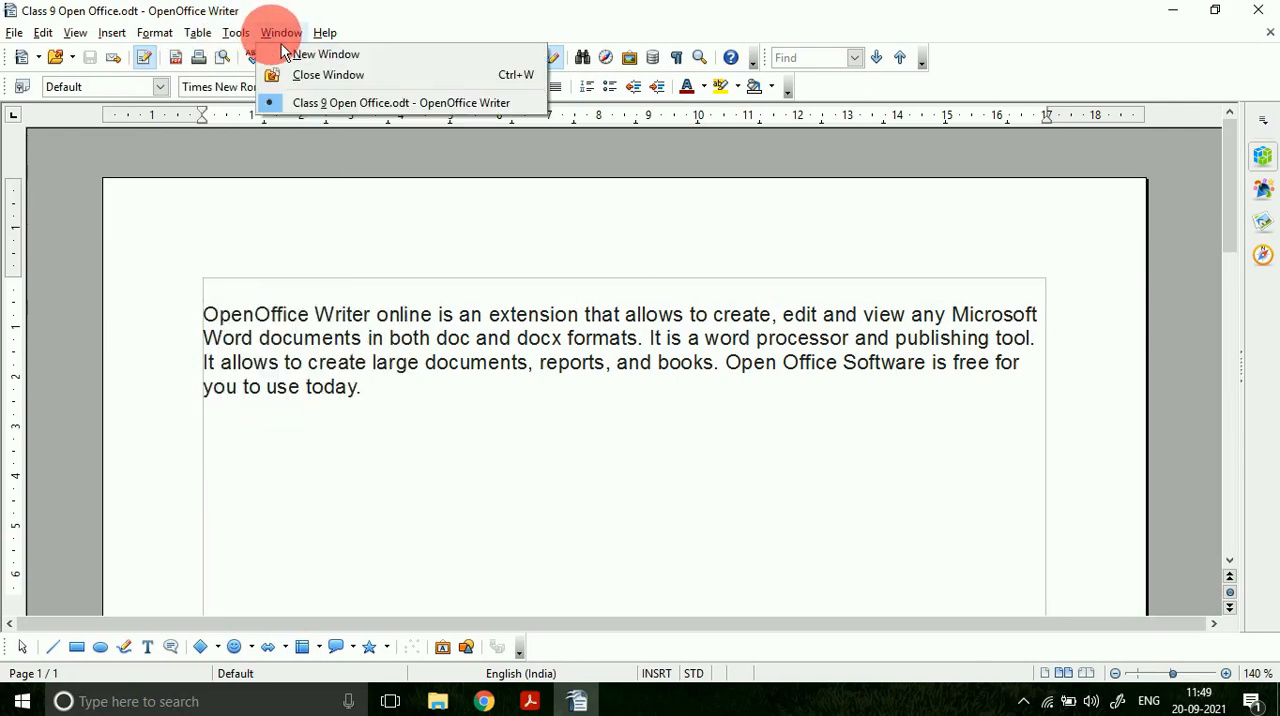
left_click(325, 33)
Step: Return to the PDF and highlight "Formatting toolbar" in entry 3 and the area around the font name in Figure 7.2
key("alt+Tab")
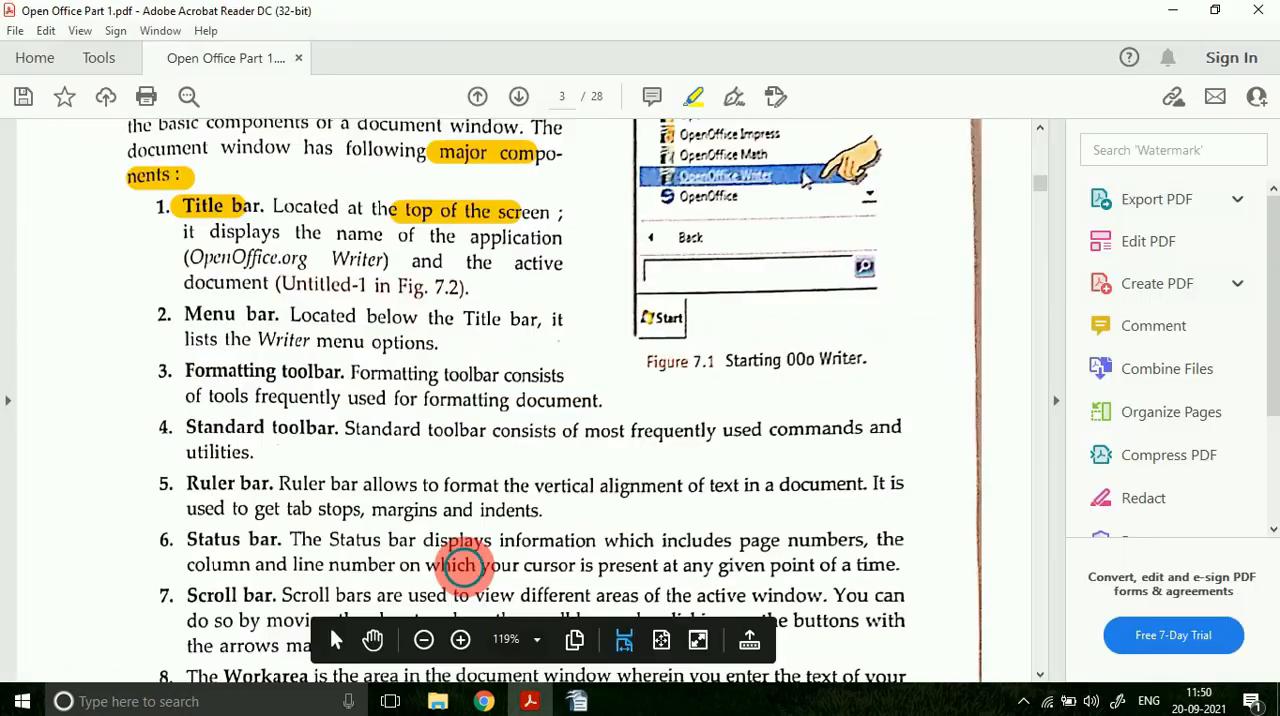
left_click_drag(186, 371, 342, 371)
left_click(625, 650)
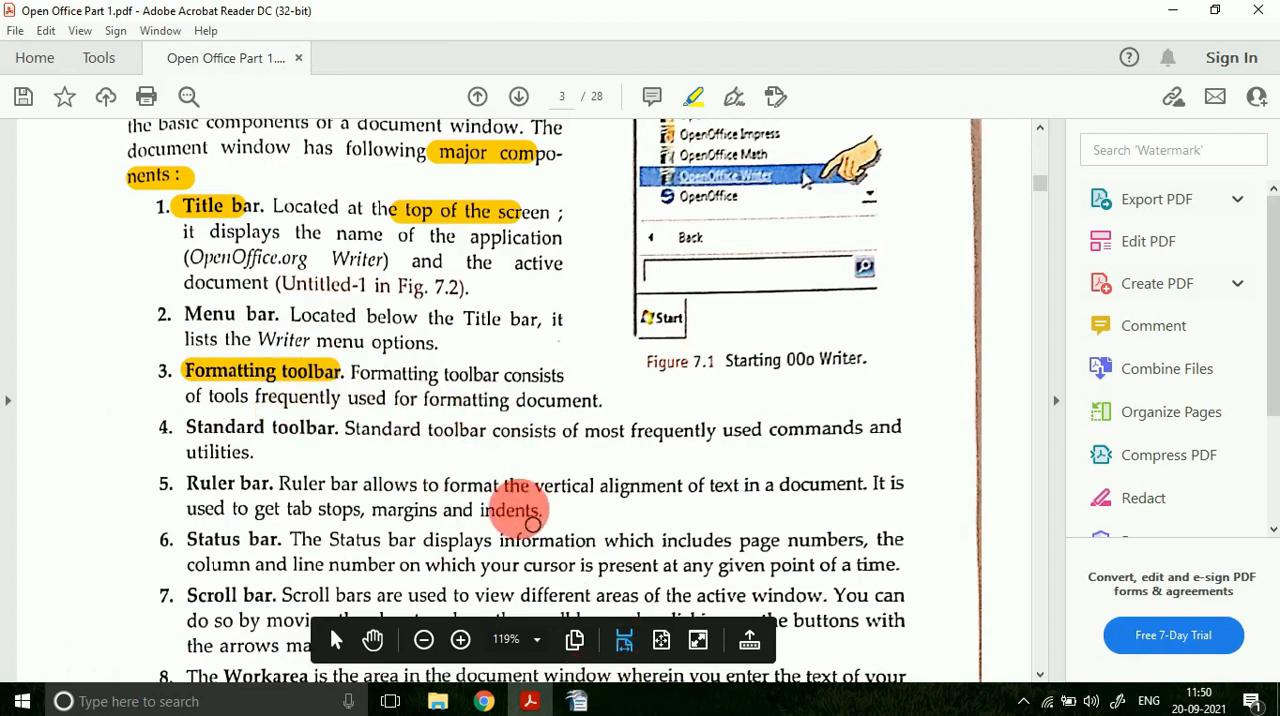
scroll(557, 592, "down", 2)
scroll(362, 460, "down", 8)
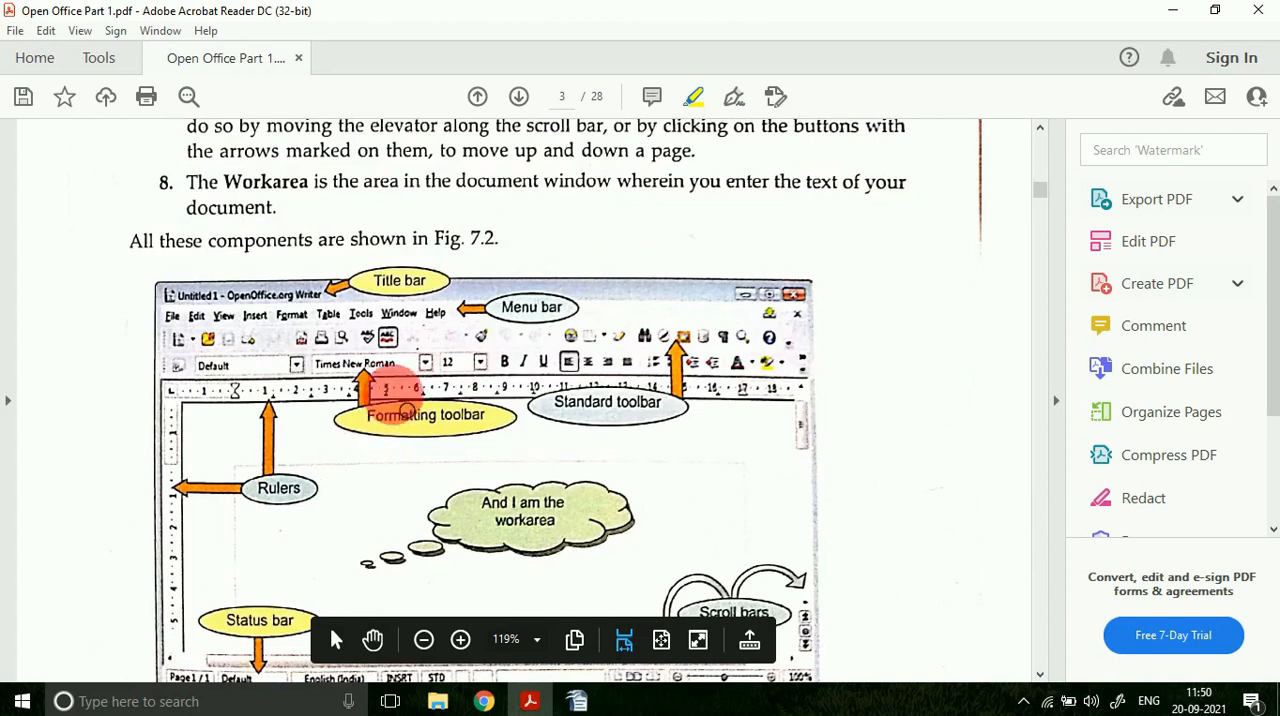
mouse_move(317, 339)
left_mouse_down()
mouse_move(364, 375)
mouse_move(401, 342)
left_mouse_up()
Step: Switch to OpenOffice Writer and look through the available fonts, keeping Times New Roman
right_click(577, 699)
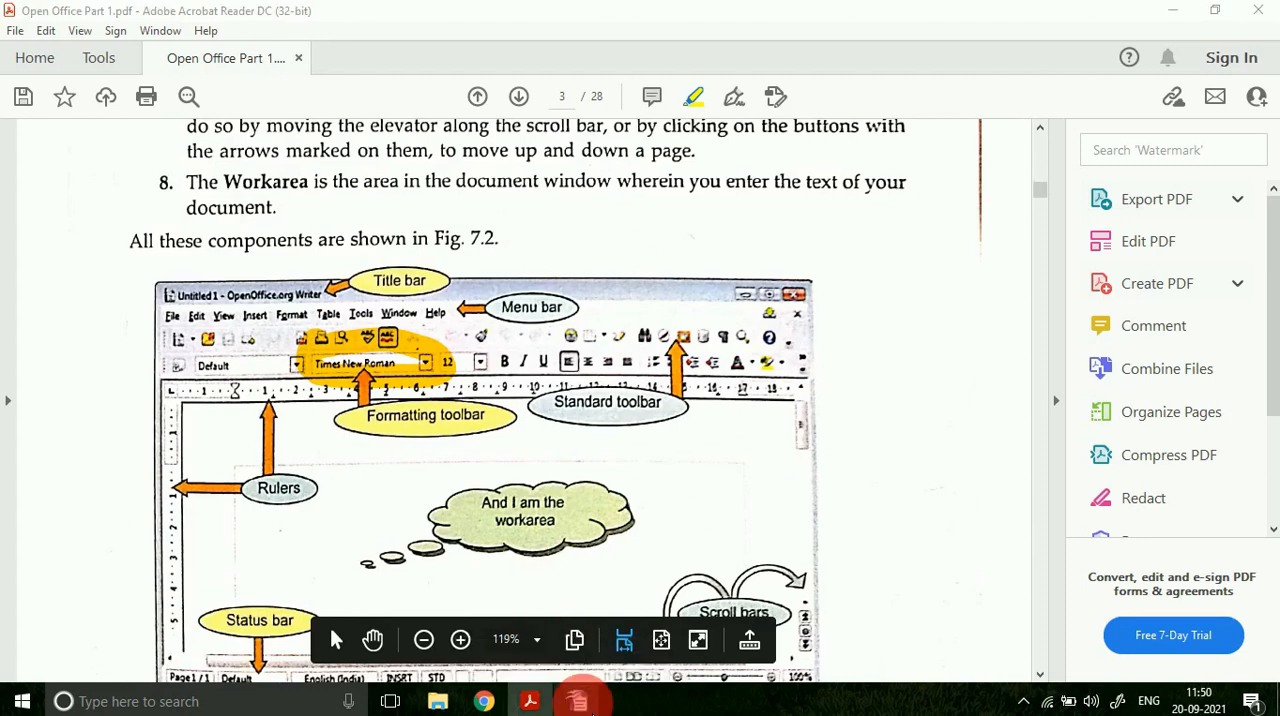
left_click(578, 699)
left_click(312, 87)
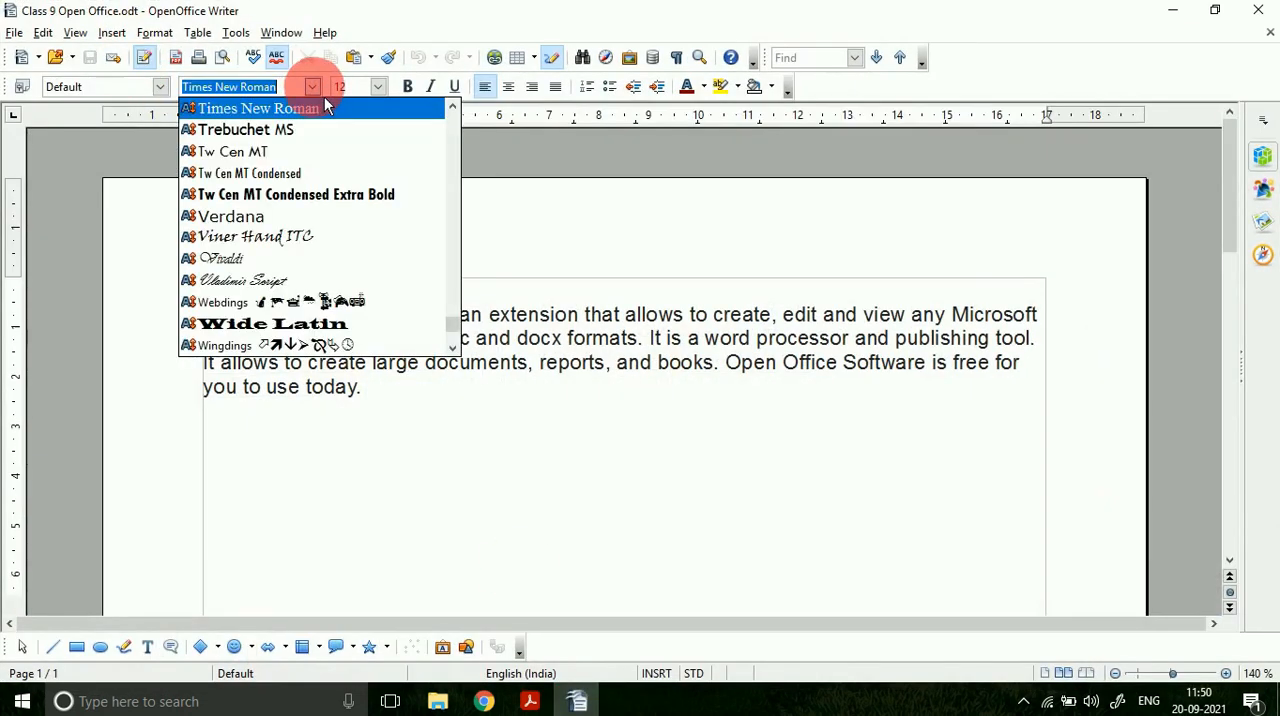
left_click(380, 106)
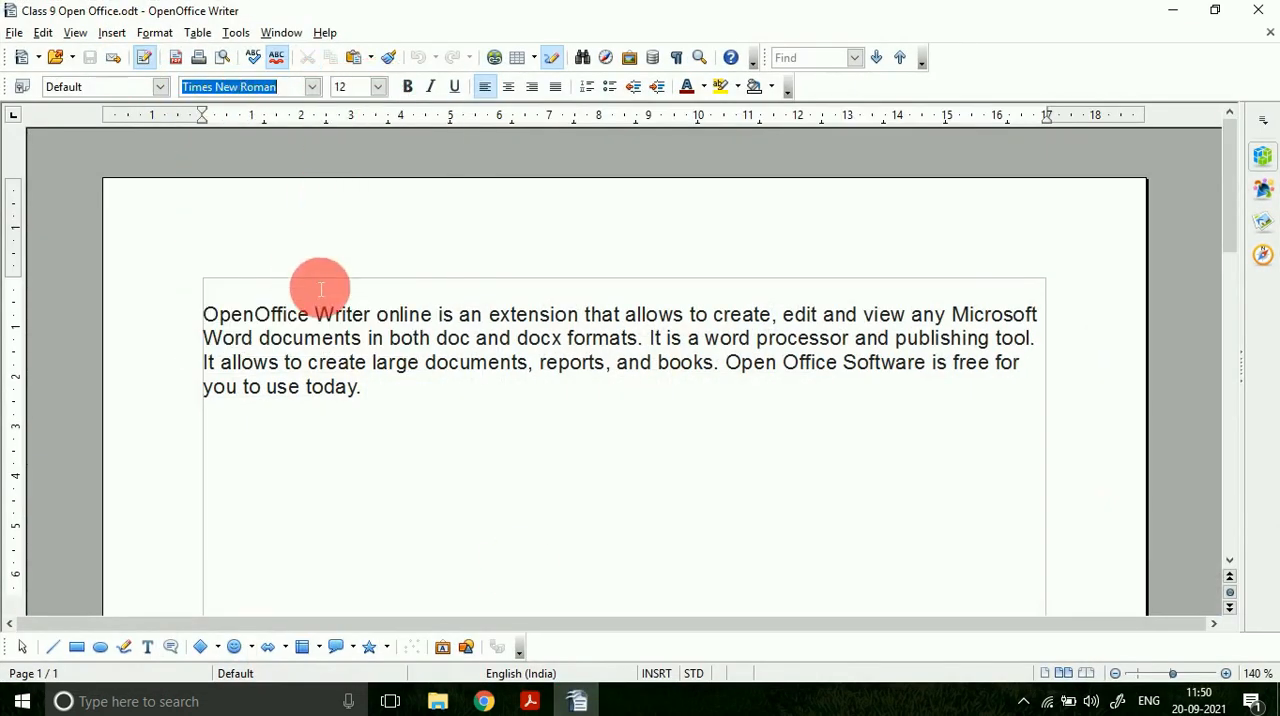
Step: Return to the PDF in Adobe Acrobat Reader and highlight "Standard toolbar" in entry 4
left_click(530, 699)
scroll(260, 340, "up", 3)
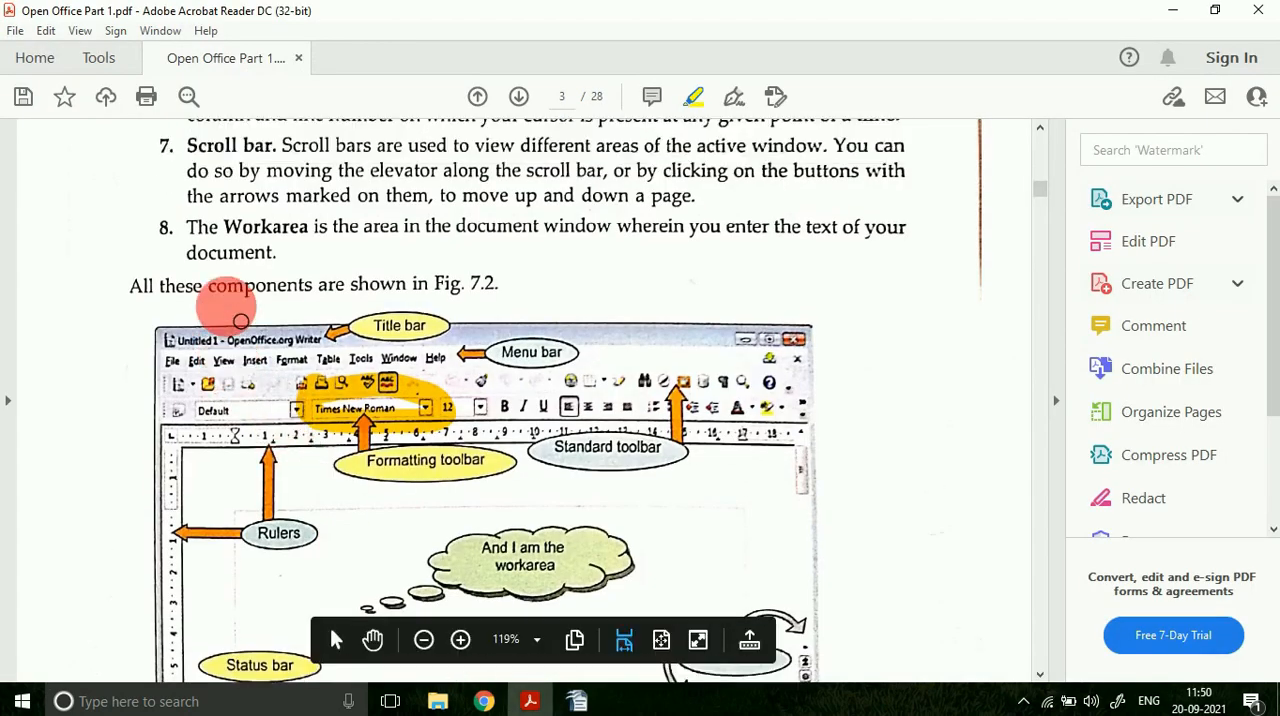
scroll(240, 320, "up", 1)
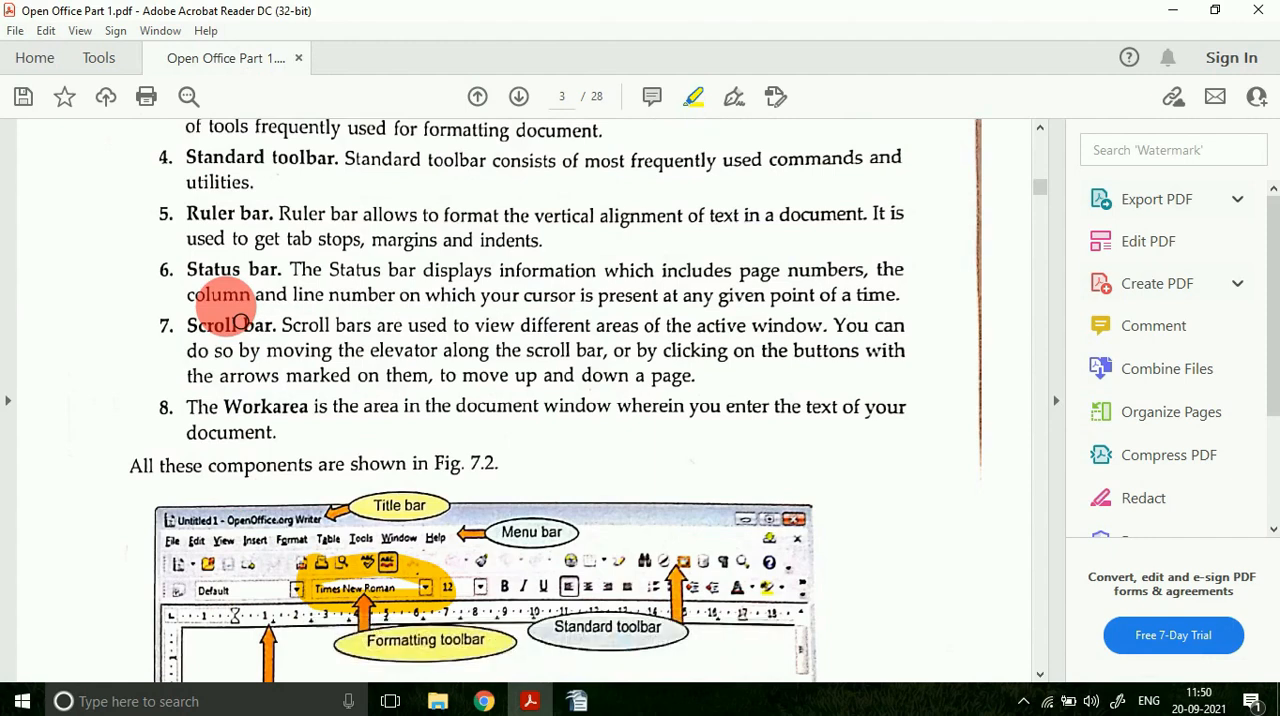
scroll(238, 322, "up", 3)
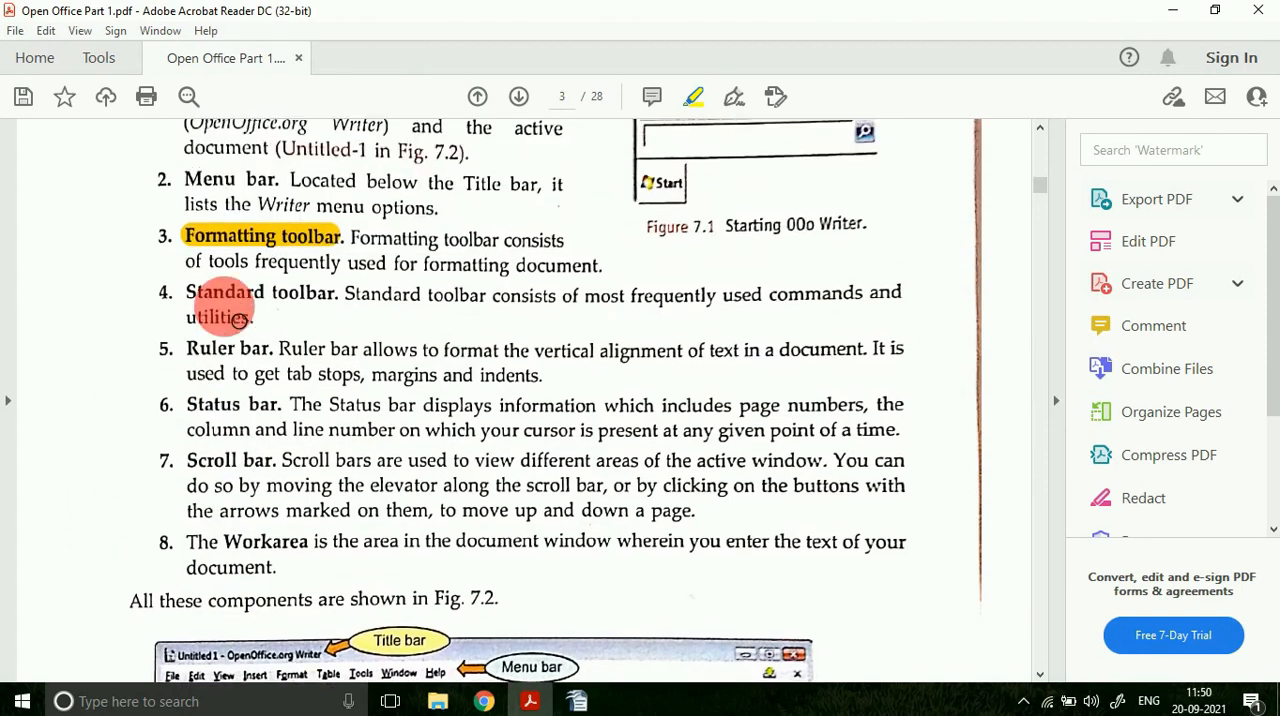
left_click_drag(192, 298, 337, 309)
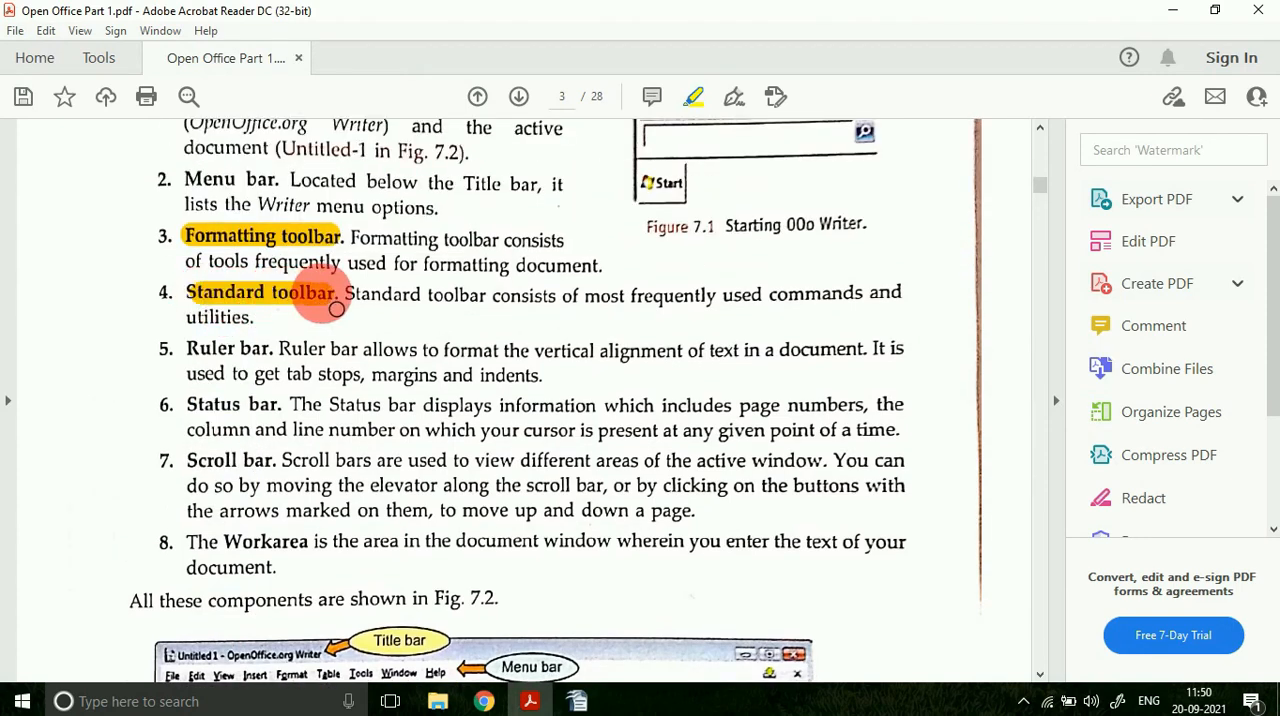
Step: Examine the Standard toolbar in Writer, and return to the PDF to view the Ruler bar entry and the rulers in Figure 7.2
scroll(474, 362, "down", 3)
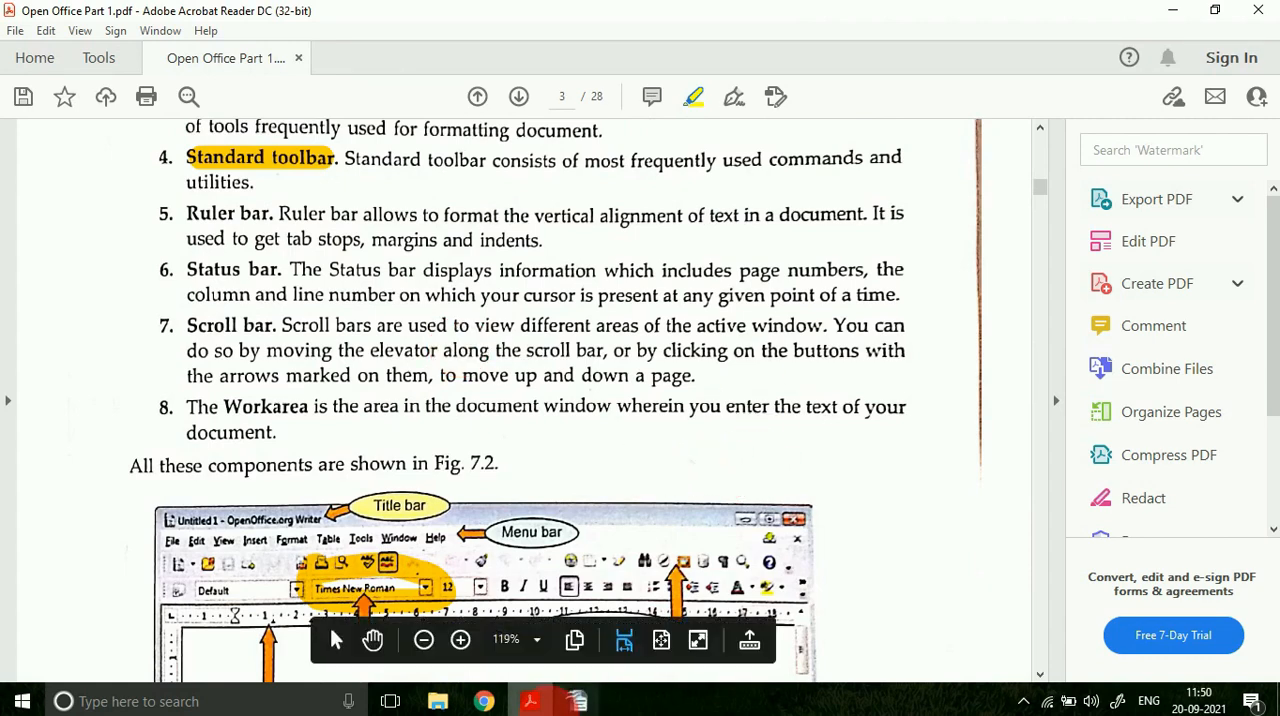
left_click(578, 699)
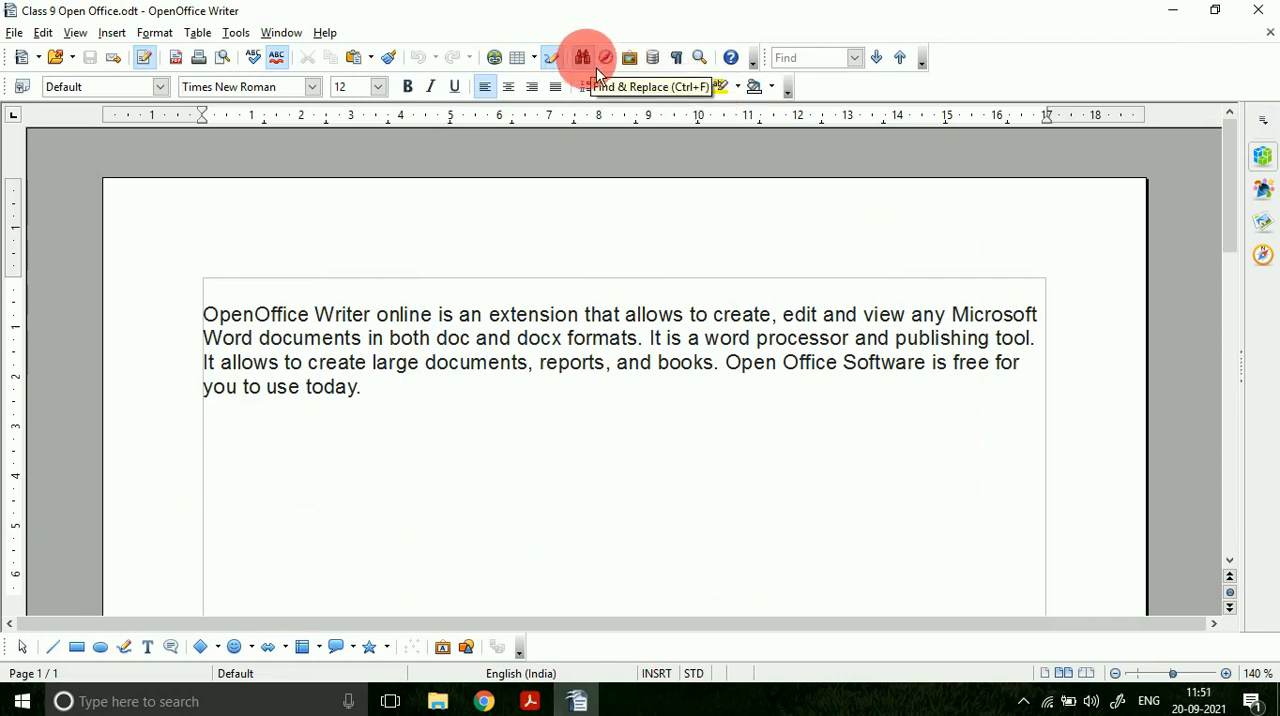
left_click(530, 700)
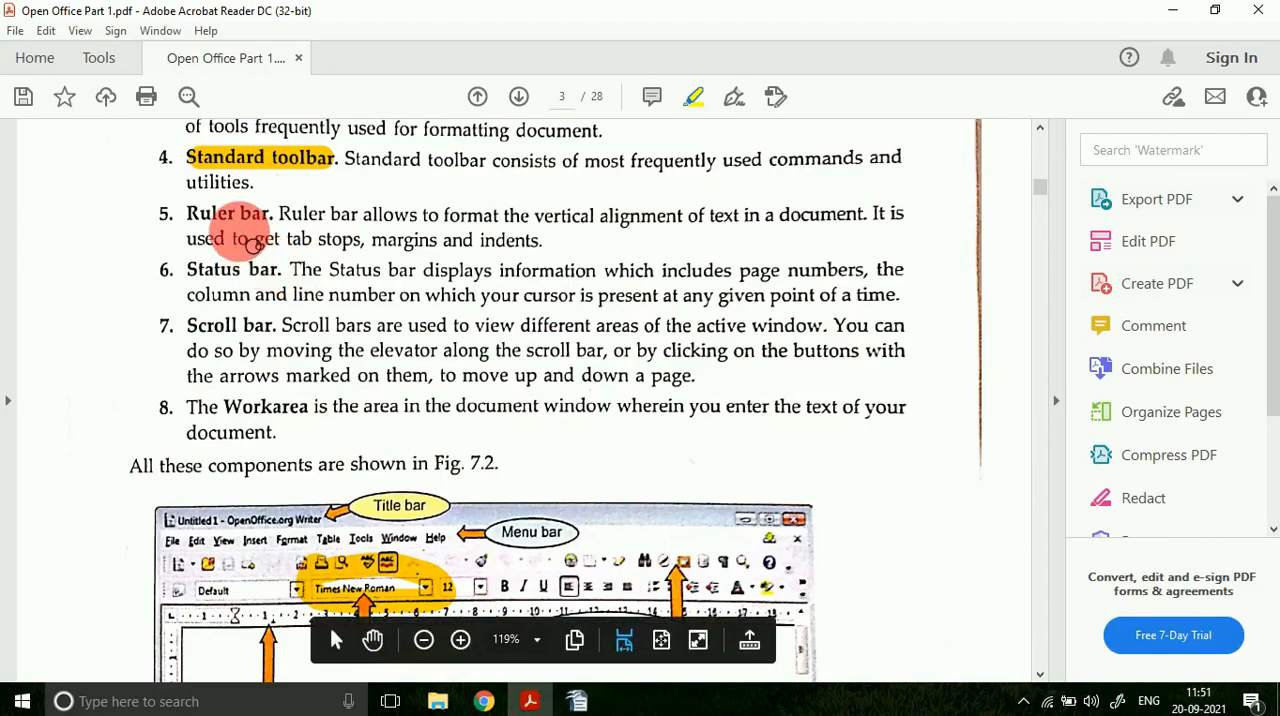
scroll(512, 290, "down", 2)
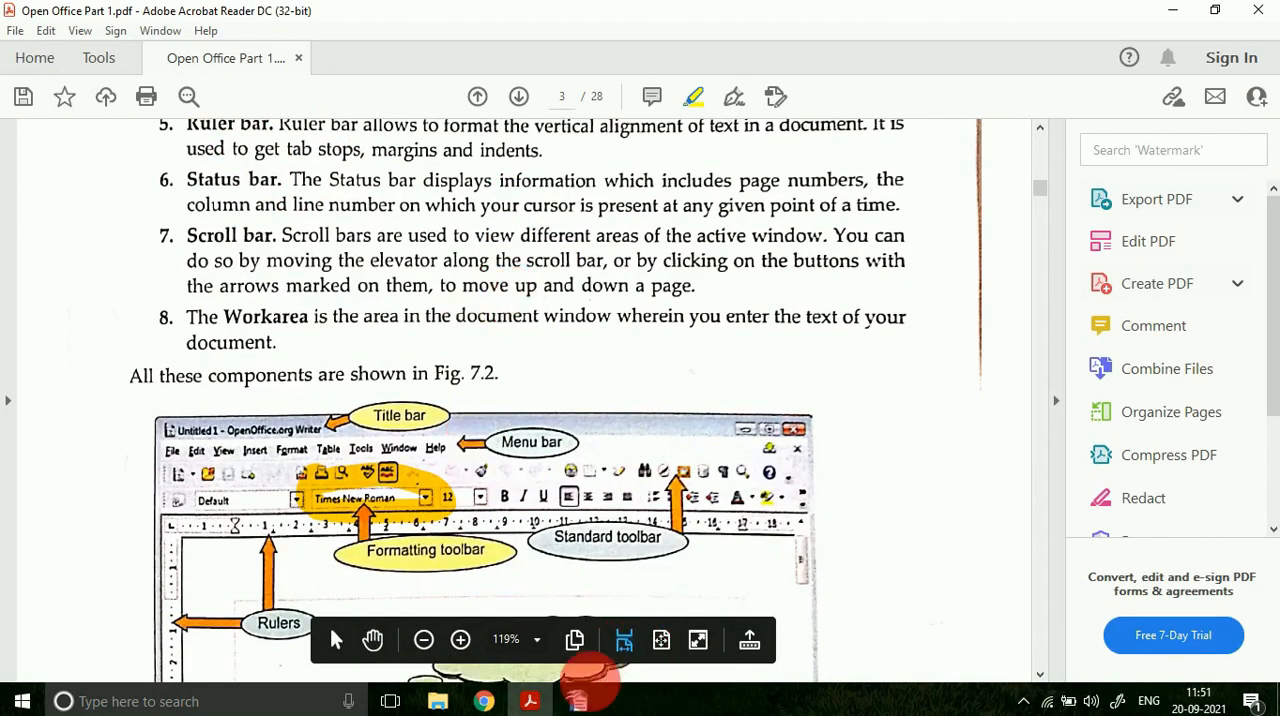
Step: Switch to OpenOffice Writer, zoom the document out to 70 %, and select "Ope" at the start of the paragraph
left_click(578, 700)
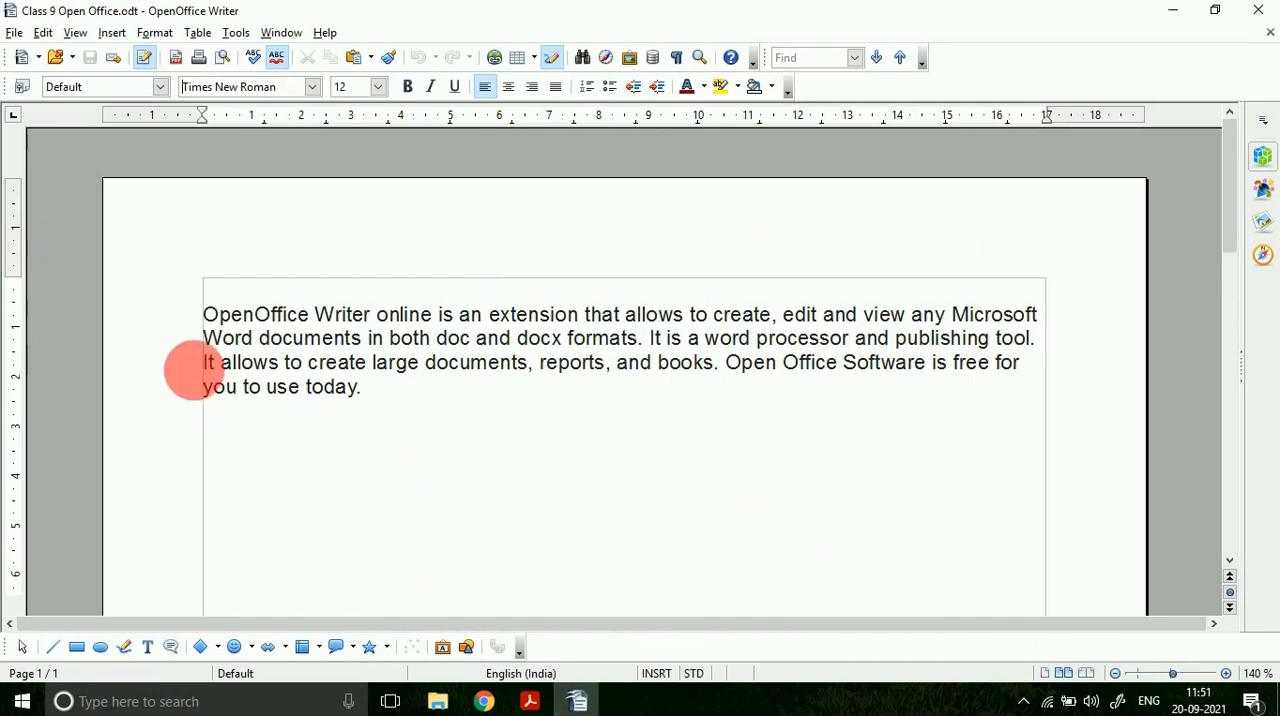
left_click(1116, 673)
left_click(1116, 673)
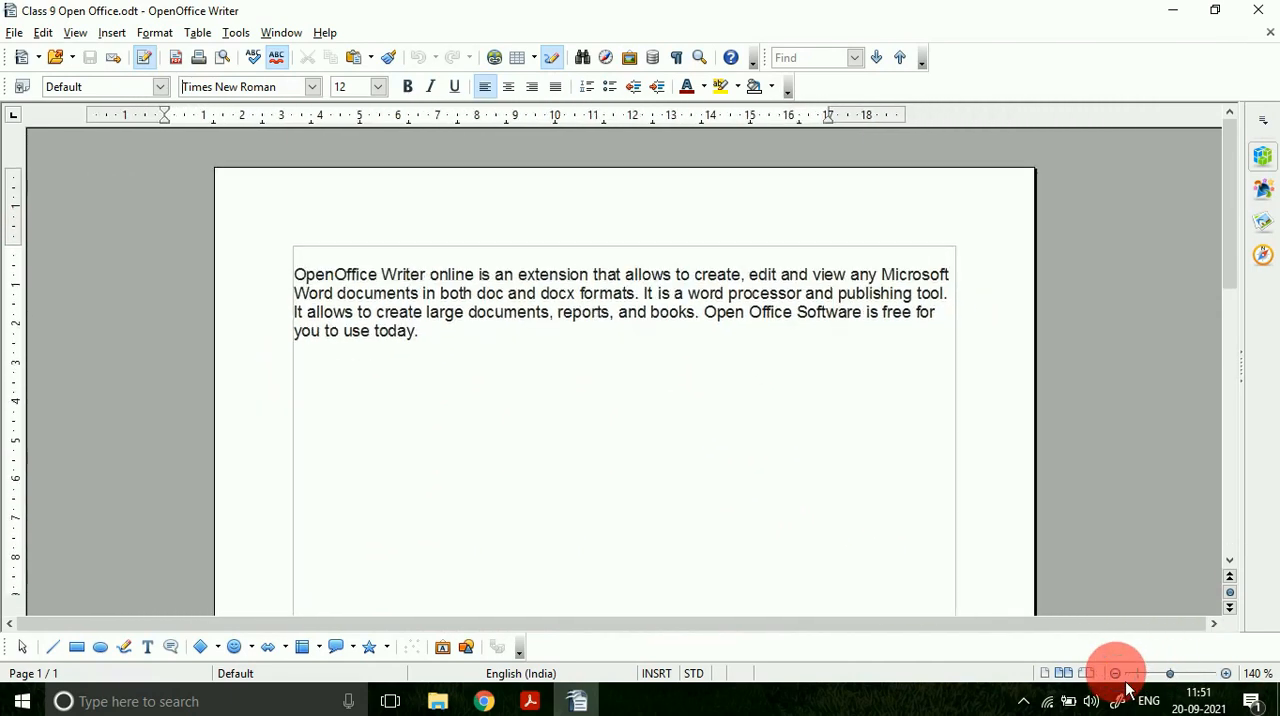
left_click(1116, 673)
left_click(1116, 673)
left_click(1116, 673)
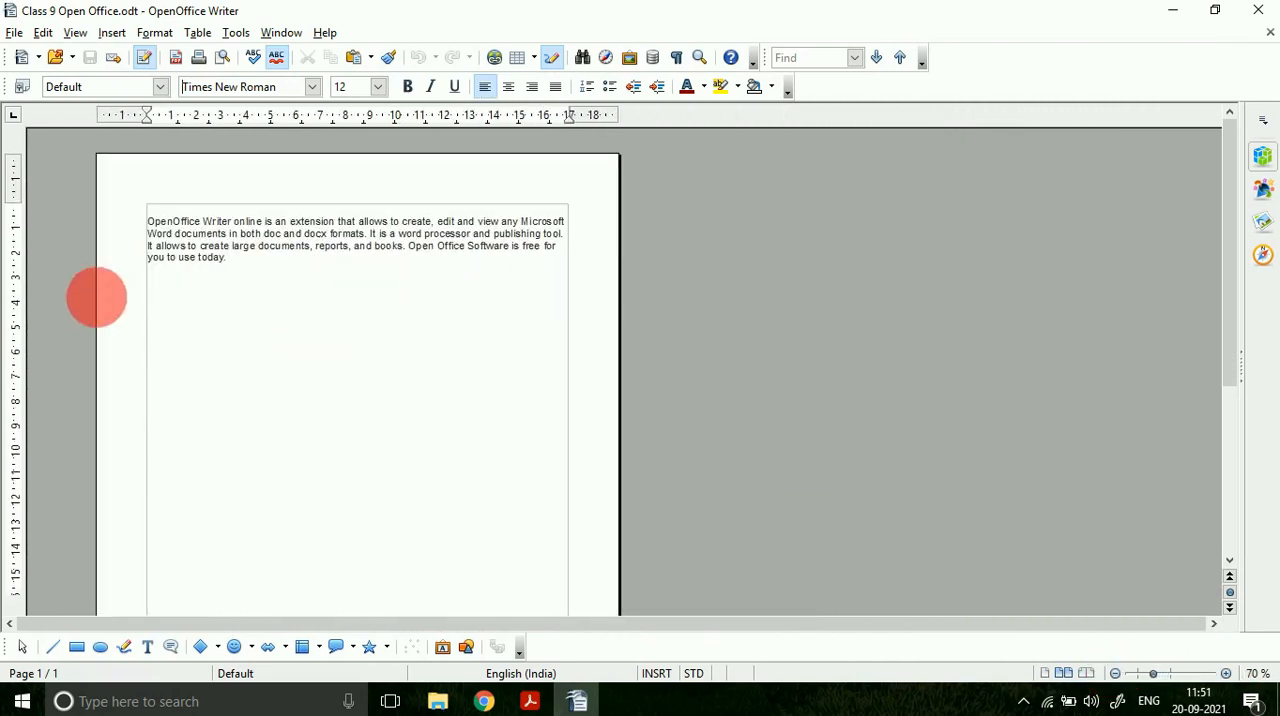
left_click_drag(167, 226, 120, 226)
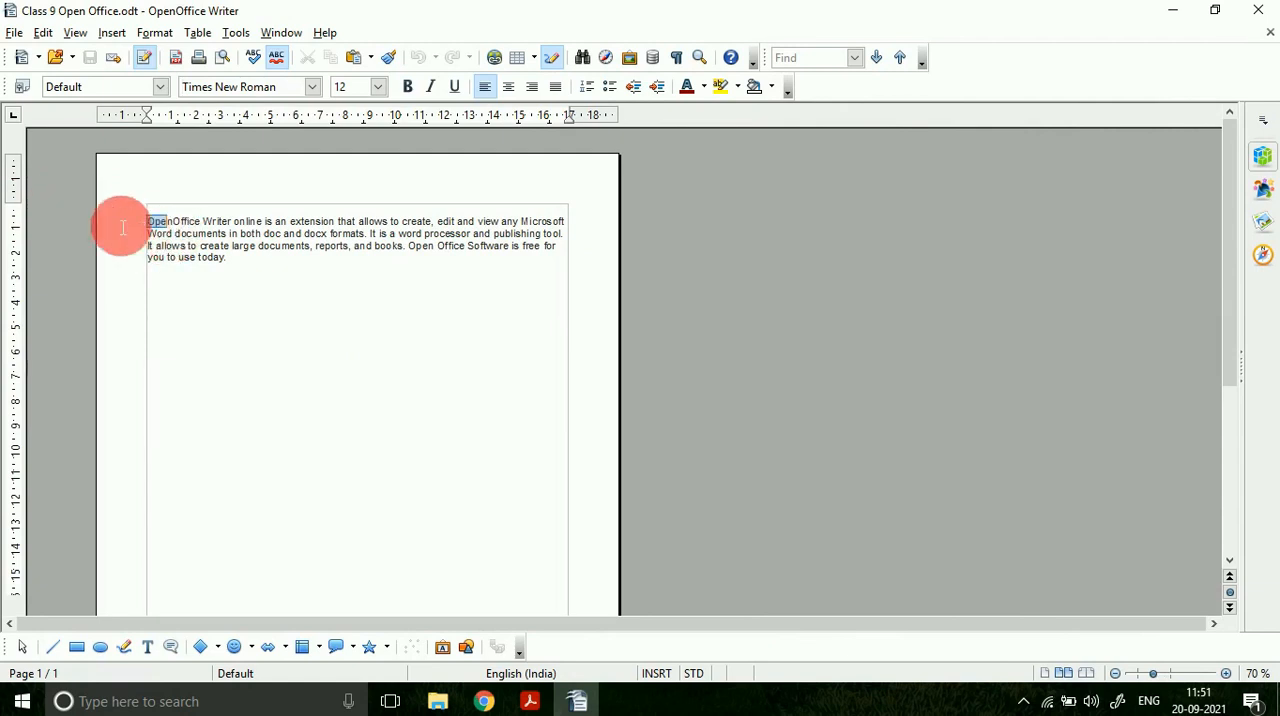
Step: Move the page's top margin down and its bottom margin up with the vertical ruler, zooming out to 55 % in between
left_click_drag(24, 207, 29, 371)
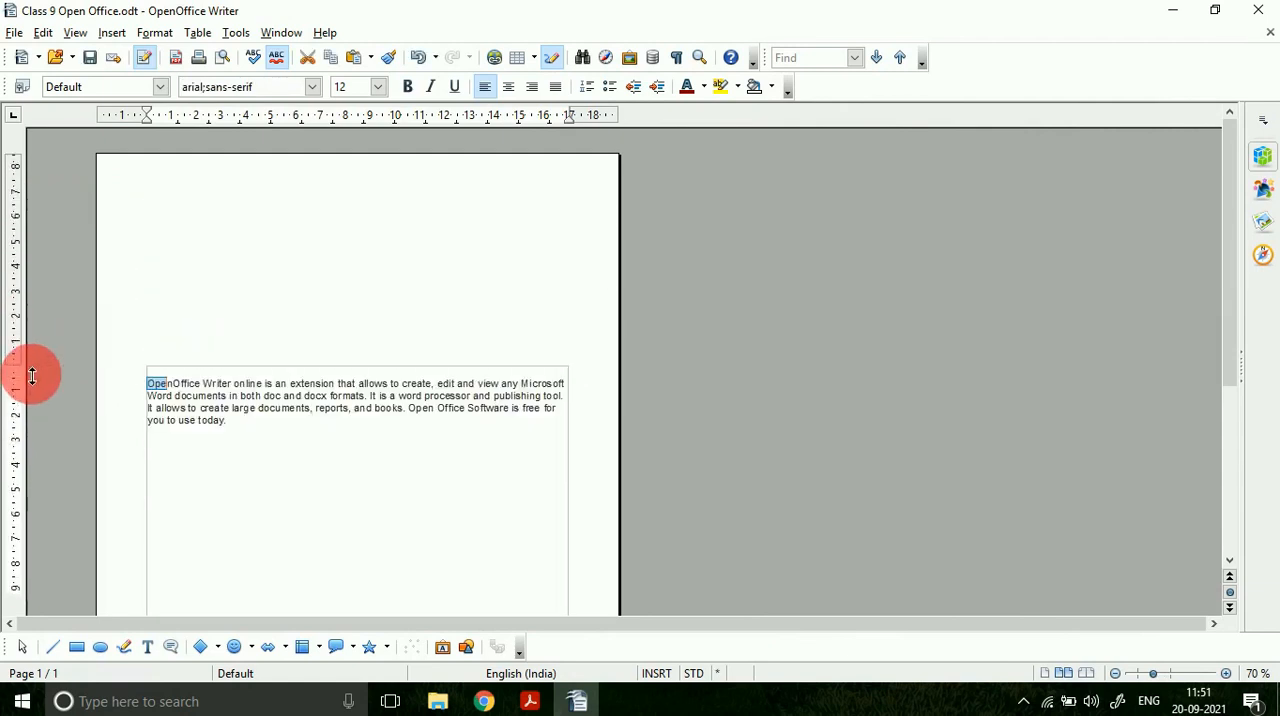
scroll(486, 337, "down", 5)
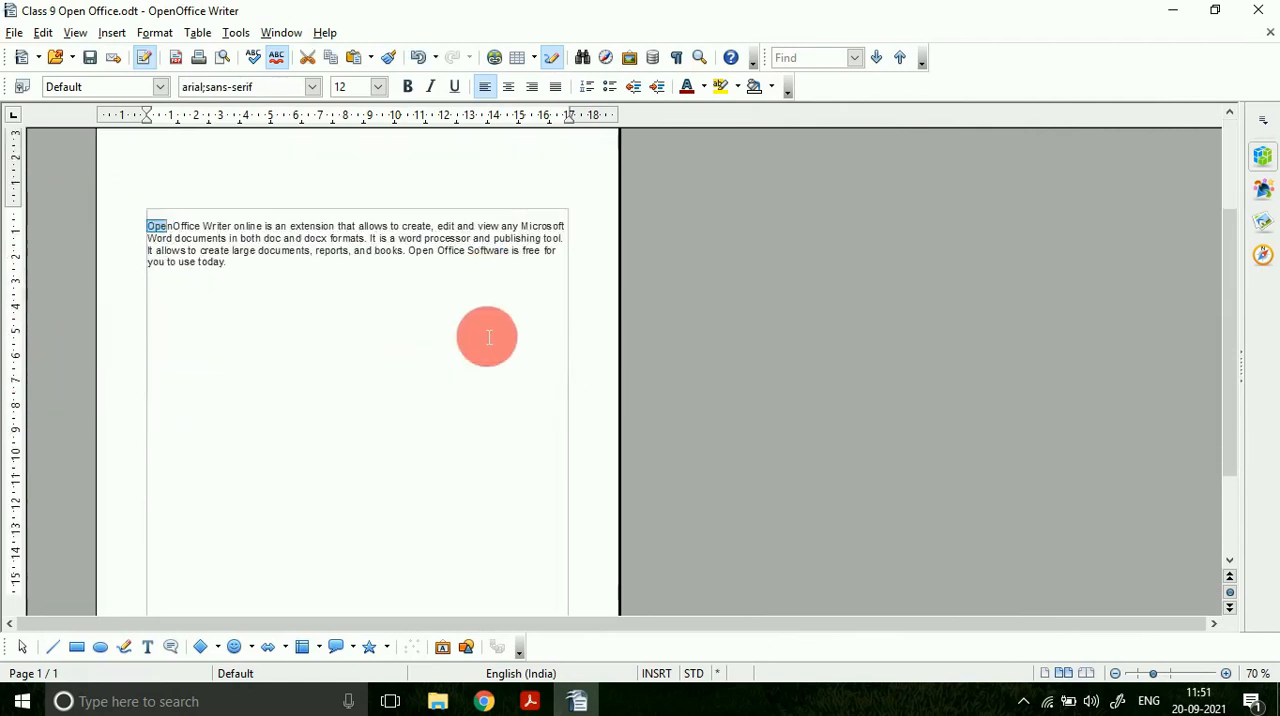
left_click(1115, 673)
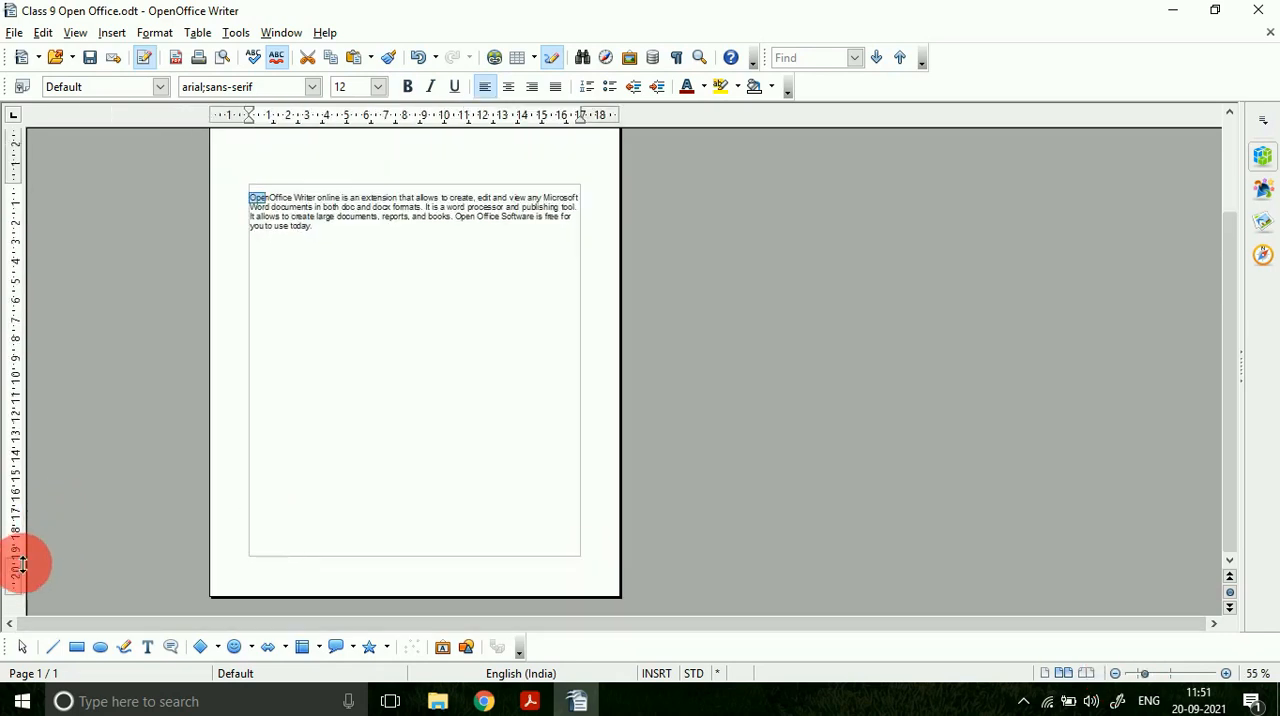
left_click_drag(22, 565, 14, 456)
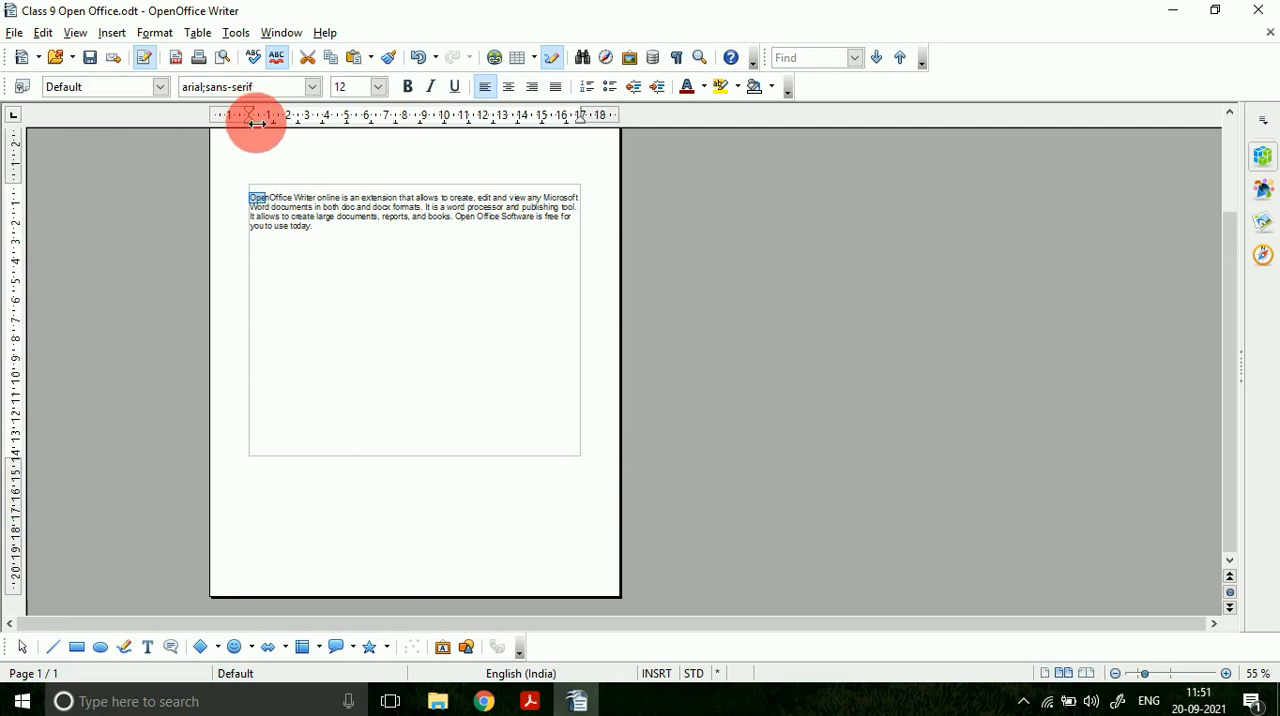
Step: Move the left and right page margins inward with the horizontal ruler to a text width of about 7, and select the whole paragraph
left_click_drag(261, 121, 344, 116)
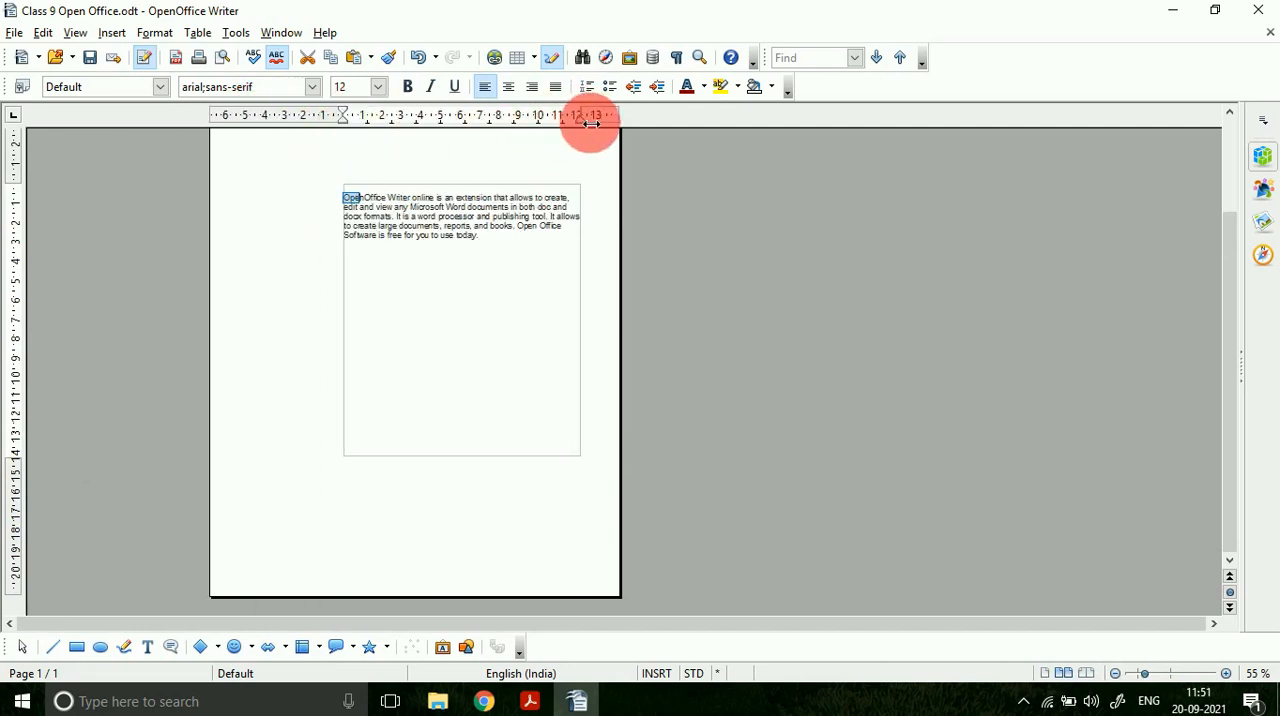
left_click_drag(592, 120, 482, 117)
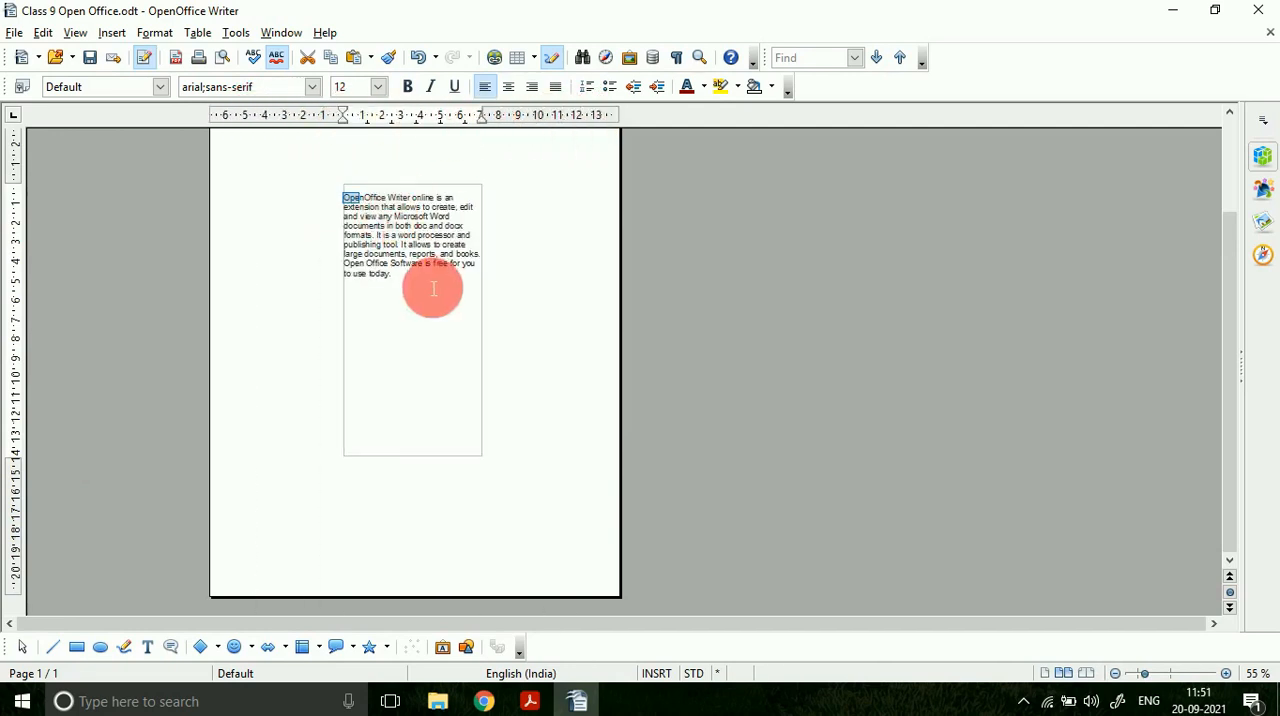
left_click_drag(433, 289, 337, 264)
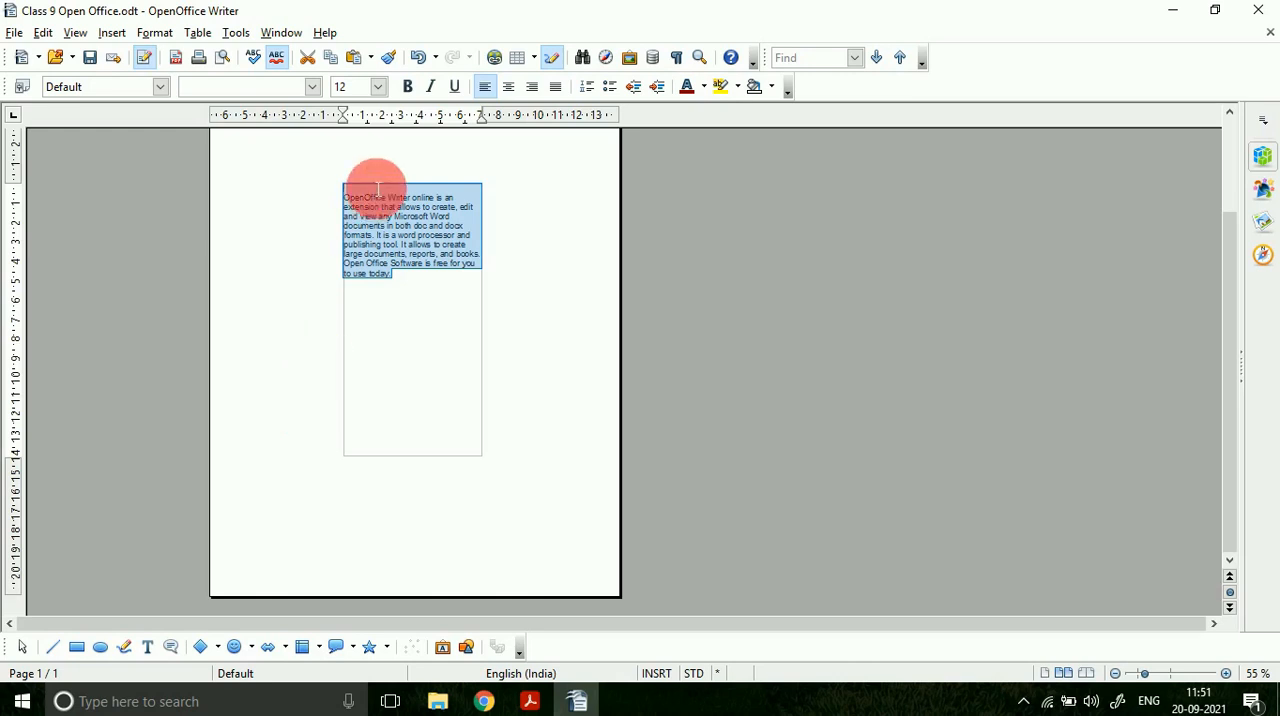
Step: Undo the margin changes and zoom the document in to 115 %
key("ctrl+z")
key("ctrl+z")
key("ctrl+z")
key("ctrl+z")
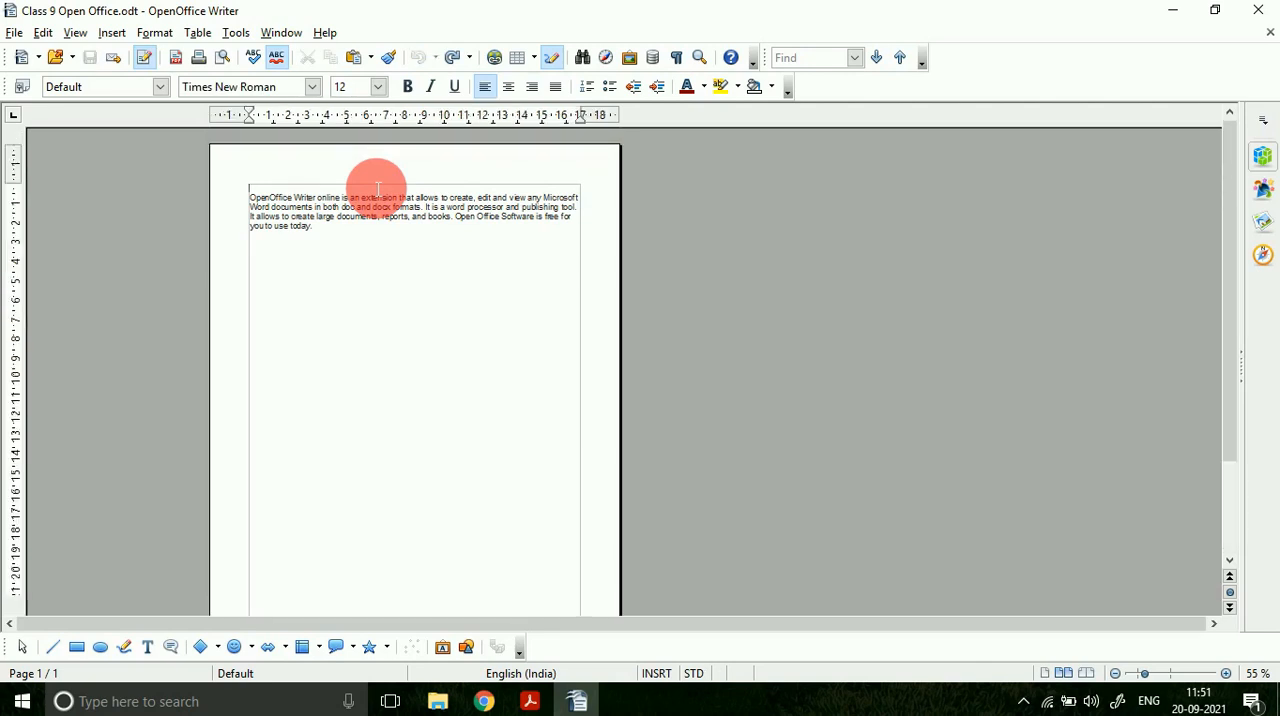
left_click(1227, 673)
left_click(1227, 673)
left_click(1227, 673)
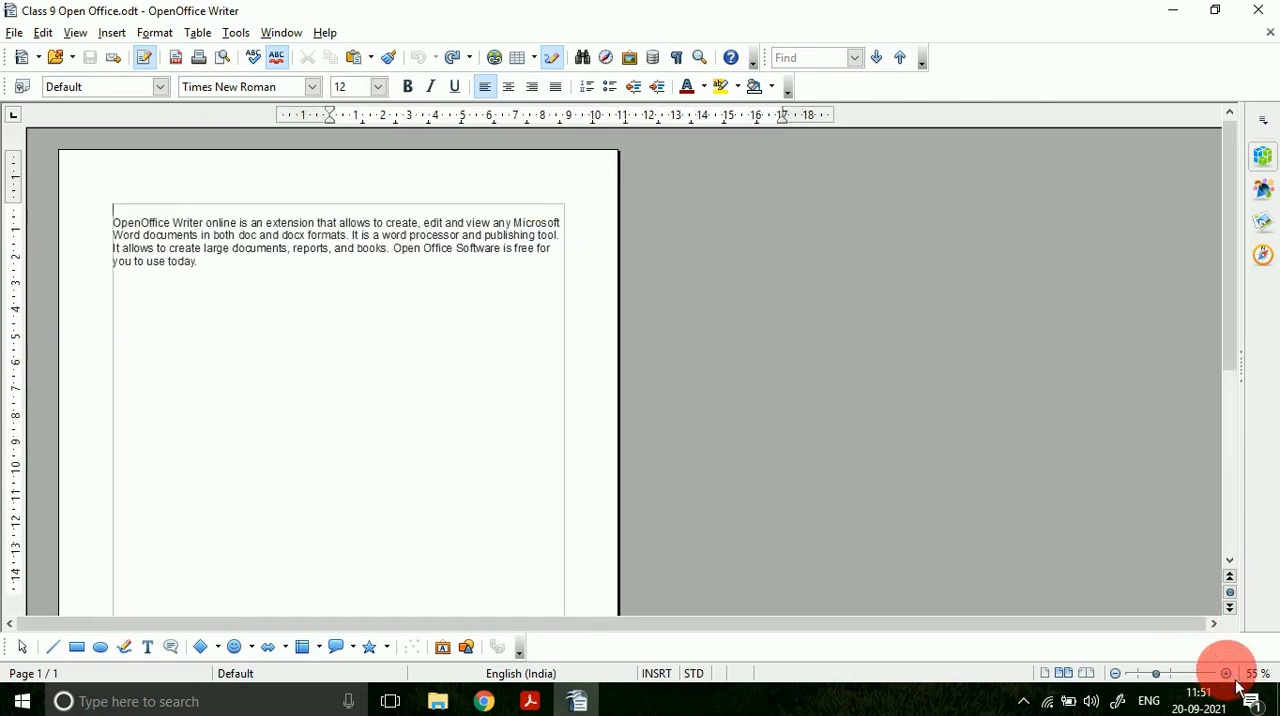
left_click(1227, 673)
left_click(1227, 673)
left_click(1227, 673)
left_click(1227, 673)
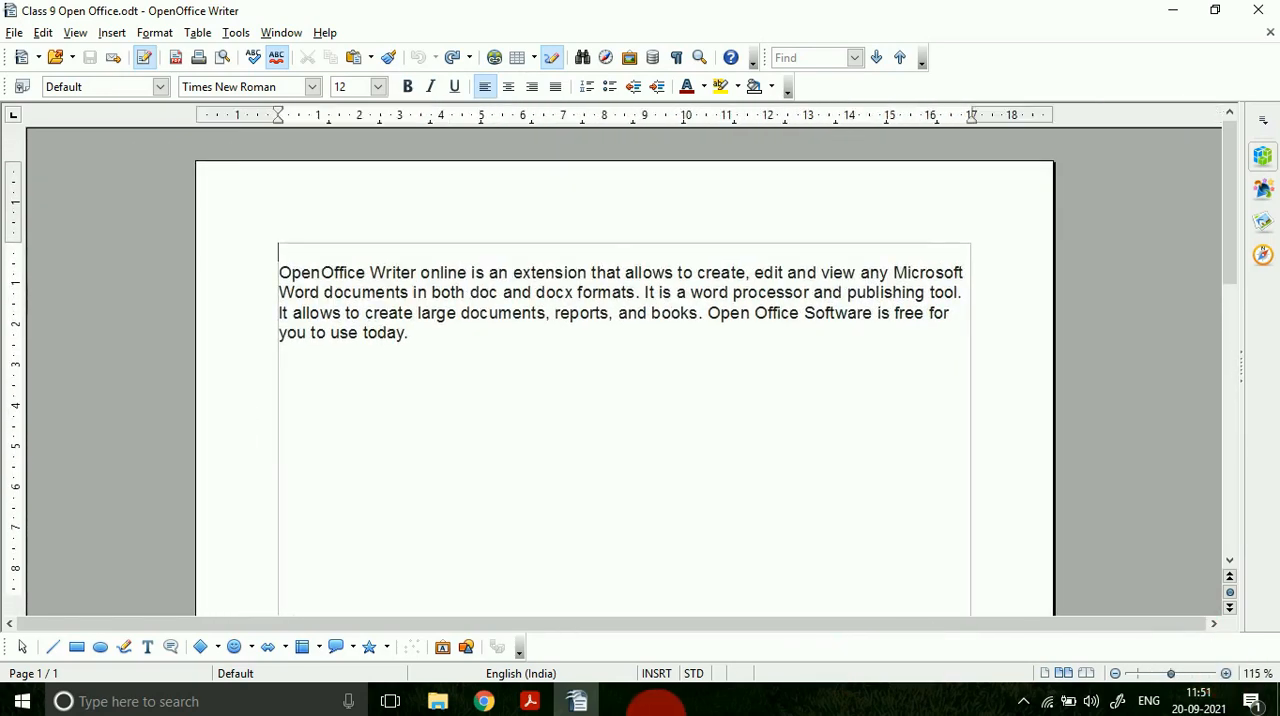
Step: Switch to the PDF in Adobe Acrobat Reader to view the Status bar entry and Figure 7.2, and examine the status bar in OpenOffice Writer
left_click(530, 701)
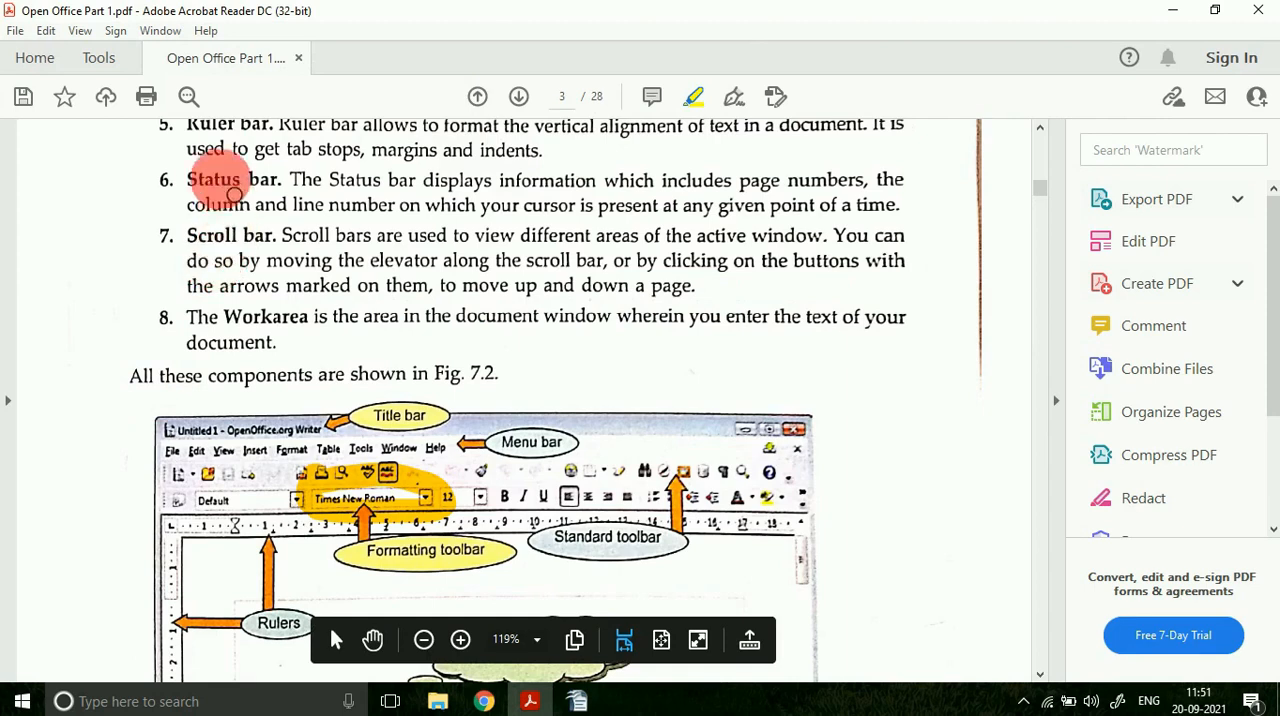
scroll(420, 355, "down", 5)
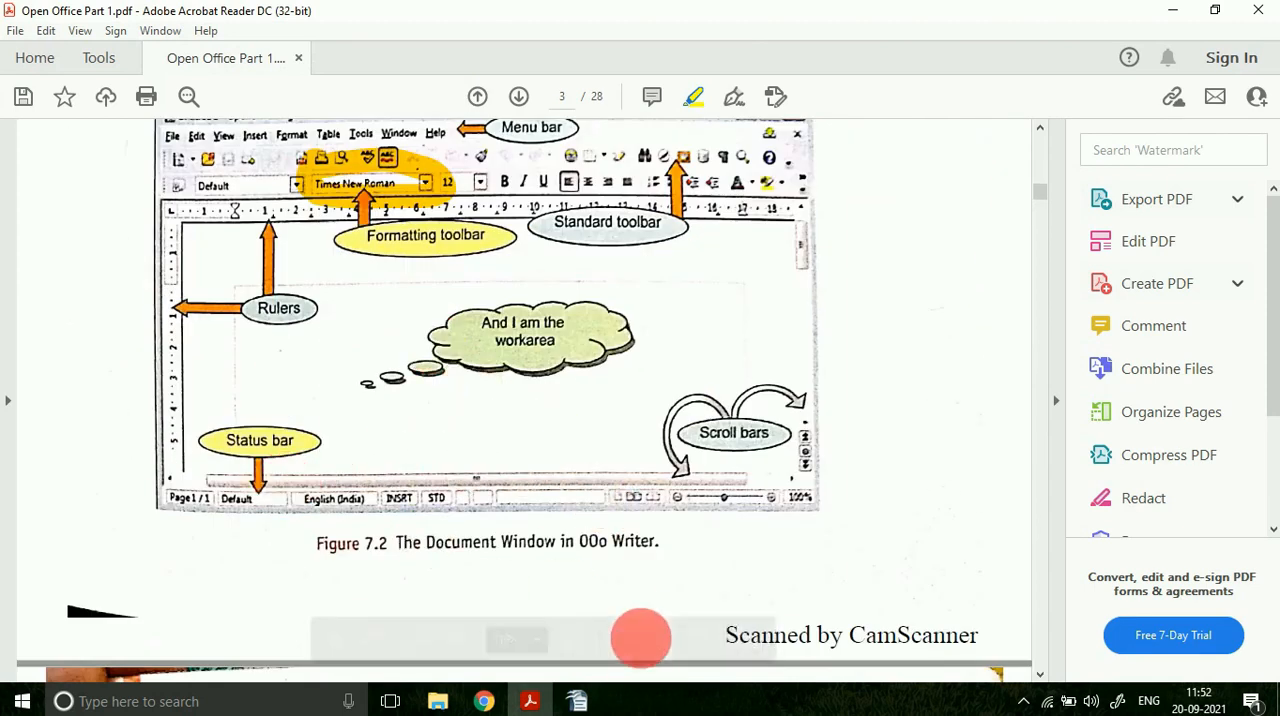
left_click(580, 702)
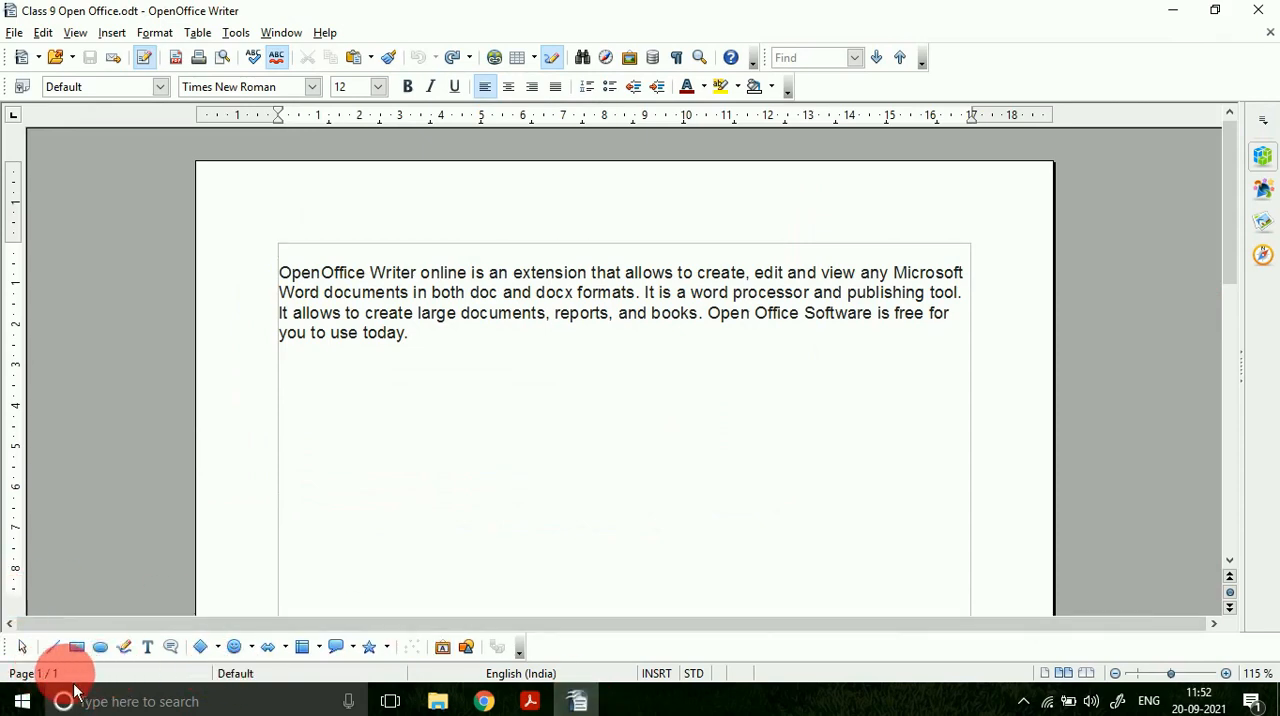
Step: Check the scroll bars in Figure 7.2 of the PDF, and return to OpenOffice Writer to scroll down the page vertically
left_click(540, 701)
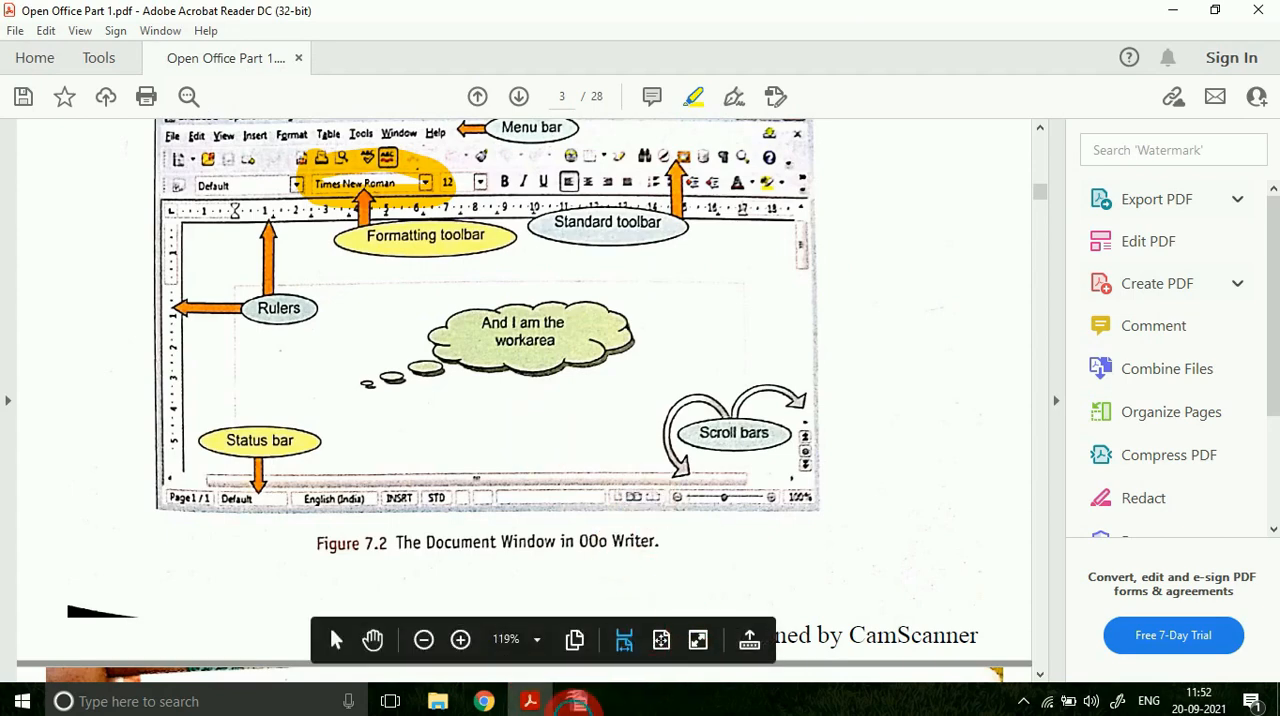
left_click(576, 701)
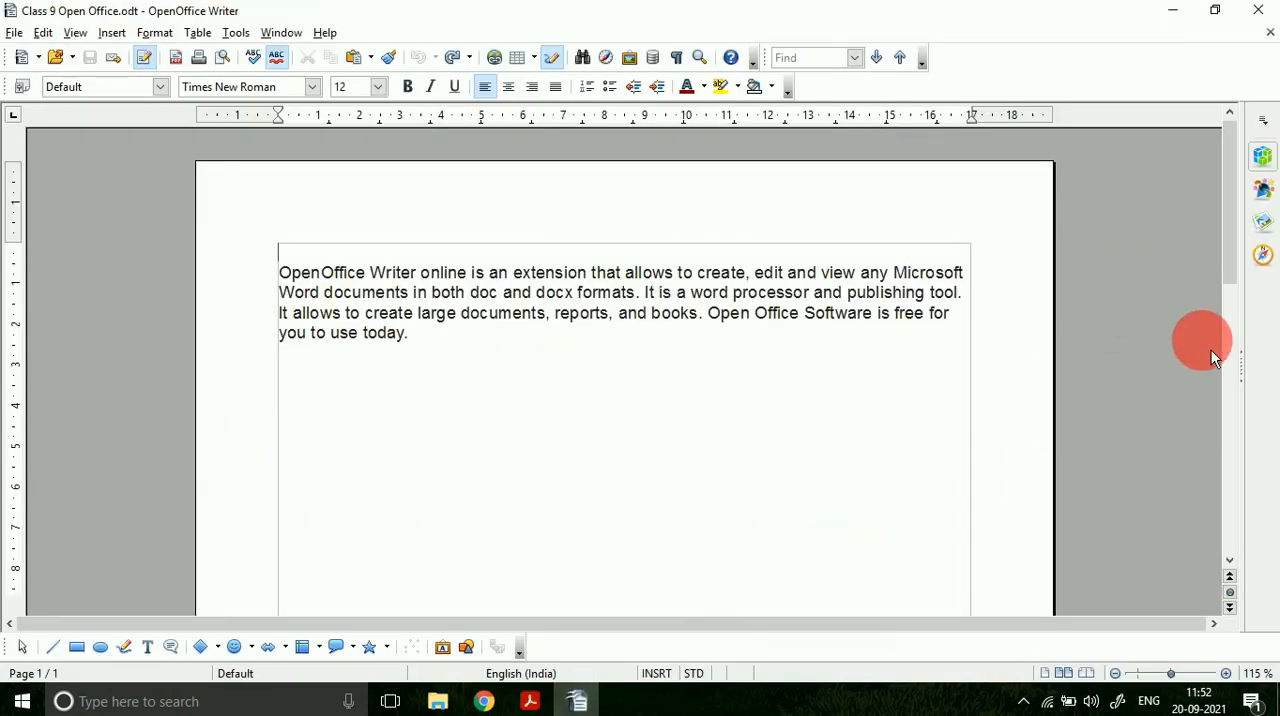
left_click_drag(1223, 228, 1218, 383)
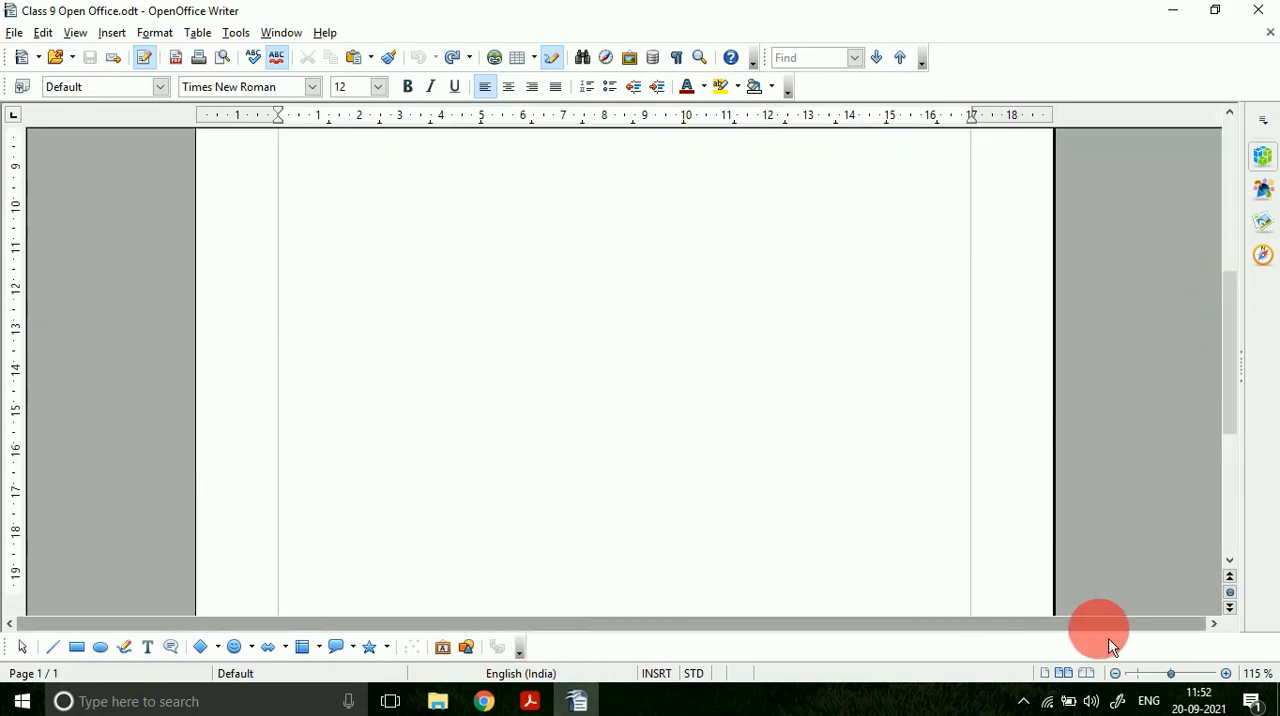
Step: Scroll horizontally across the document at 170 % zoom, and zoom back out to 120 %
left_click(1226, 673)
left_click(1226, 673)
left_click(1226, 673)
left_click(1226, 673)
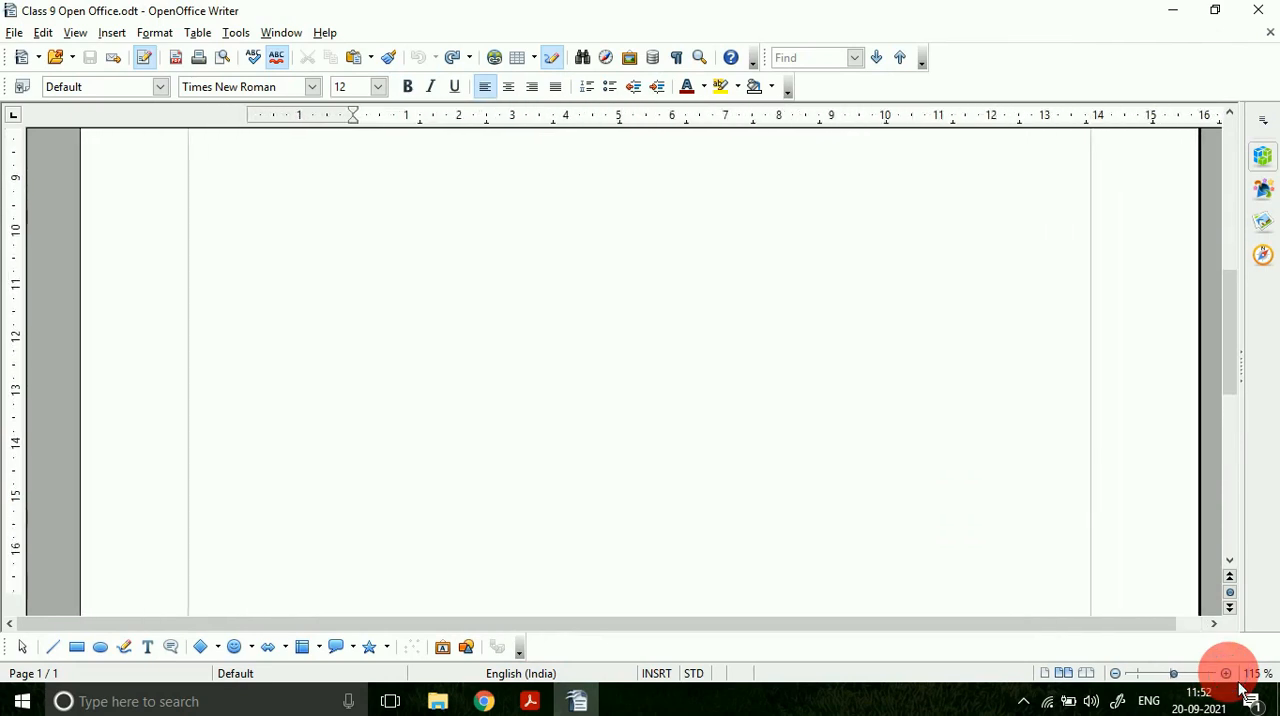
left_click(1226, 673)
left_click(1226, 673)
left_click(1226, 673)
left_click(1226, 673)
scroll(735, 438, "up", 5)
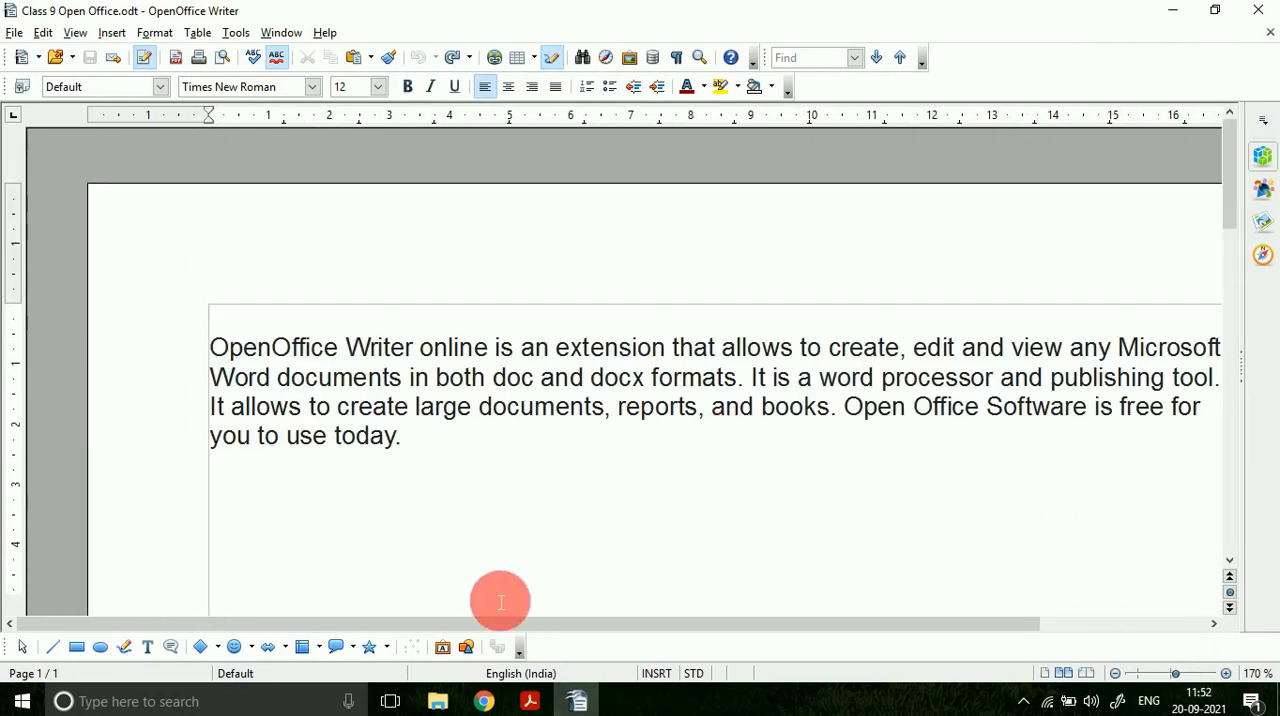
mouse_move(597, 624)
left_mouse_down()
mouse_move(858, 624)
mouse_move(590, 624)
left_mouse_up()
left_click_drag(347, 649, 765, 650)
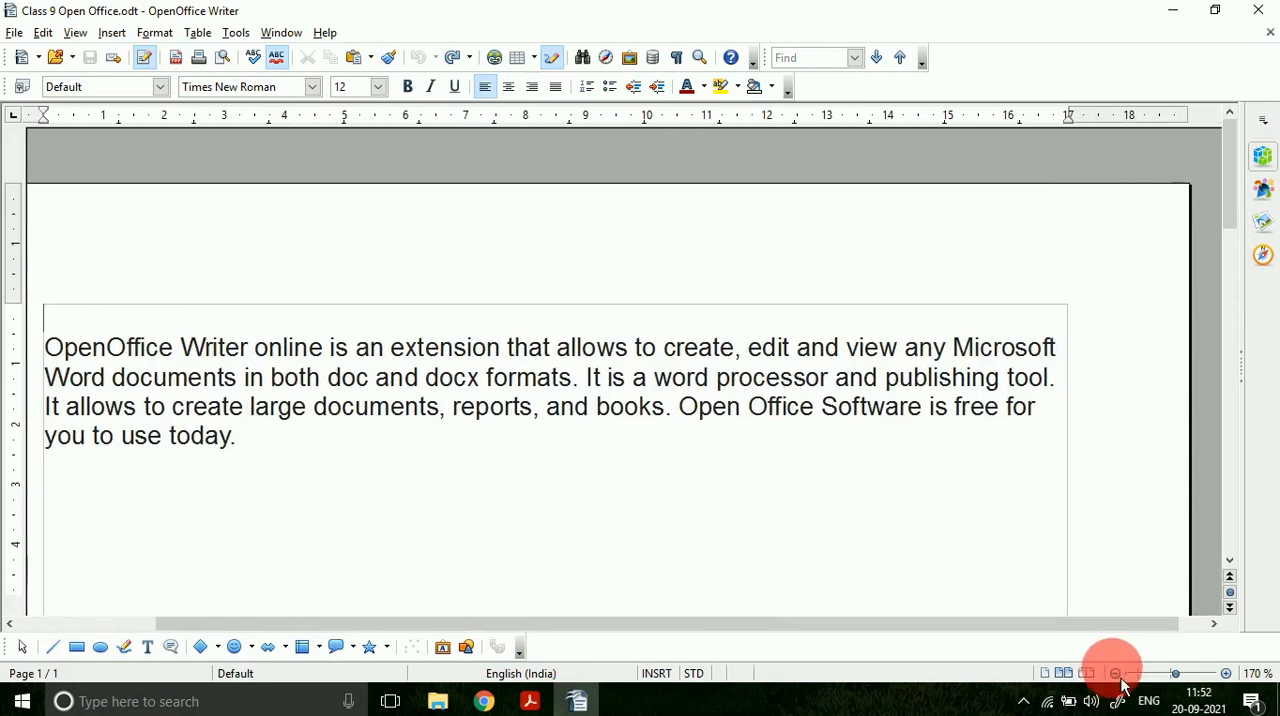
left_click(1115, 673)
left_click(1115, 673)
left_click(1115, 673)
left_click(1115, 673)
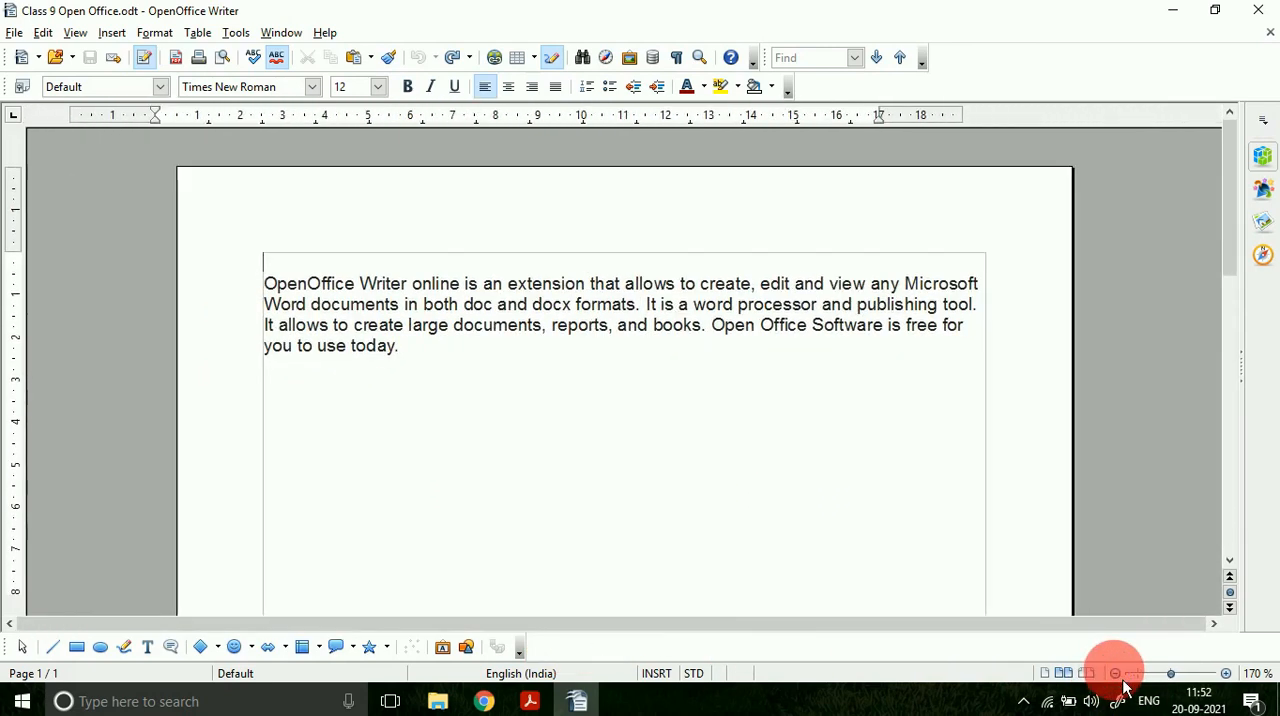
Step: View the Workarea entry in the PDF, and switch to OpenOffice Writer to select all the text in the work area
left_click(530, 701)
scroll(383, 298, "up", 5)
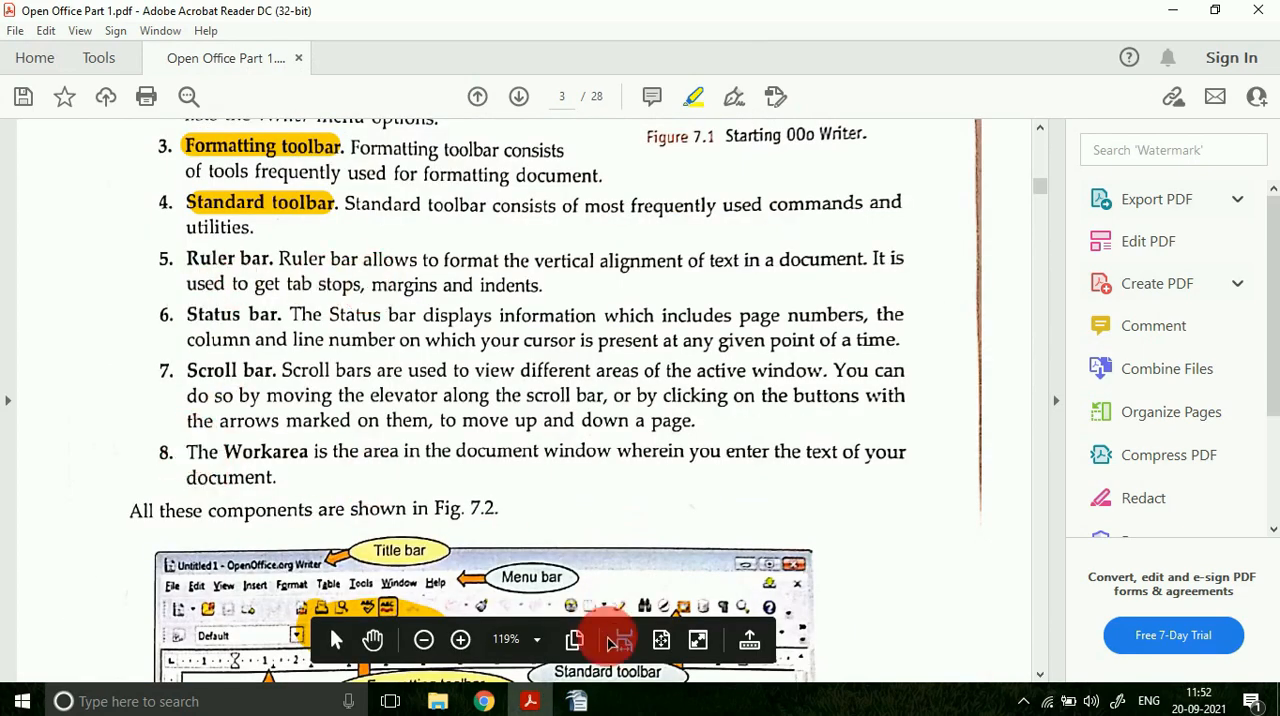
left_click(577, 701)
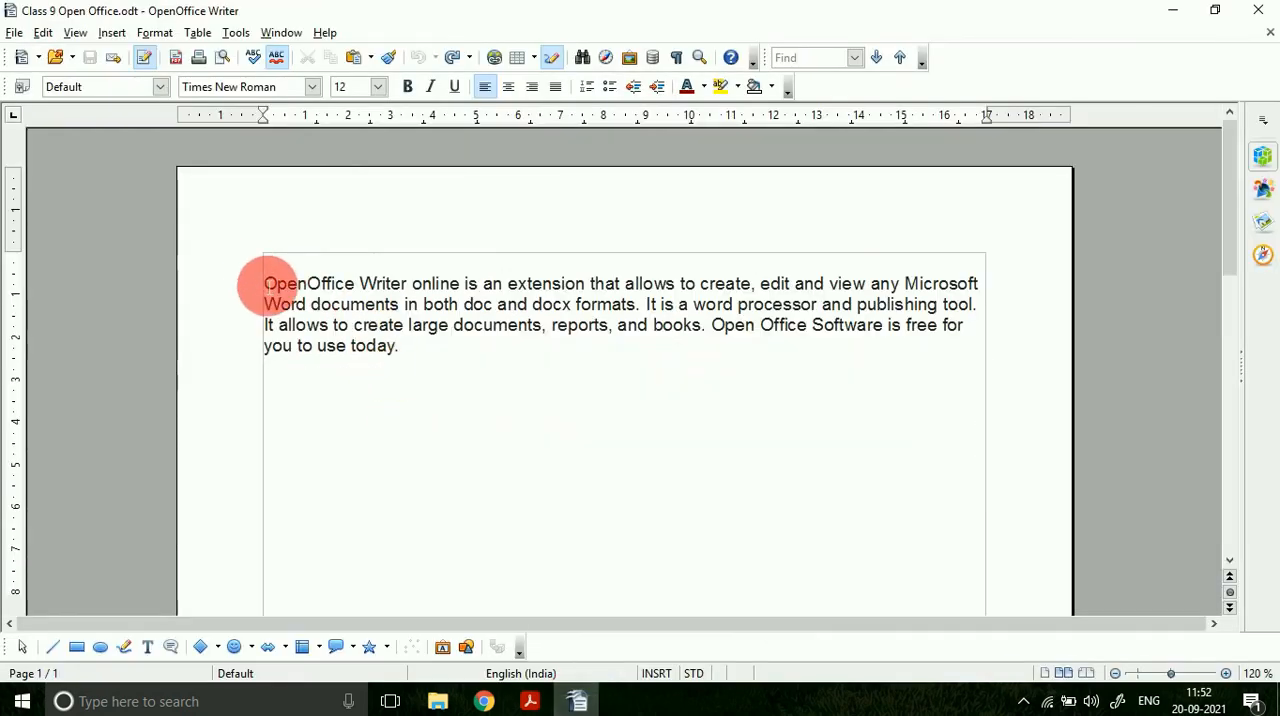
left_click_drag(266, 275, 580, 474)
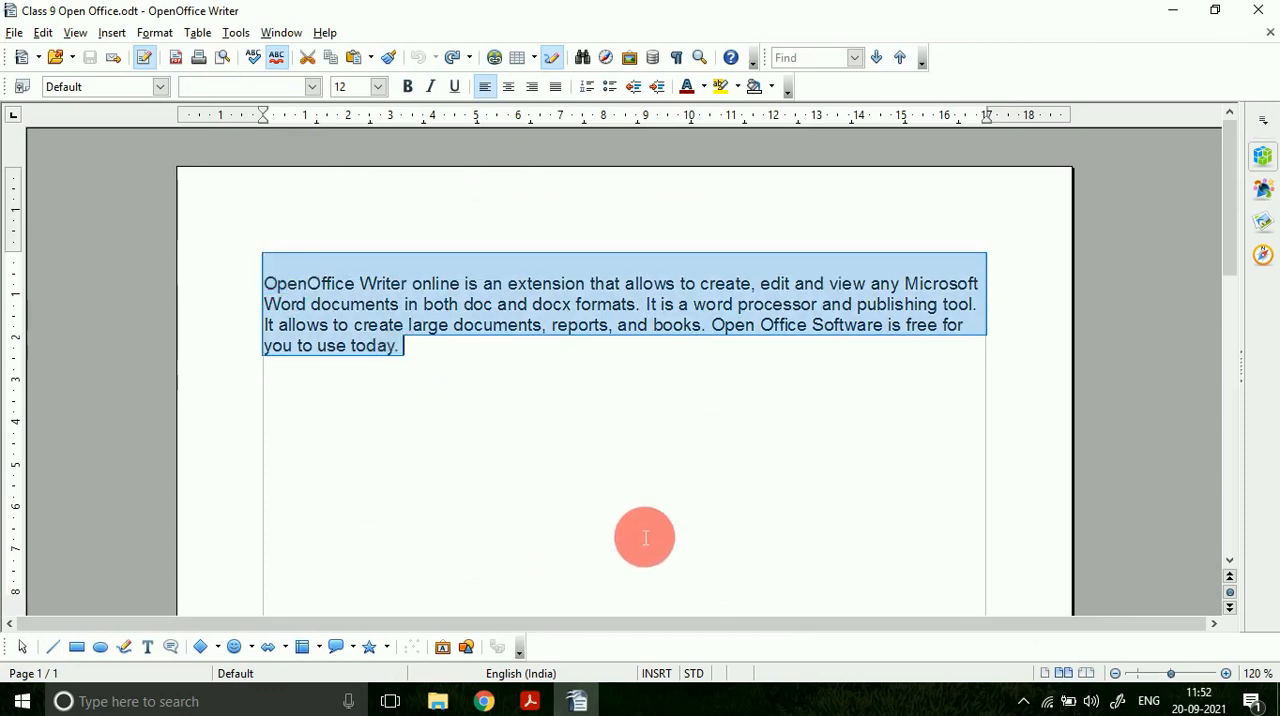
Step: View section 7.3.1A in the PDF, and examine the commands for creating and opening documents in OpenOffice Writer
key("alt+Tab")
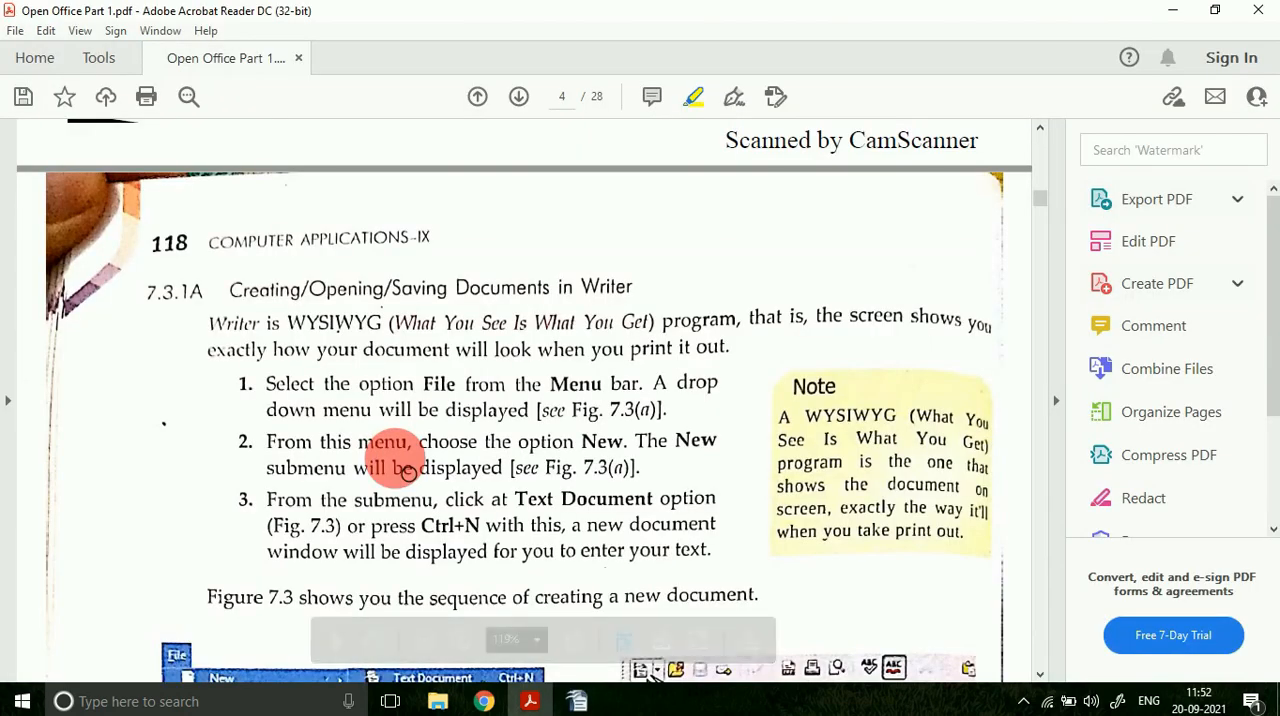
left_click(577, 701)
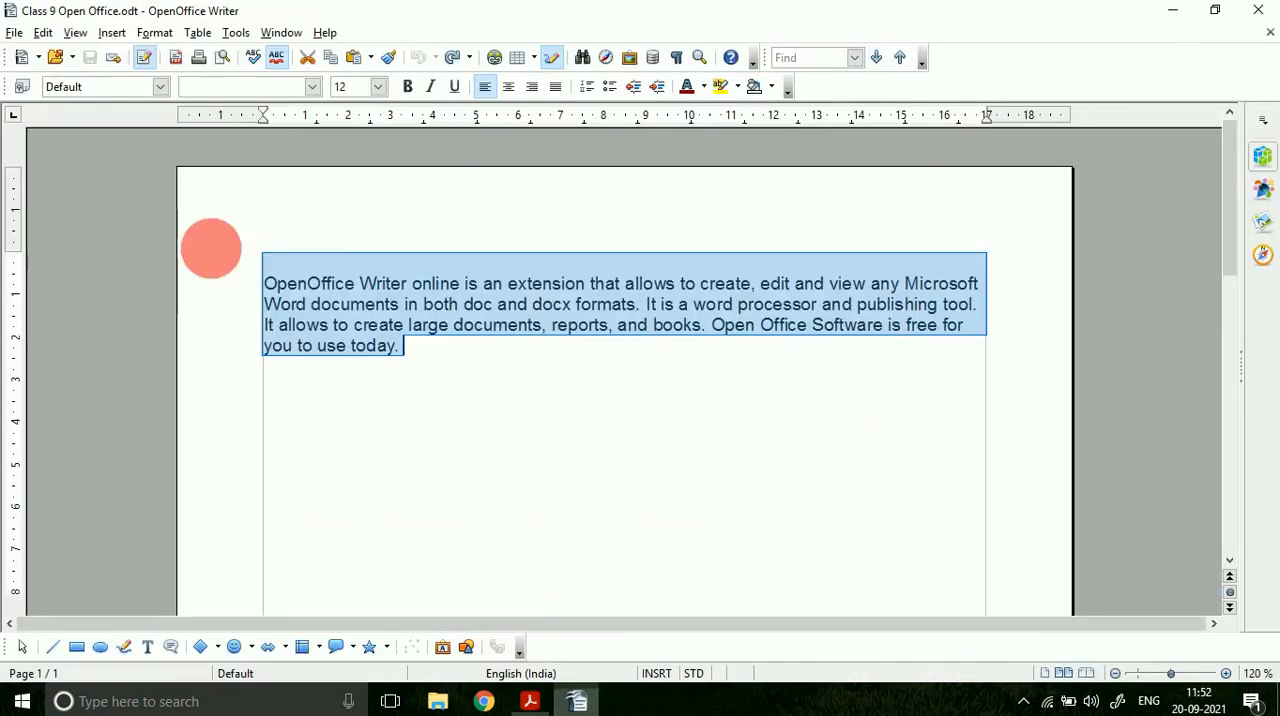
left_click(15, 32)
left_click(38, 64)
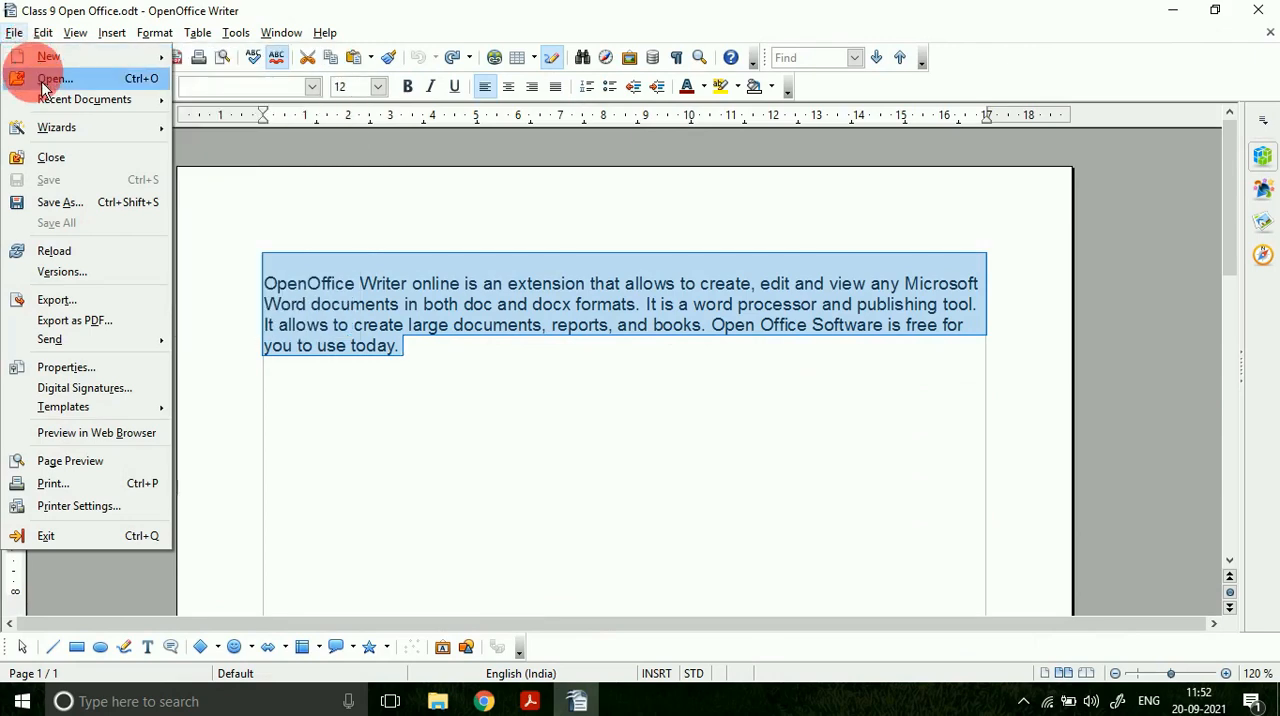
Step: Select the Class 9 Open Office file on the Desktop for opening, cancel, and look at the file commands again
left_click(50, 79)
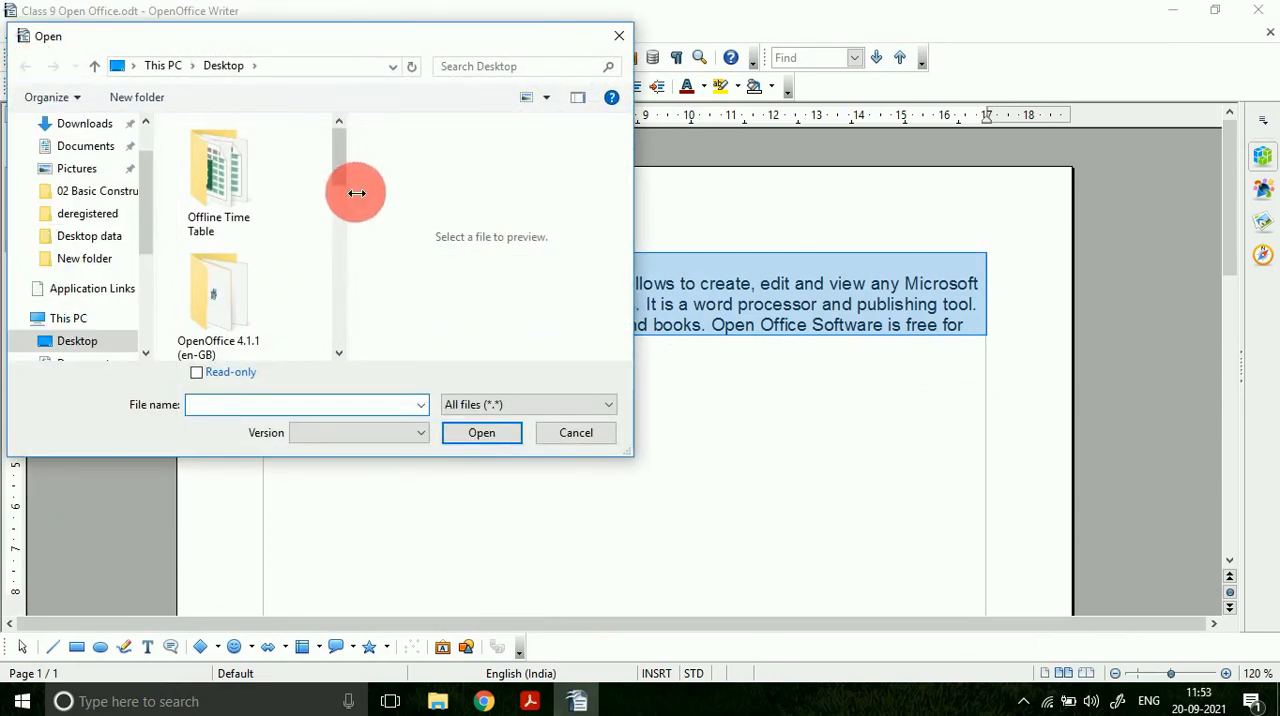
left_click_drag(345, 173, 343, 340)
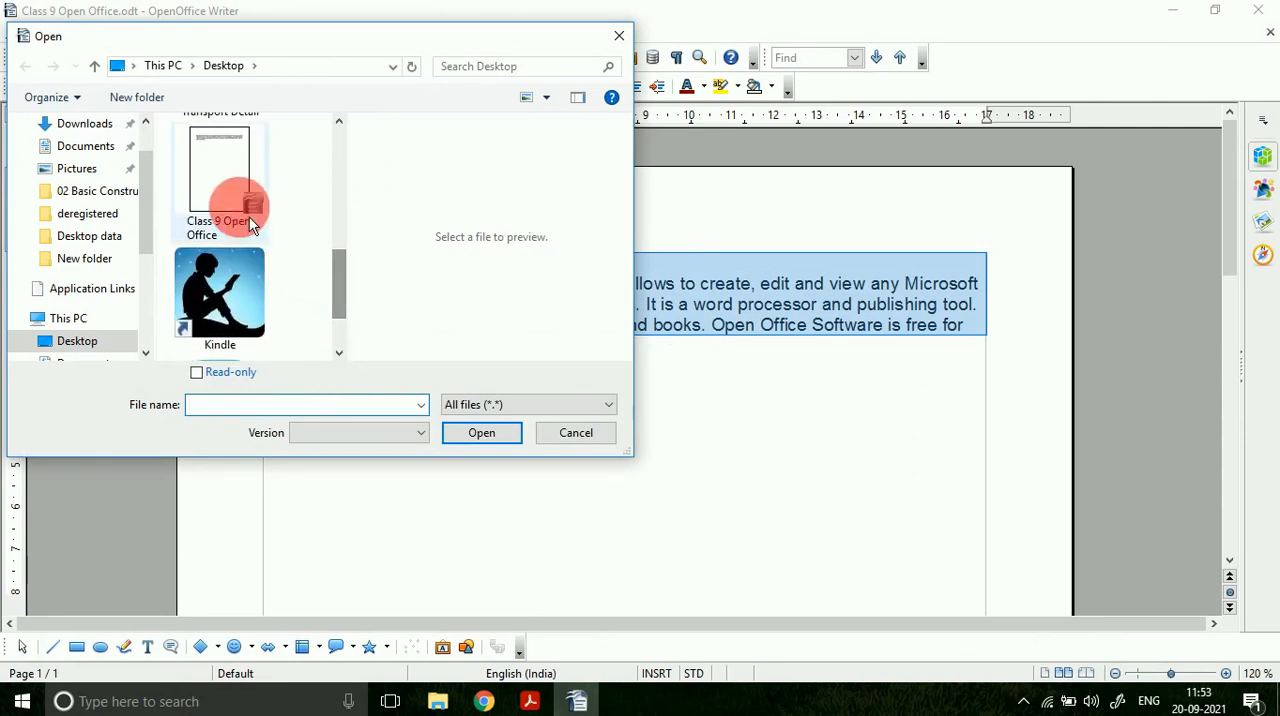
left_click(248, 215)
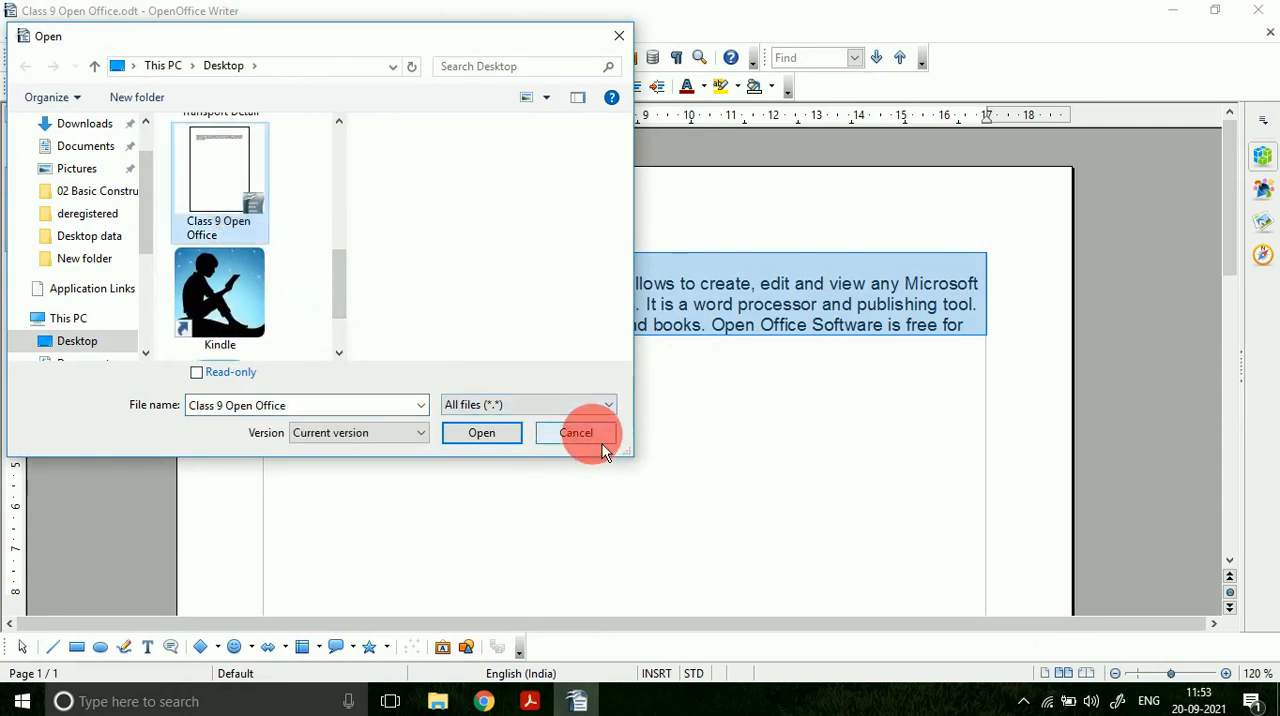
left_click(576, 433)
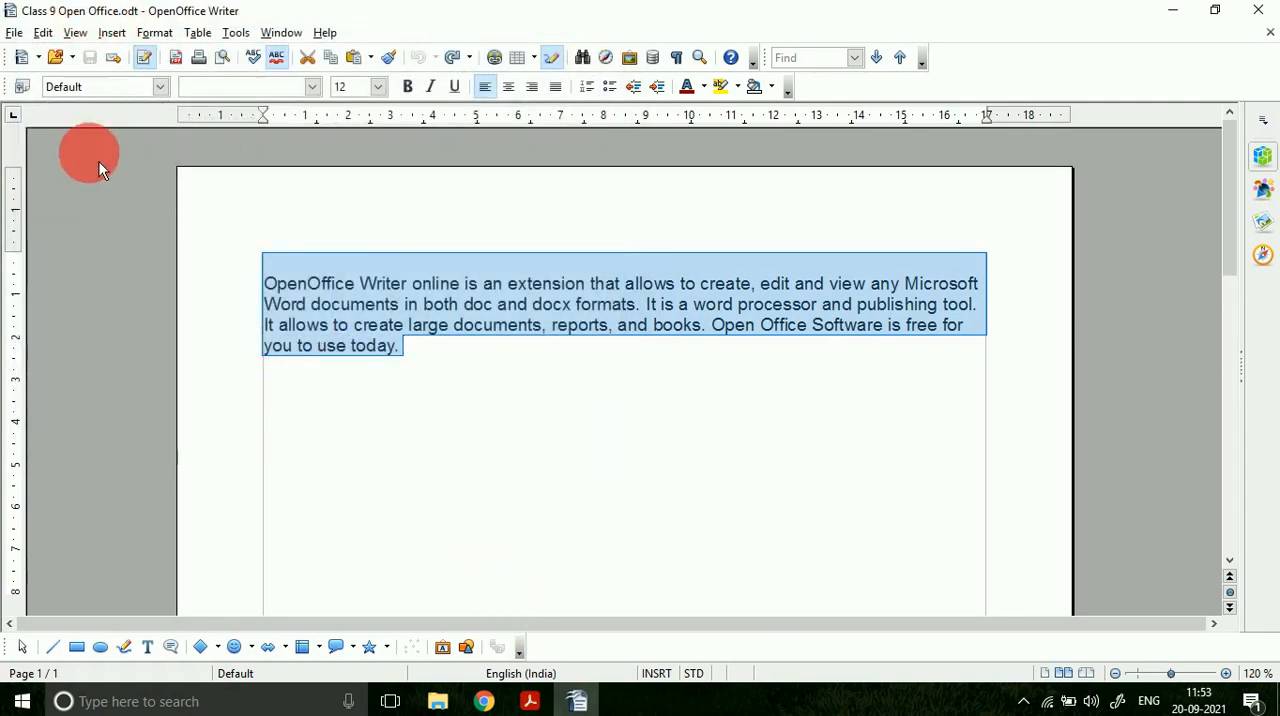
left_click(14, 32)
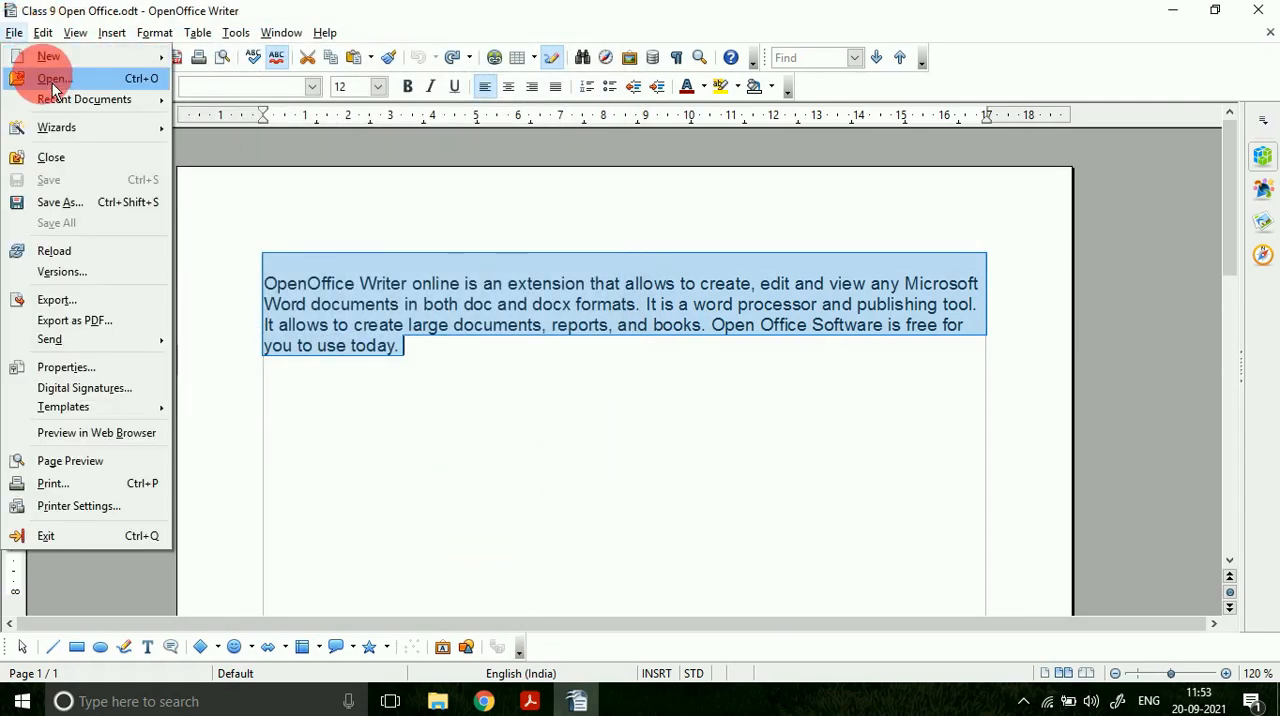
left_click(588, 420)
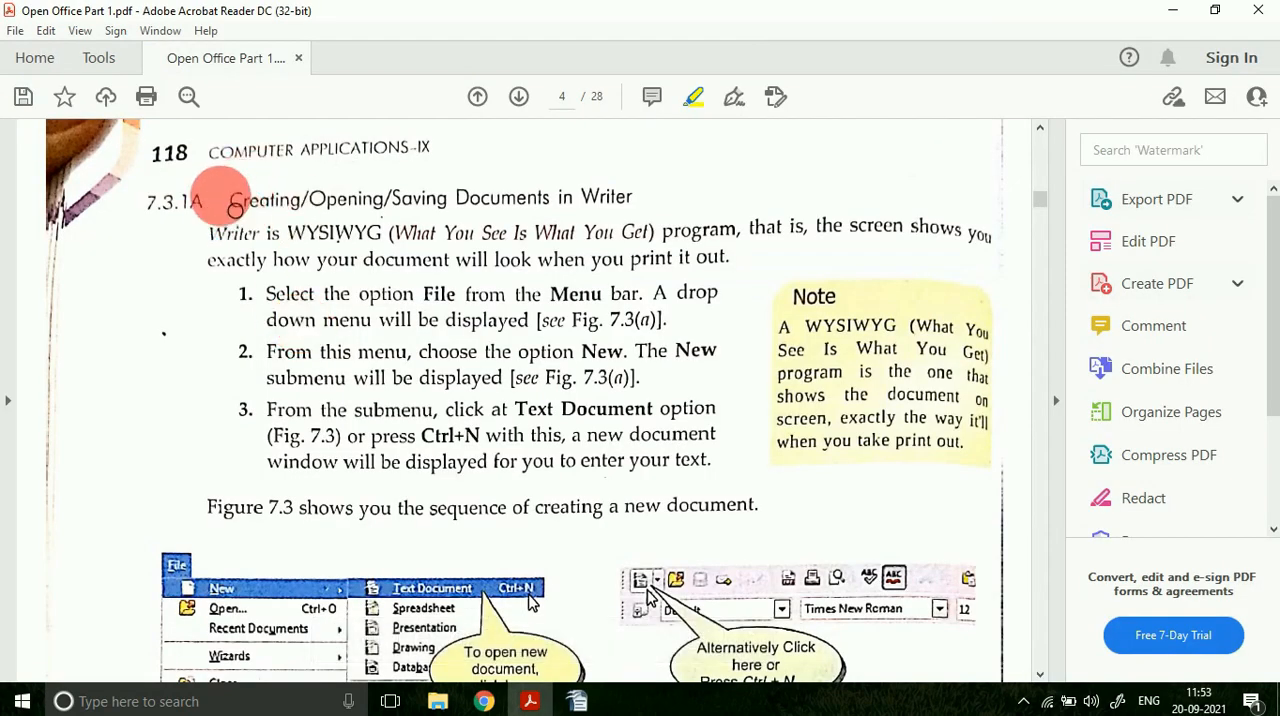
Step: Switch to the PDF, highlight the heading "Creating/Opening/Saving Documents in Writer" and the words "screen shows", and view Figure 7.3
mouse_move(228, 203)
left_mouse_down()
mouse_move(387, 218)
mouse_move(630, 200)
left_mouse_up()
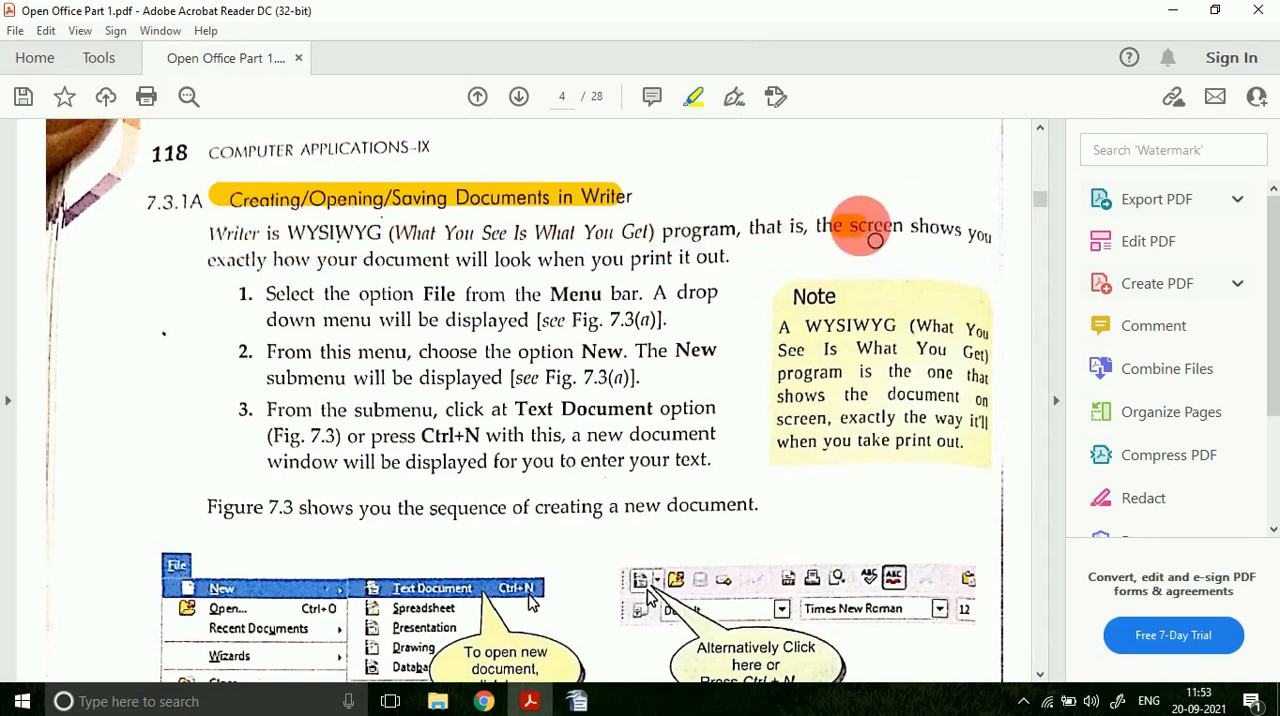
left_click_drag(875, 241, 936, 238)
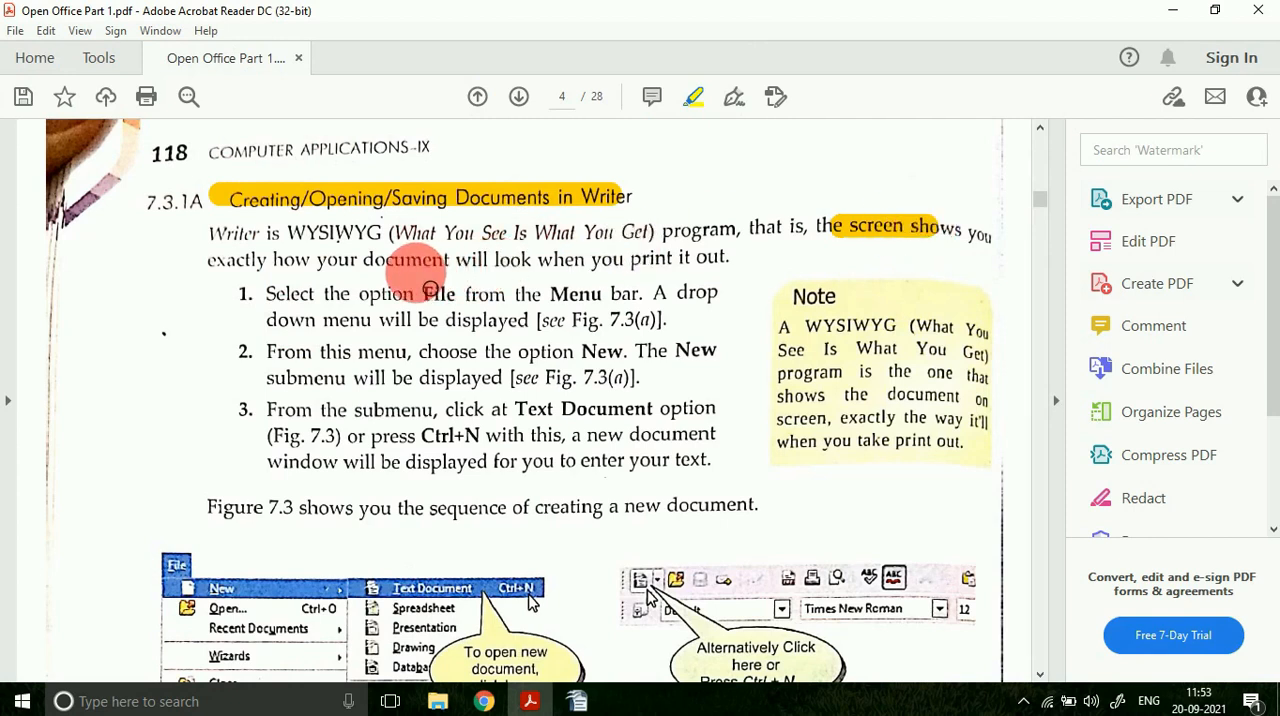
scroll(430, 288, "down", 3)
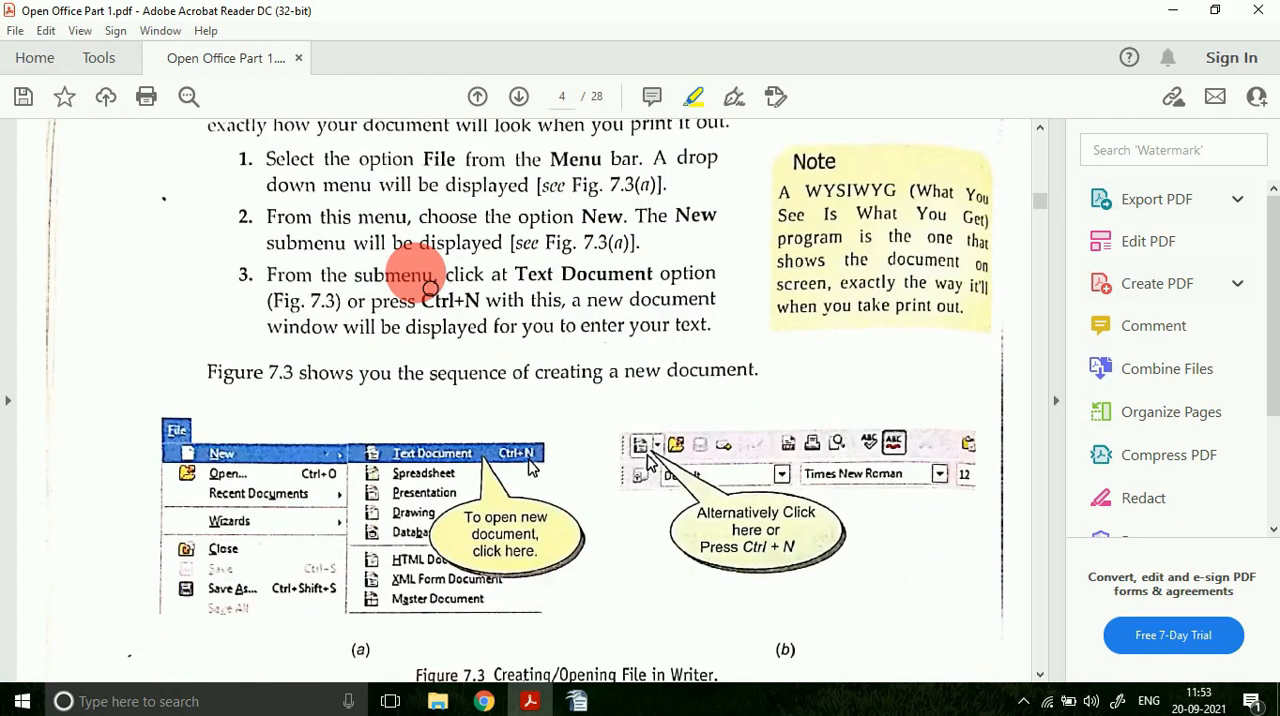
Step: Highlight "Ctrl+N" in point 3 of the PDF, and switch to OpenOffice Writer to view the options for creating a new document
scroll(430, 288, "down", 6)
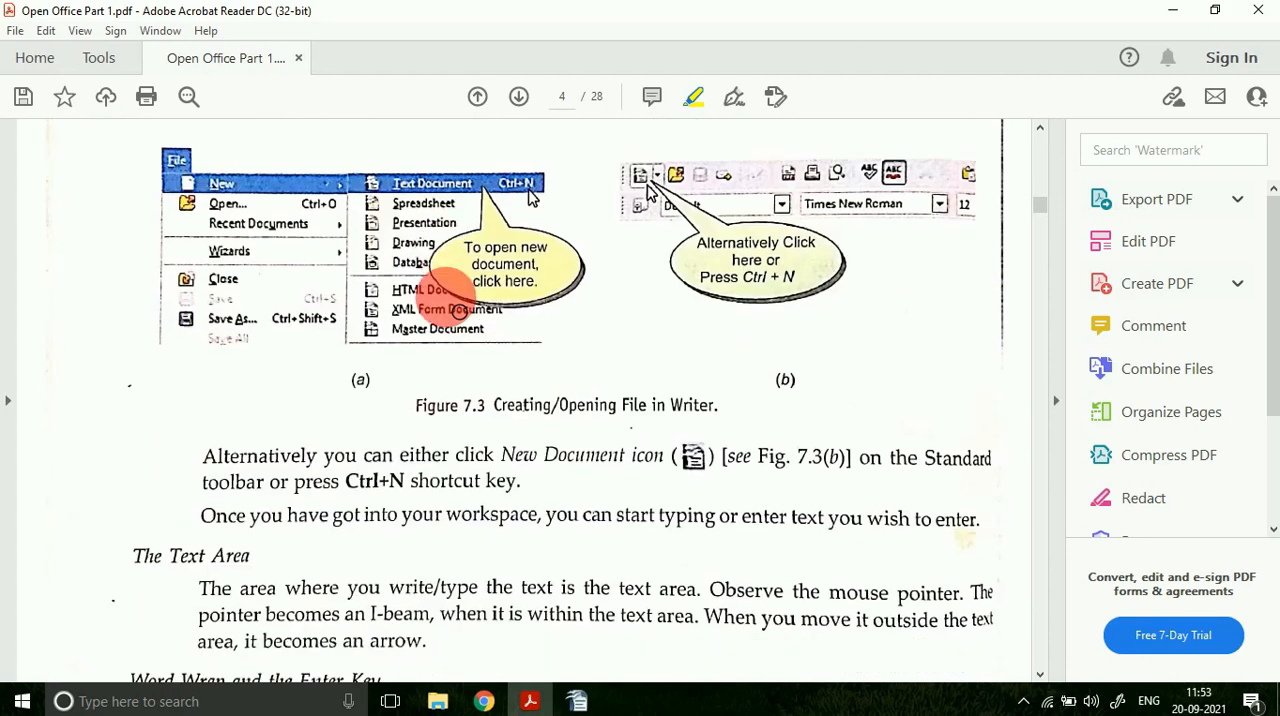
scroll(458, 310, "up", 3)
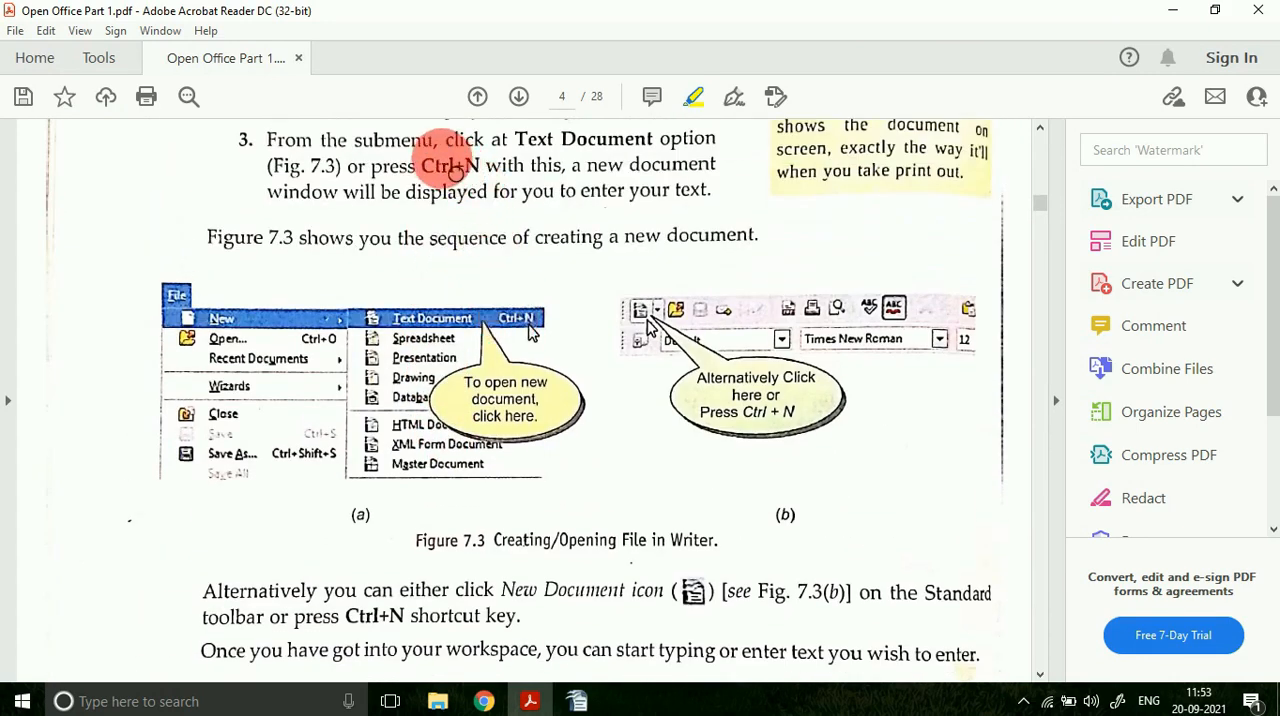
left_click(578, 701)
left_click(14, 32)
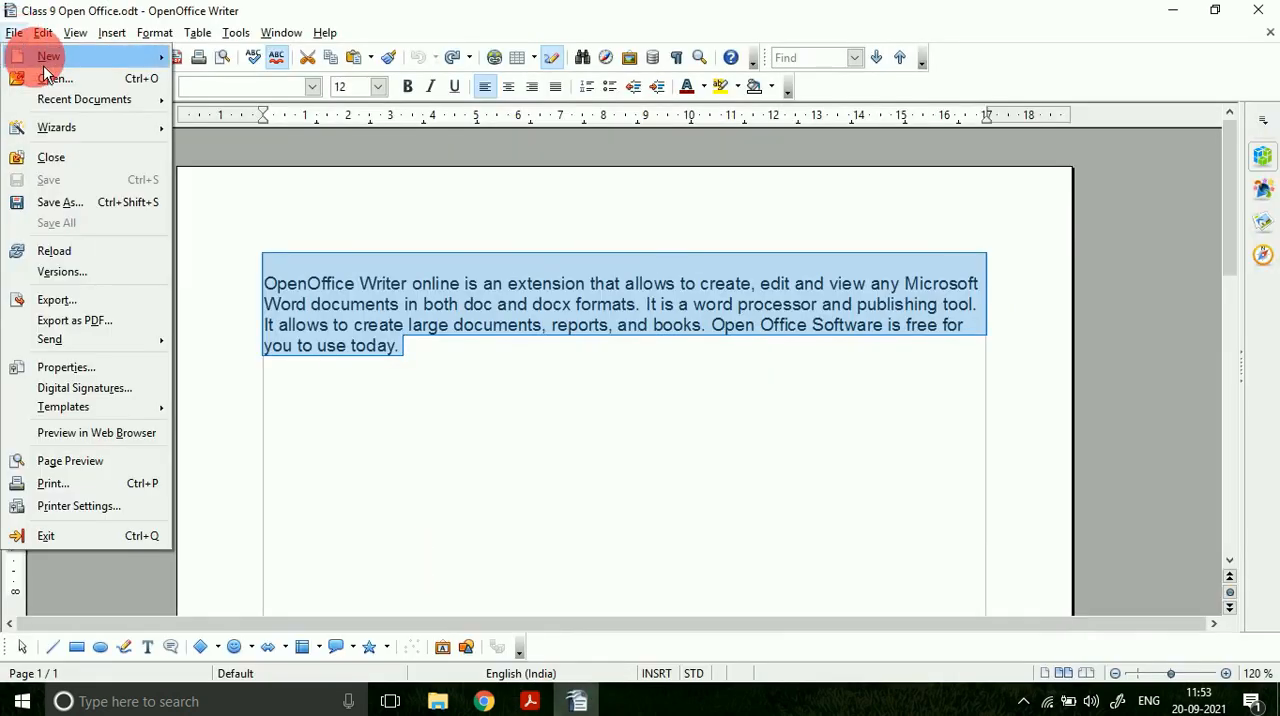
mouse_move(43, 65)
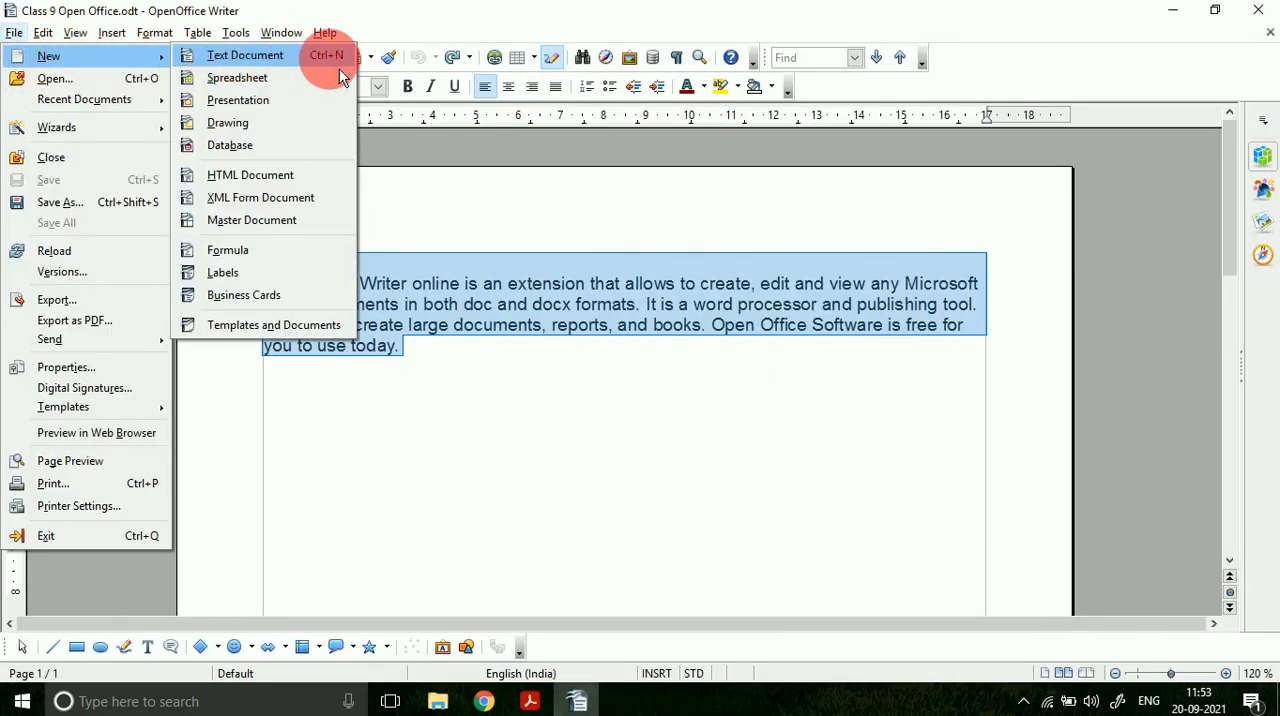
Step: Switch to the PDF and highlight the words "Word Wrap" in the heading "Word Wrap and the Enter Key"
left_click(531, 701)
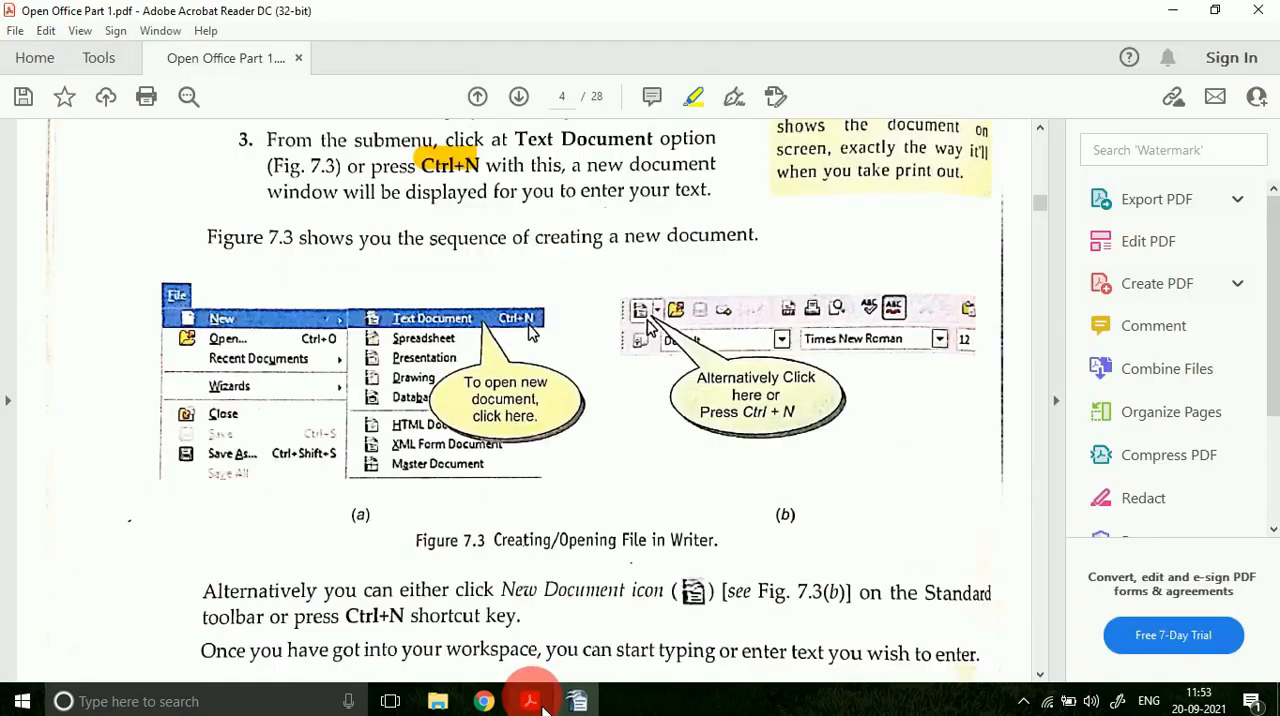
scroll(500, 571, "down", 5)
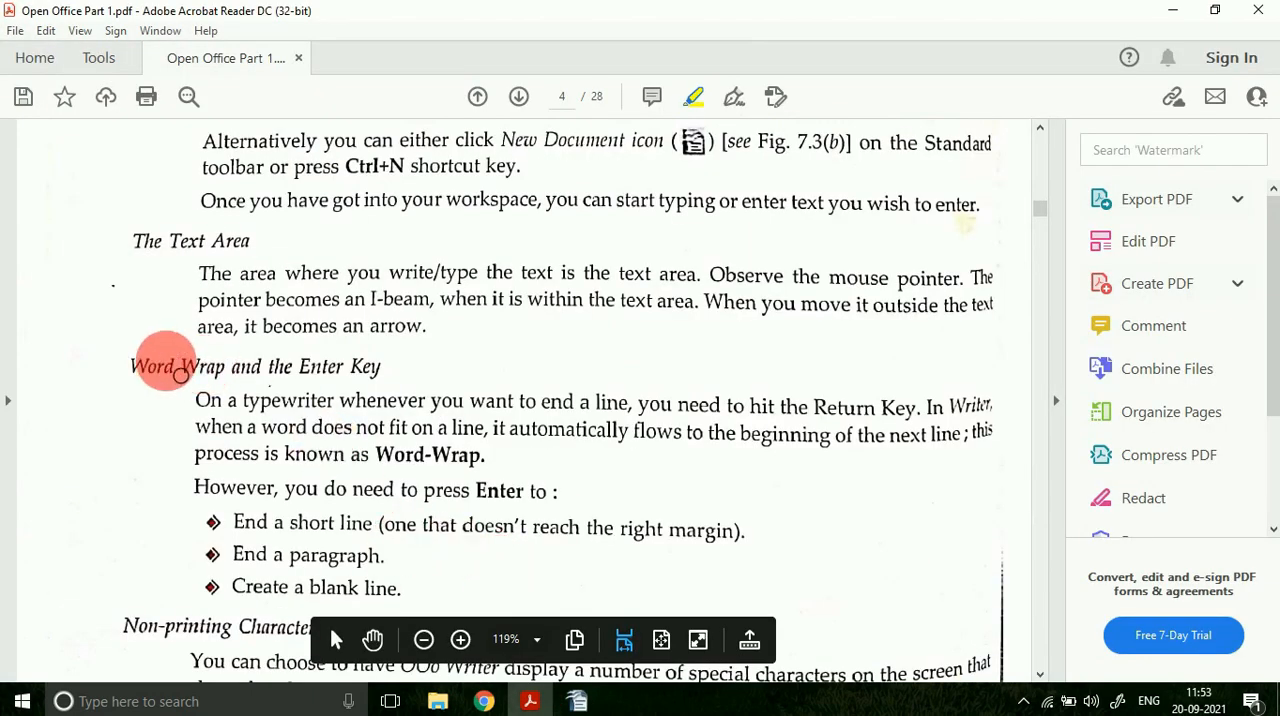
left_click_drag(131, 367, 224, 367)
Step: Switch to OpenOffice Writer, append "gjdgwjhgdf" and a long unbroken filler string after "today.", and select most of its wrapped line
left_click(578, 701)
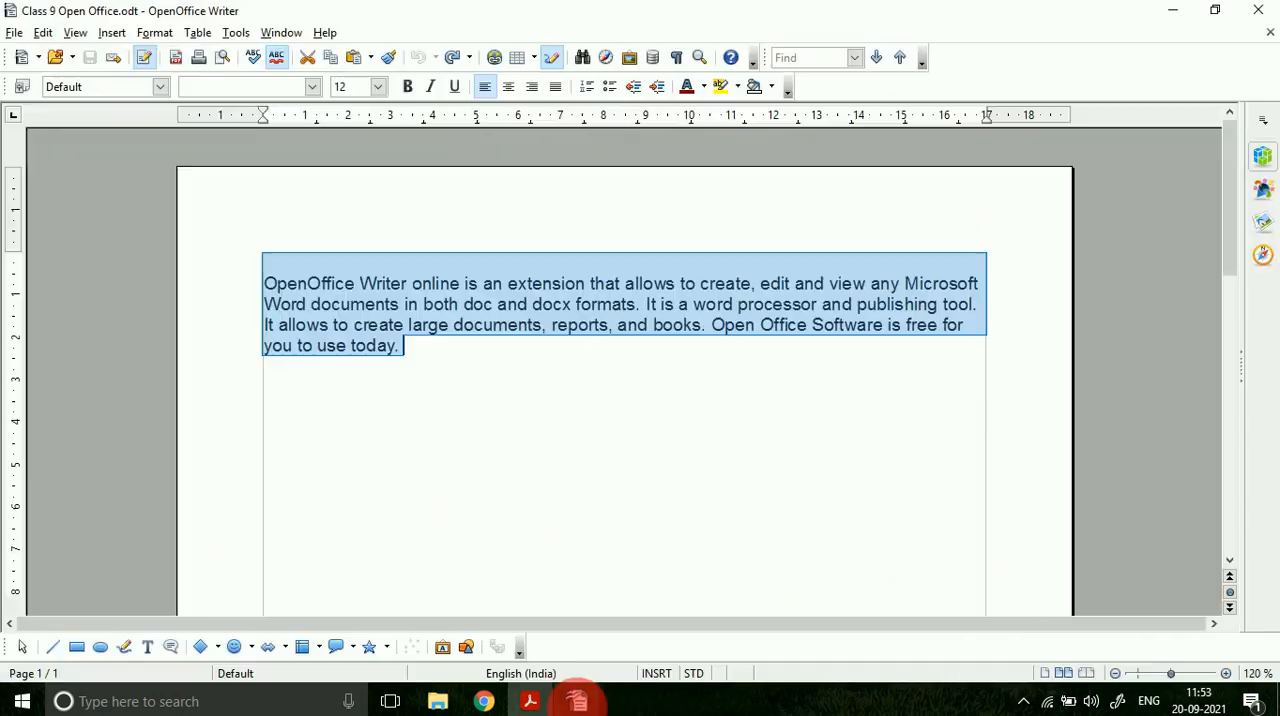
left_click(458, 351)
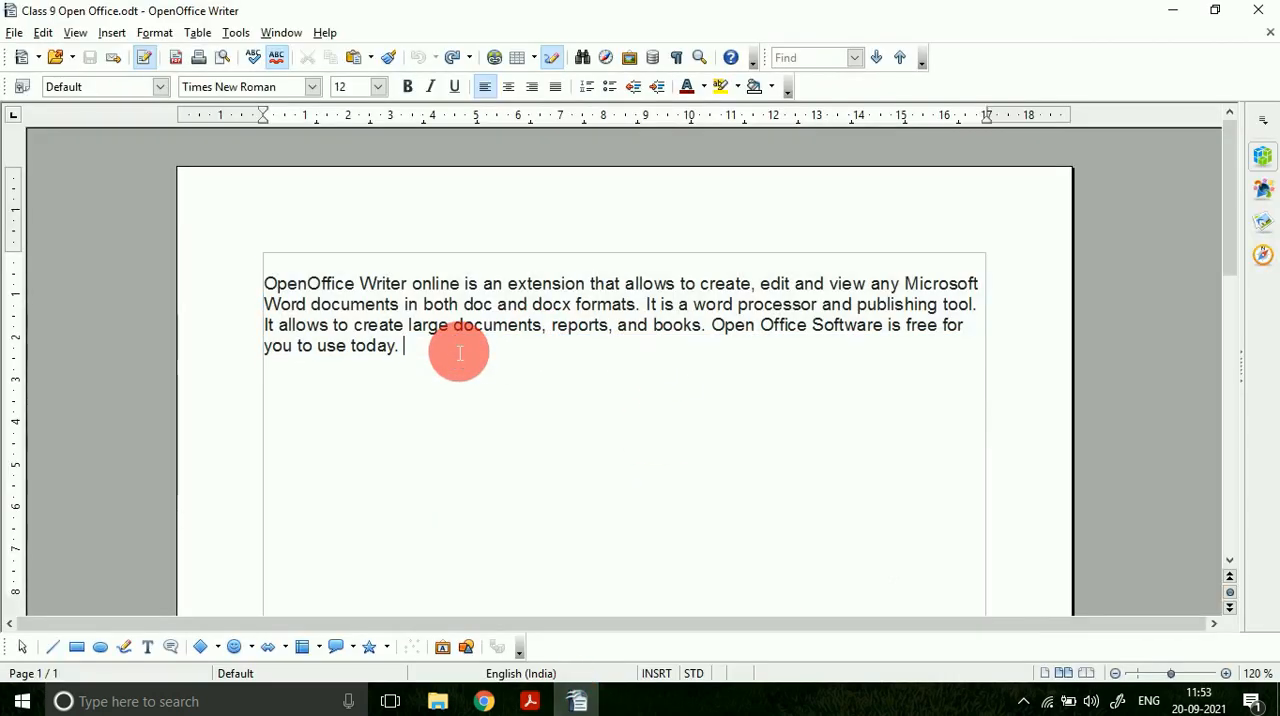
type("gjdgwjhgdf")
key("alt+space")
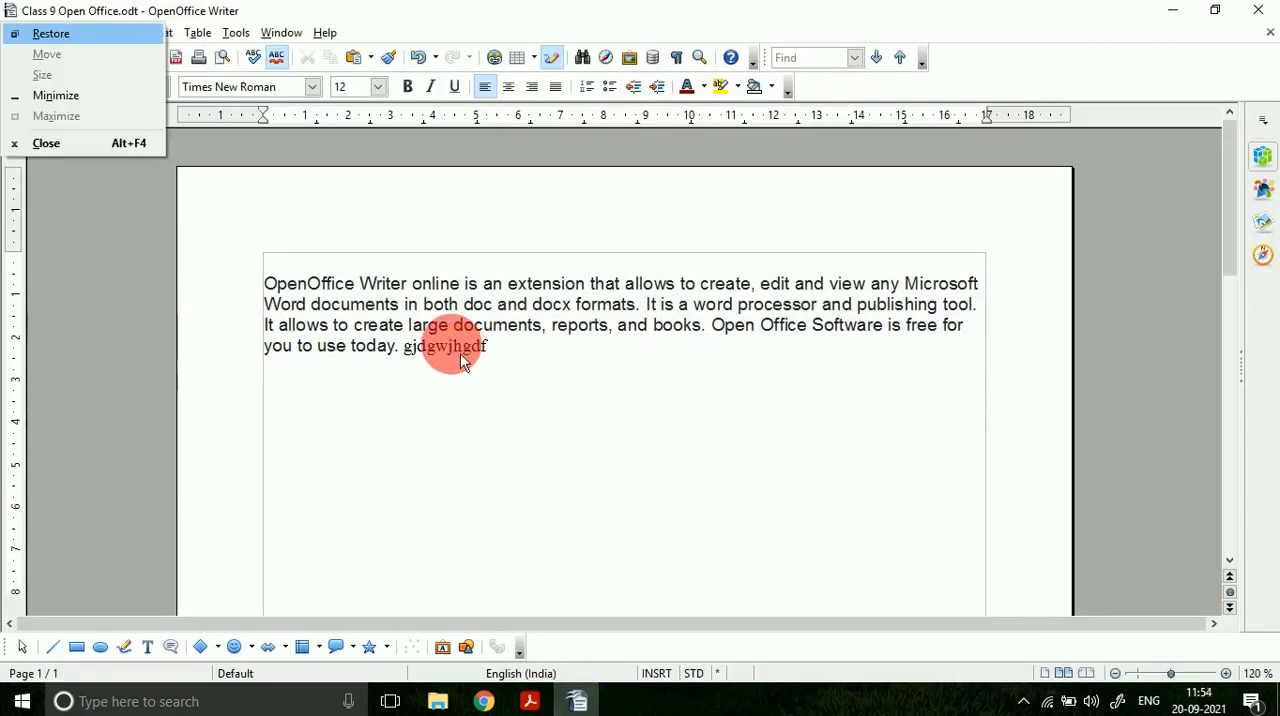
left_click(553, 357)
type("h")
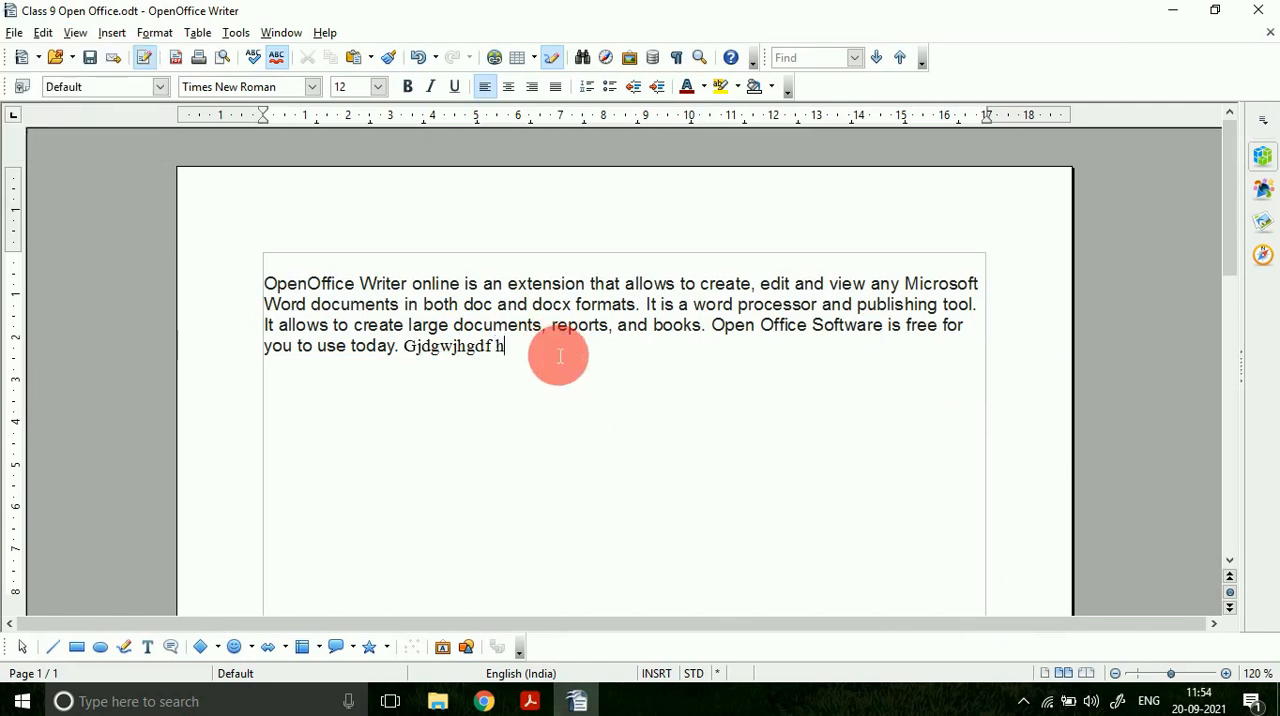
type("sjkdfhjksdfhjksdhfjkshdfjkhsdjkfhsjkdfhjksdfhsjkfhksfhksd")
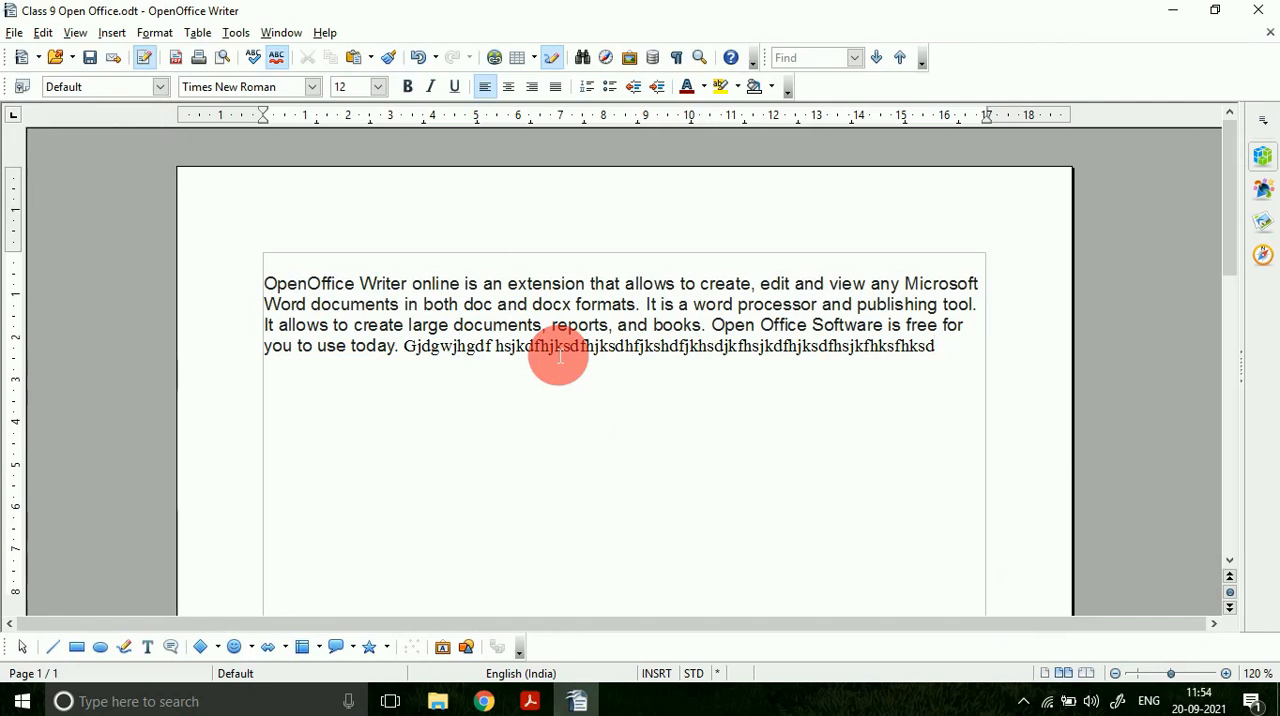
type("sjkdhfskdhfshdffh")
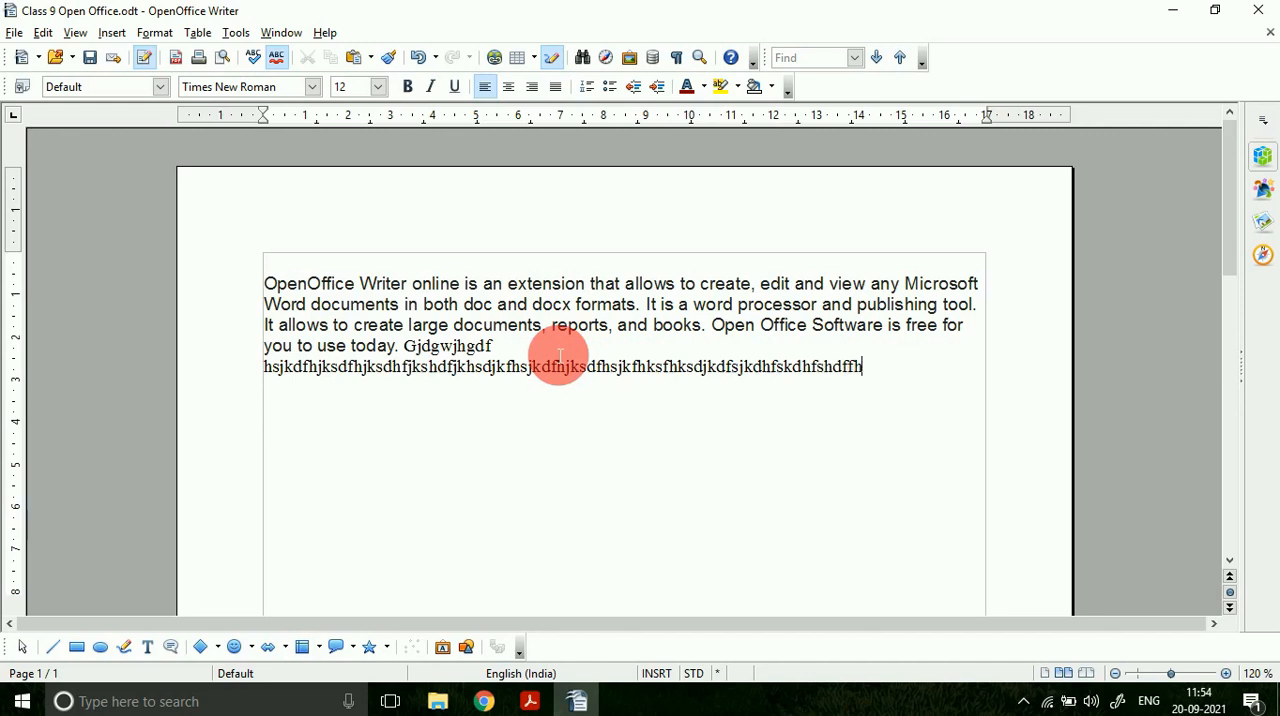
type("skdhfksdhksjdhf")
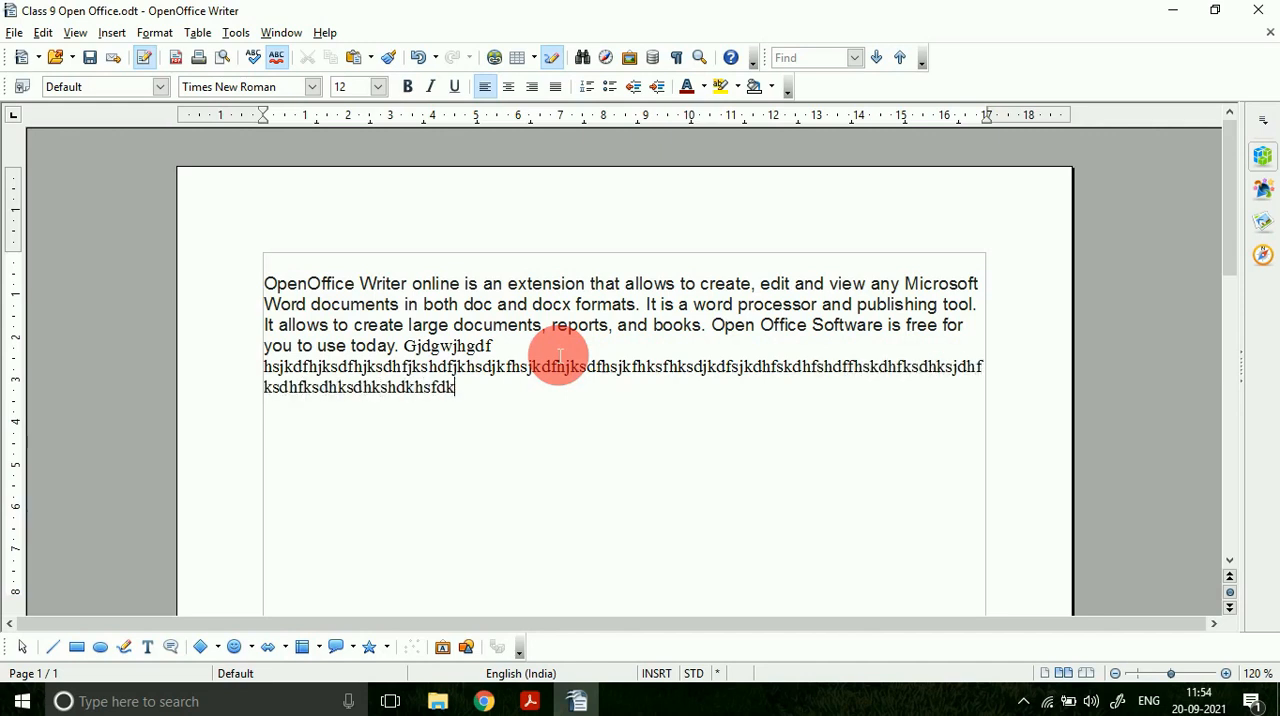
type("ksdhfksdhksdhkshdkhsfdksfhdksdhjksdhksdhfjkshdfjkhsdj")
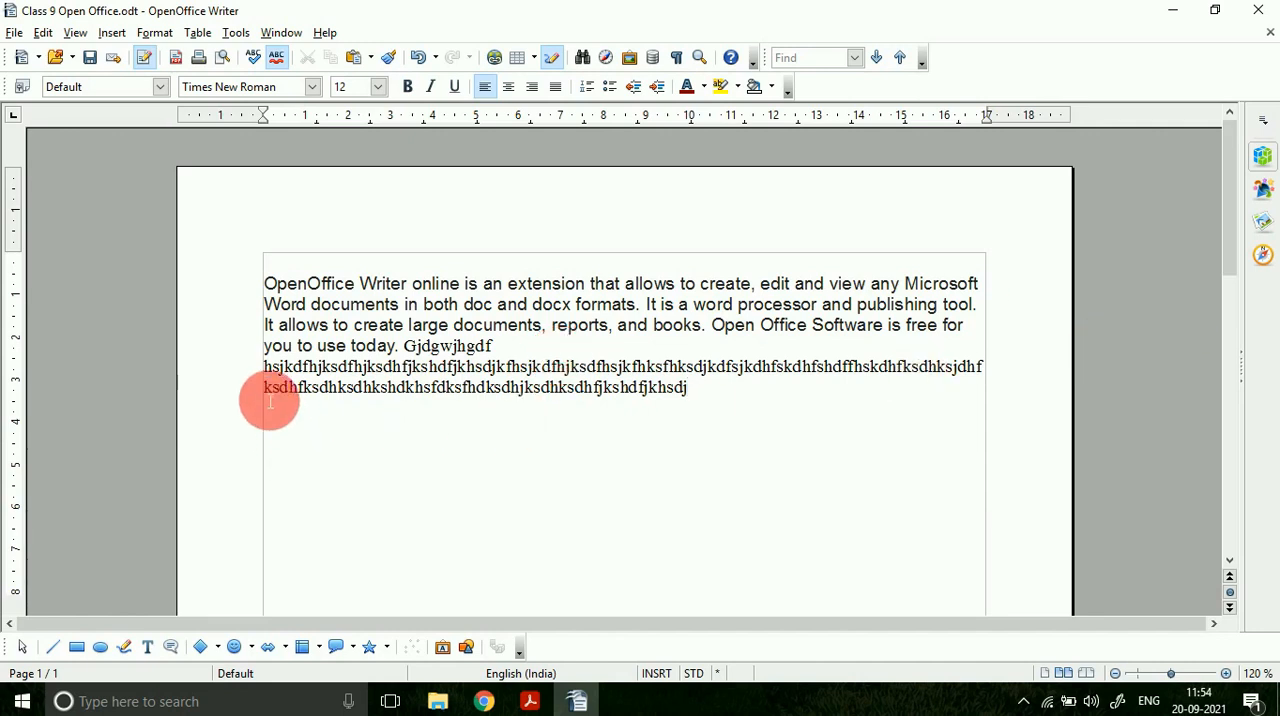
left_click_drag(270, 401, 606, 402)
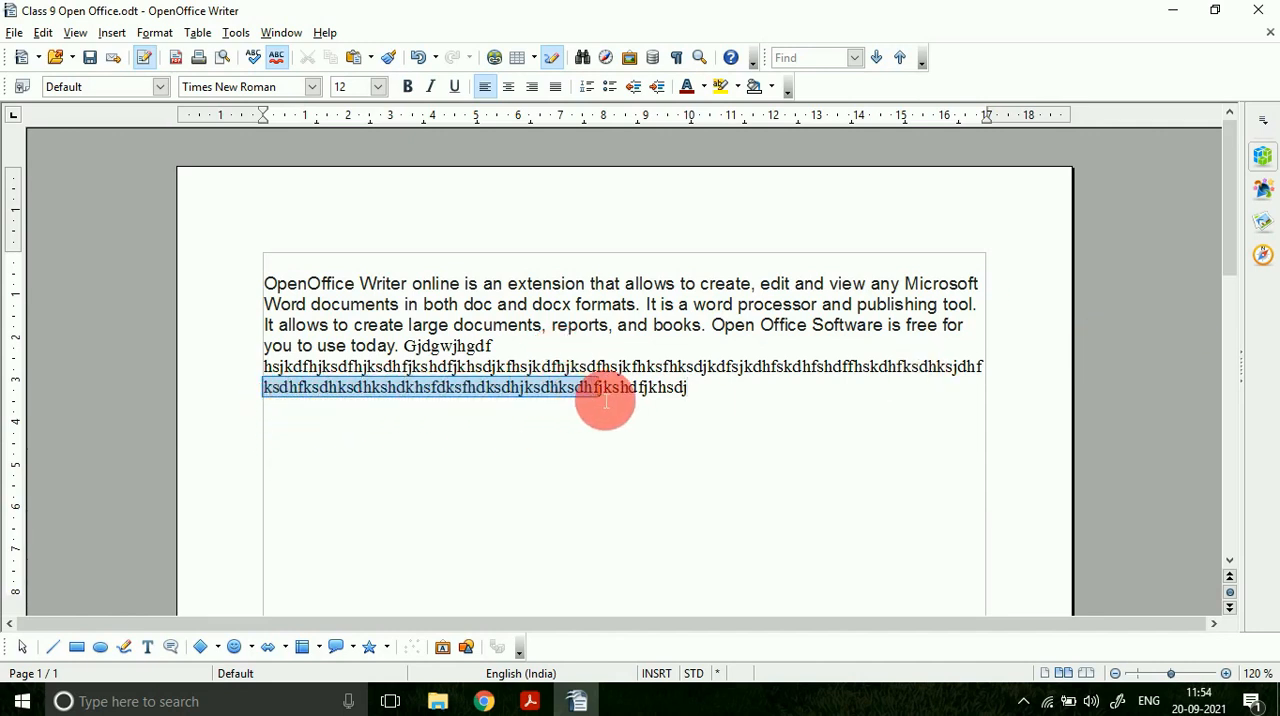
Step: Add short filler lines below the wrapped text as separate paragraphs, starting with "gjhgjhgjhgjhgjhgjhgjhgjh" and "jkdsfhkjsdhfjkhsdjkf"
left_click(716, 403)
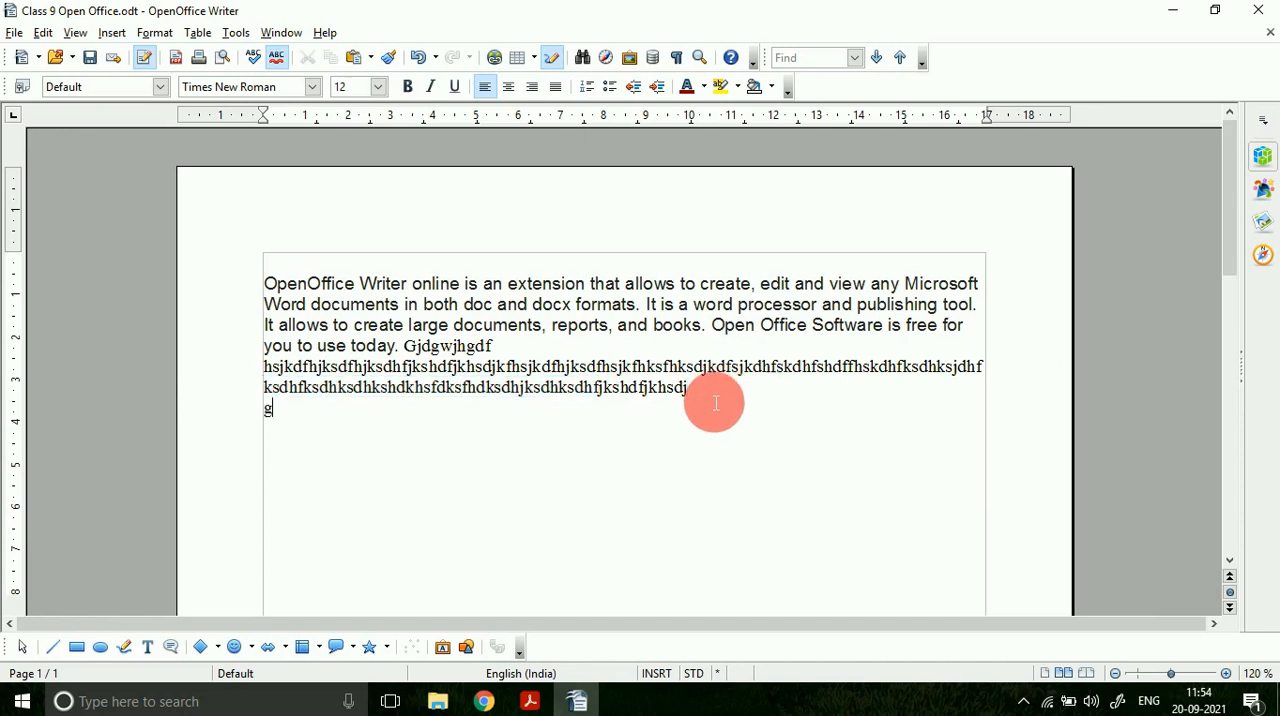
type("gjhgjhgjhgjhgjhgjhgjhgjh ")
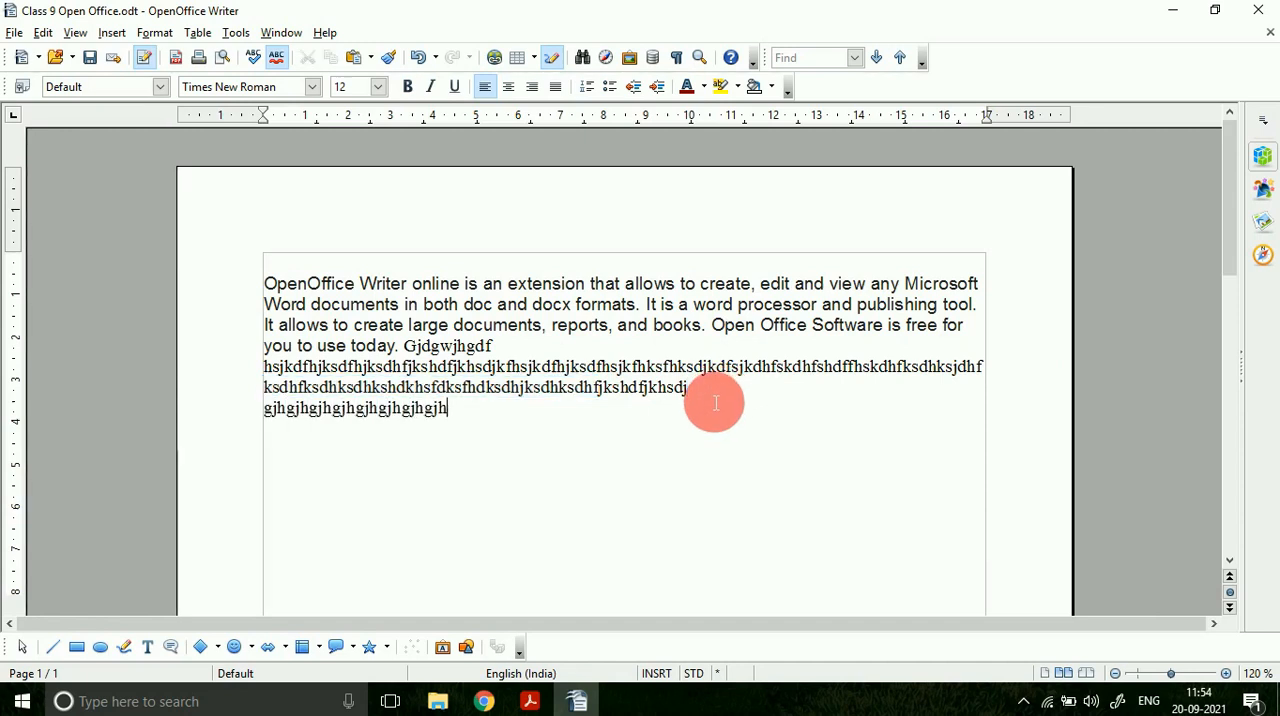
type("jkdsfhkjsdhfjkhsdjkf")
type(" sdfjh")
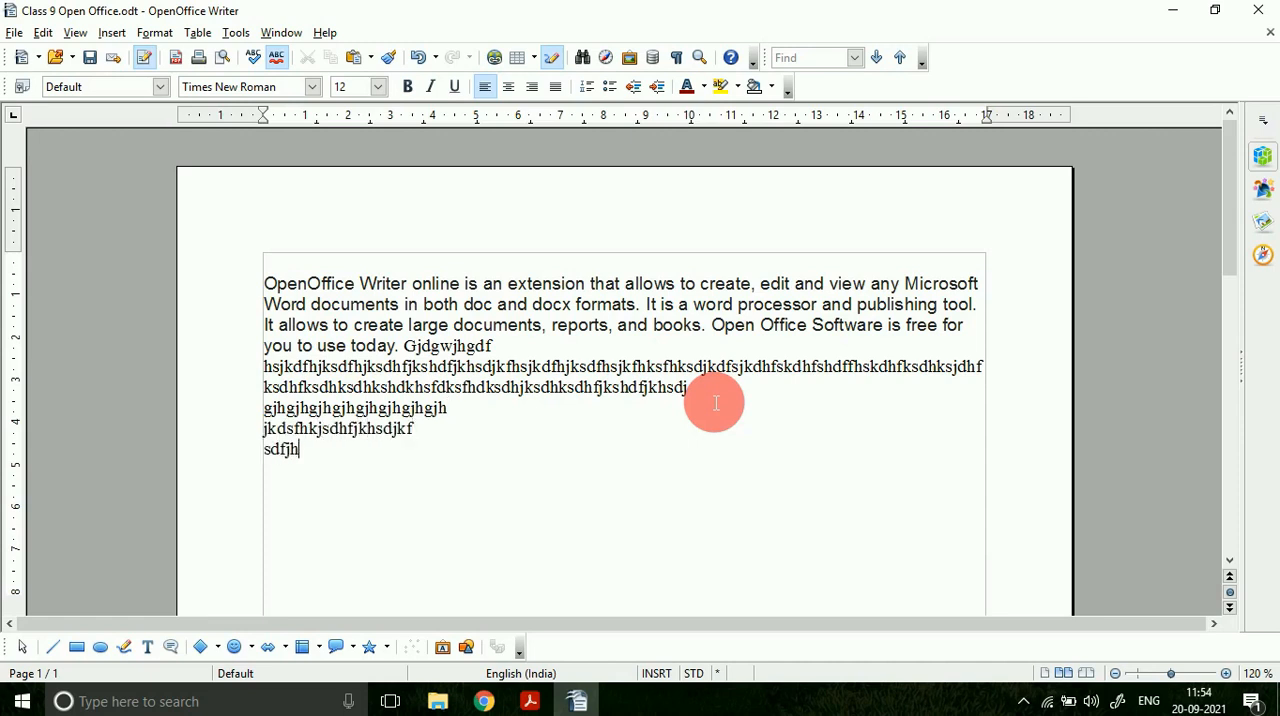
type("skdjfhjksdhjksd")
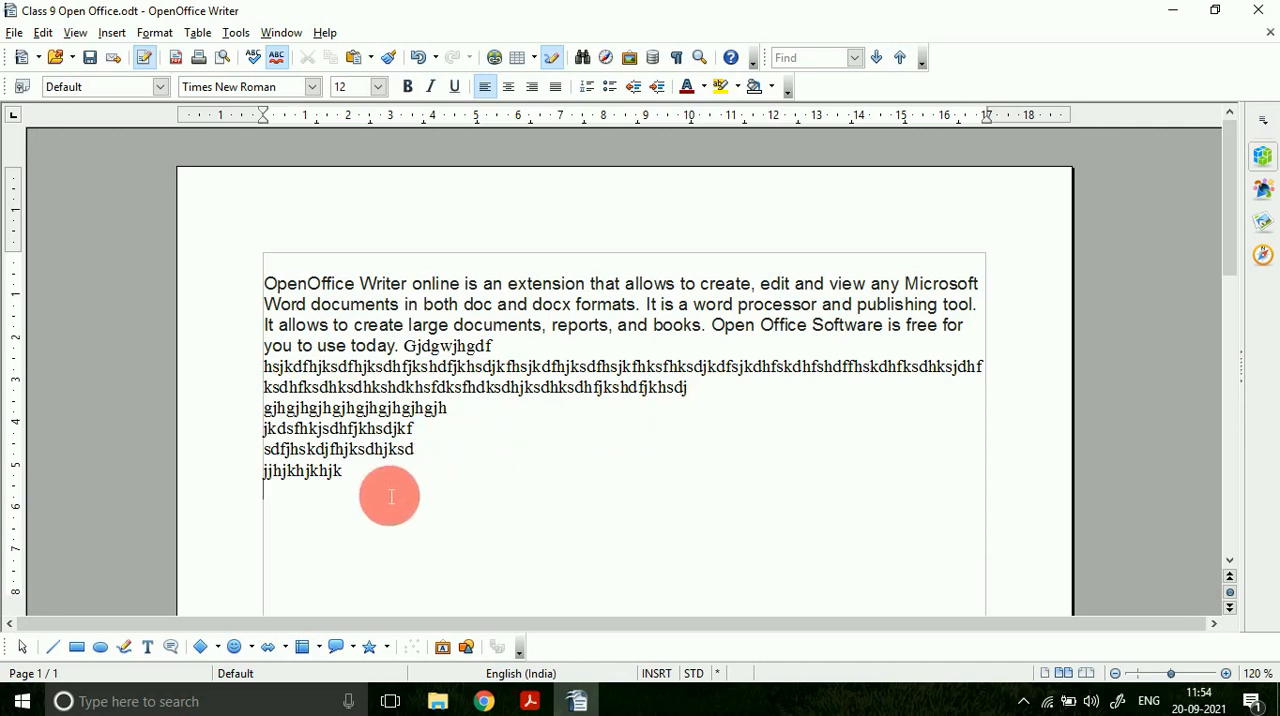
Step: Delete all the filler lines and the word "Gjdgwjhgdf" after "today."
left_click_drag(391, 497, 234, 371)
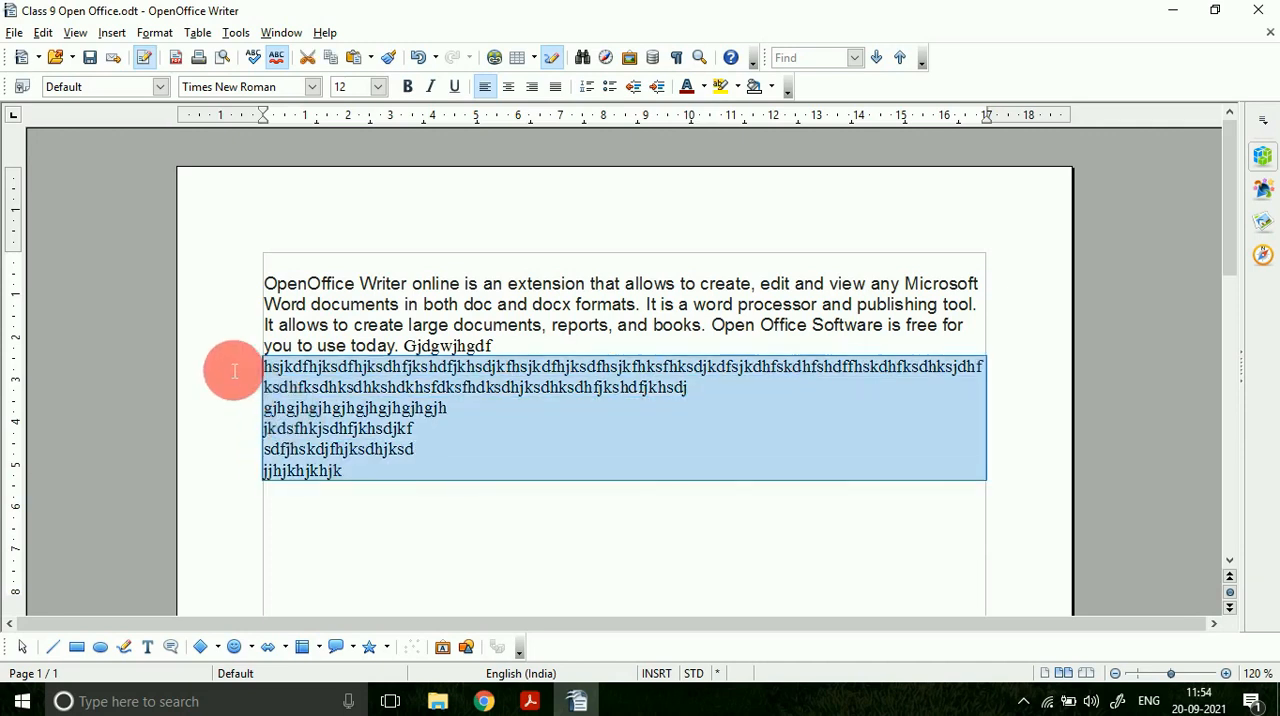
key("Delete")
double_click(408, 348)
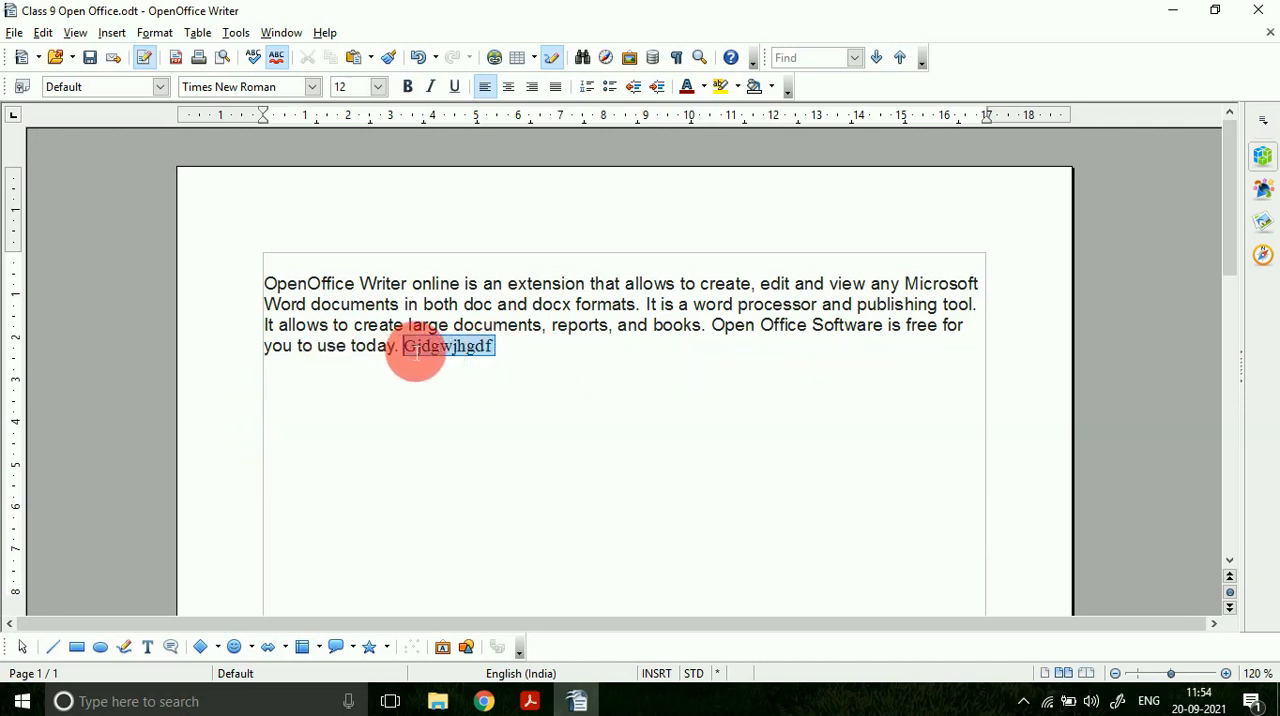
key("Delete")
Step: Switch to the PDF and highlight "Characters" in the Non-printing Characters heading, plus "Space bar" and "Enter keys" in its paragraph
left_click(530, 701)
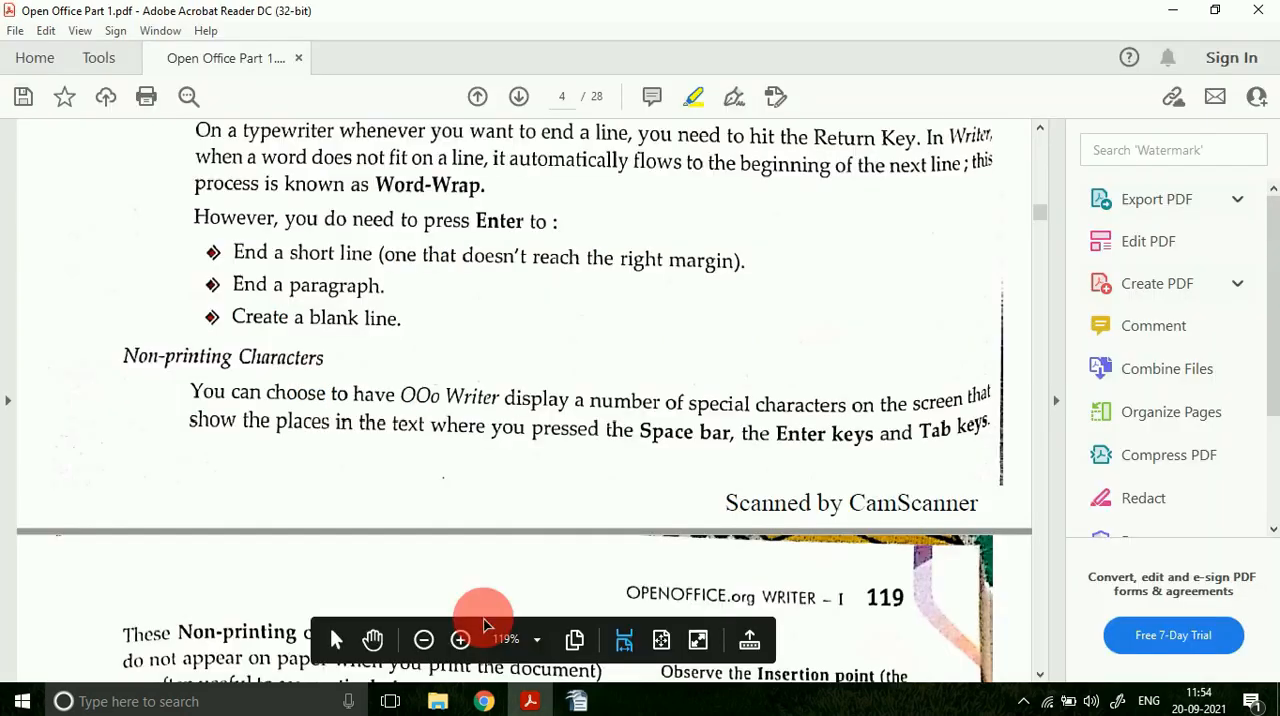
left_click_drag(327, 358, 243, 357)
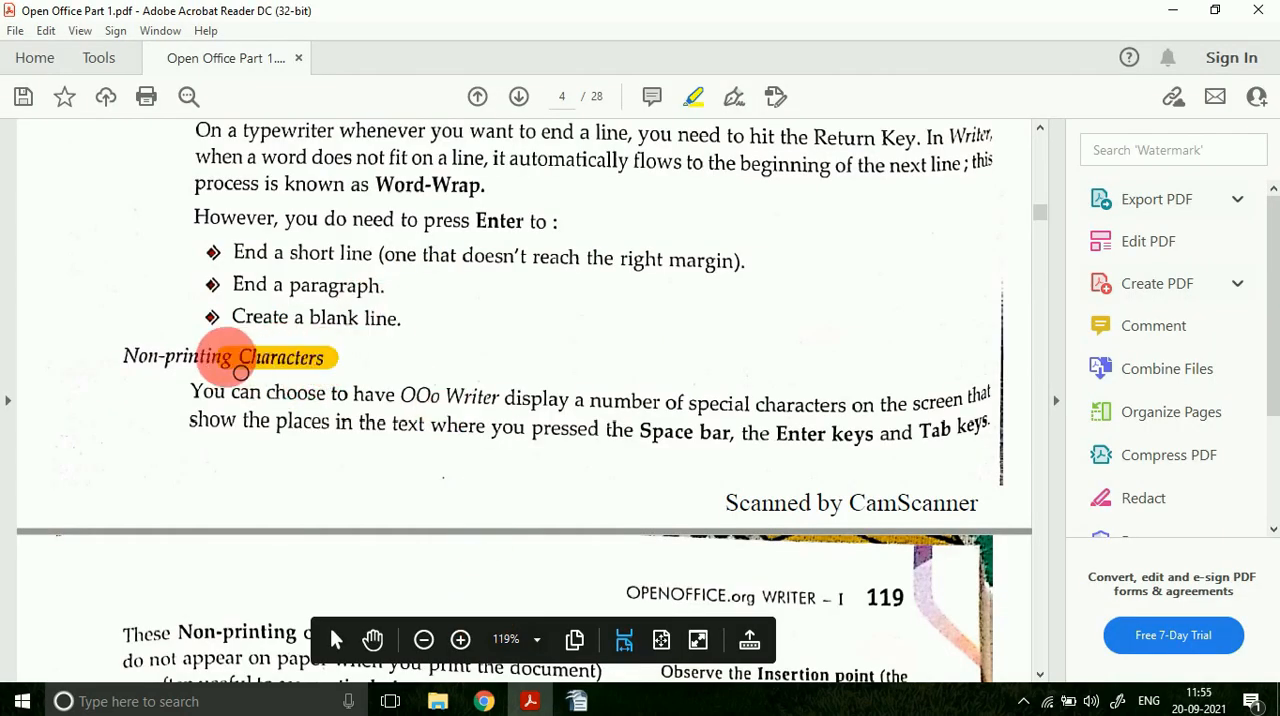
left_click_drag(654, 452, 865, 450)
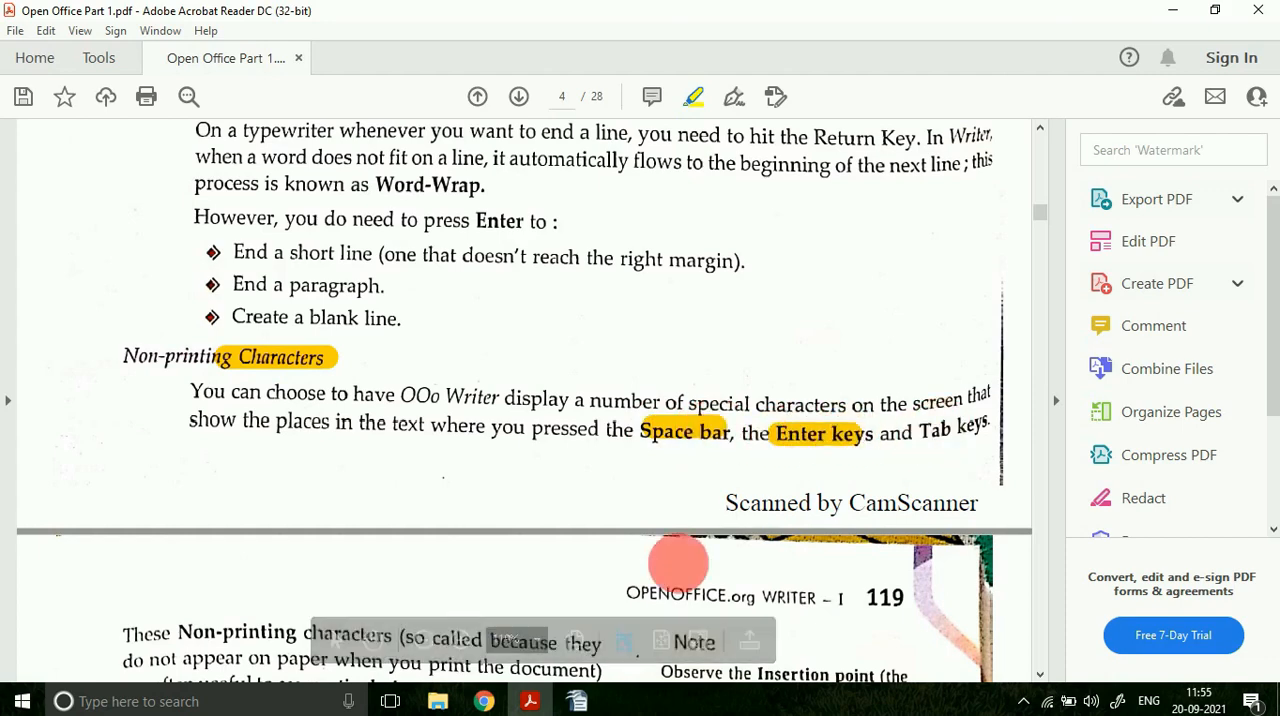
Step: Switch to OpenOffice Writer, show non-printing characters, and add four tabs, "jhgjagshgds" and several filler paragraphs after "today."
left_click(577, 701)
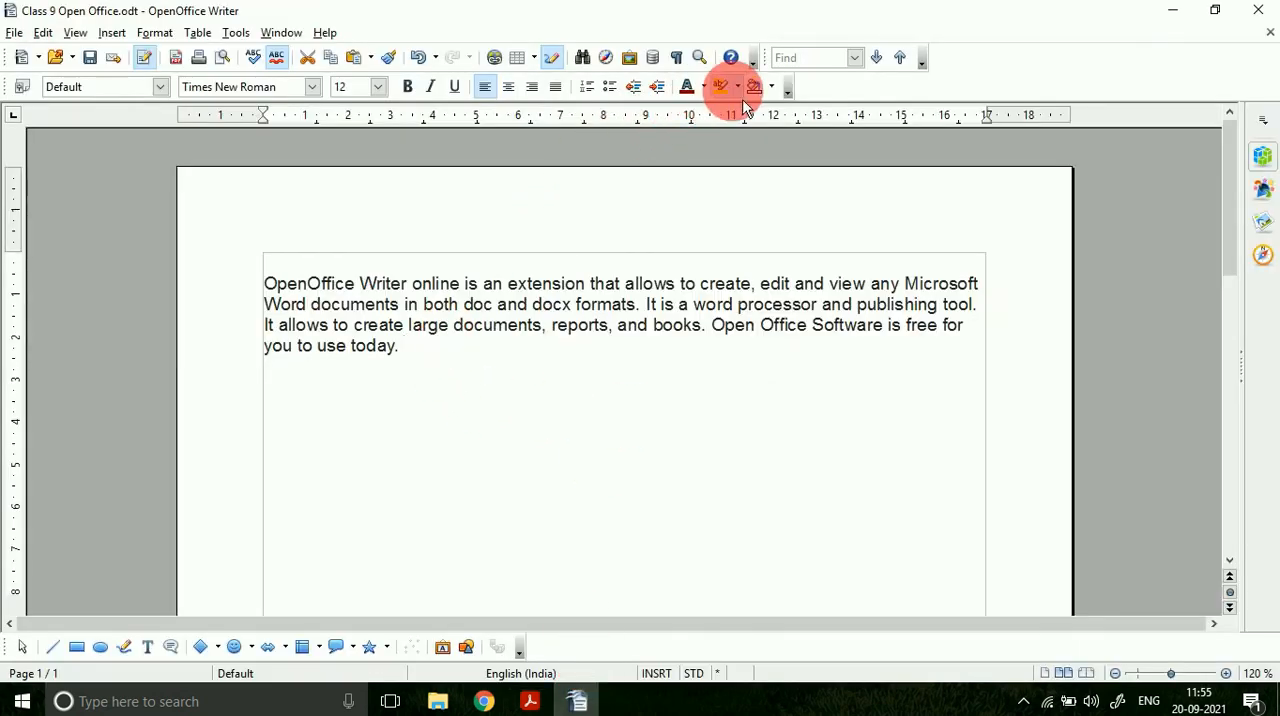
left_click(676, 57)
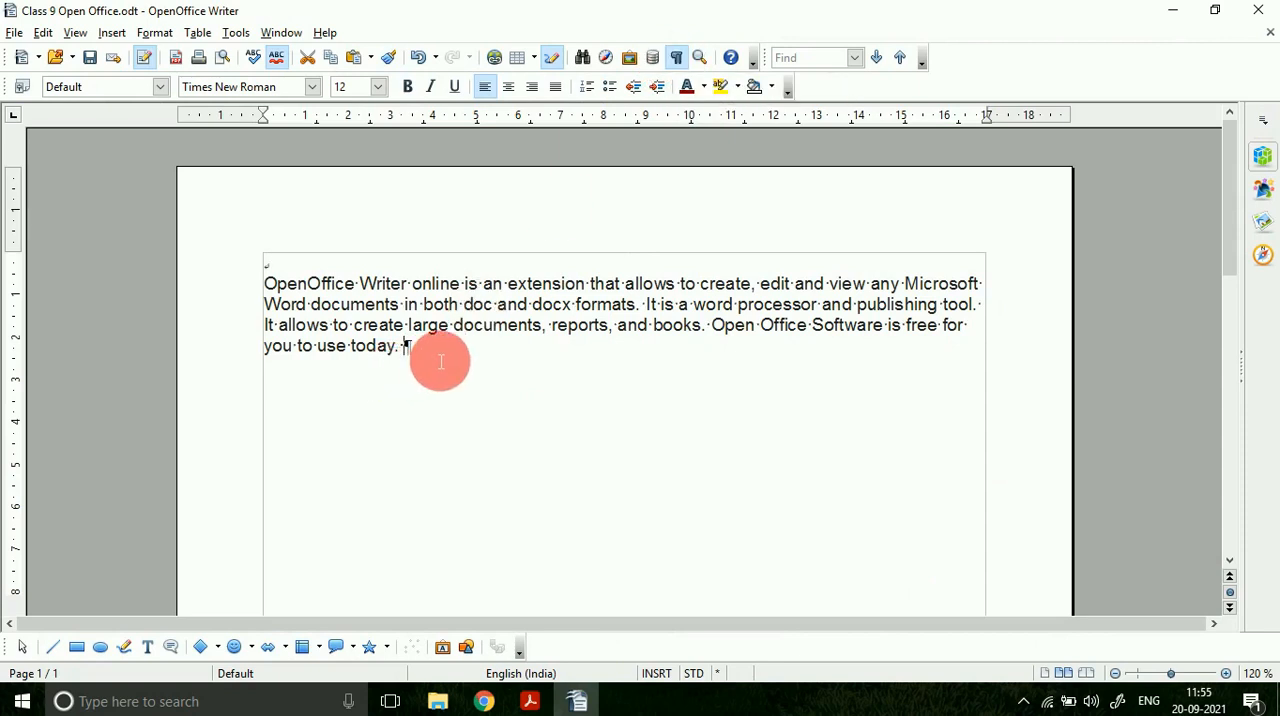
key("Tab")
type("jhgjagshgds")
key("Return")
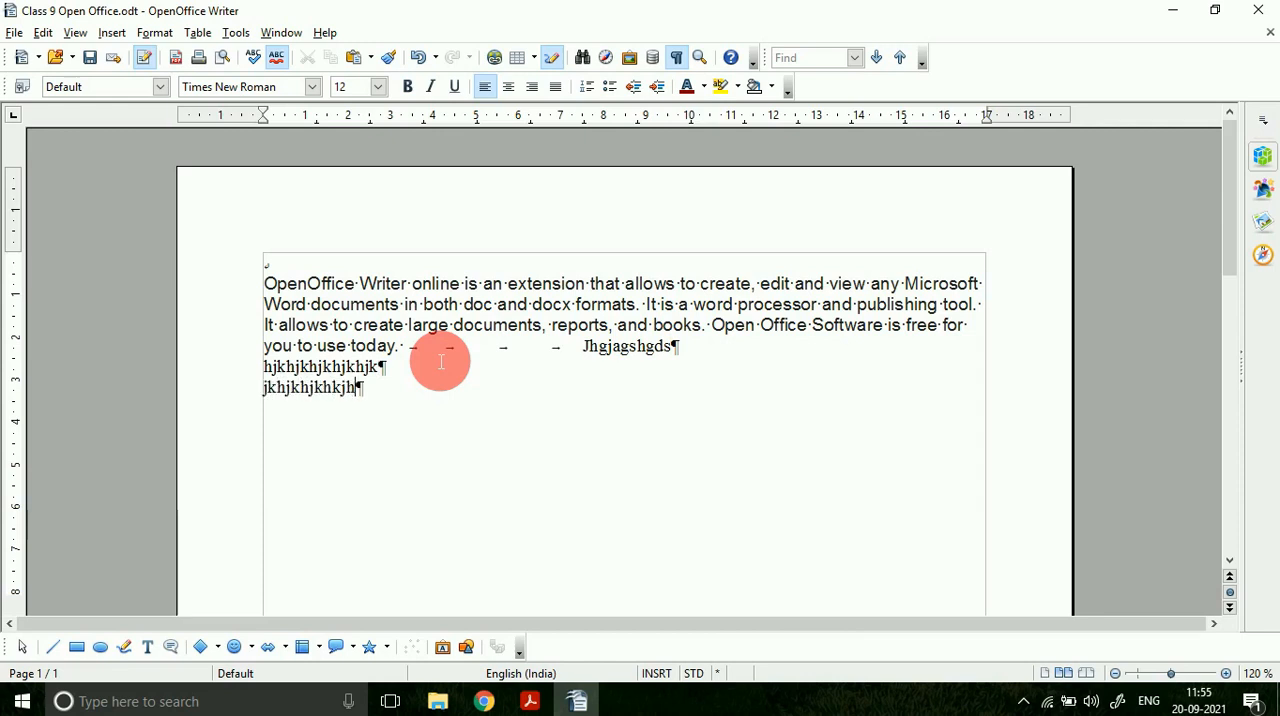
type("lajsdjaskl")
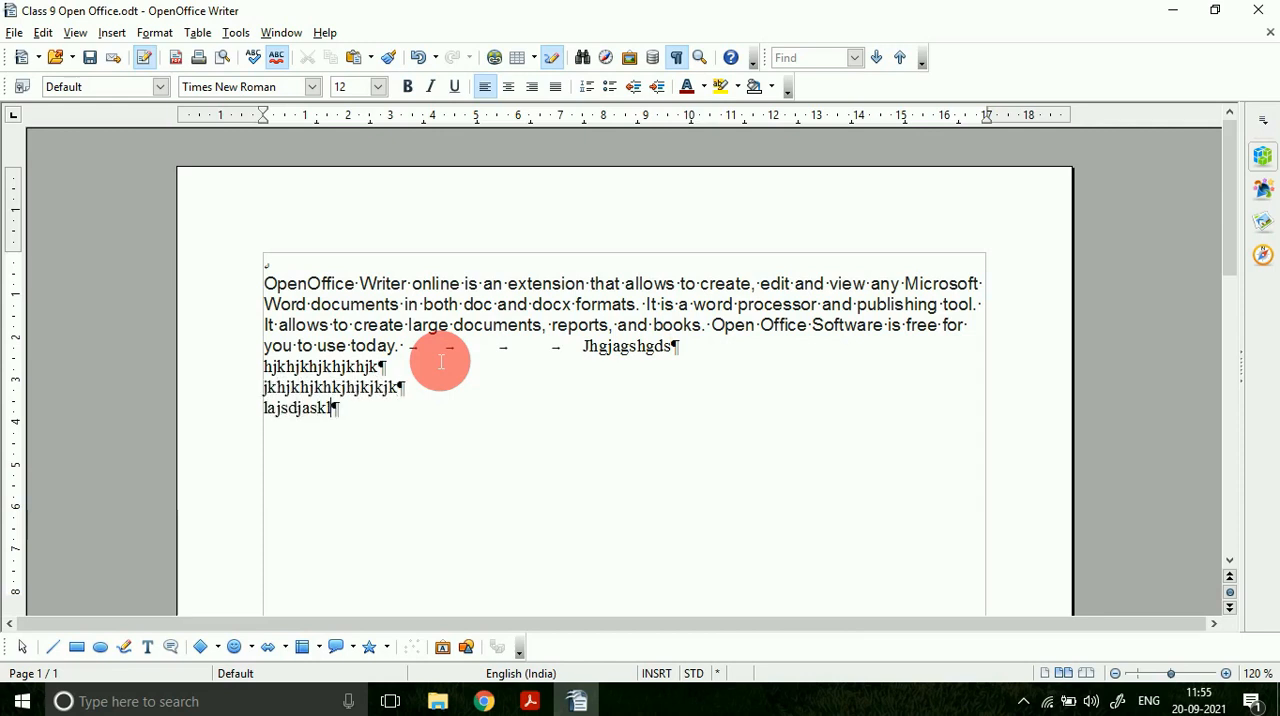
type("jdklasjdklasjd jklaskldjsakljdskla")
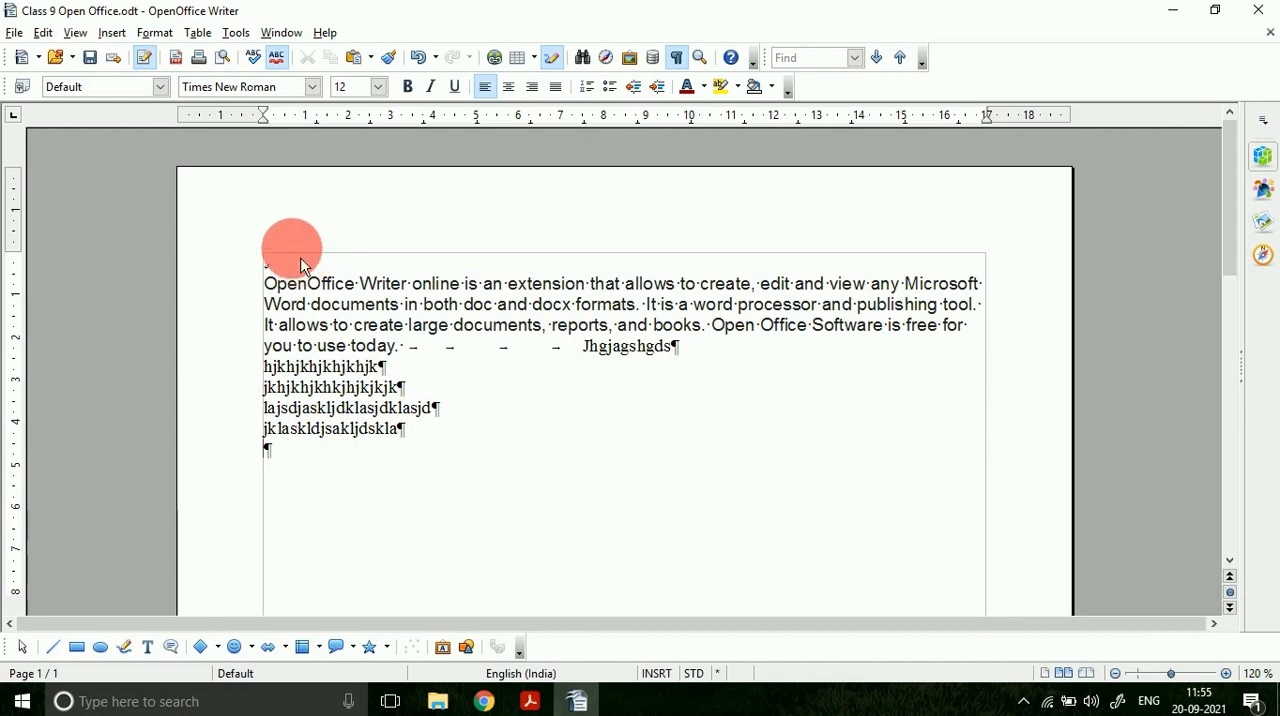
Step: Open the print settings, enlarge the dialog to examine the page preview, and cancel printing
key("ctrl+p")
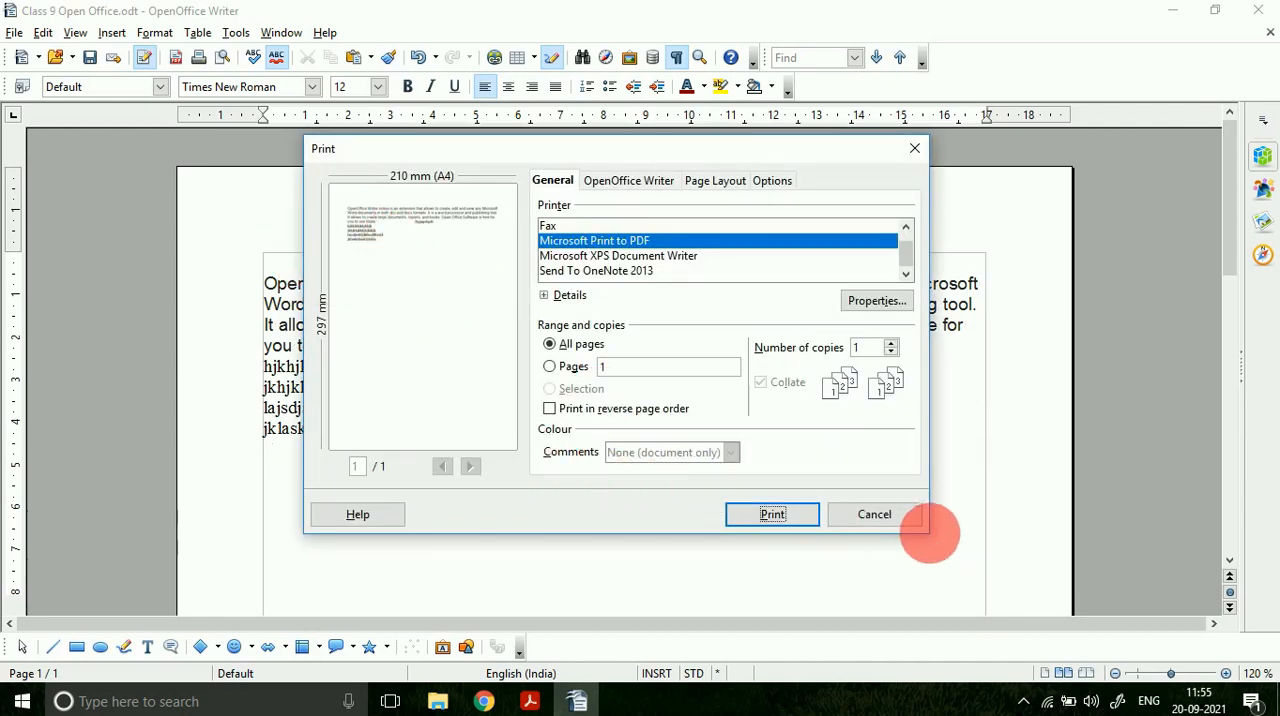
left_click_drag(930, 540, 1175, 648)
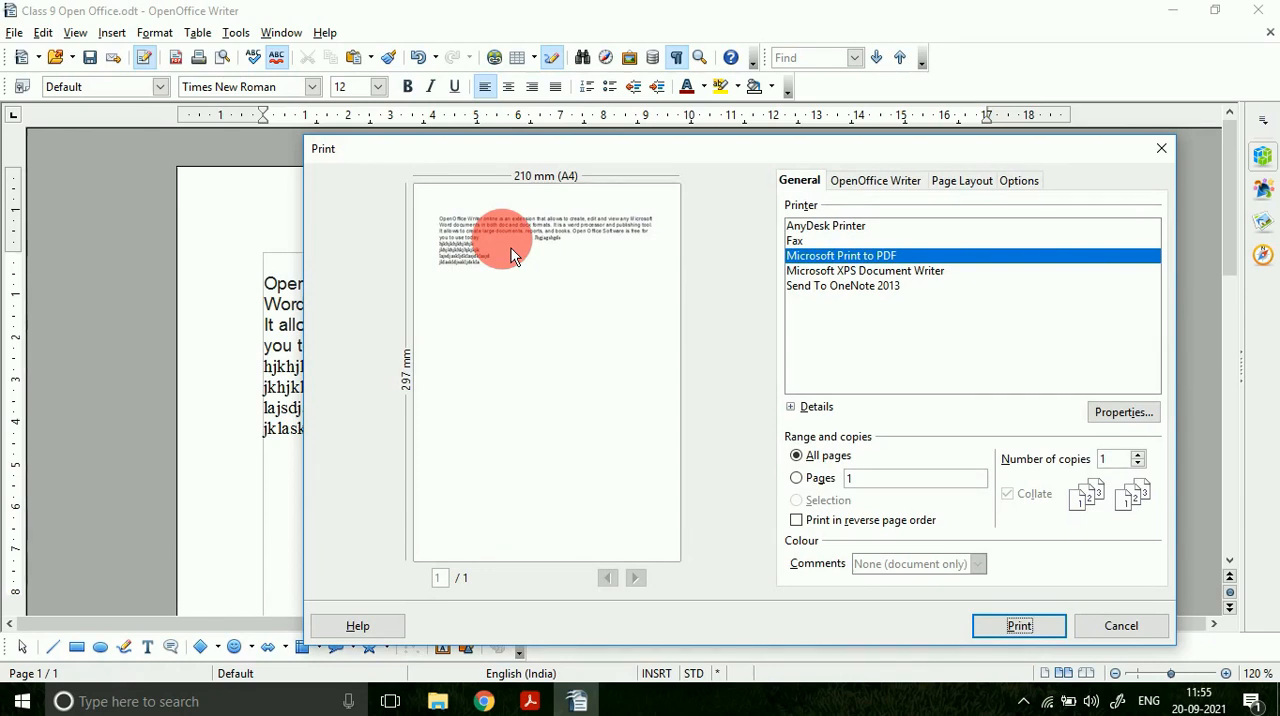
left_click(1105, 637)
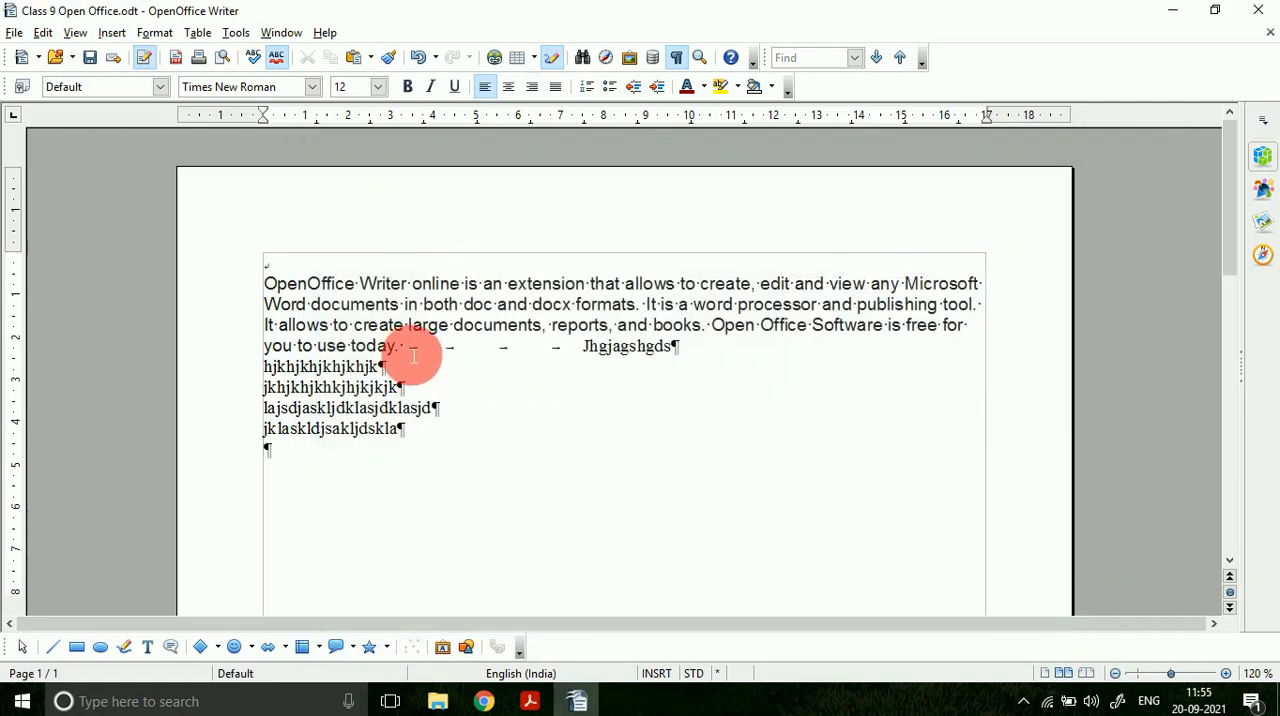
Step: Hide the non-printing characters and delete the tabs and filler paragraphs after "today."
left_click(676, 57)
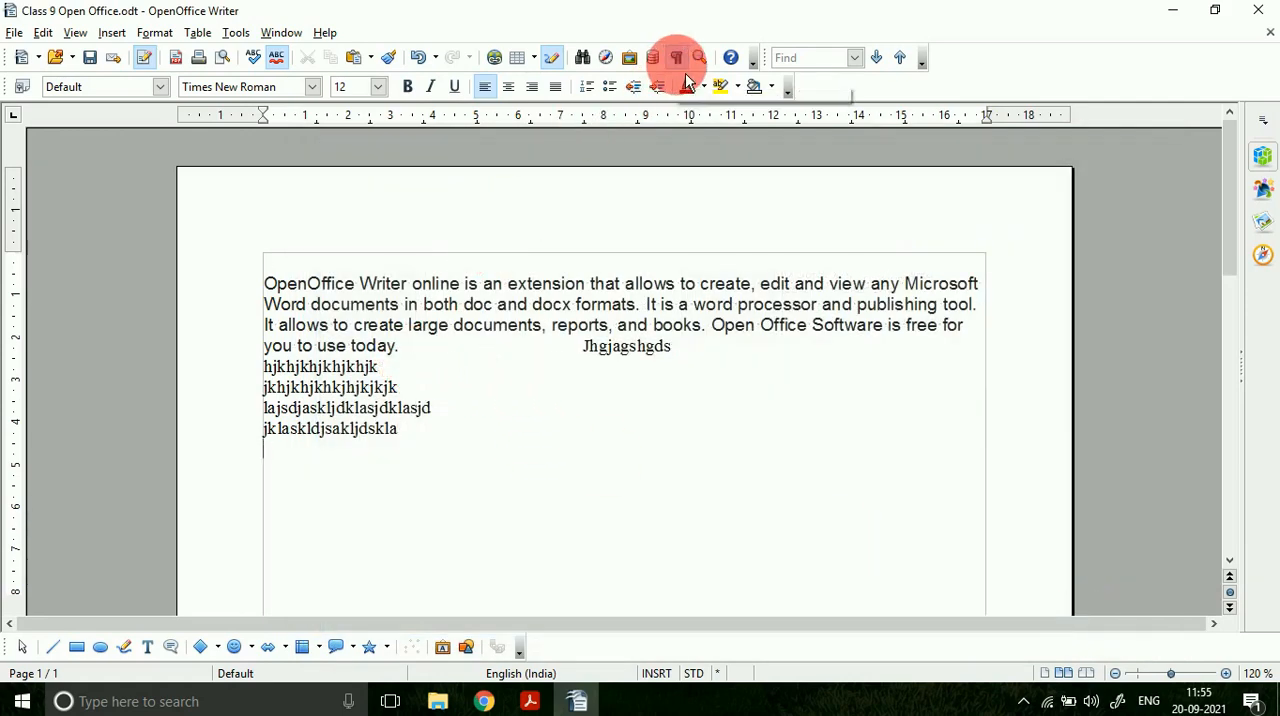
left_click_drag(412, 348, 443, 443)
key("Delete")
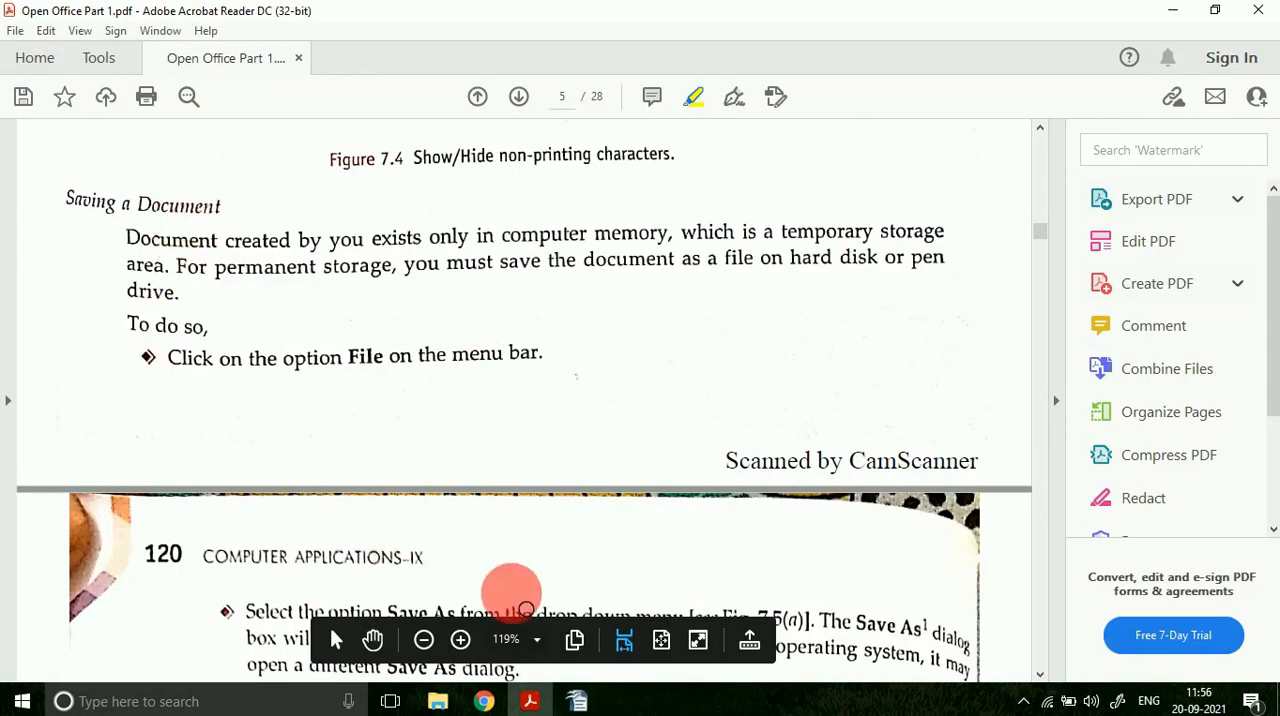
Step: Switch to OpenOffice Writer and save the document under its existing name
left_click(578, 701)
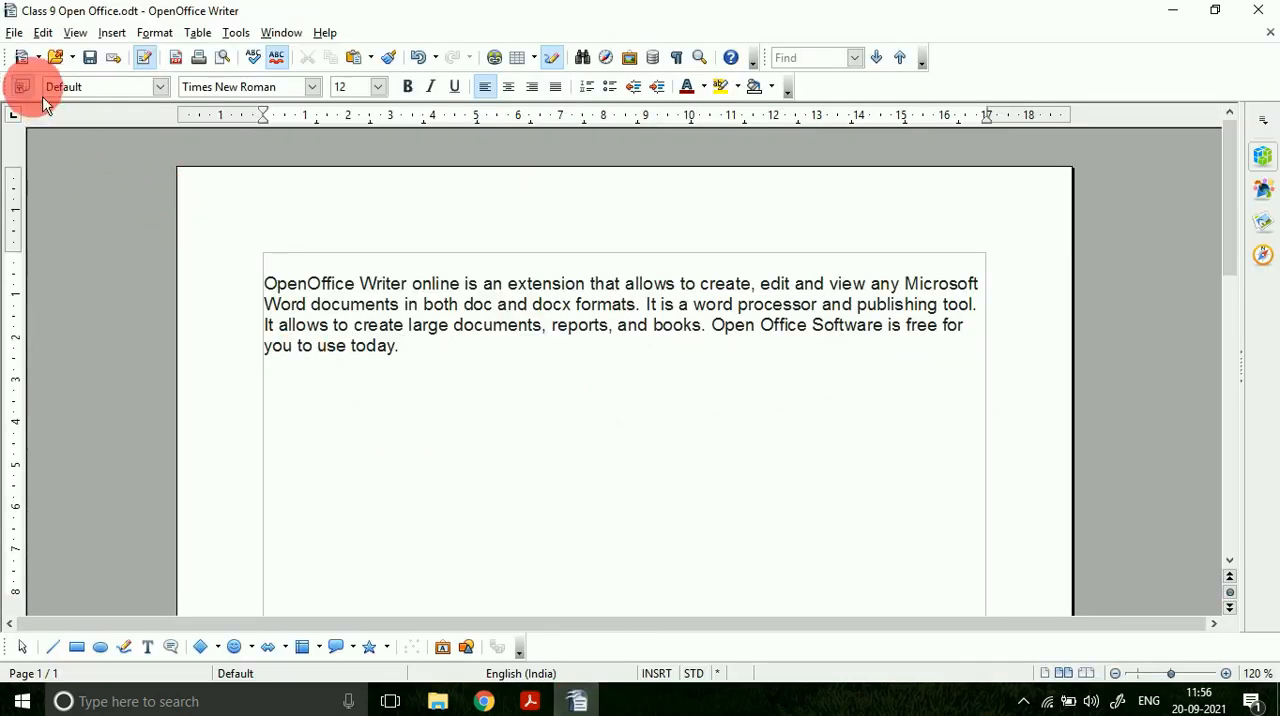
left_click(14, 32)
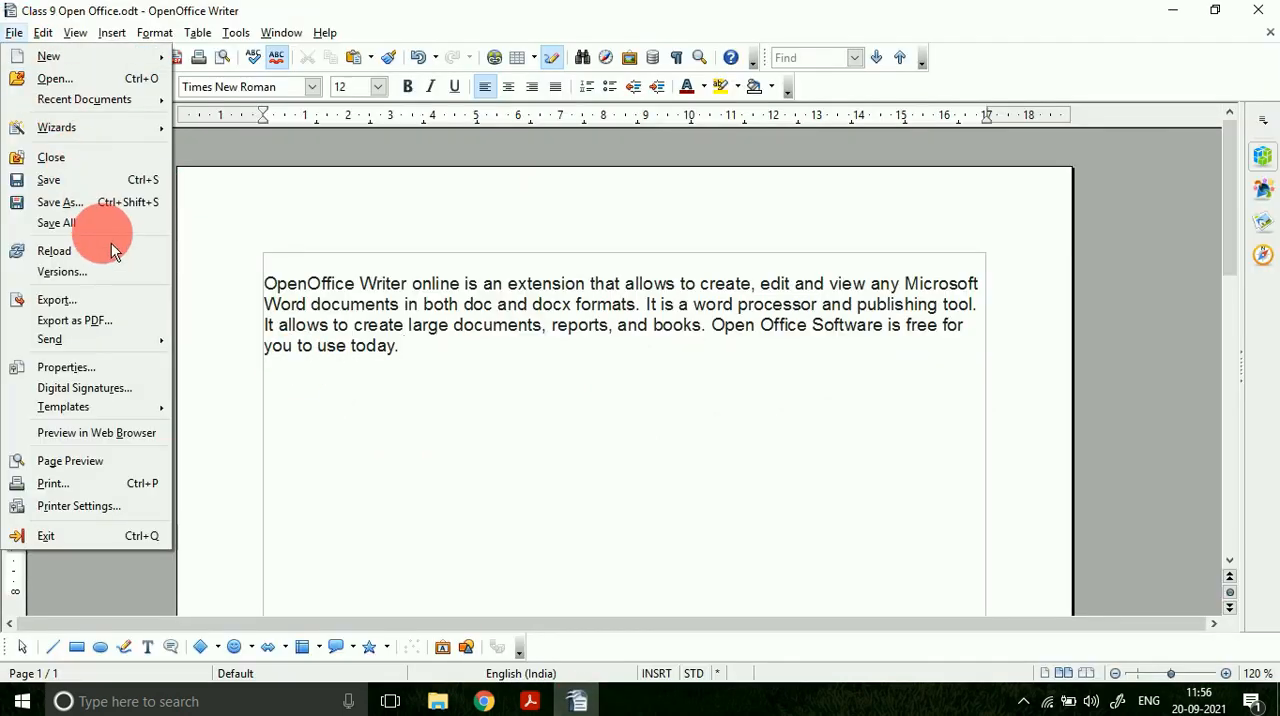
left_click(90, 183)
Step: Open Save As, browse New Volume (F:), Downloads and Desktop, examine the available file types, and cancel saving
left_click(16, 32)
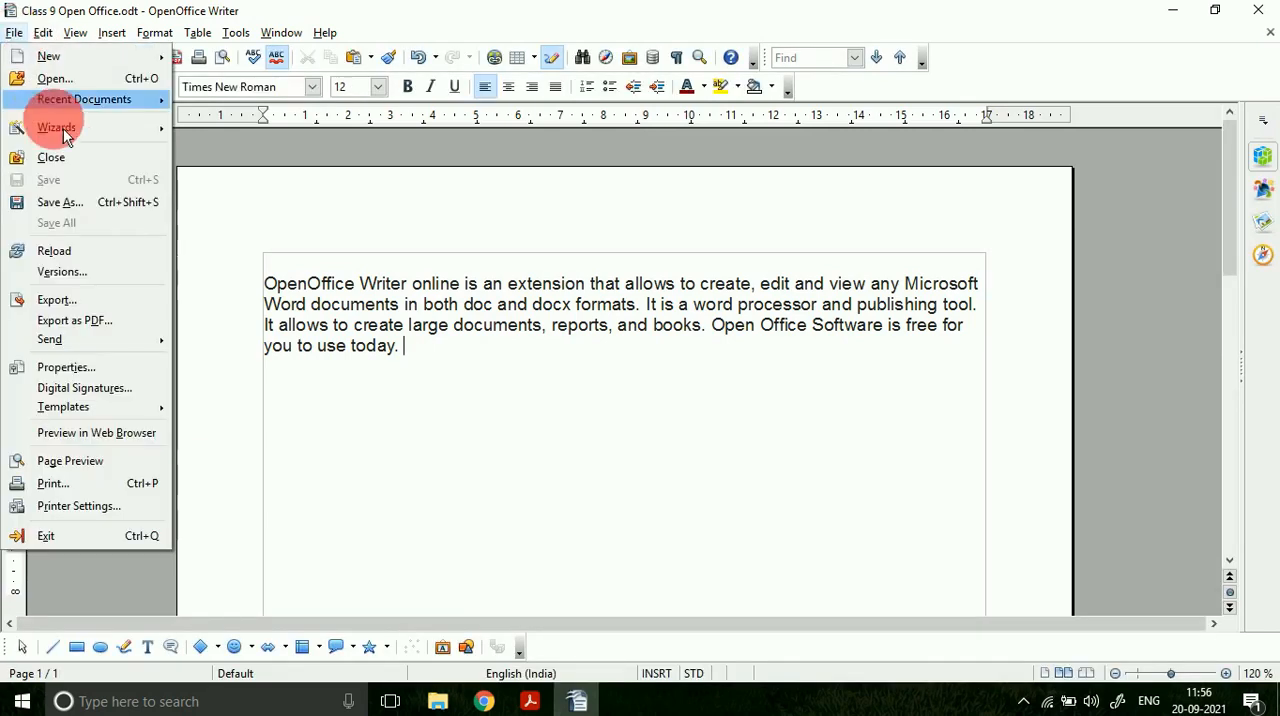
left_click(75, 200)
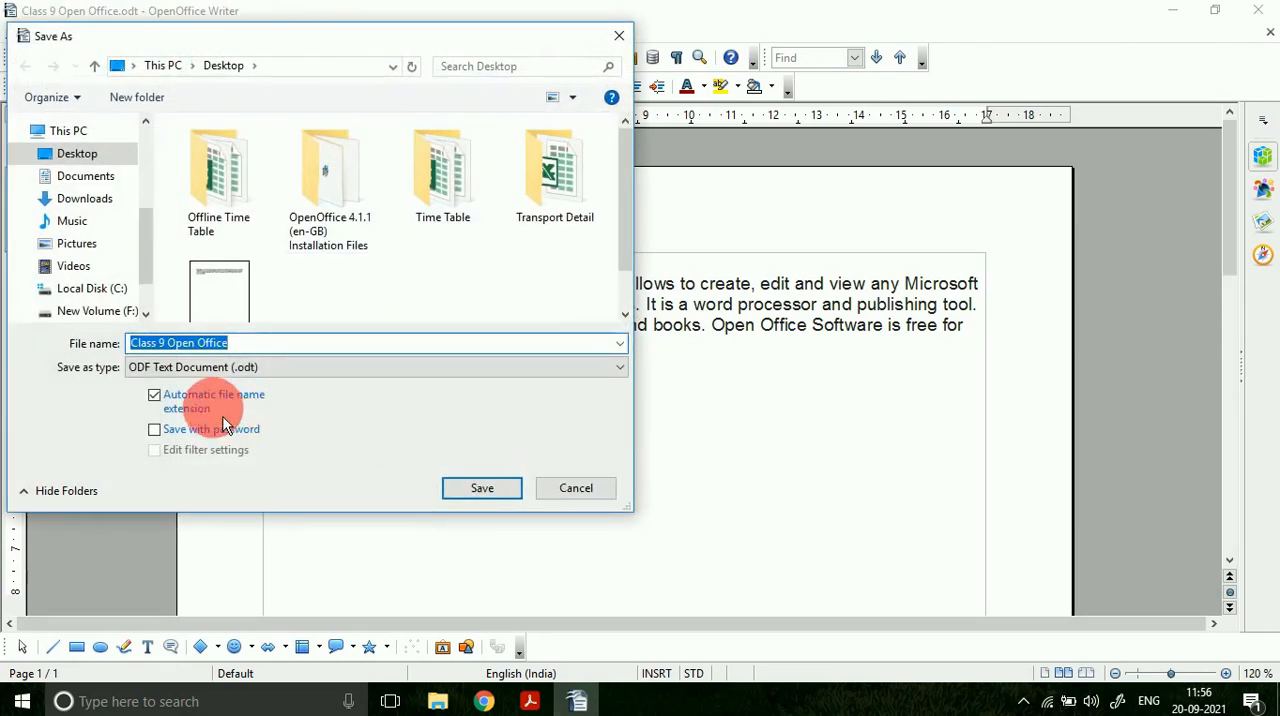
left_click_drag(144, 248, 156, 273)
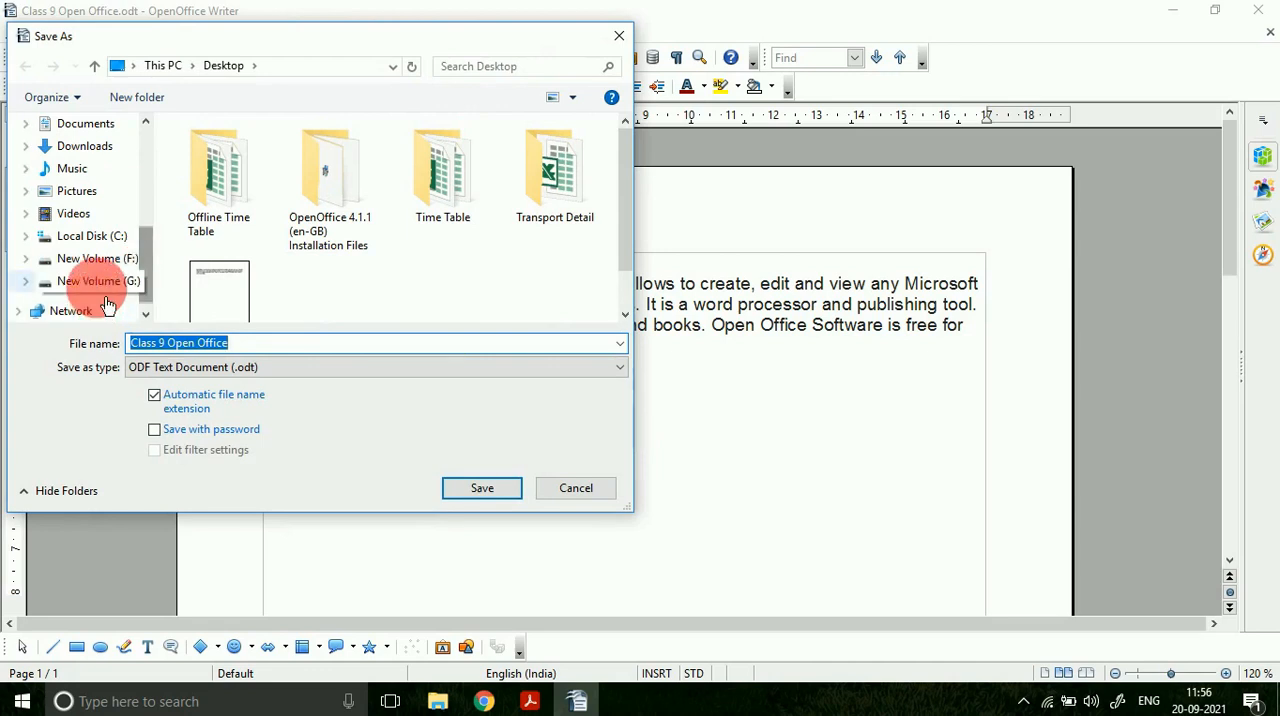
left_click(100, 260)
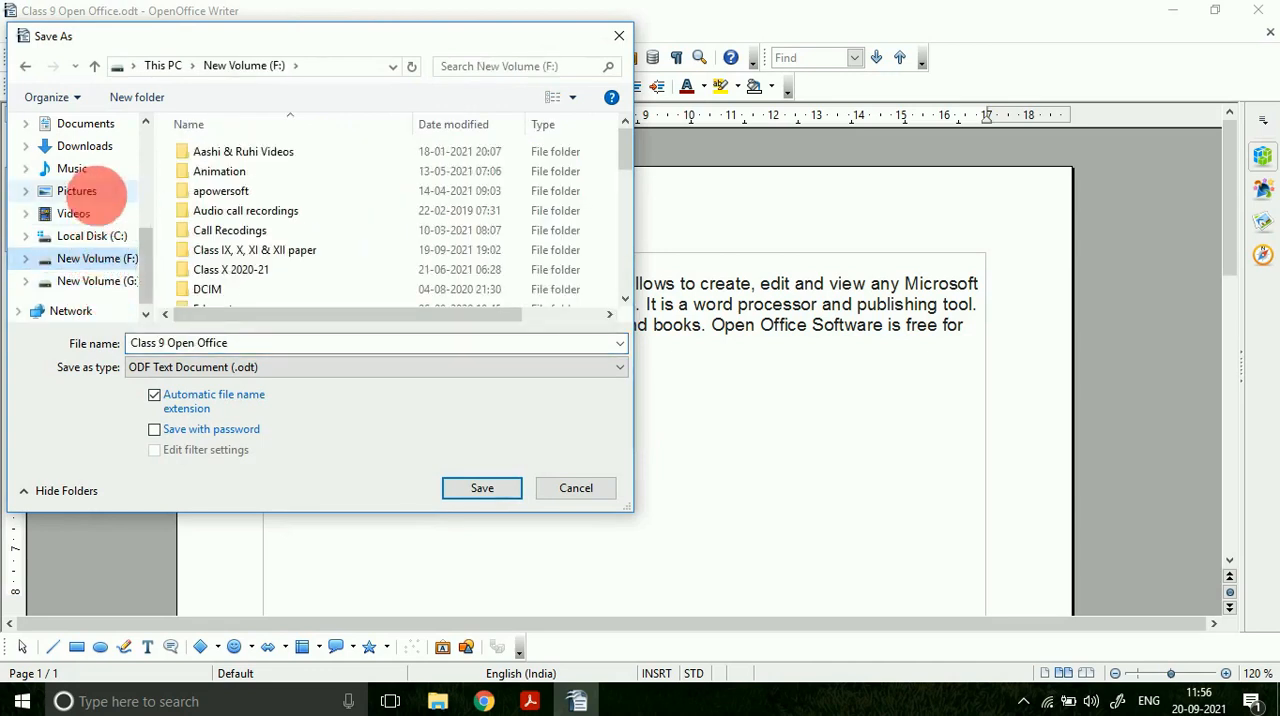
left_click(85, 146)
left_click_drag(150, 272, 140, 128)
left_click(80, 123)
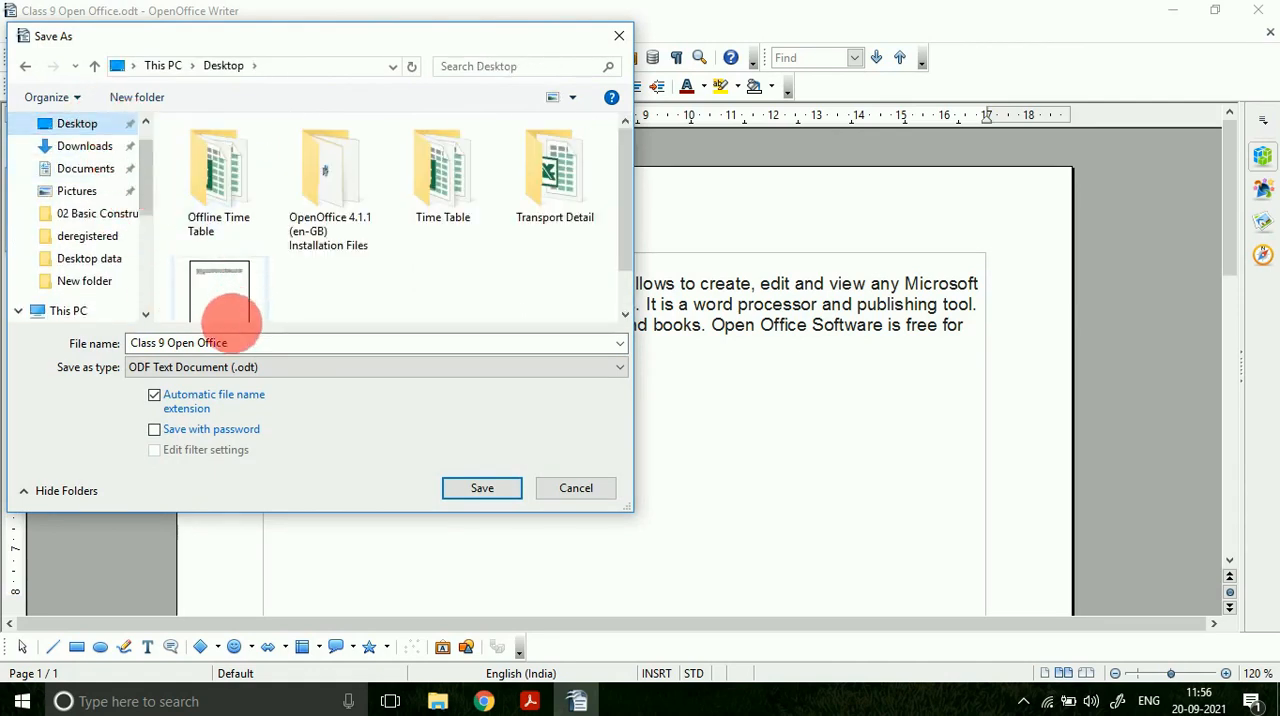
left_click(231, 370)
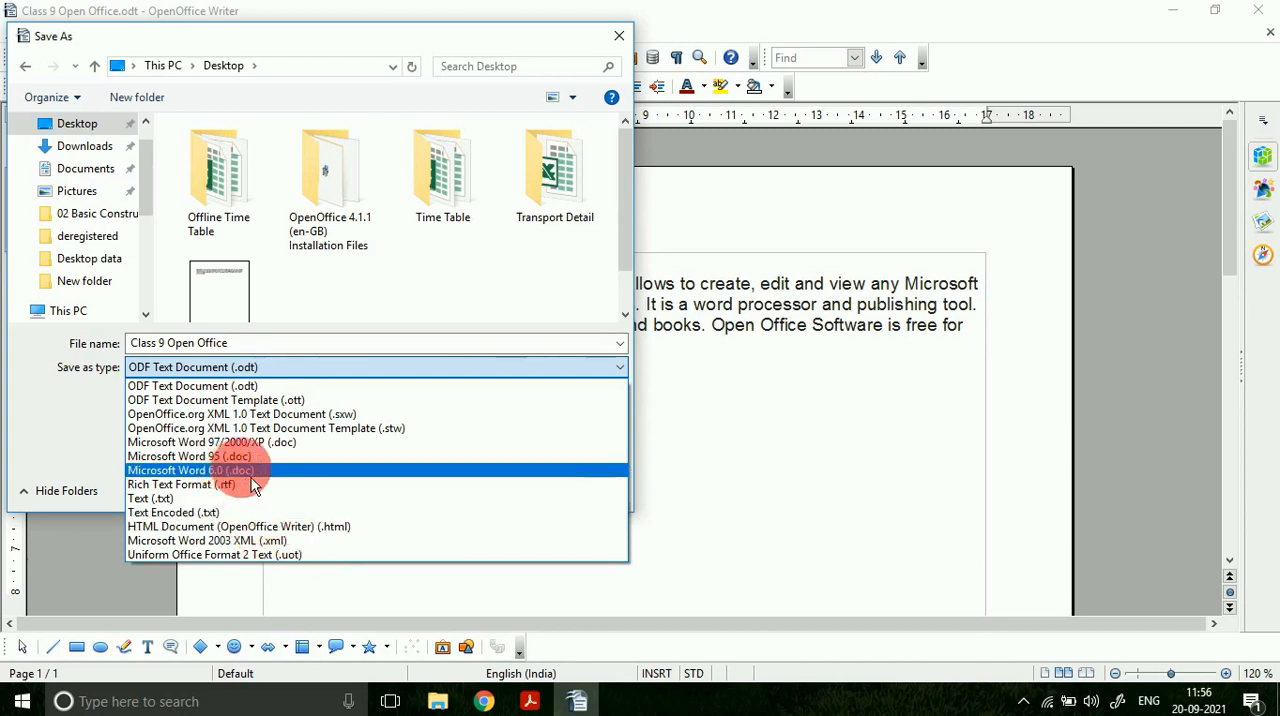
left_click(671, 375)
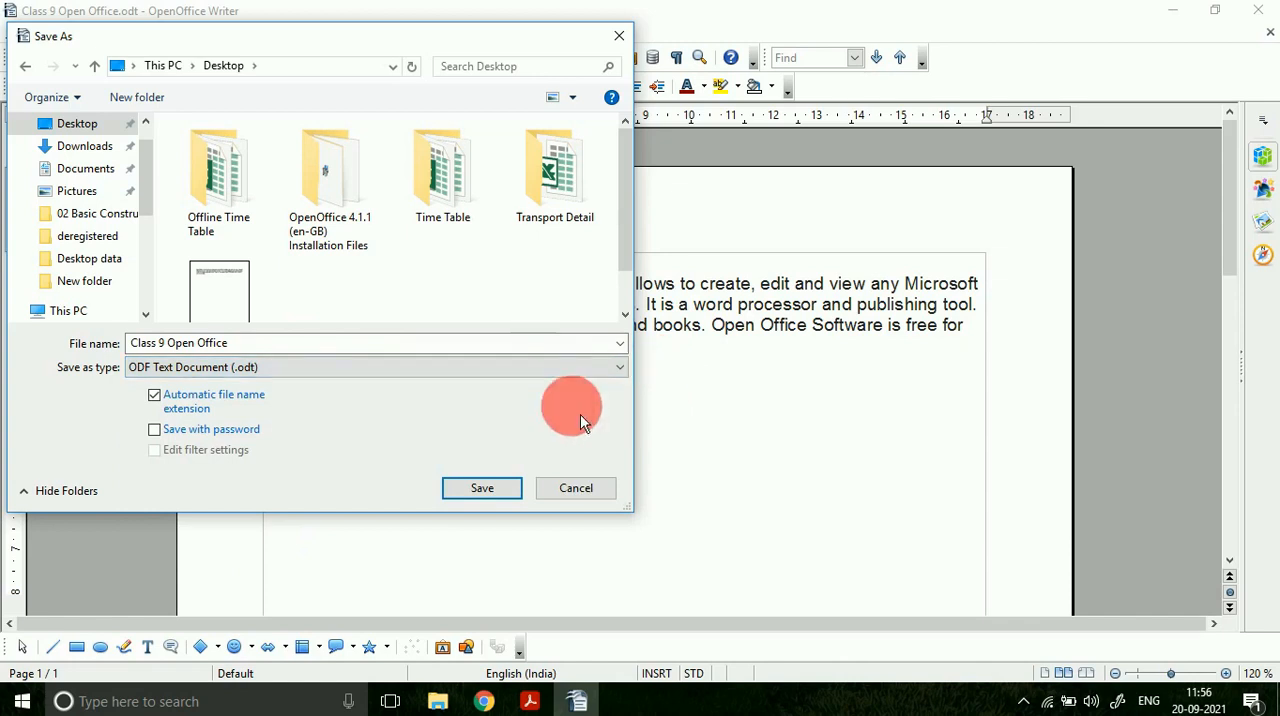
left_click(592, 497)
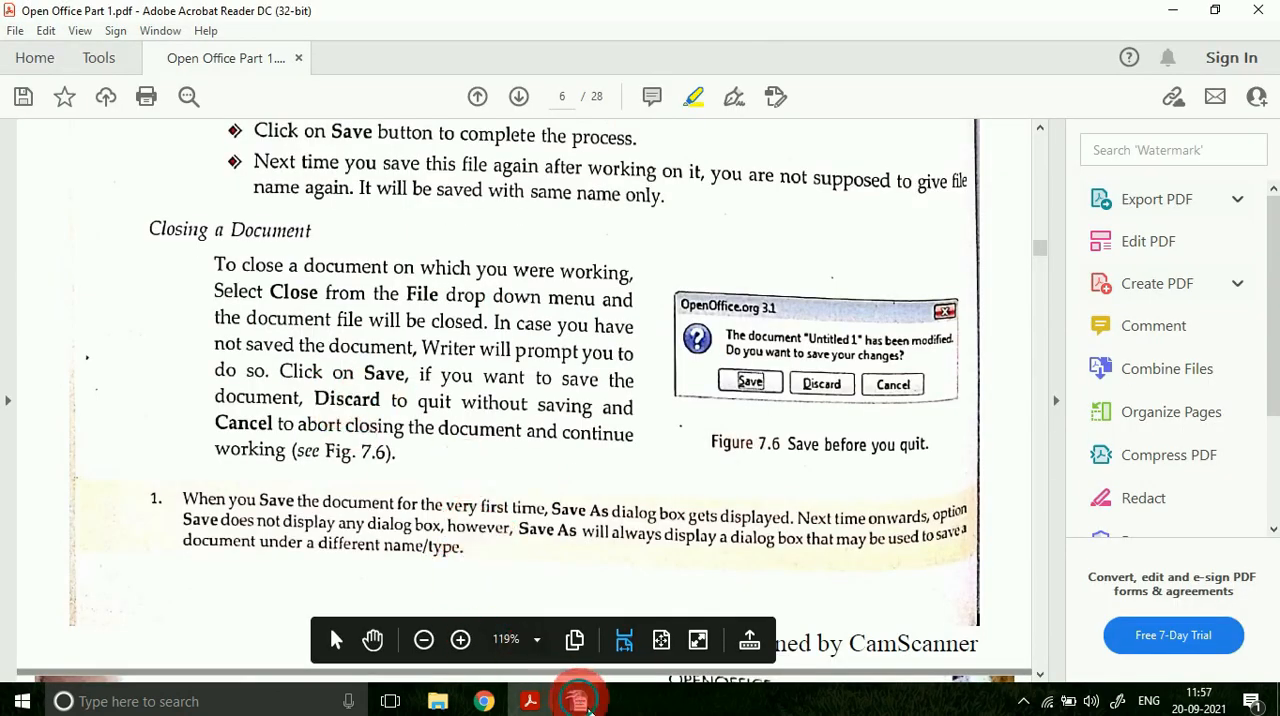
Step: Switch to OpenOffice Writer, close it, and reopen Class 9 Open Office.odt from the desktop
left_click(576, 701)
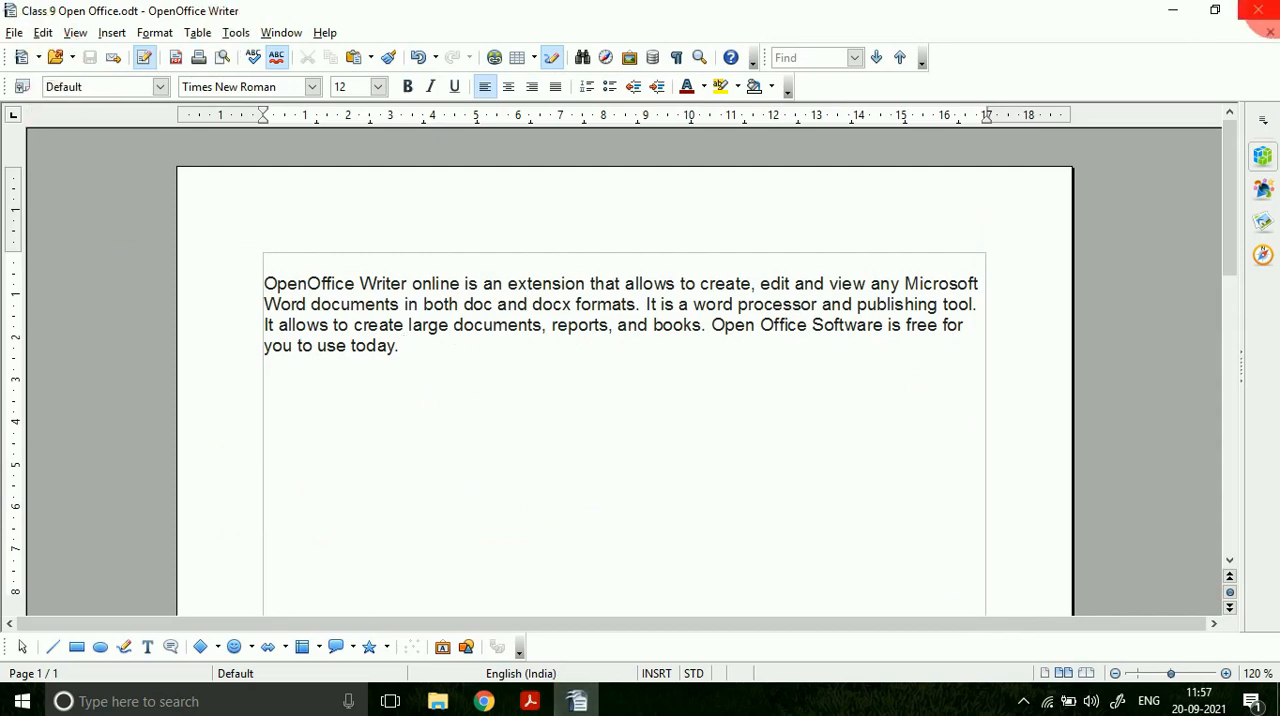
left_click(1258, 10)
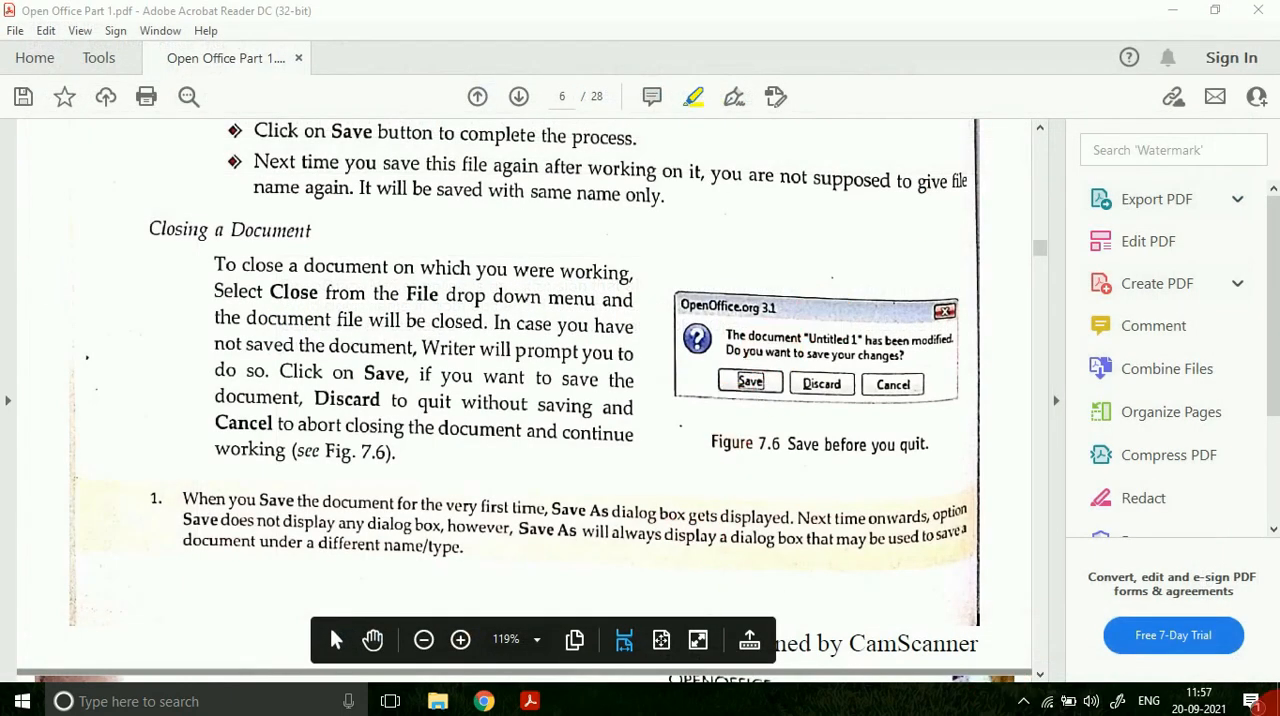
left_click(138, 546)
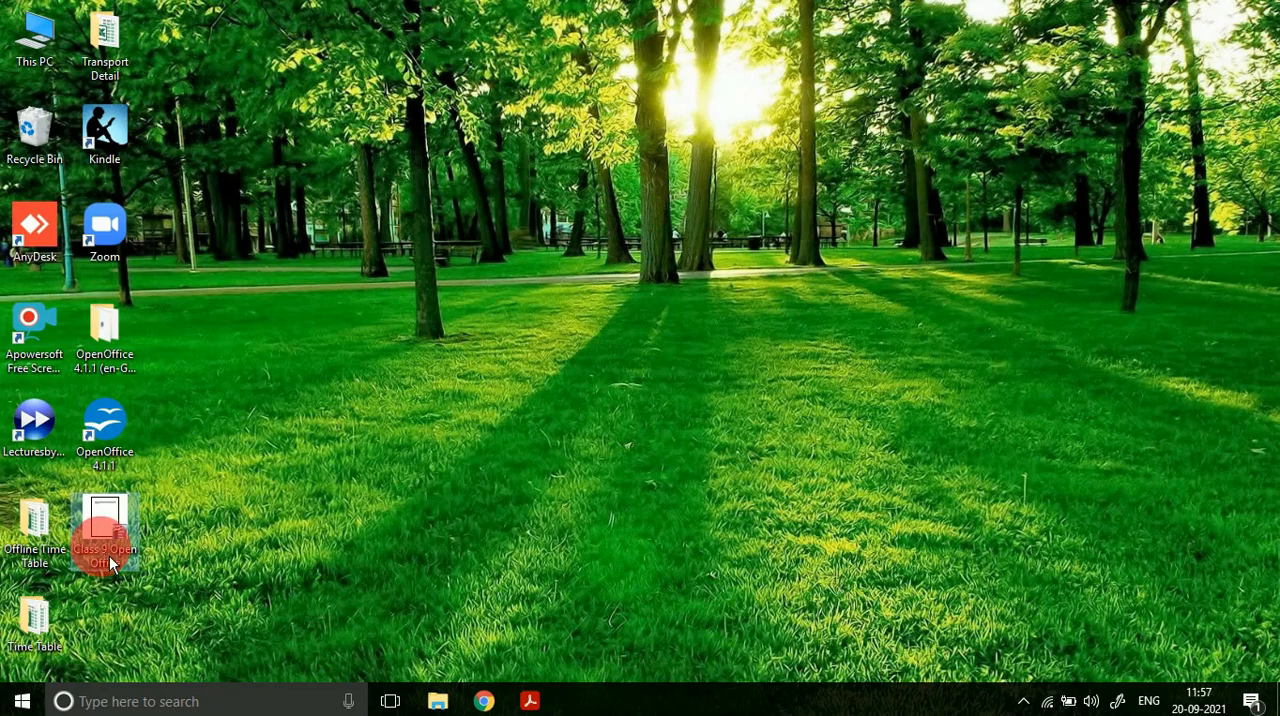
double_click(110, 558)
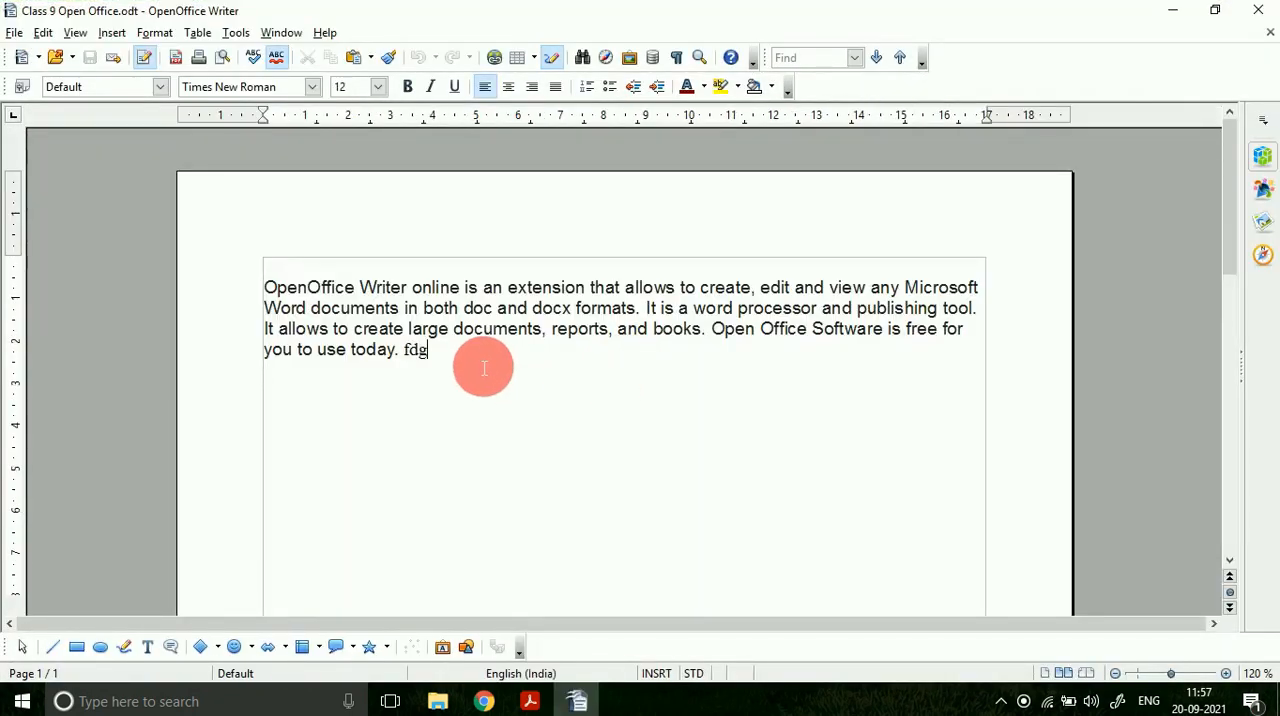
Step: Add filler letters after "today.", try to close the Writer window, and cancel at the save prompt
type("dfgdfg")
left_click(1258, 10)
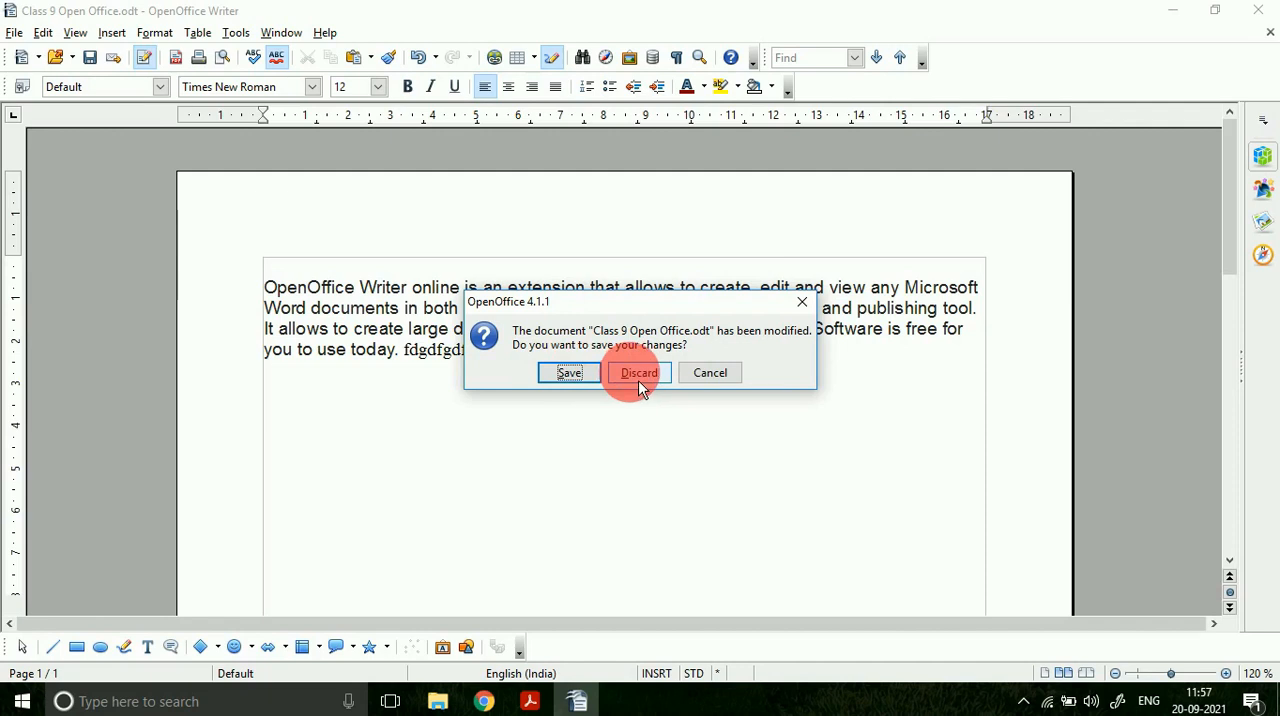
left_click(709, 374)
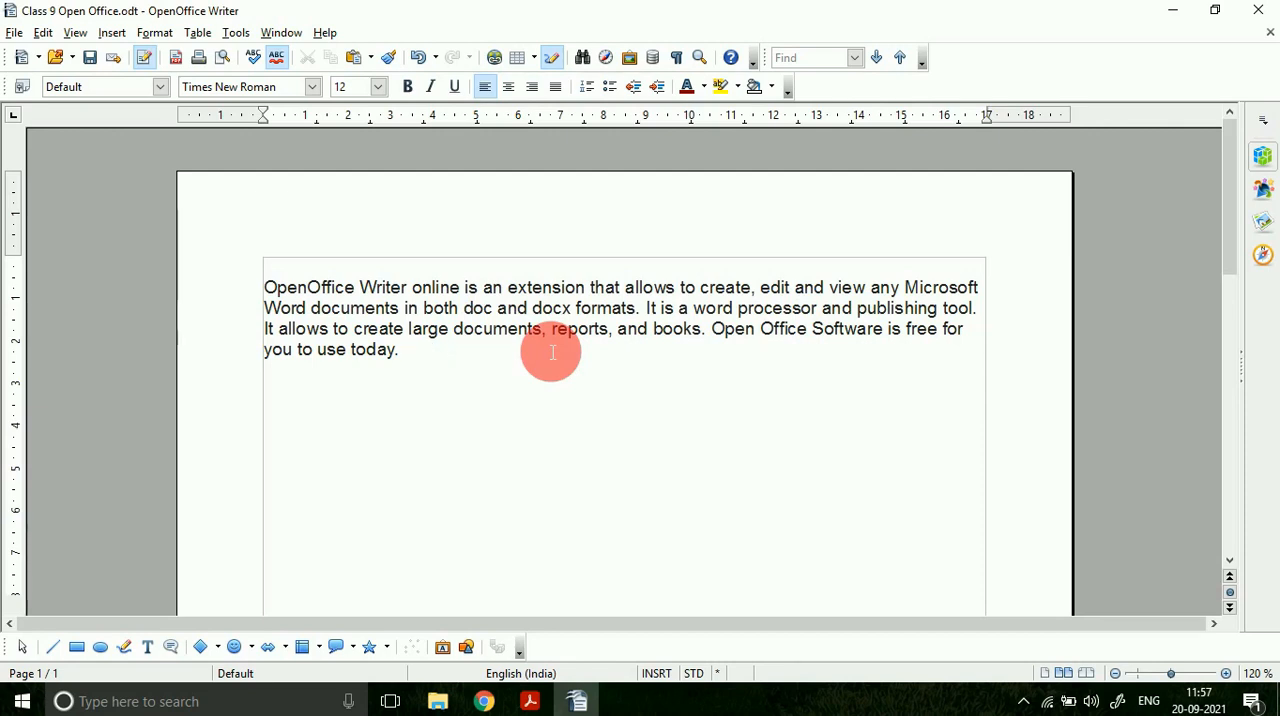
Step: Remove the filler letters after "today.", try to close the document with the Close command, and cancel
left_click(16, 34)
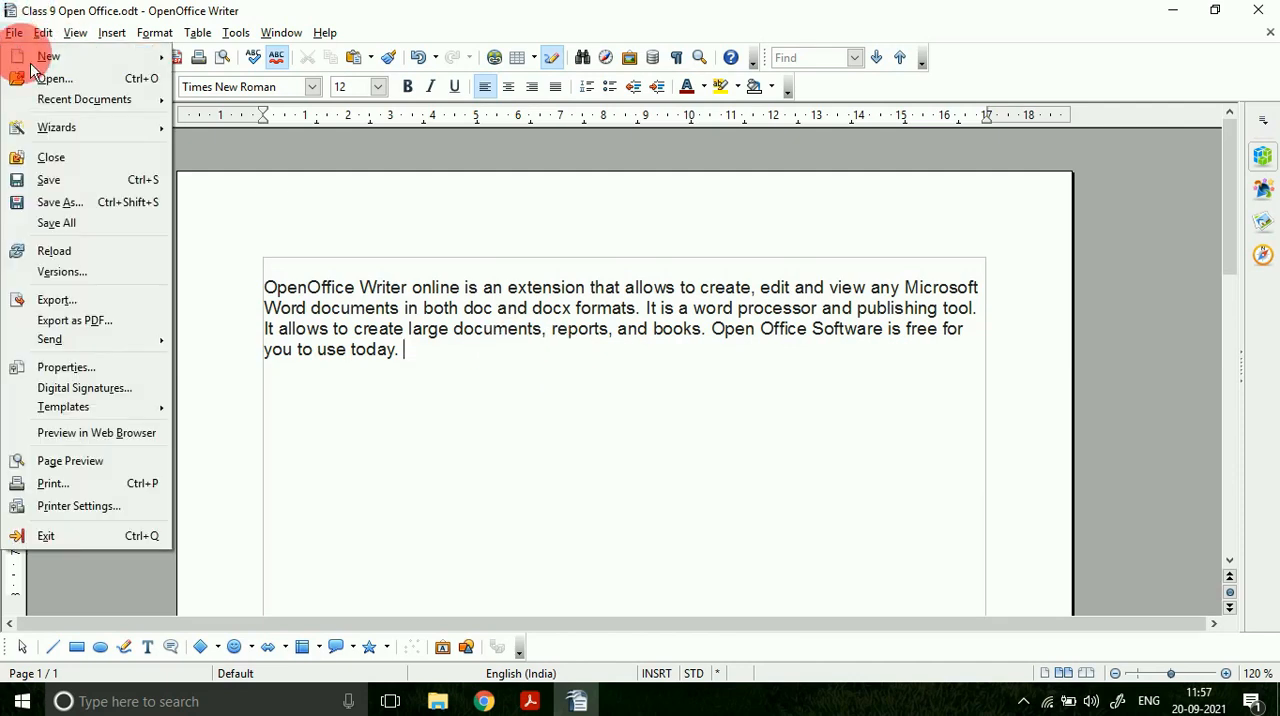
left_click(63, 166)
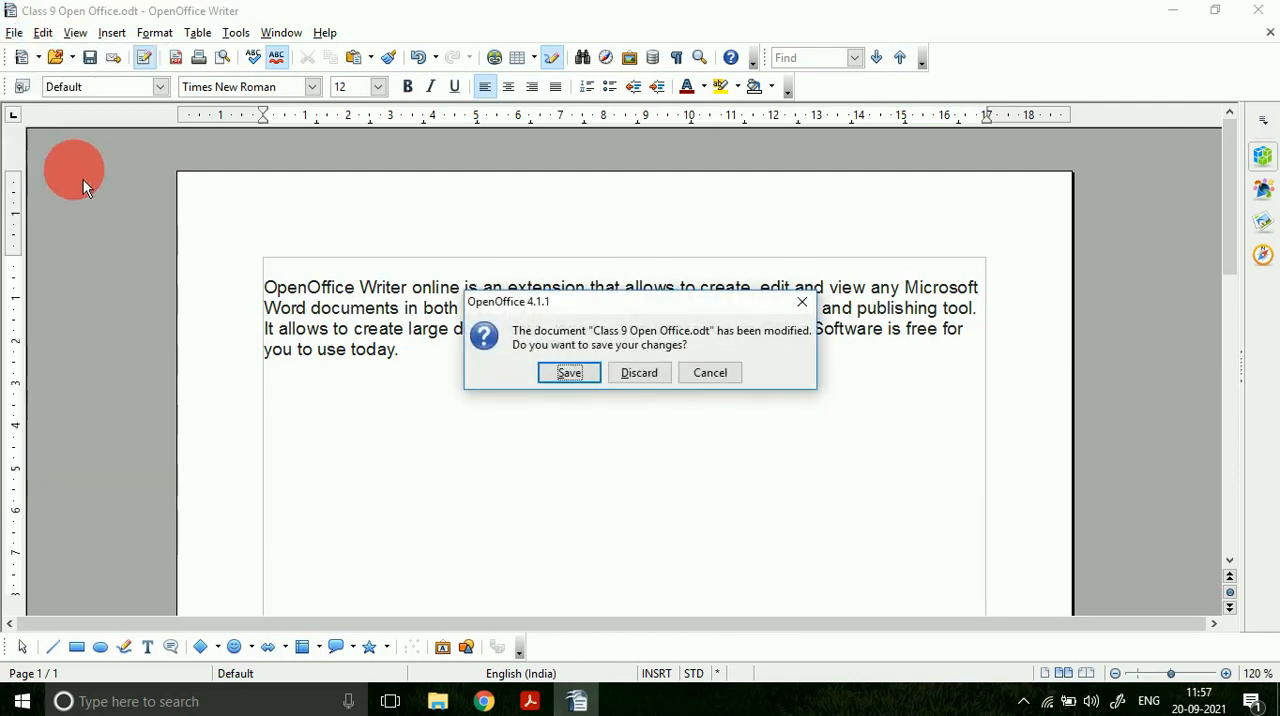
left_click(710, 372)
Step: Switch to the PDF and highlight the heading "Closing a Document" and the word "application" under Exit from Writer
key("alt+Tab")
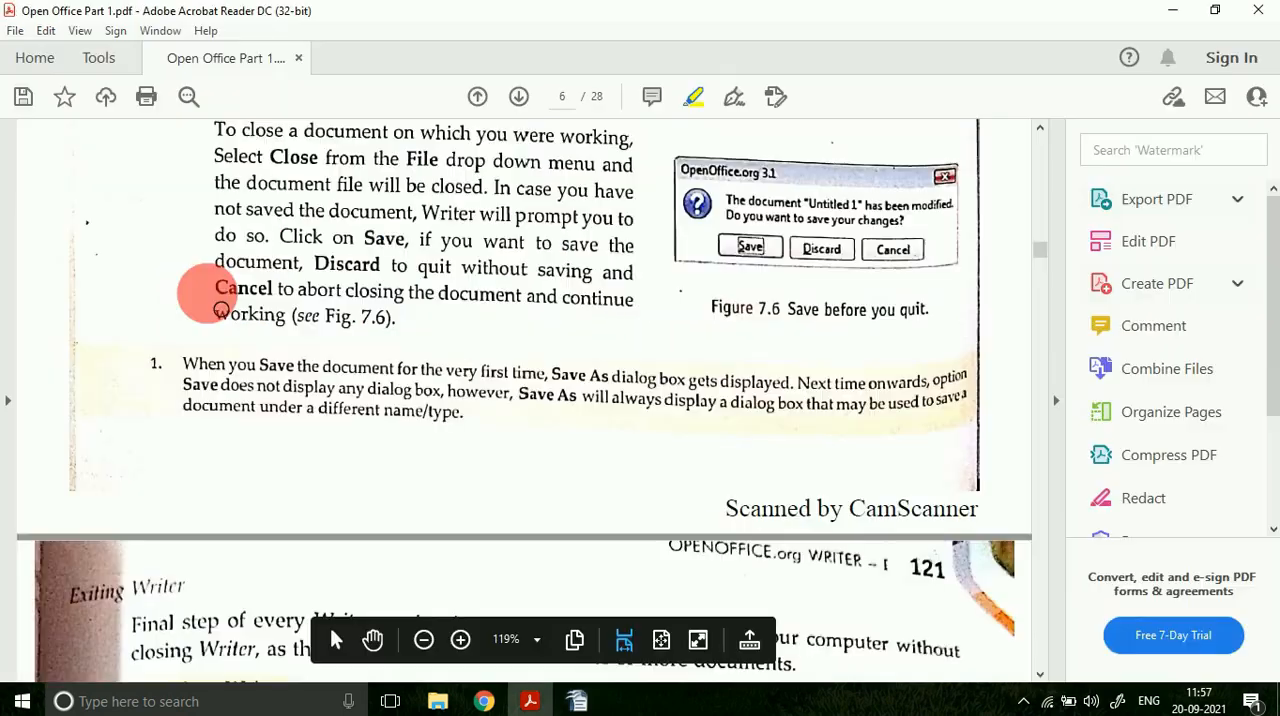
scroll(194, 289, "up", 2)
left_click_drag(149, 186, 337, 183)
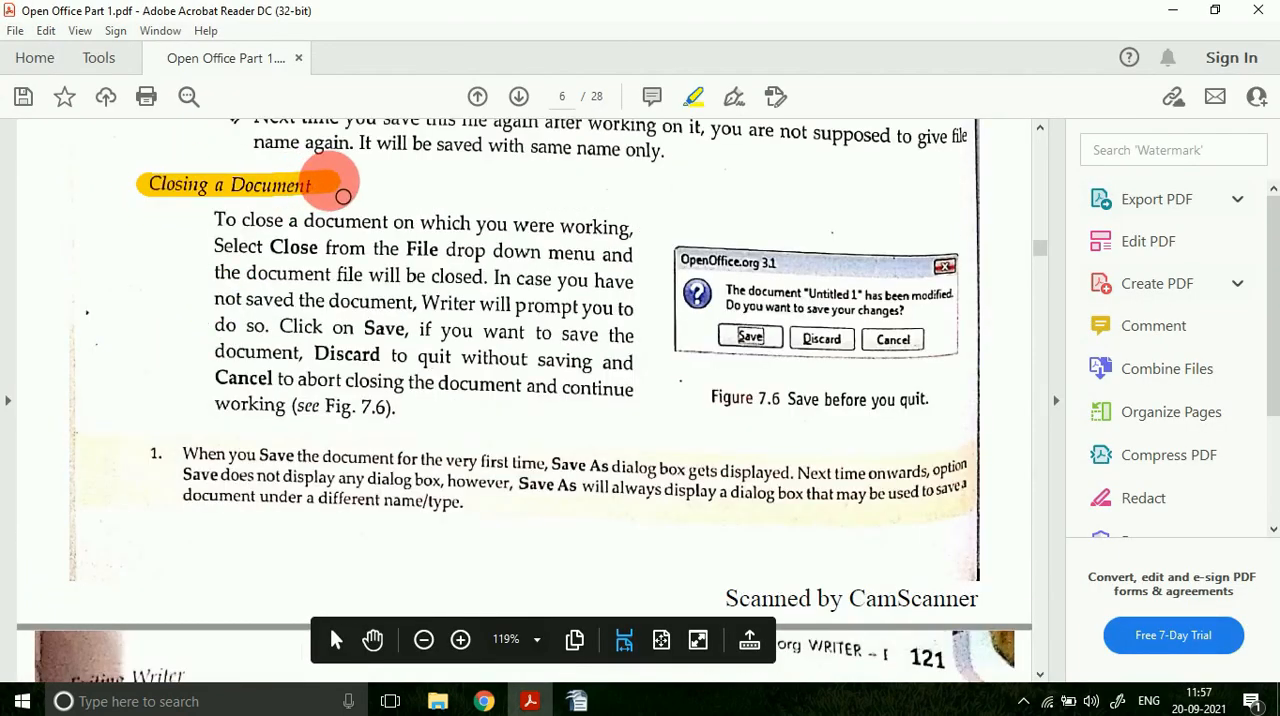
scroll(271, 337, "down", 8)
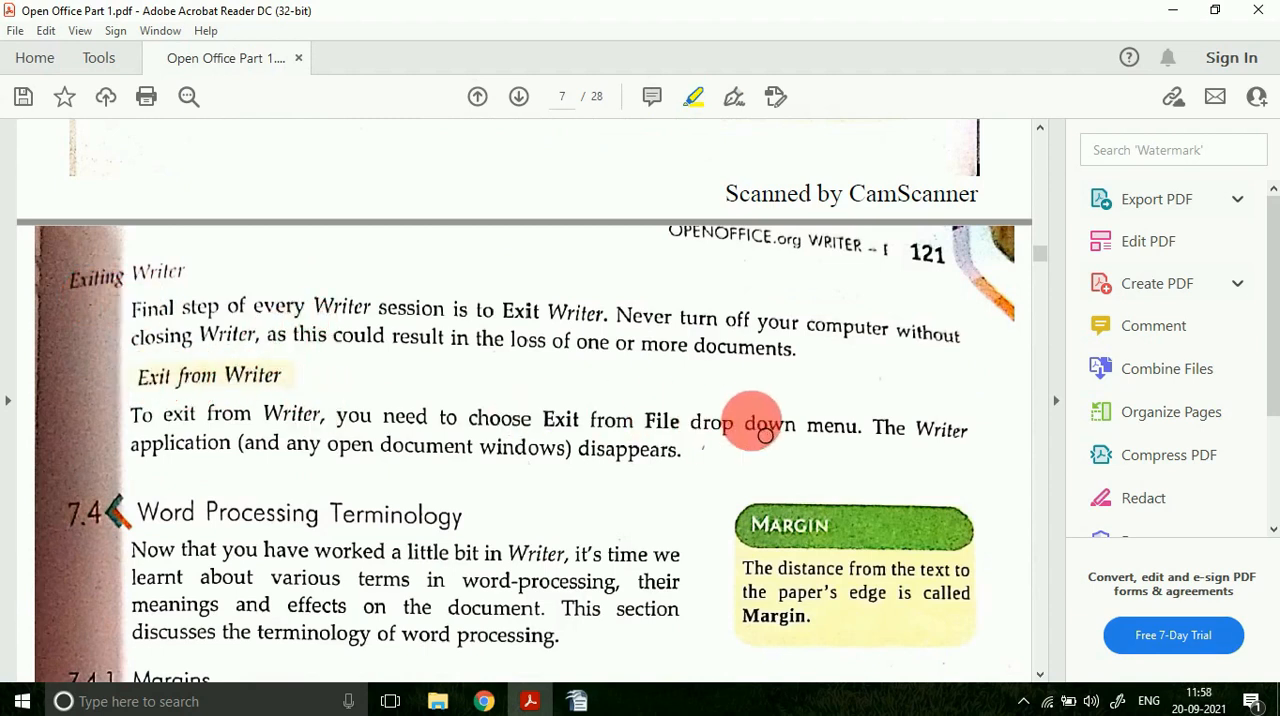
left_click_drag(133, 447, 220, 456)
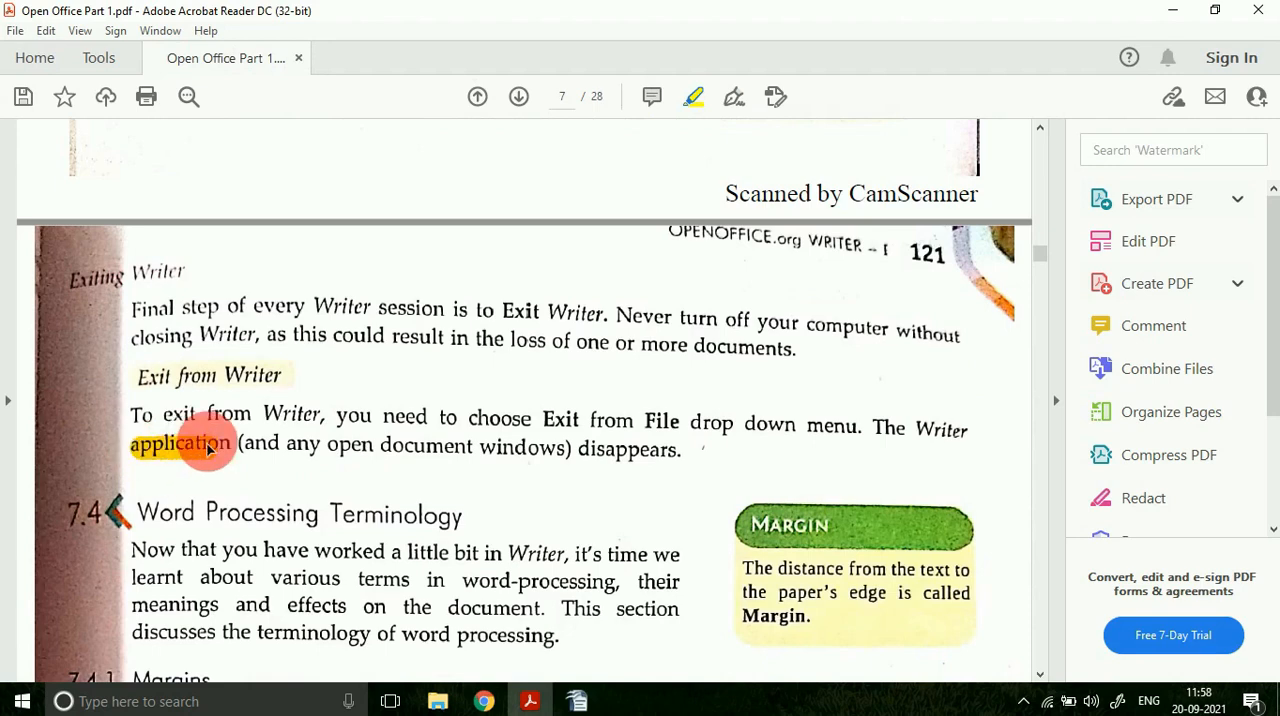
Step: Switch to OpenOffice Writer and look up the Exit command without exiting the program
left_click(578, 700)
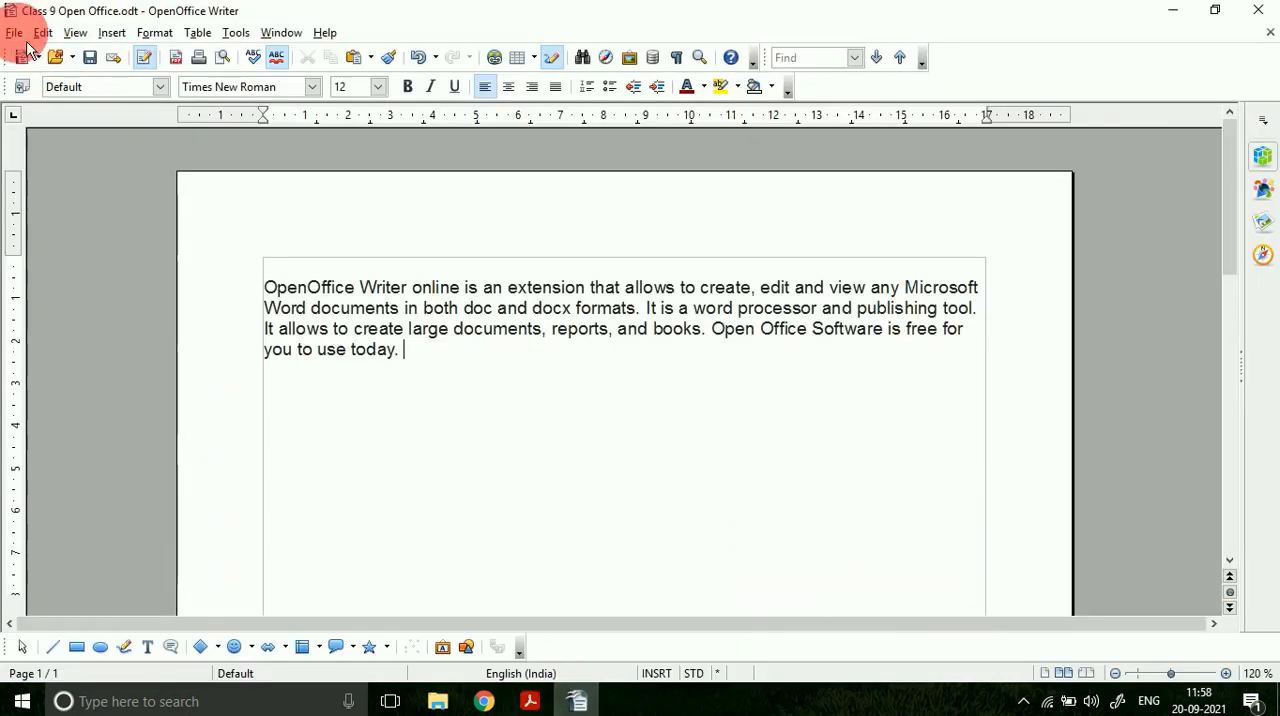
left_click(14, 32)
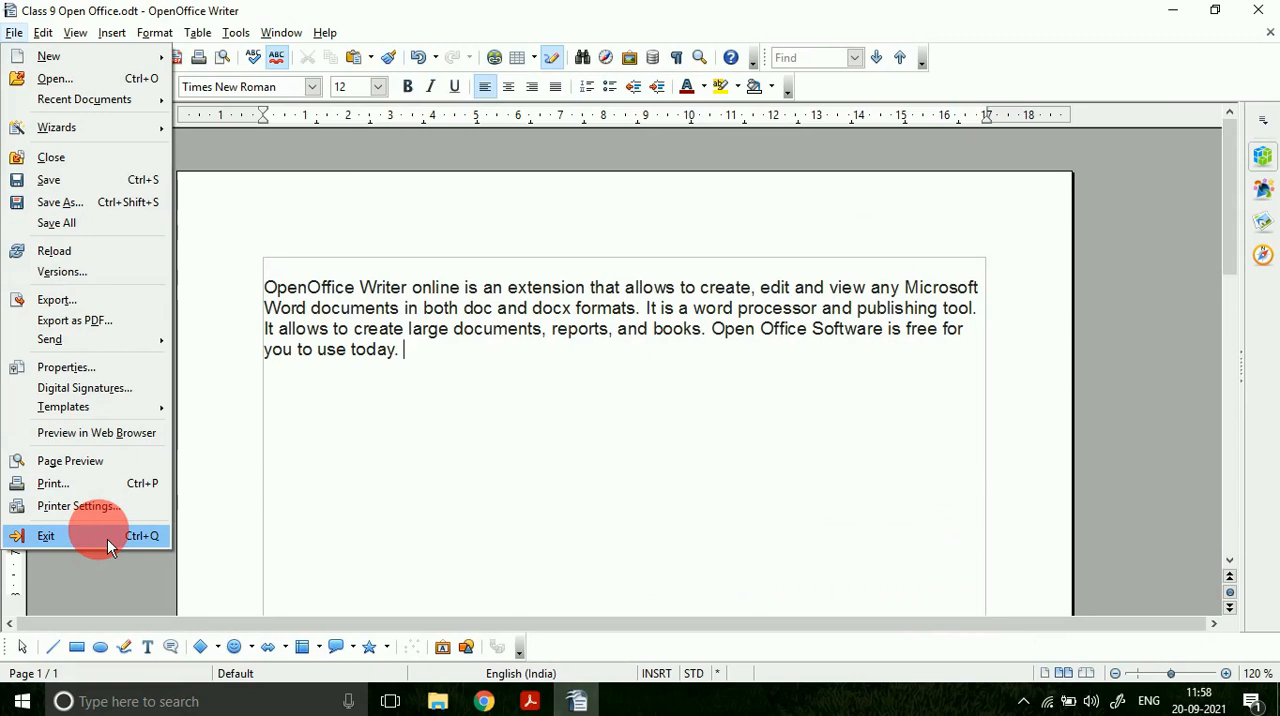
left_click(390, 560)
Step: Switch to the PDF and highlight the Margins heading in section 7.4.1
left_click(530, 700)
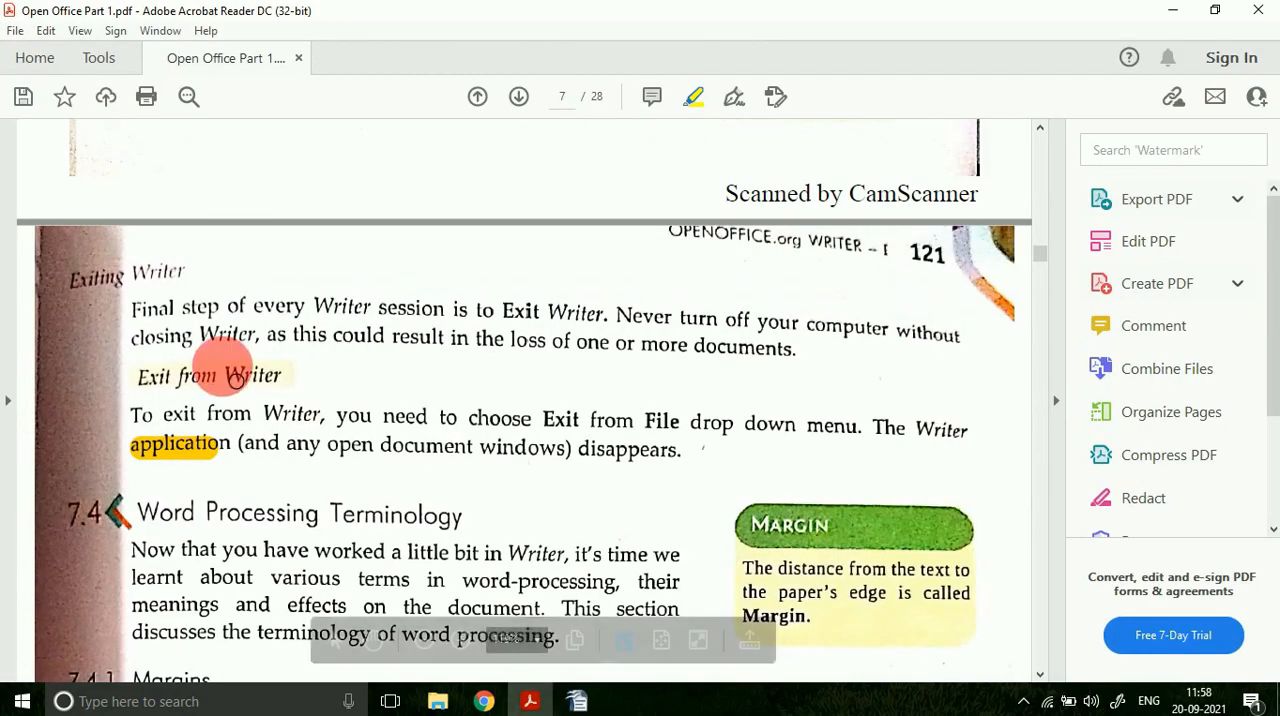
scroll(300, 480, "down", 3)
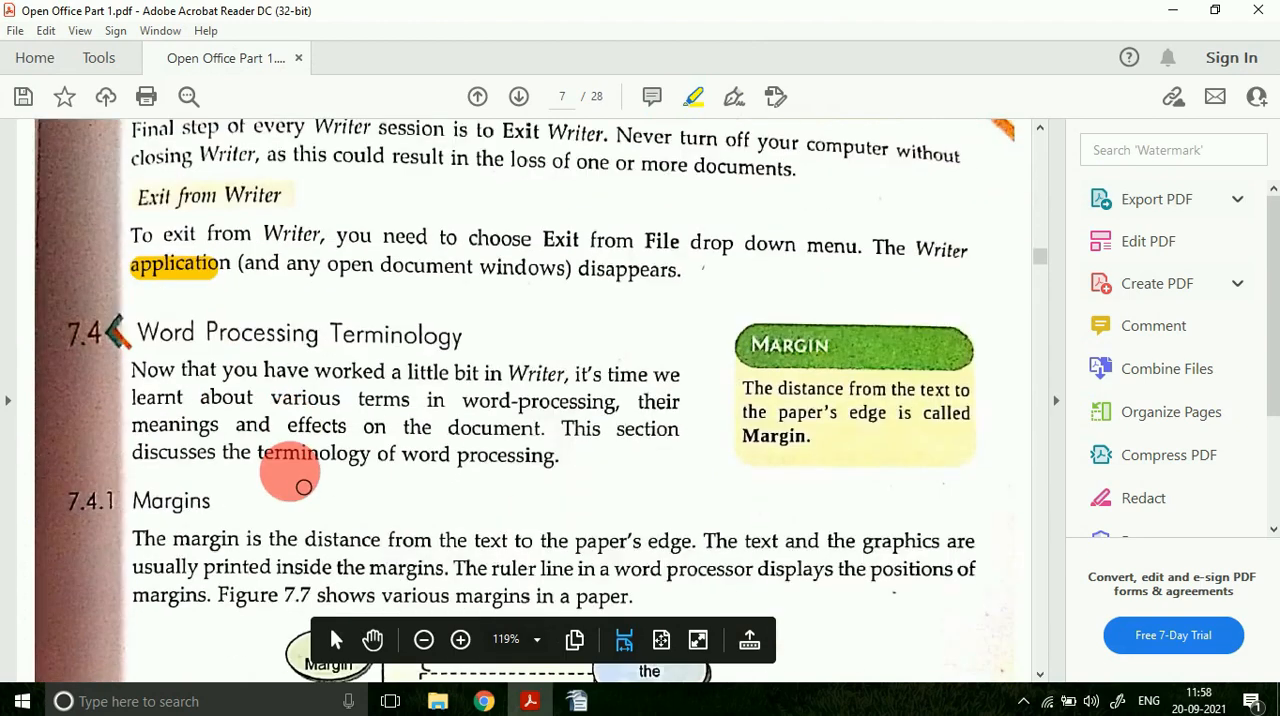
scroll(304, 487, "down", 2)
left_click_drag(128, 366, 210, 366)
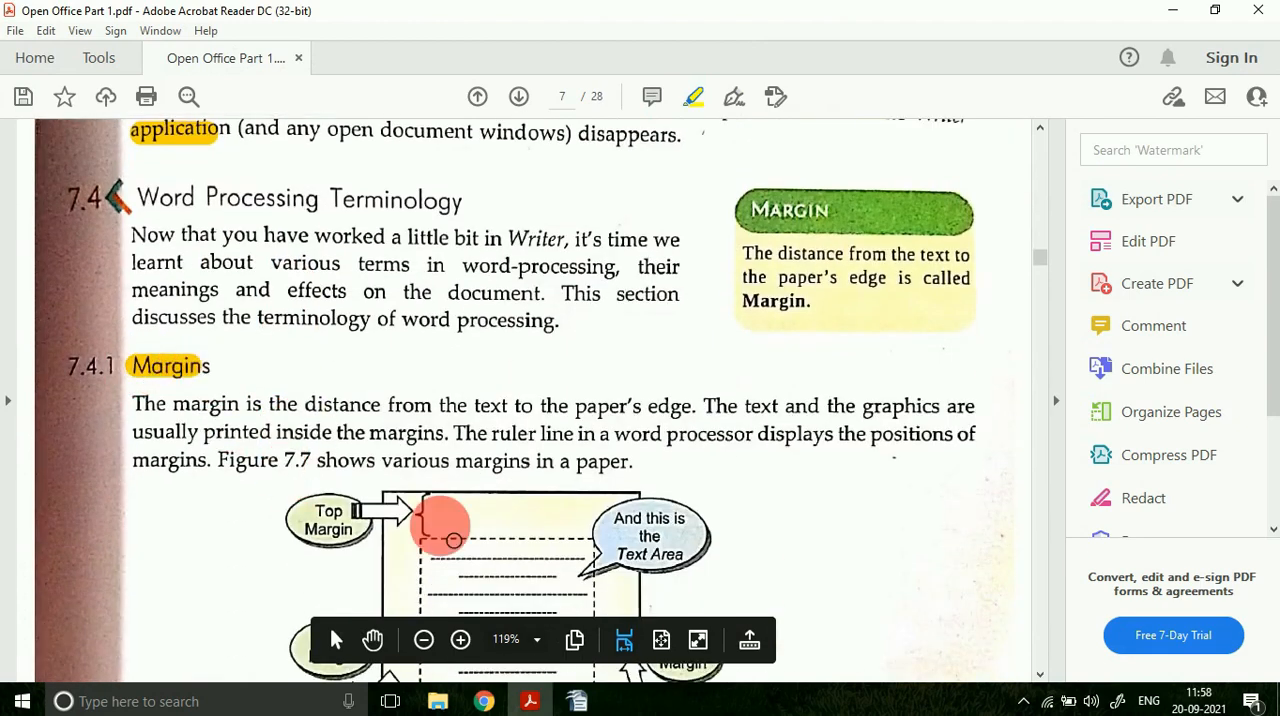
Step: Highlight the left, top, right and bottom margin brackets in the page diagram below the Margins paragraph
scroll(454, 540, "down", 2)
scroll(418, 400, "down", 1)
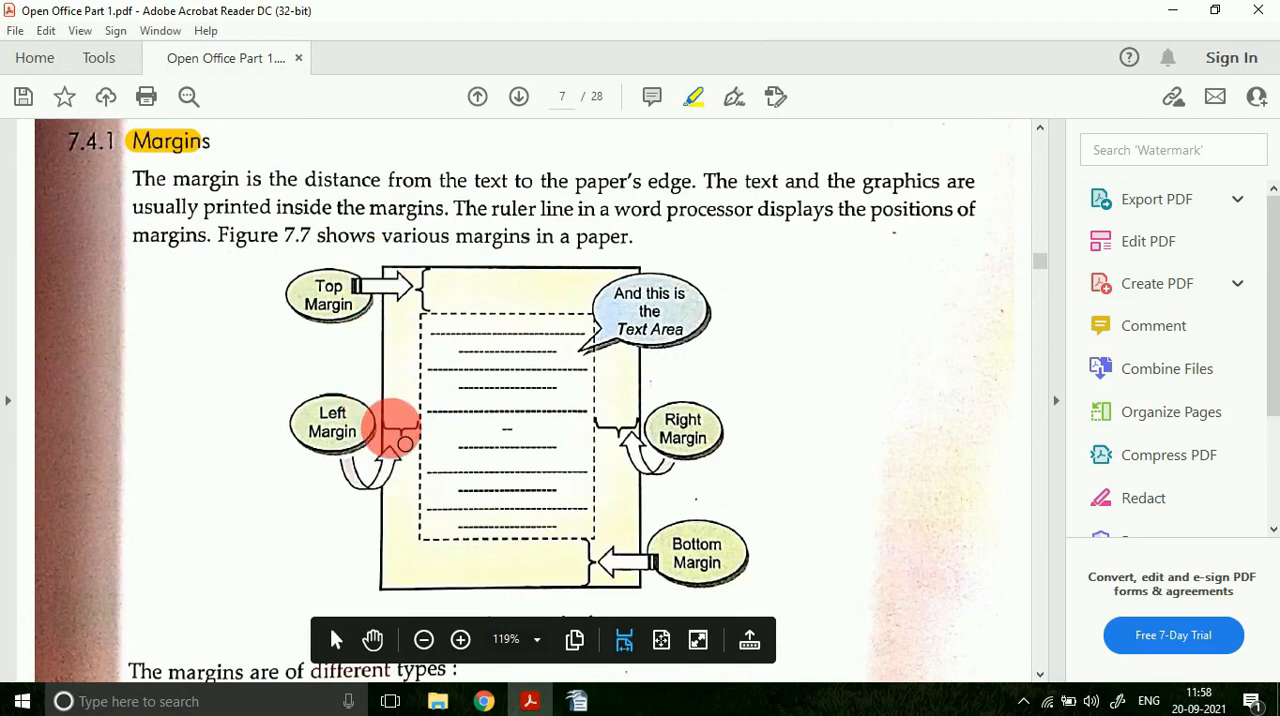
left_click_drag(382, 428, 424, 428)
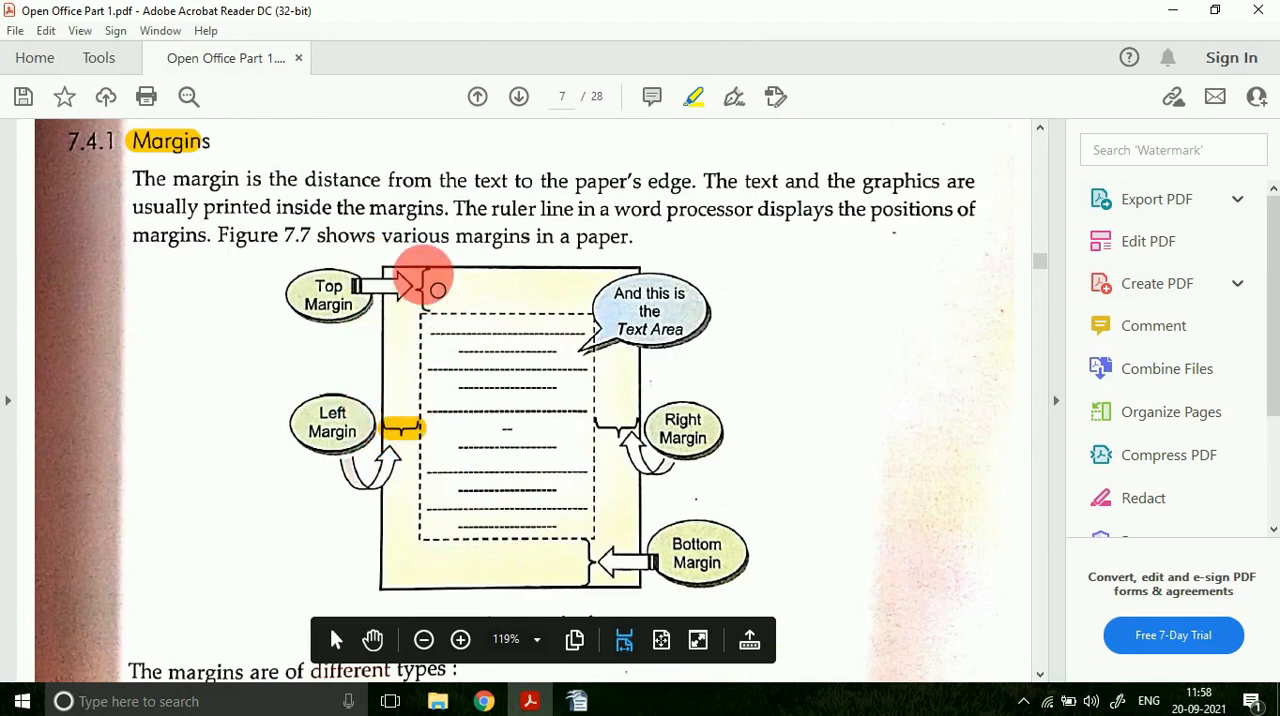
left_click_drag(424, 270, 425, 308)
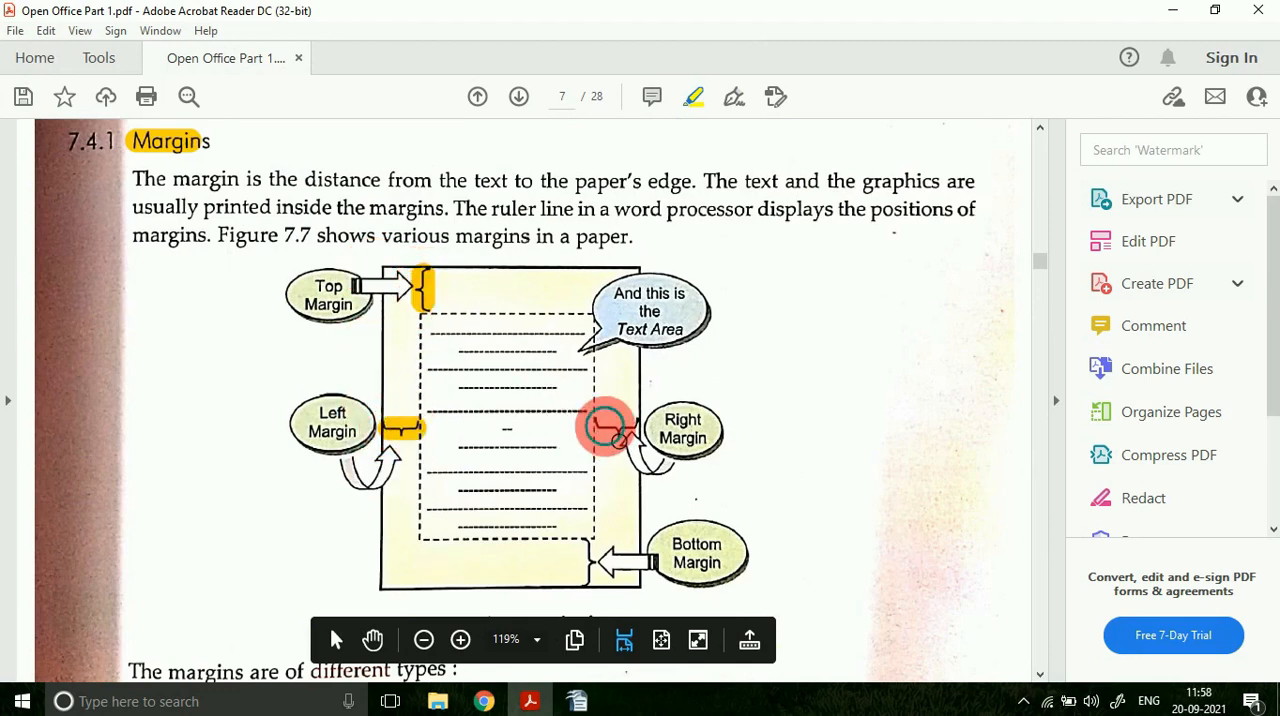
left_click_drag(605, 427, 647, 426)
left_click_drag(586, 581, 584, 531)
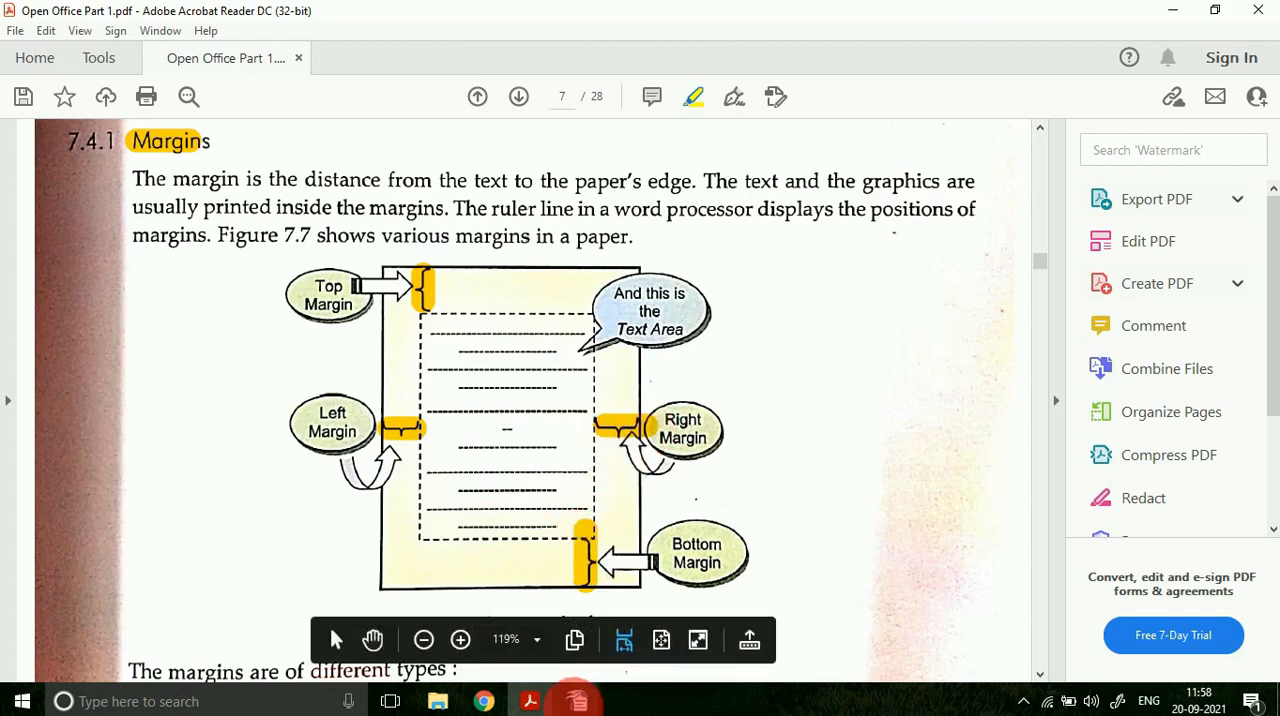
Step: Switch to OpenOffice Writer, zoom out to 35 %, and examine the page margins around the paragraph, selecting and deselecting its text
left_click(577, 701)
left_click(1116, 674)
left_click(1116, 674)
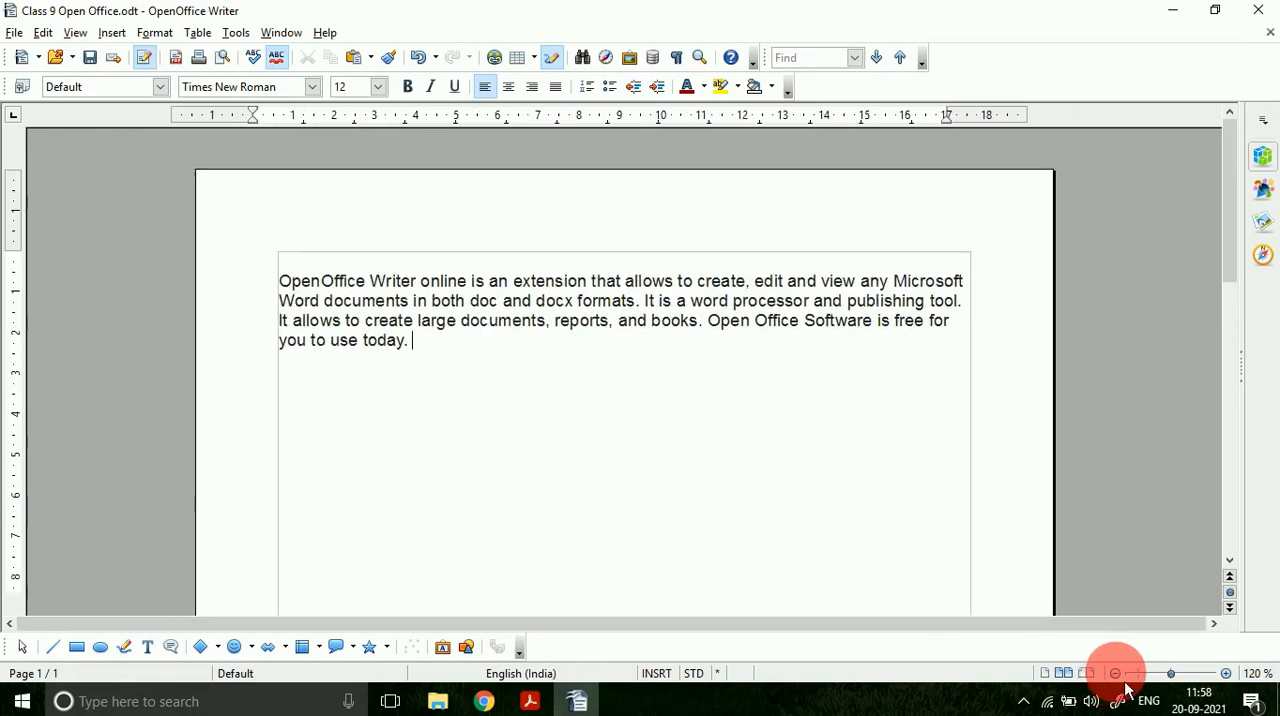
left_click(1116, 674)
left_click(1116, 674)
left_click(1116, 674)
left_click(1116, 674)
left_click(1116, 674)
left_click(1116, 674)
left_click(1116, 674)
left_click(1116, 674)
left_click(1116, 674)
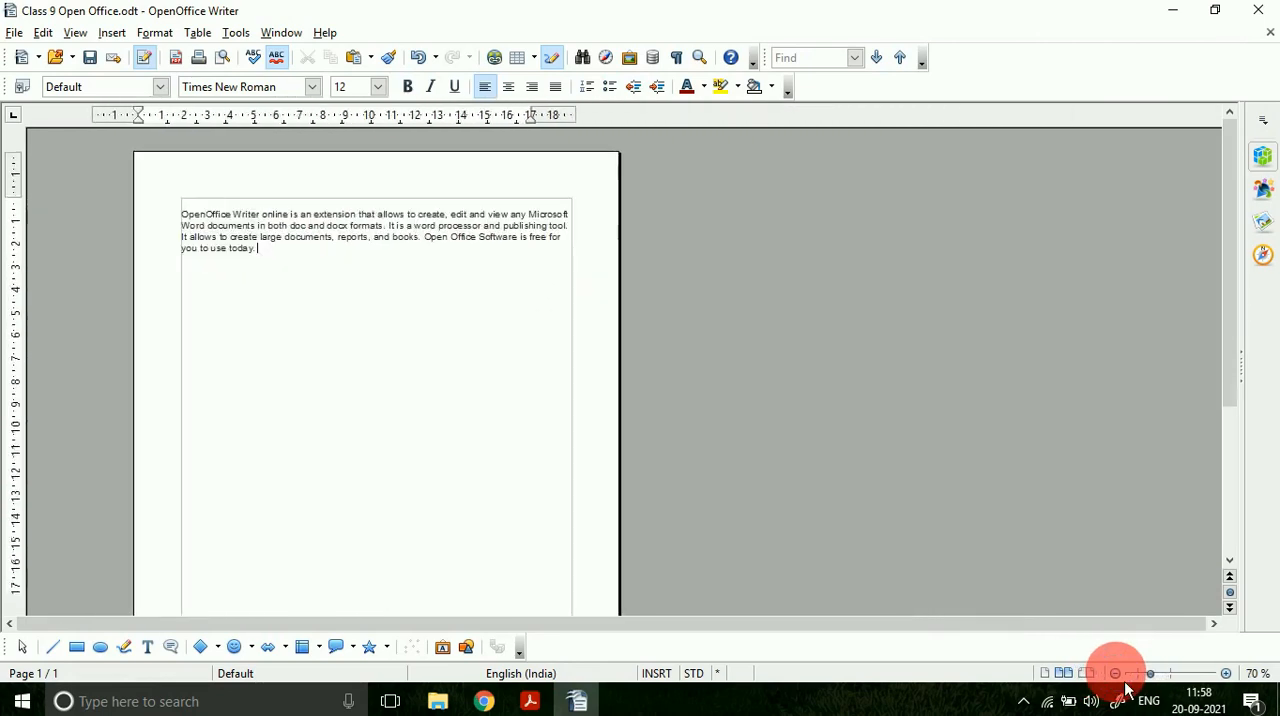
left_click(1116, 674)
left_click(1116, 674)
left_click(1116, 674)
left_click(1116, 674)
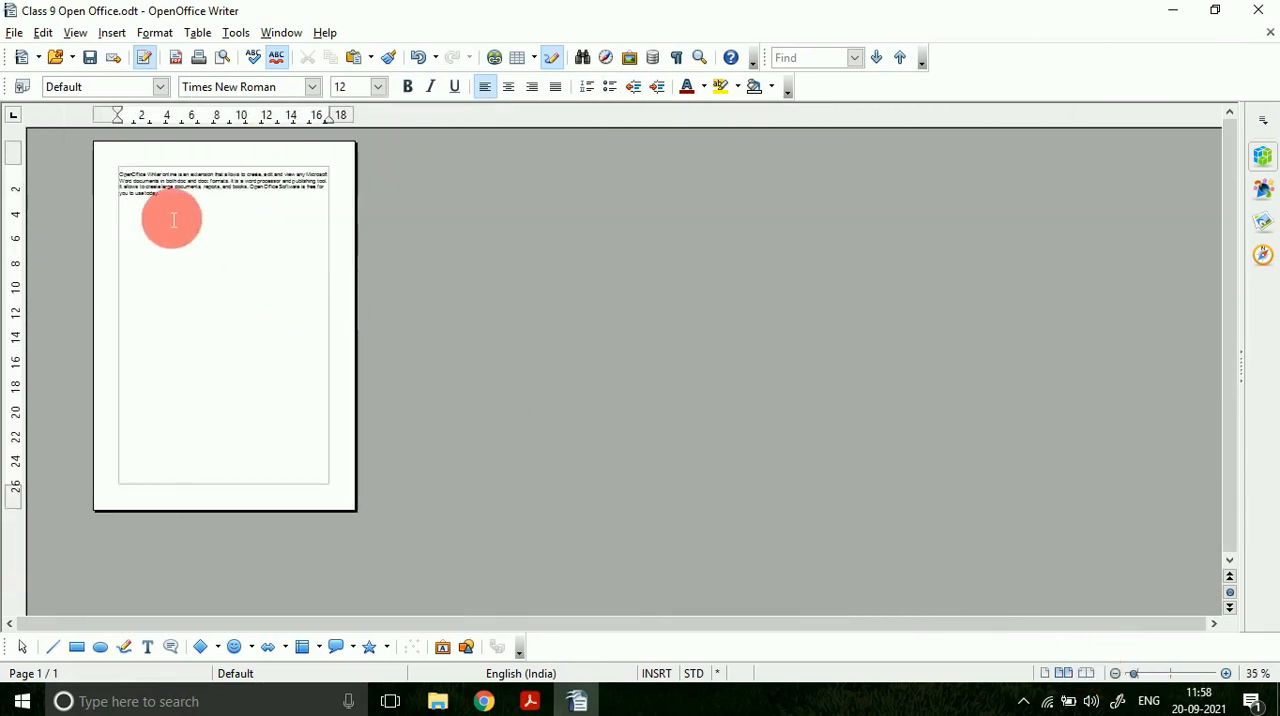
left_click_drag(163, 206, 86, 166)
key("ctrl+c")
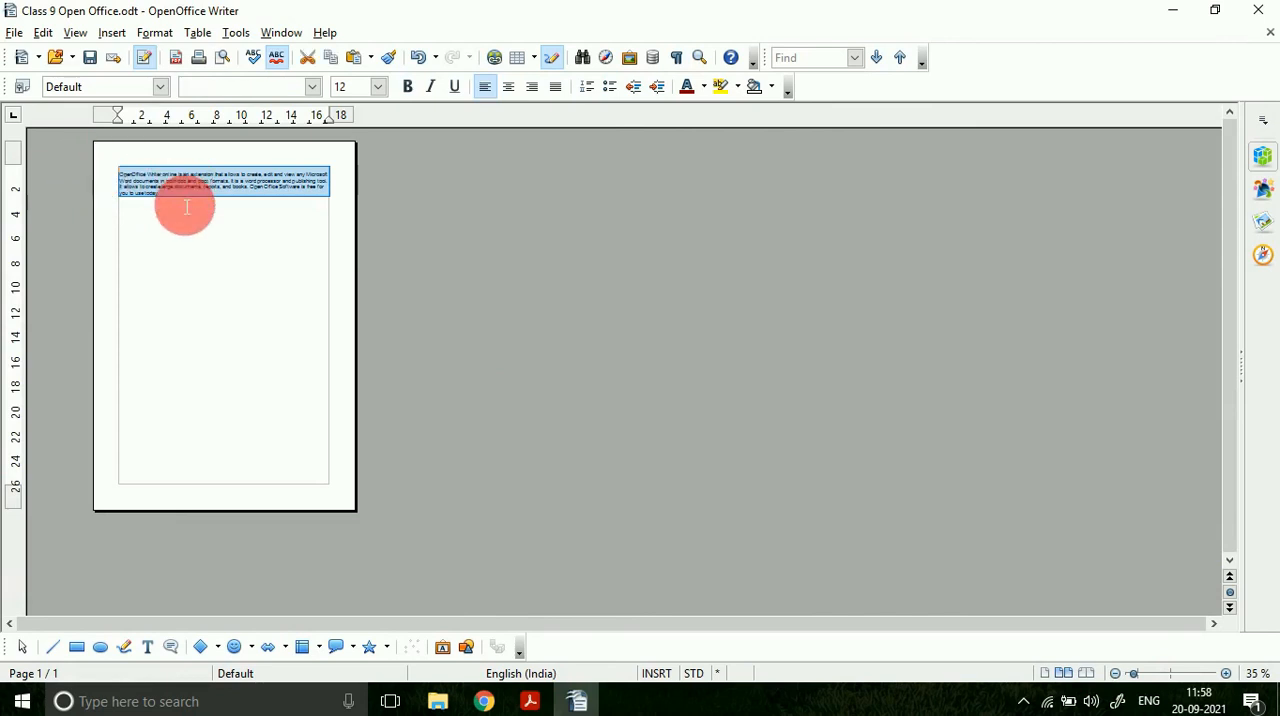
left_click(185, 207)
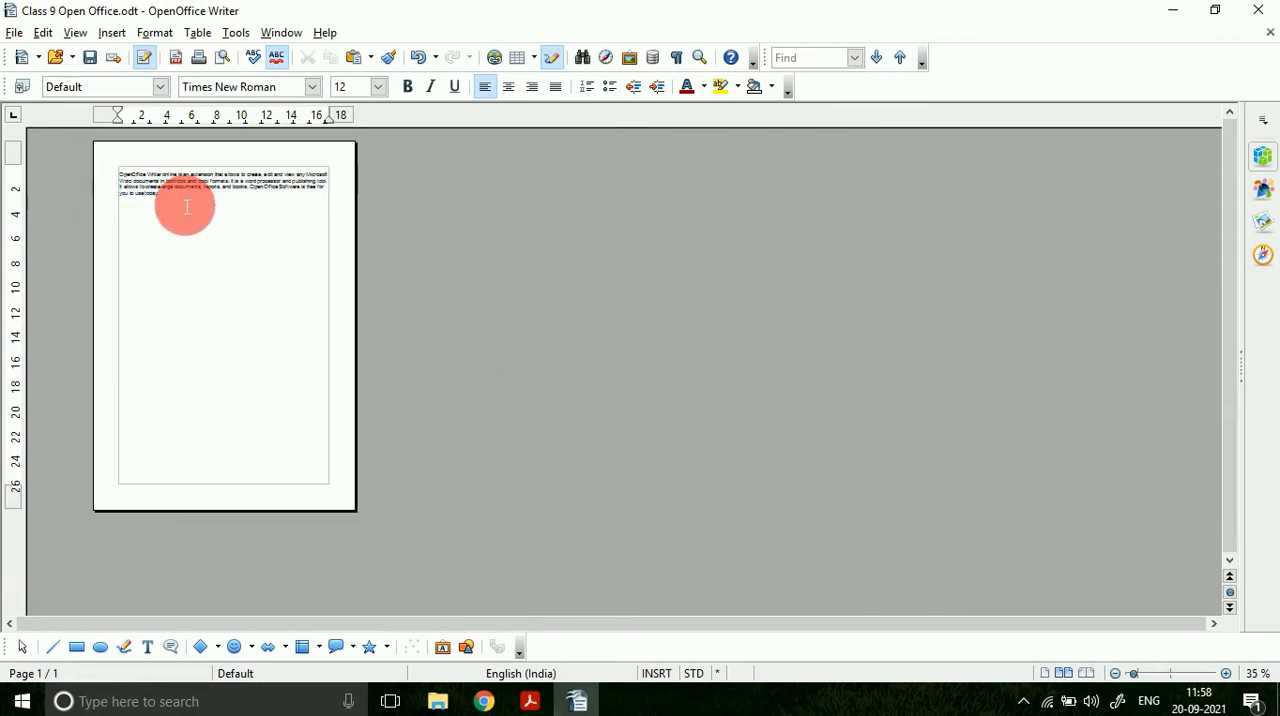
Step: Paste the copied OpenOffice Writer paragraph repeatedly into the existing text until it covers most of the page
left_click(177, 207)
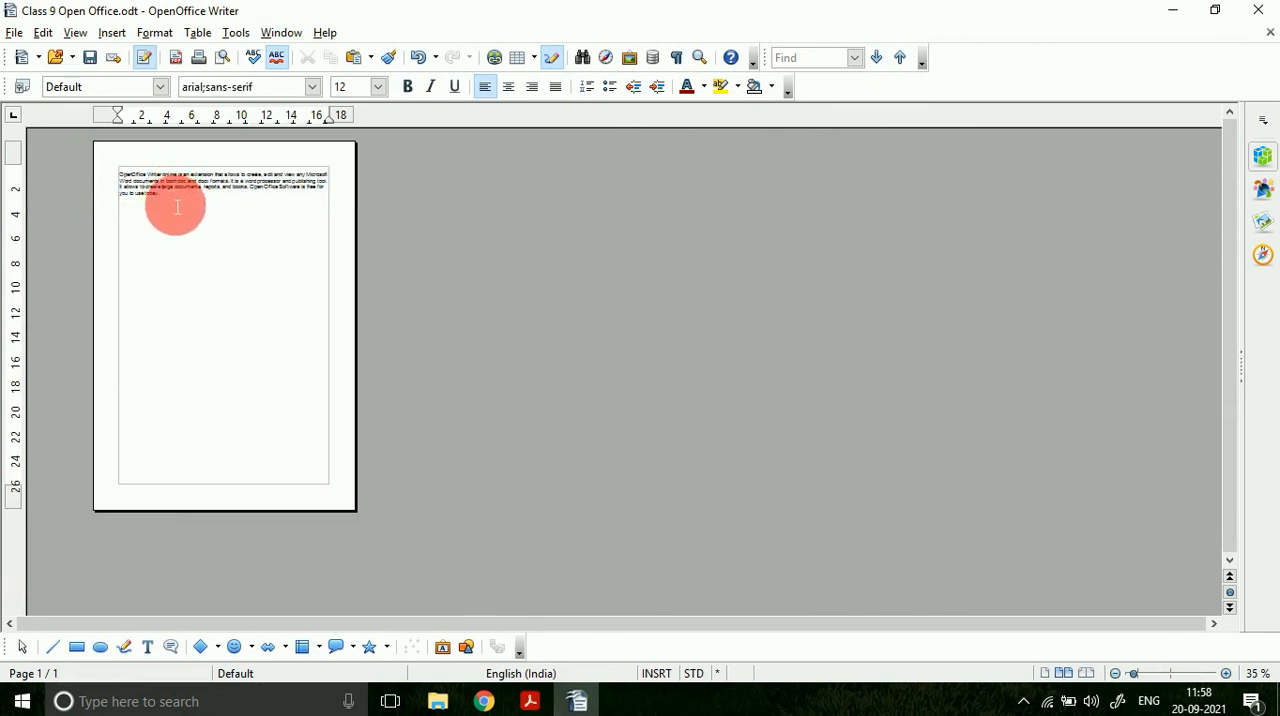
key("ctrl+v")
key("ctrl+v")
key("ctrl+v")
key("ctrl+v")
key("ctrl+v")
key("ctrl+v")
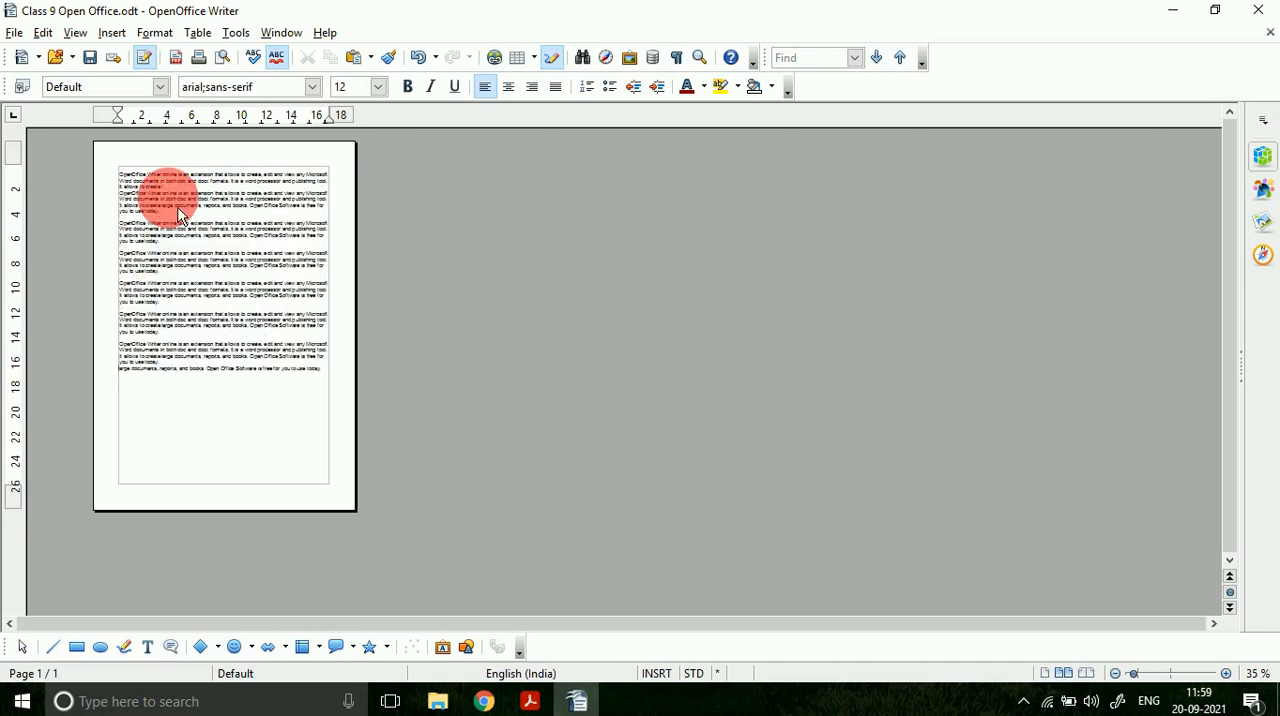
key("ctrl+v")
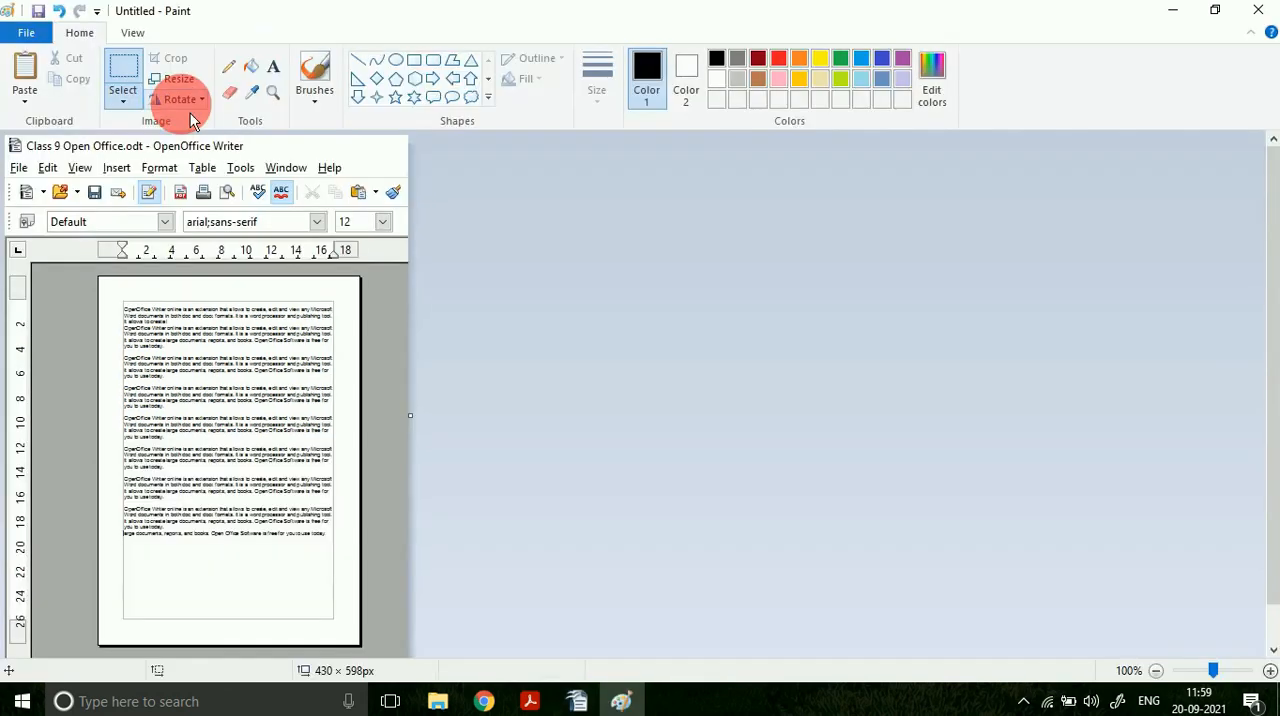
Step: In Paint, set red and a thicker pencil line, then mark the top, left, right and bottom margins on the page screenshot
left_click(779, 60)
left_click(597, 82)
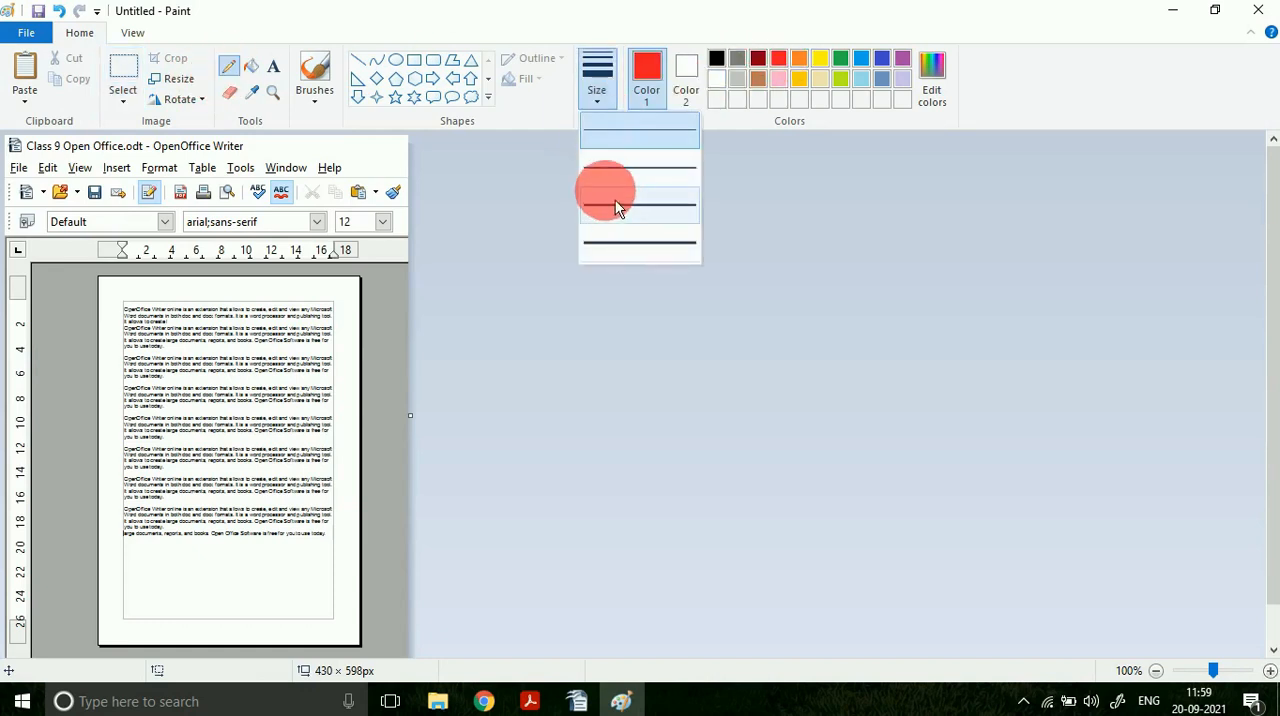
left_click(614, 192)
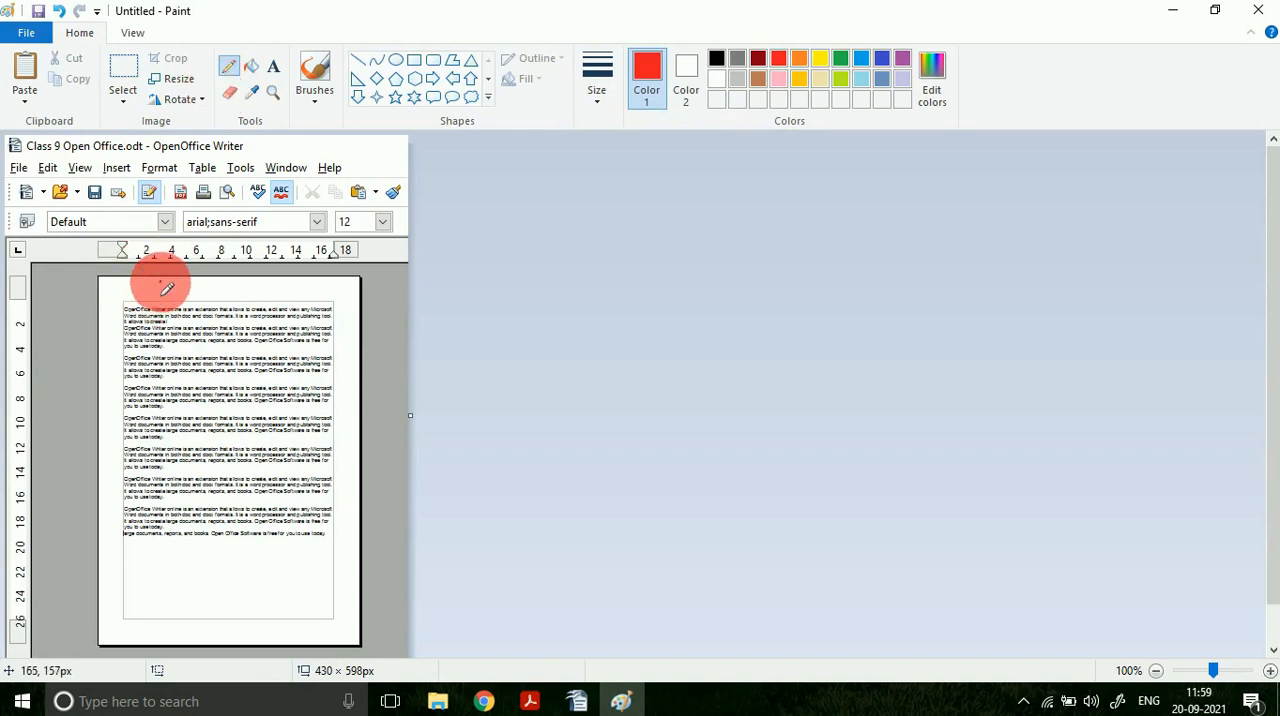
left_click_drag(161, 296, 160, 283)
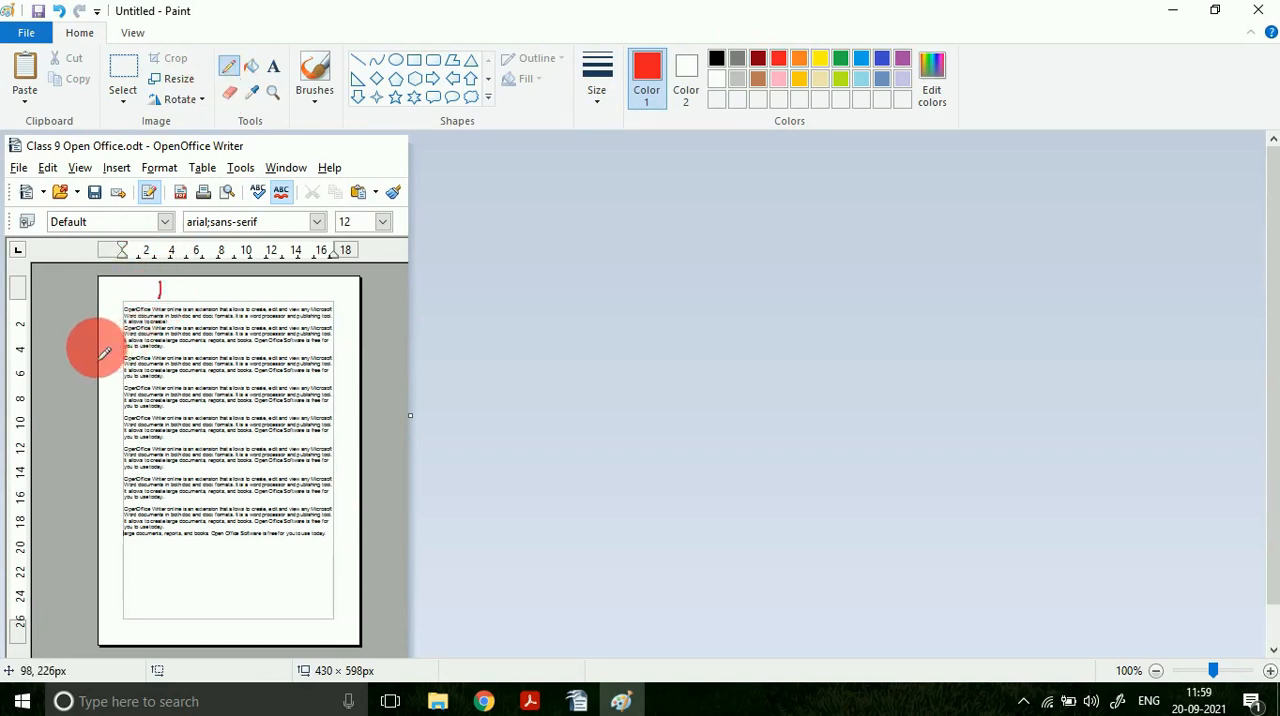
left_click_drag(97, 347, 118, 346)
left_click_drag(333, 346, 355, 346)
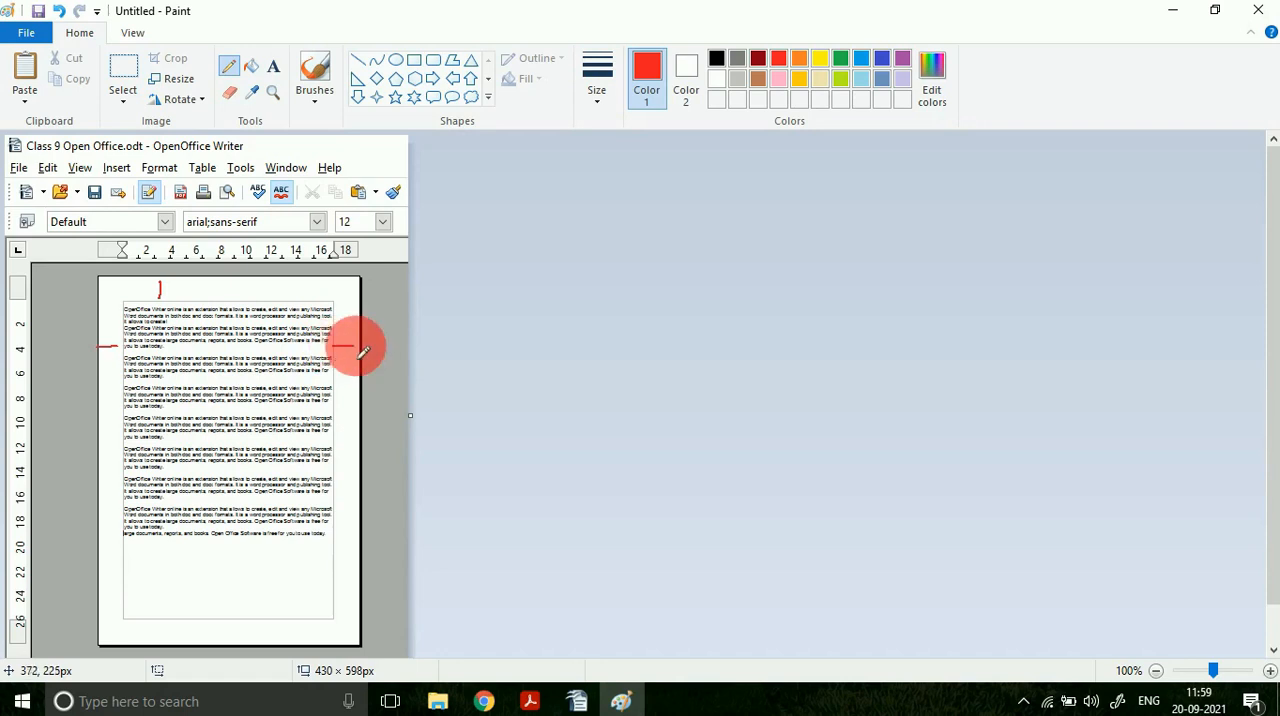
left_click_drag(278, 644, 278, 627)
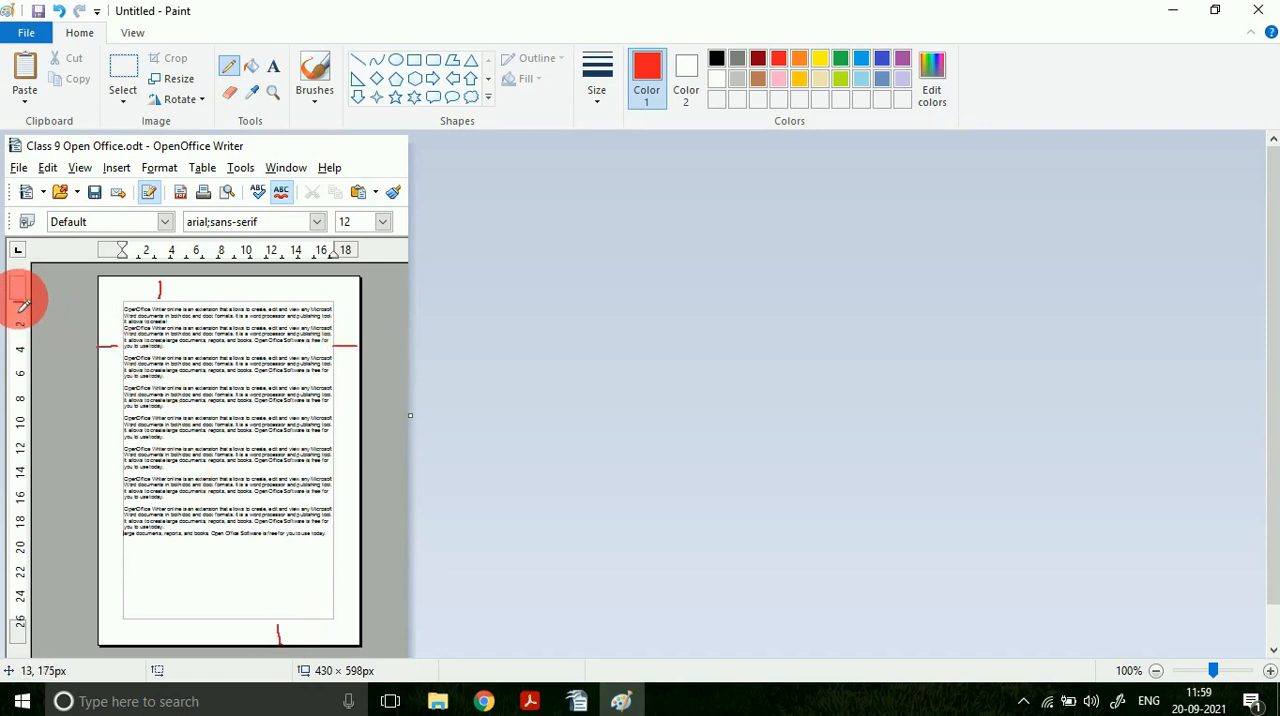
Step: Draw red lines from both rulers to the edges of the text area, plus strokes at its upper-left corner and below the text
left_click_drag(18, 302, 134, 305)
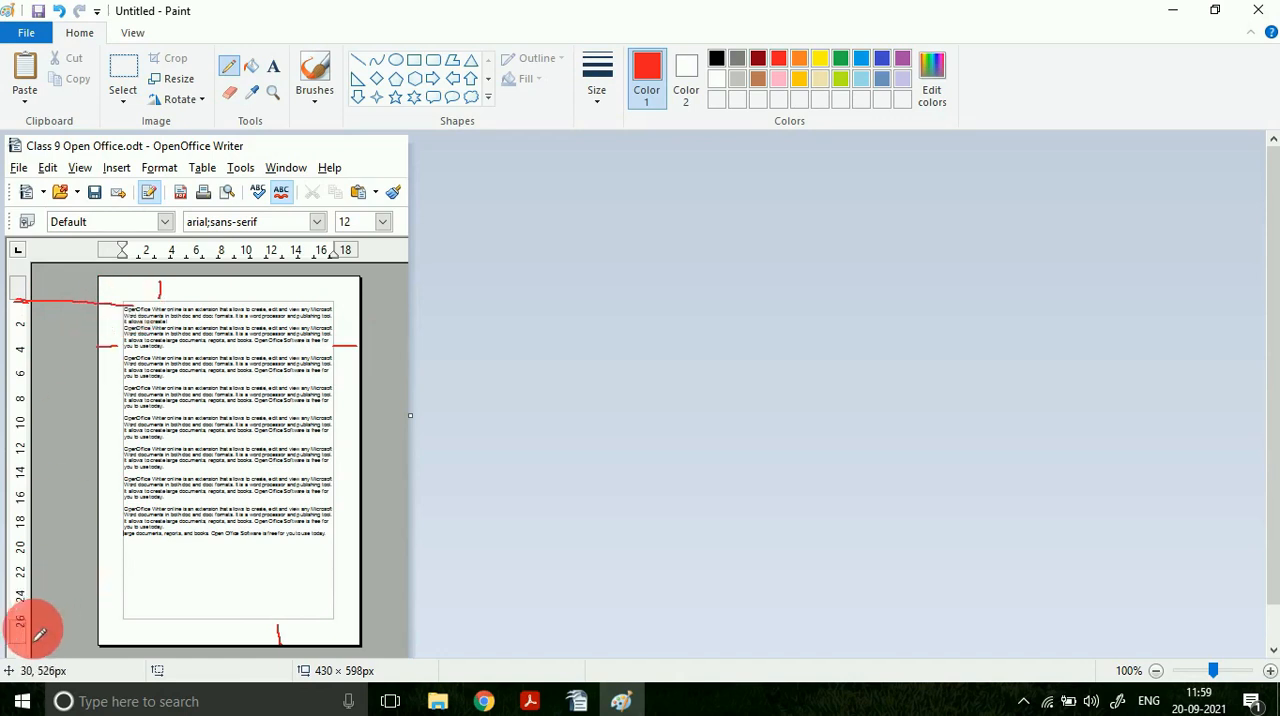
left_click_drag(20, 620, 140, 617)
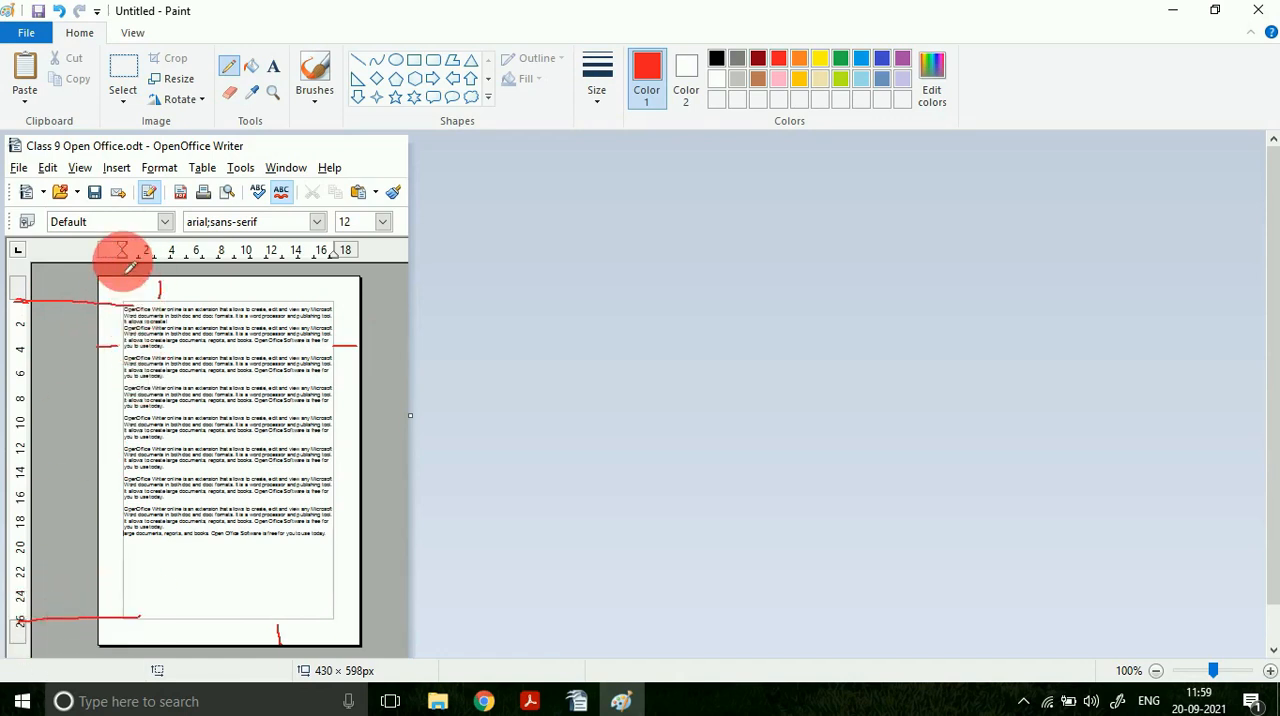
left_click_drag(121, 252, 120, 356)
left_click_drag(336, 252, 340, 355)
mouse_move(103, 294)
left_mouse_down()
mouse_move(141, 295)
mouse_move(123, 302)
left_mouse_up()
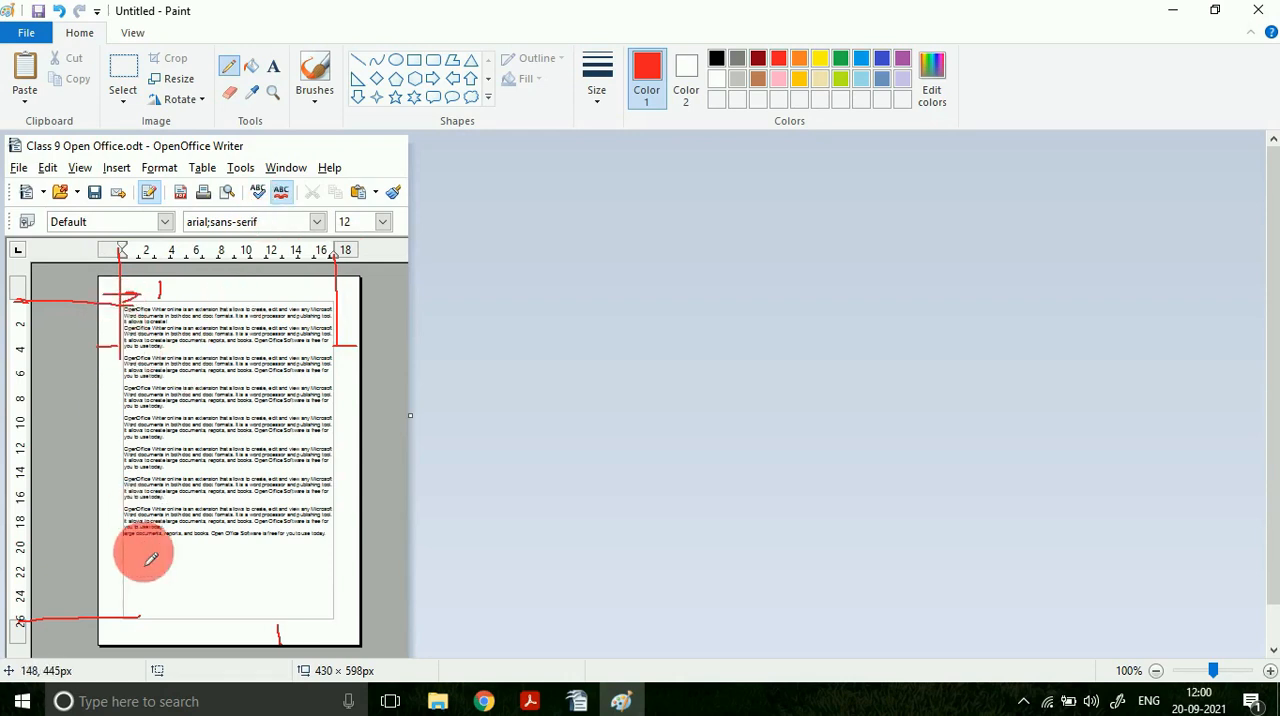
left_click_drag(148, 577, 193, 559)
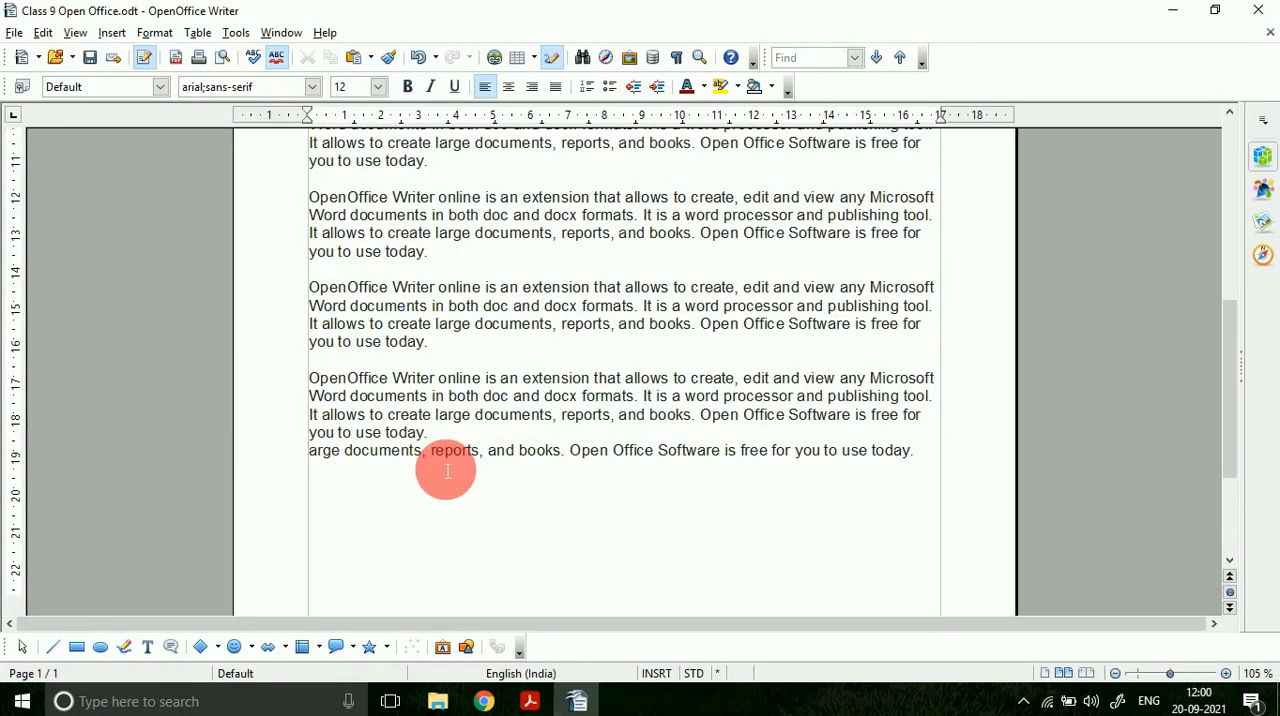
Step: In OpenOffice Writer, delete all the pasted text below the first complete paragraph
left_click(932, 458)
scroll(465, 428, "up", 5)
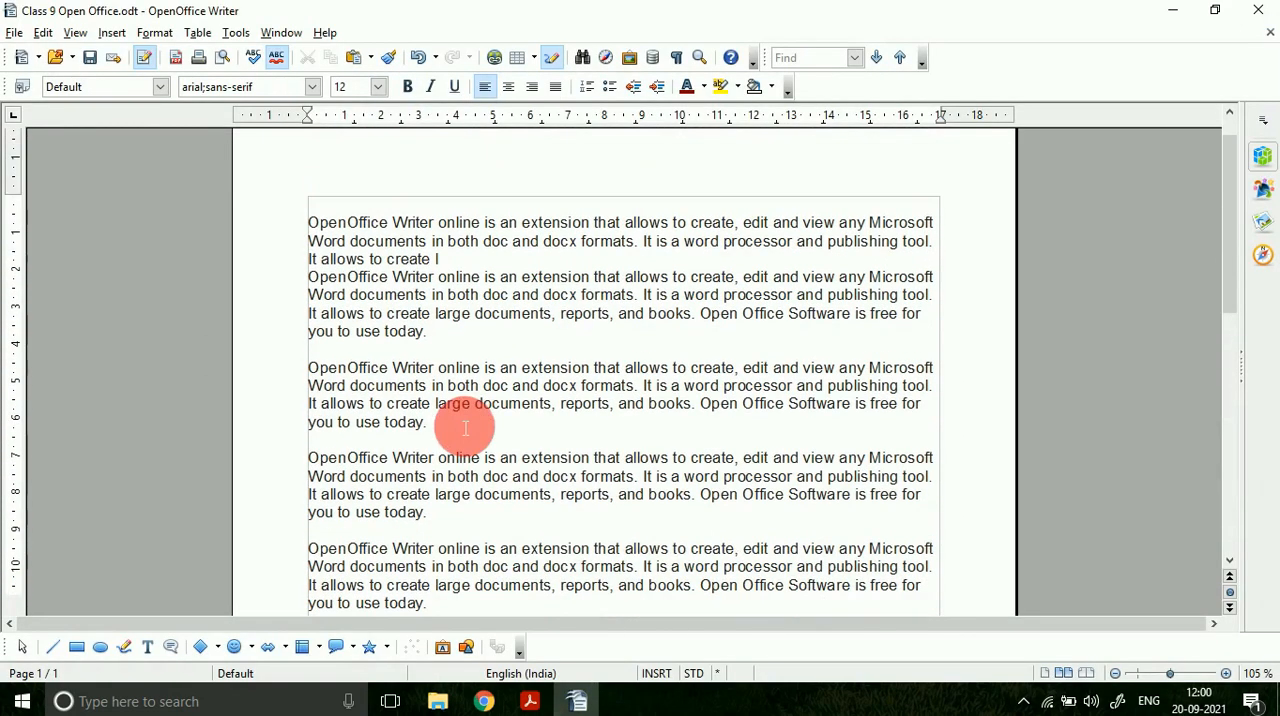
left_click(434, 422)
left_click(310, 369, "shift")
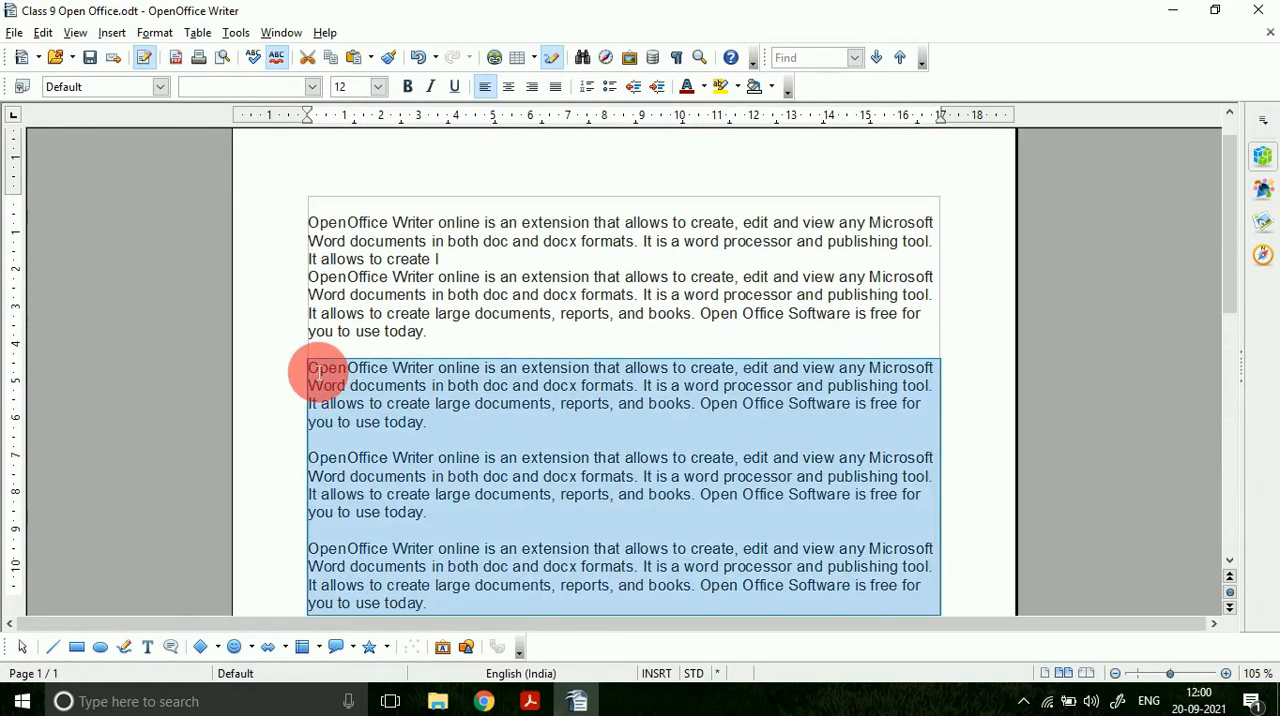
key("Delete")
Step: Switch to the PDF, highlight the Columns heading and the phrase "multiple columns", and view the newspaper columns in Figure 7.8
left_click(530, 701)
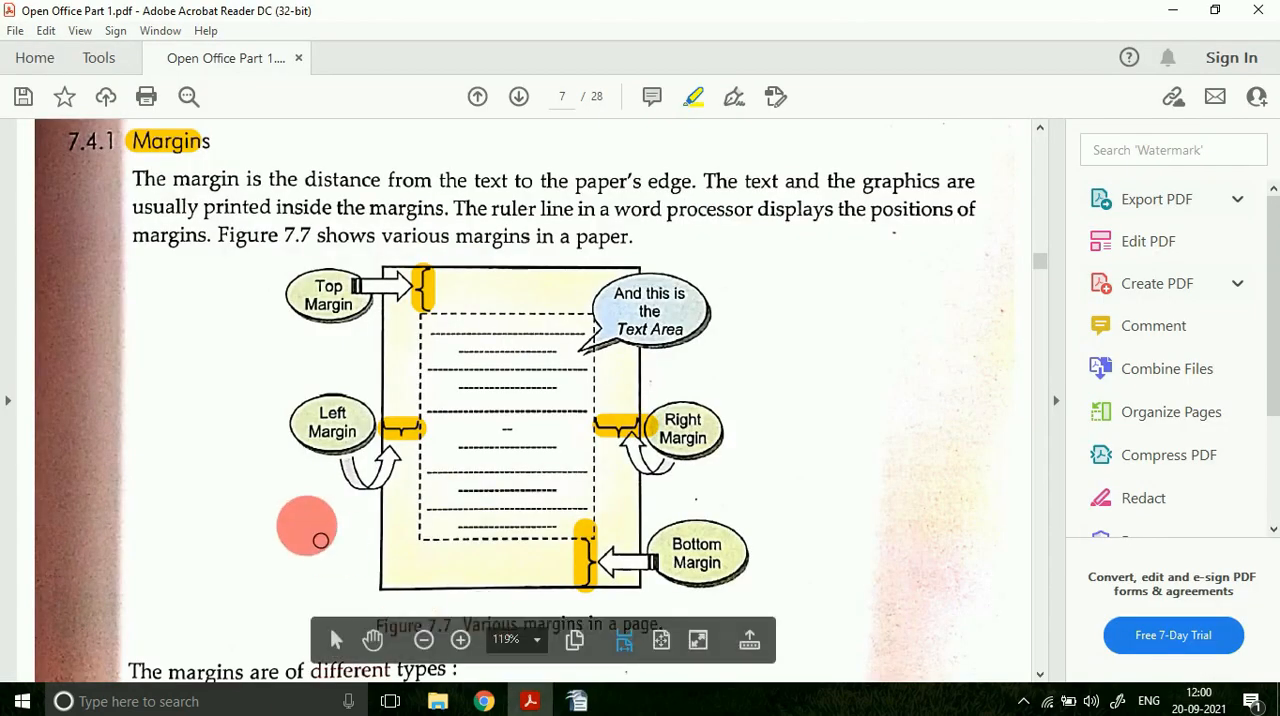
scroll(320, 540, "down", 4)
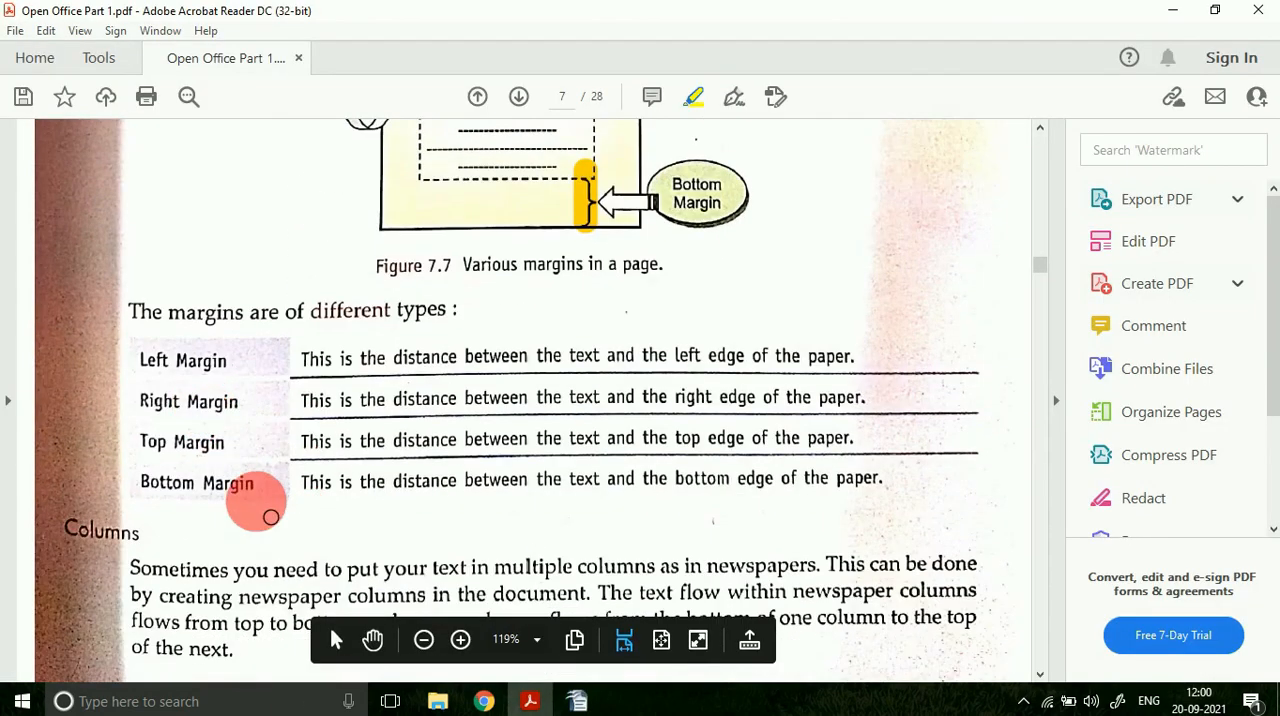
scroll(271, 517, "down", 2)
scroll(271, 517, "down", 1)
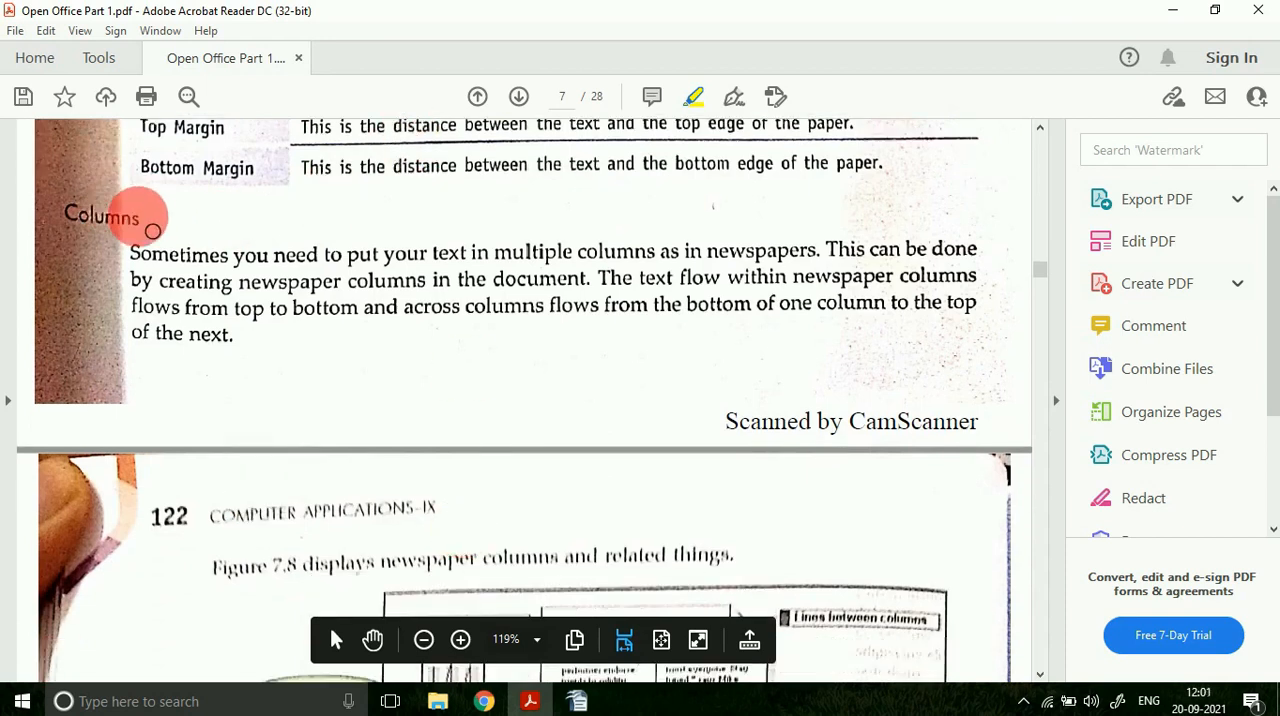
left_click_drag(70, 217, 152, 217)
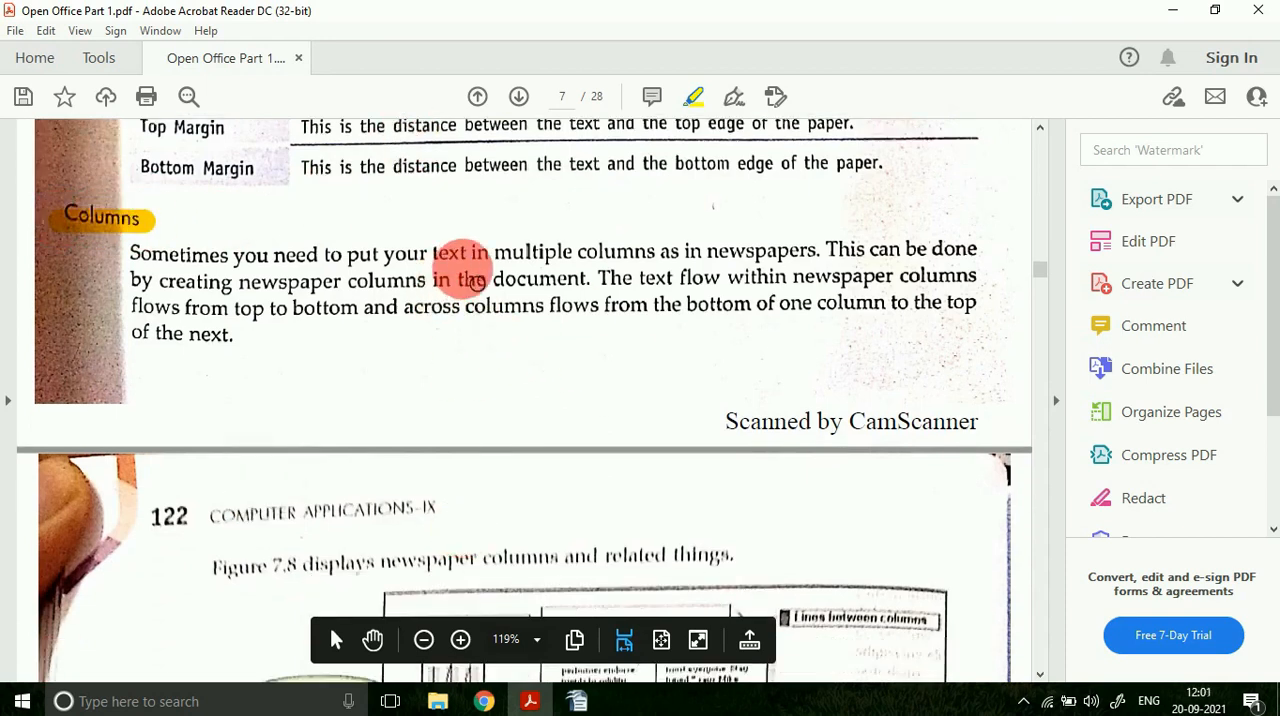
left_click_drag(500, 262, 652, 262)
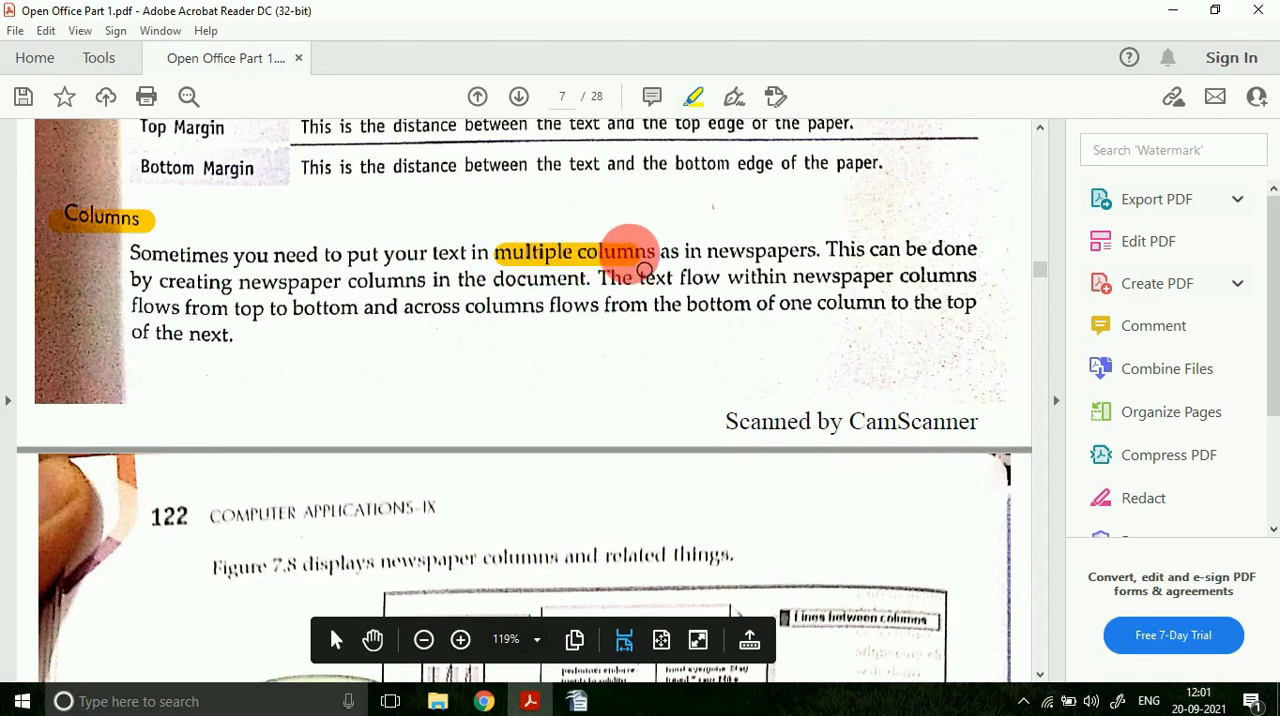
scroll(755, 285, "down", 3)
scroll(755, 288, "down", 3)
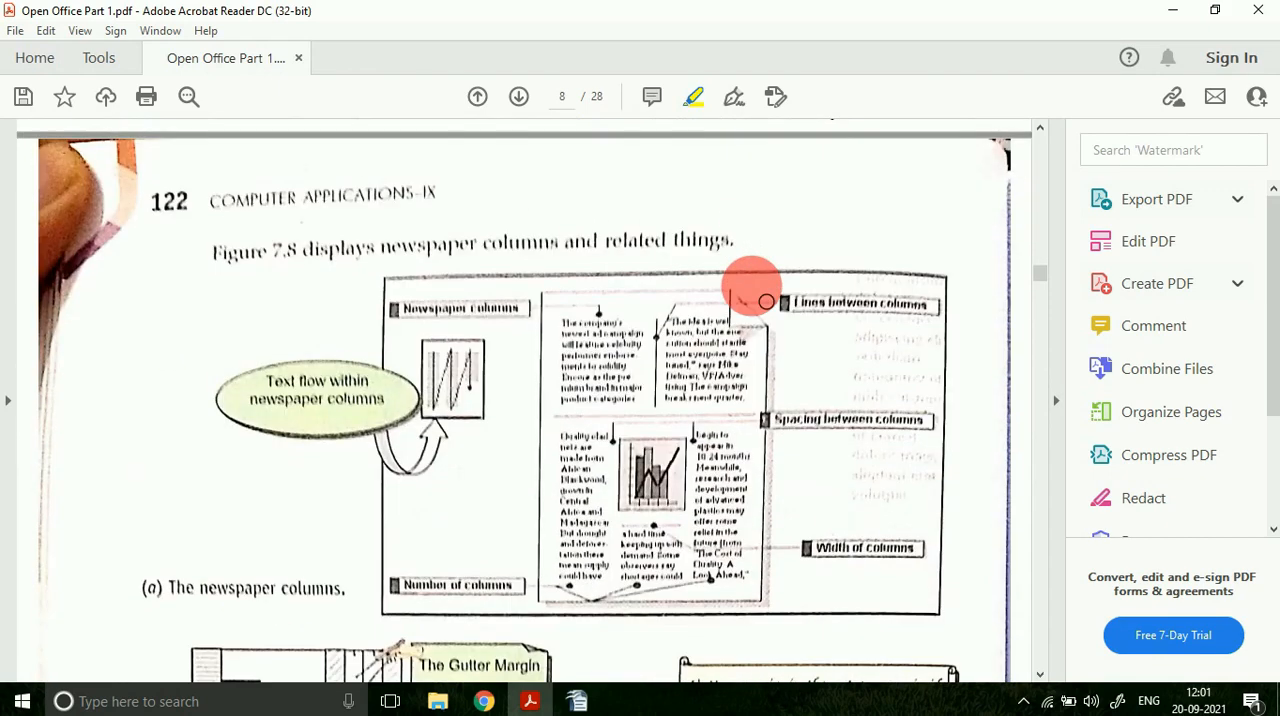
Step: Switch to OpenOffice Writer and delete all the remaining text on the page
left_click(577, 701)
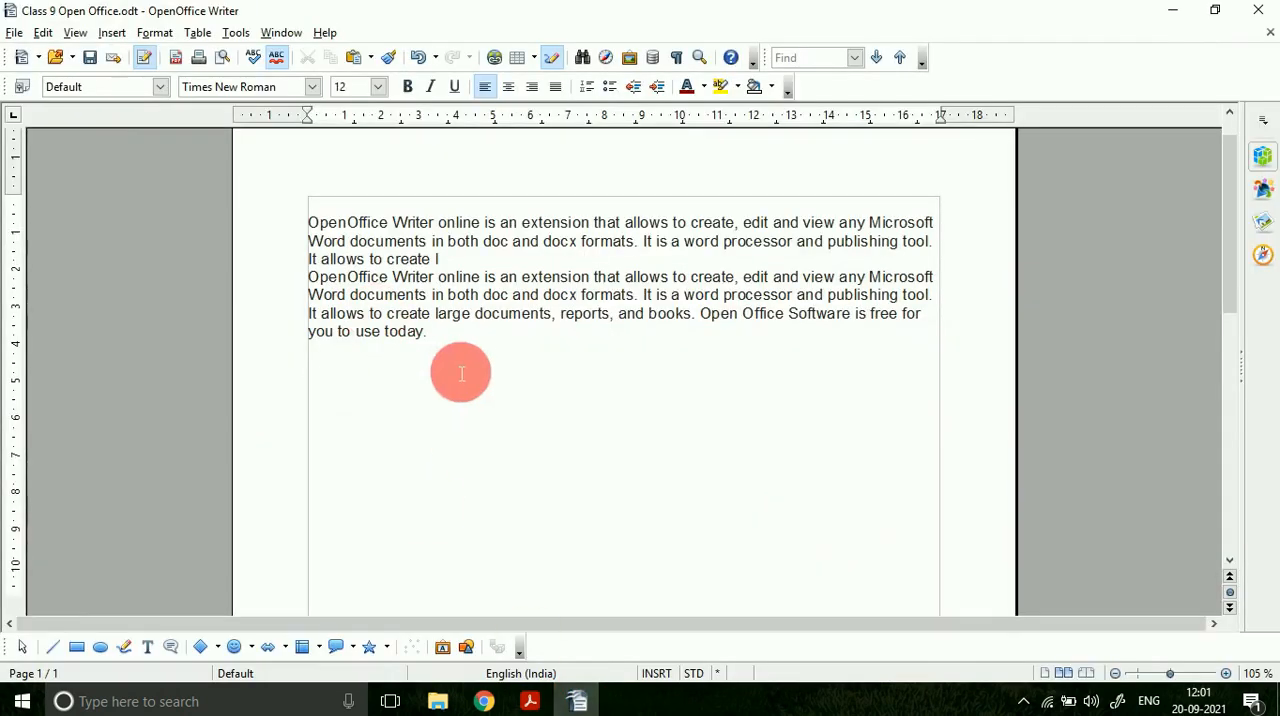
left_click_drag(452, 352, 282, 218)
key("ctrl+c")
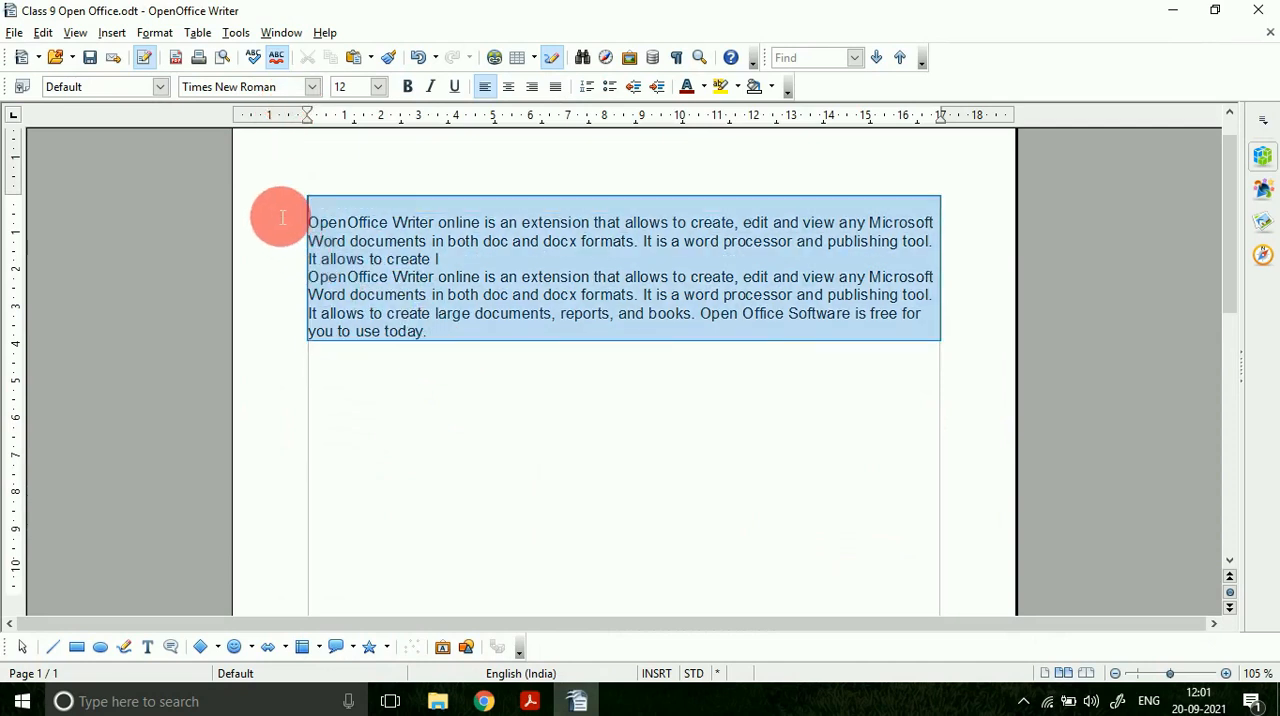
key("Delete")
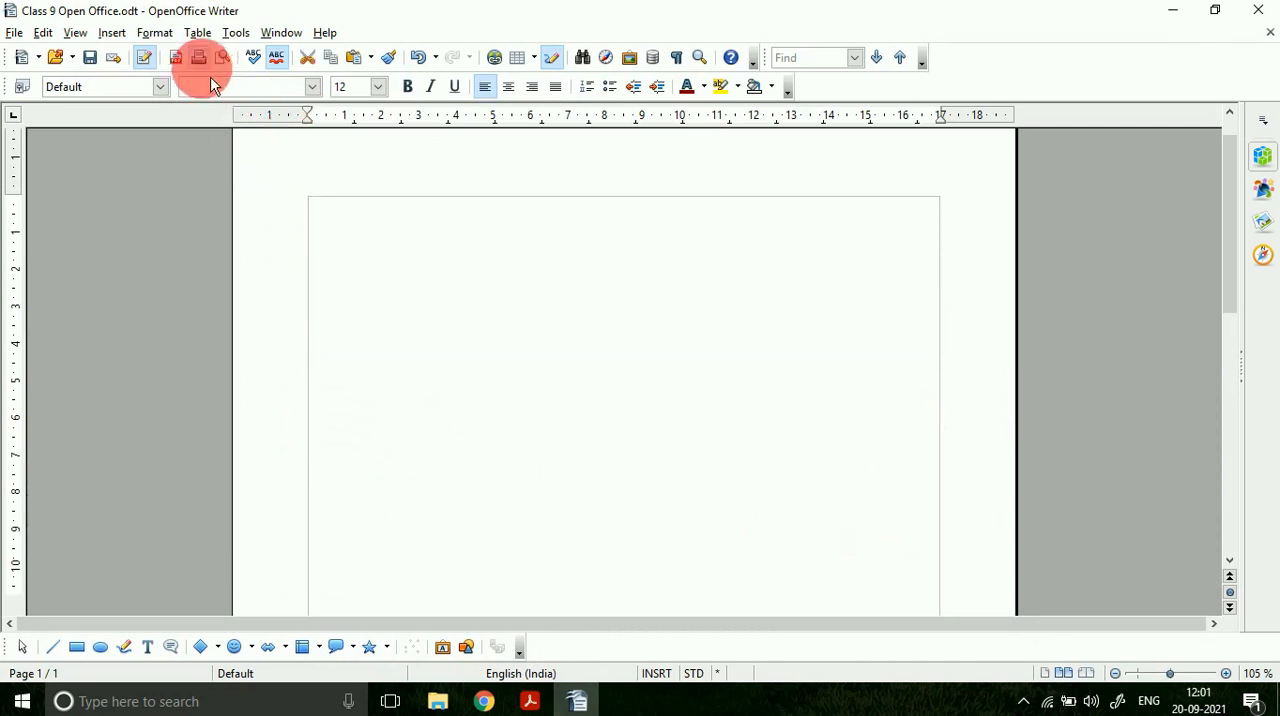
Step: Set the page to two equal columns with 0.00 cm spacing and no separator line
left_click(155, 32)
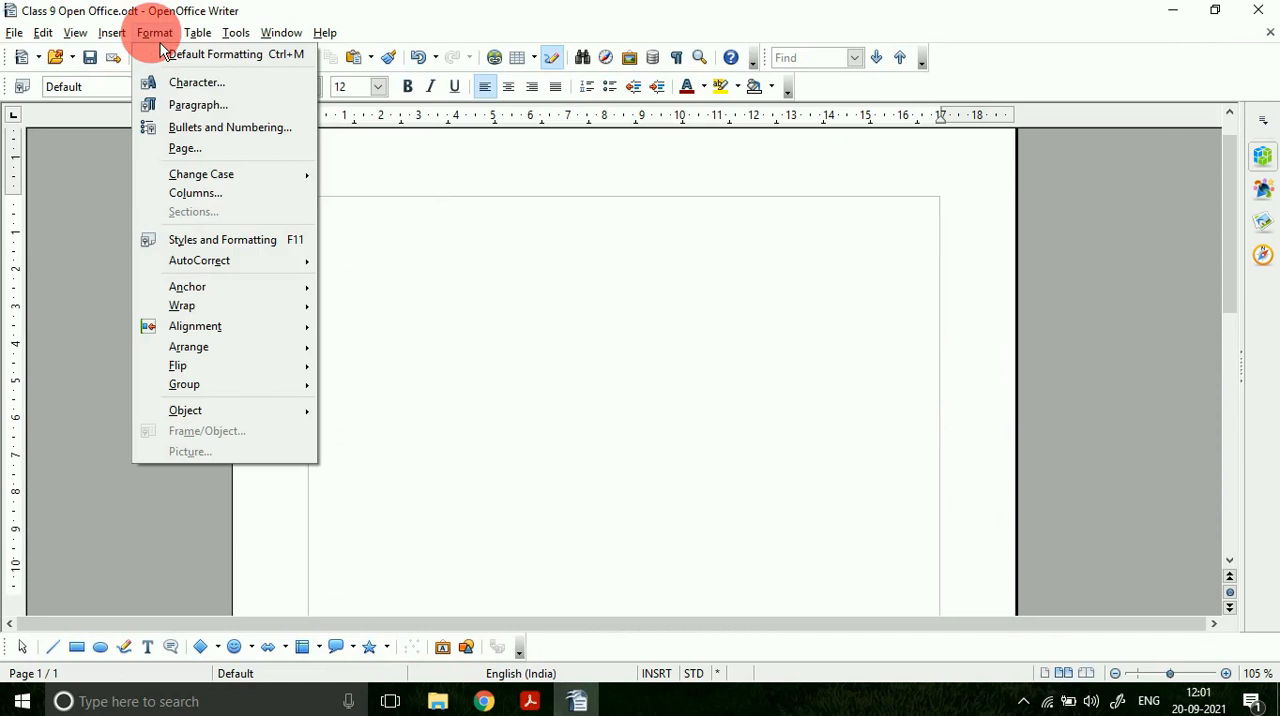
left_click(202, 195)
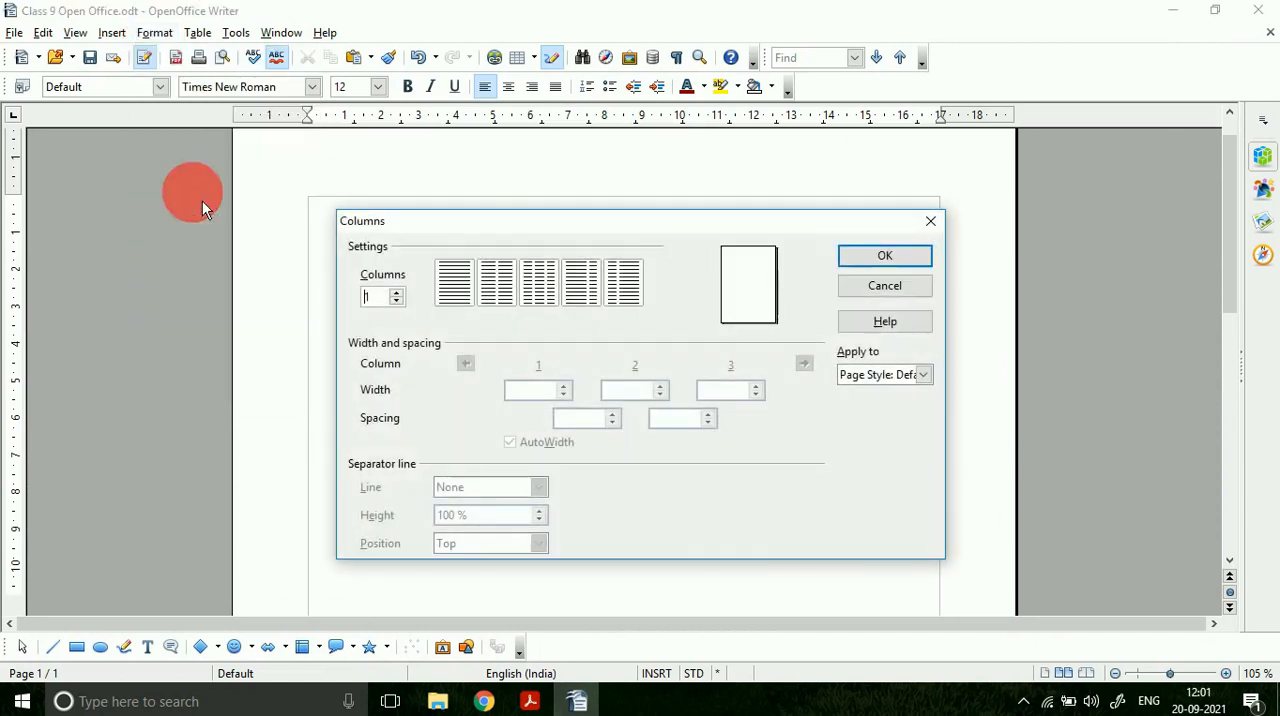
left_click(497, 300)
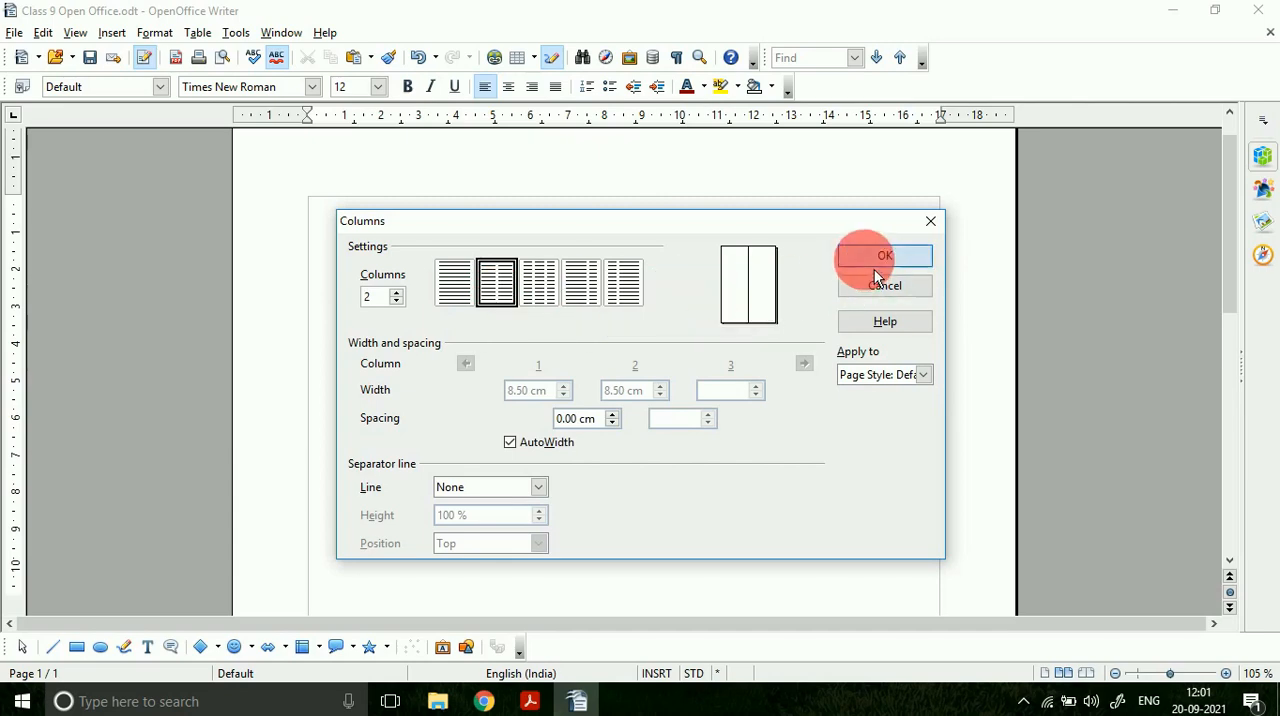
left_click(874, 262)
Step: Paste the copied text repeatedly until it fills the first column and flows into the second
key("ctrl+v")
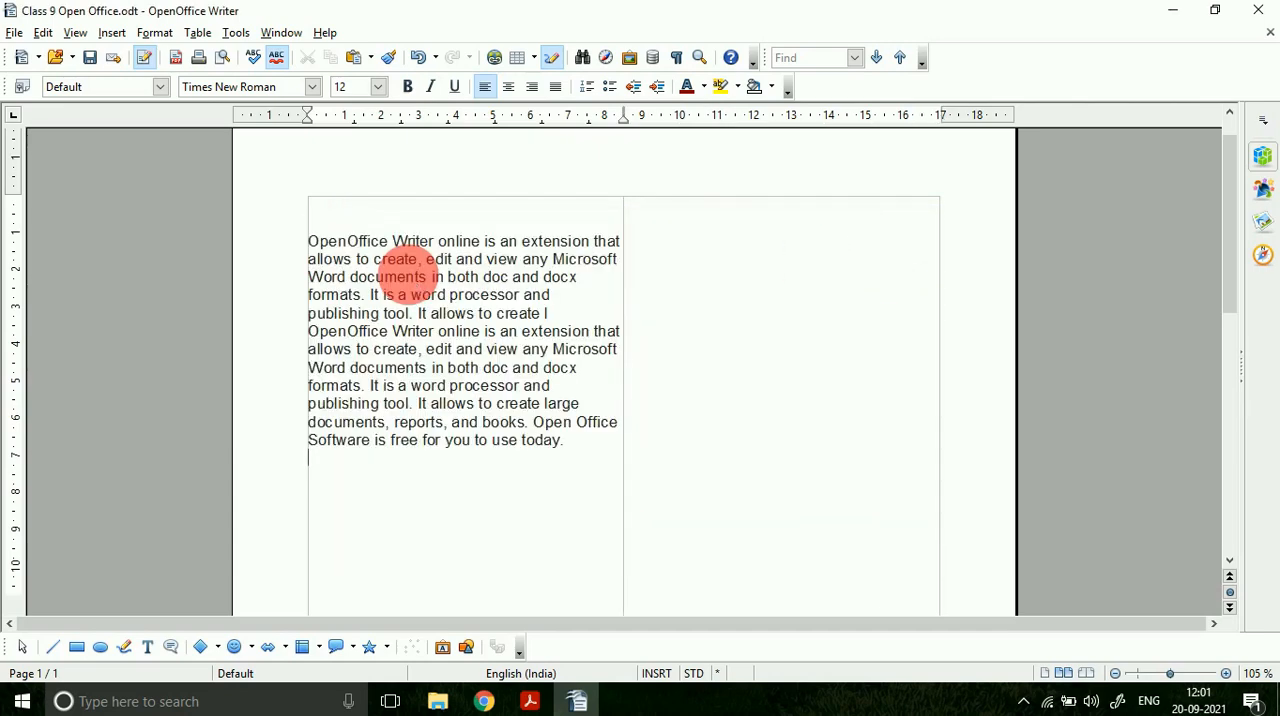
key("Return")
key("ctrl+v")
key("ctrl+v")
key("ctrl+v")
key("ctrl+v")
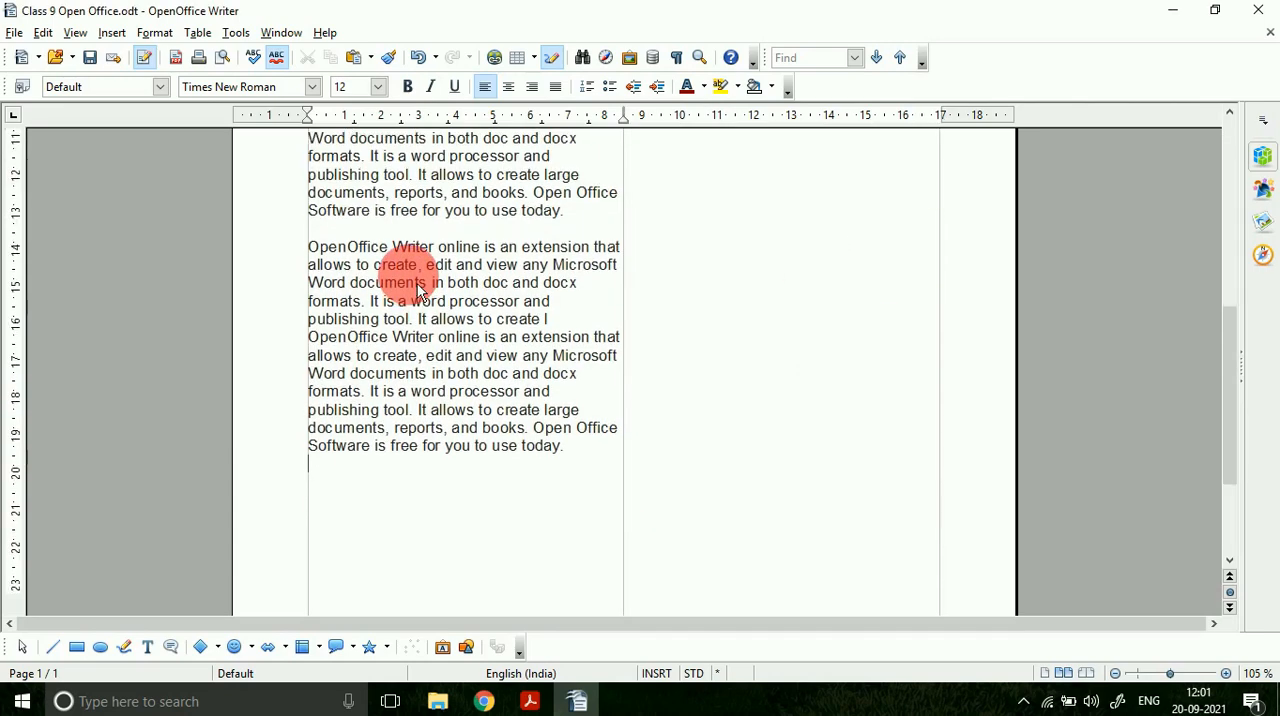
type("OpenOffice Writer online is an extension that allows to create, edit and view any Microsoft Word documents in both doc and docx formats. It is a word processor and publishing tool. It allows to create I OpenOffice Writer online is an extension that allows to create, edit and view any Microsoft Word documents in both doc and docx formats. It is a word processor and publishing tool. It allows to create large documents, reports, and books. Open Office Software is free for you to use today.")
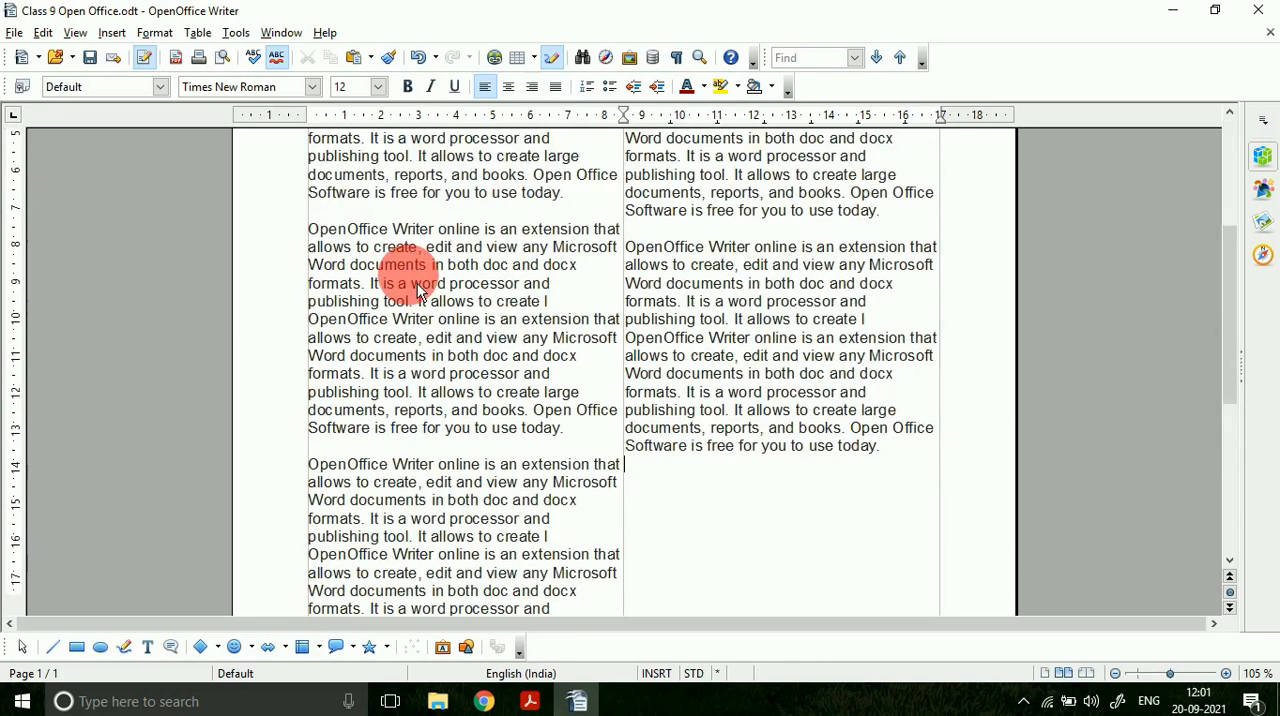
type("OpenOffice Writer online is an extension that allows to create, edit and view any Microsoft Word documents in both doc and docx formats. It is a word processor and publishing tool. It allows to create I OpenOffice Writer online is an extension that allows to create, edit and view any Microsoft Word documents in both doc and docx formats. It is a word processor and publishing tool. It allows to create large documents, reports, and books. Open Office Software is free for you to use today.")
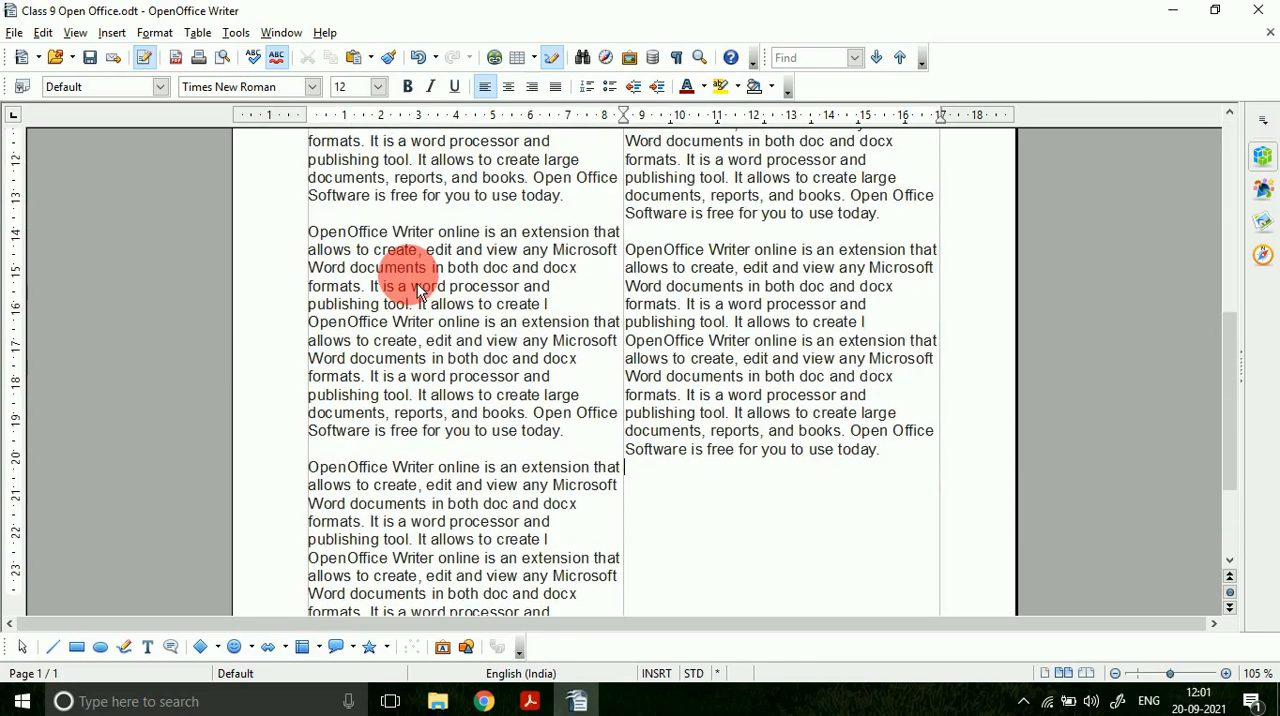
Step: Examine the two-column layout and how the text continues from the first column into the second
left_click(1117, 673)
left_click(1117, 673)
left_click(1117, 673)
left_click(1117, 673)
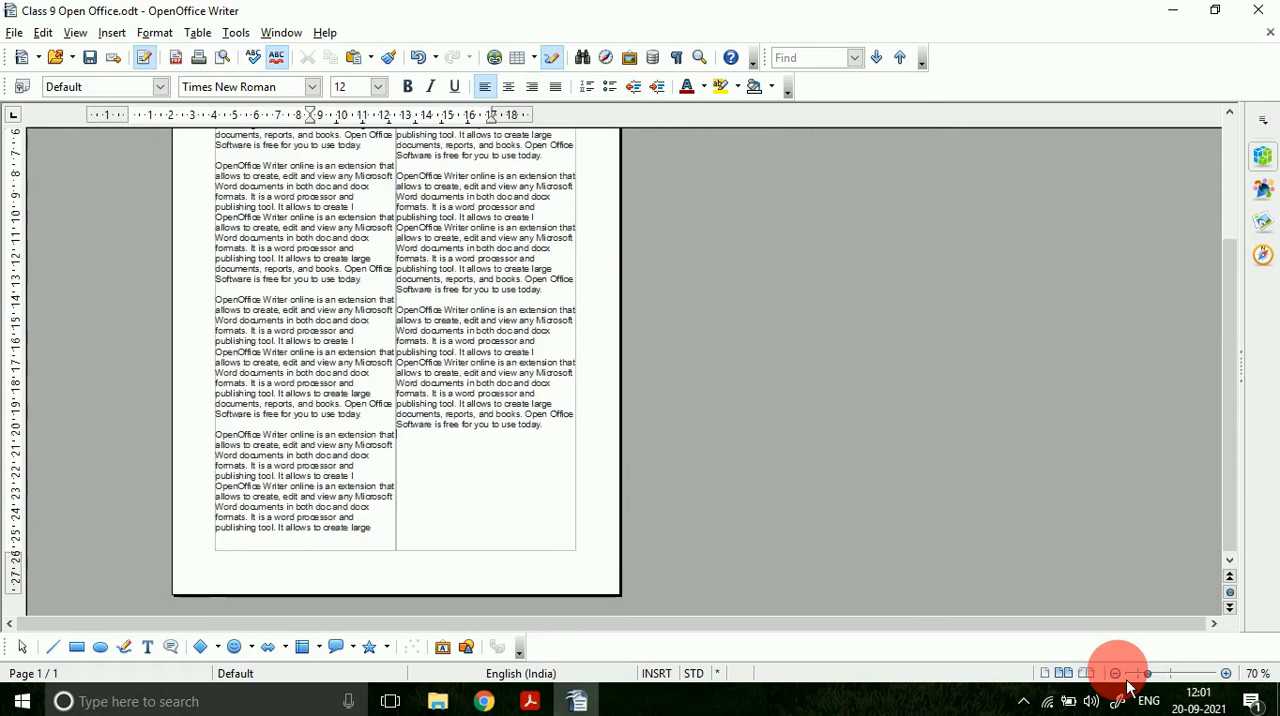
left_click(1117, 673)
left_click(1117, 673)
scroll(442, 524, "up", 1)
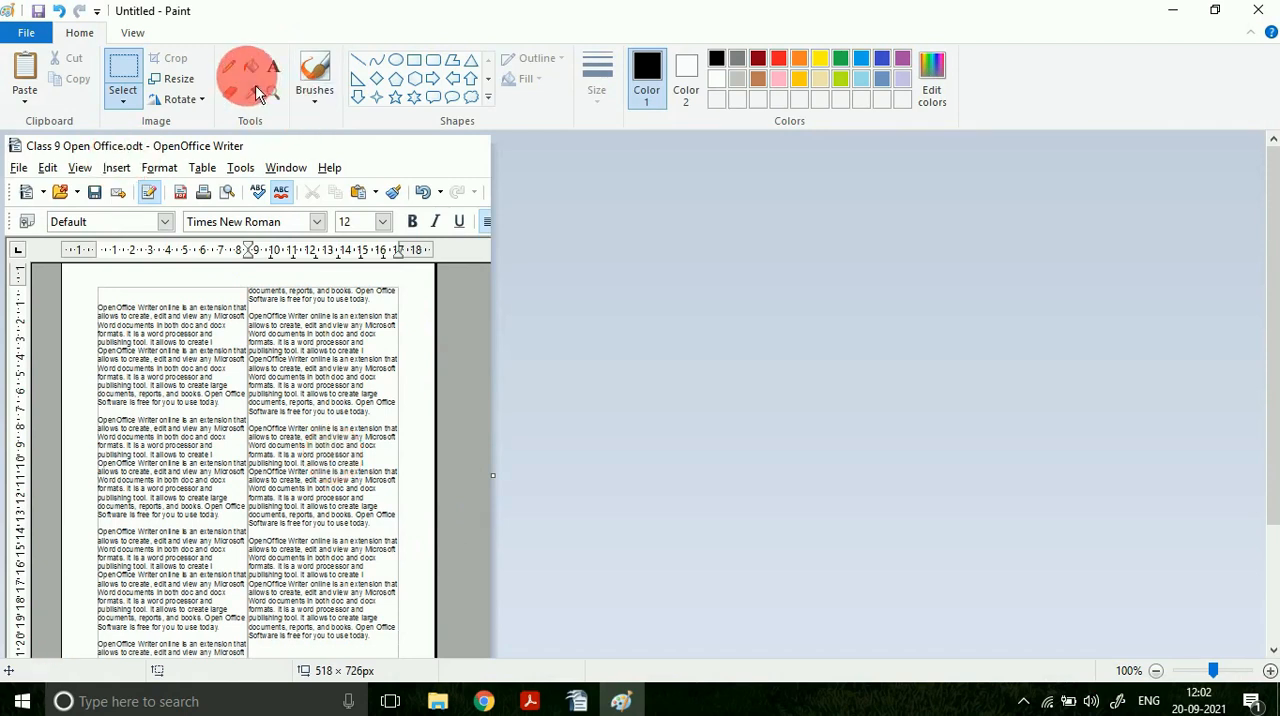
Step: Draw red pencil lines in a thicker stroke size down the first column and along the boundary between the two columns
left_click(229, 67)
left_click(779, 58)
left_click(598, 88)
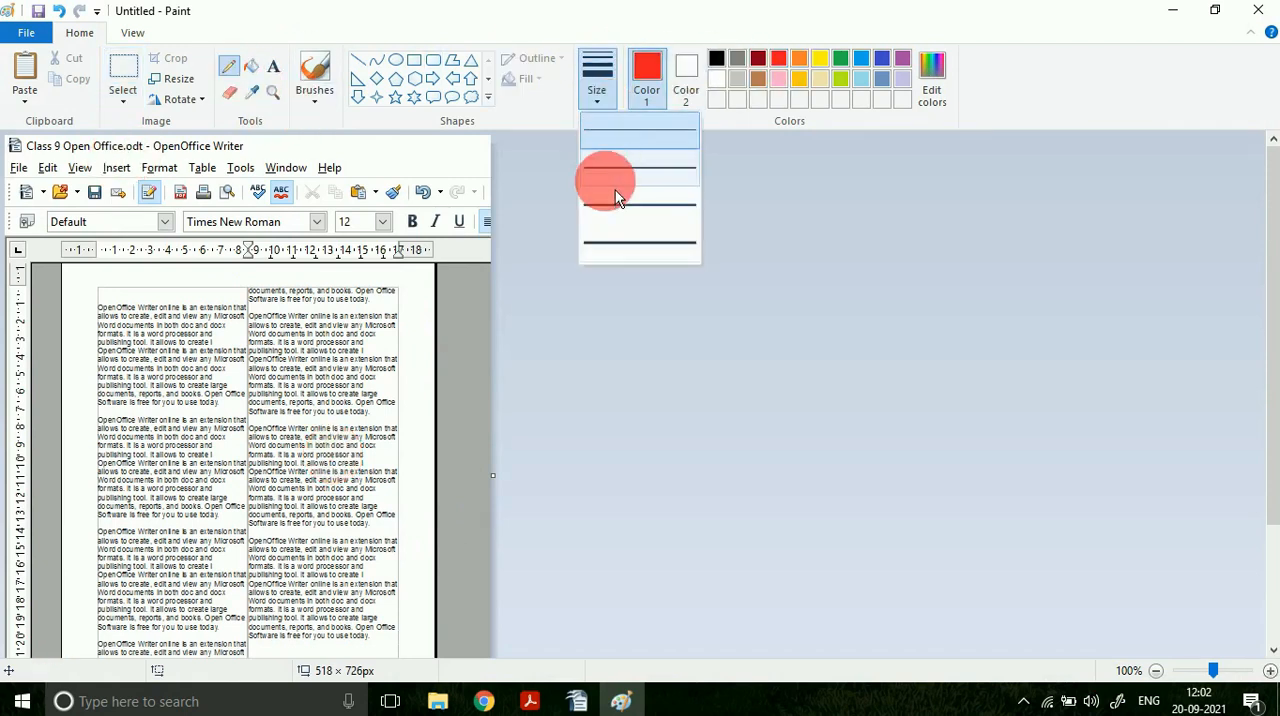
left_click(612, 184)
mouse_move(143, 297)
left_mouse_down()
mouse_move(138, 606)
mouse_move(156, 620)
left_mouse_up()
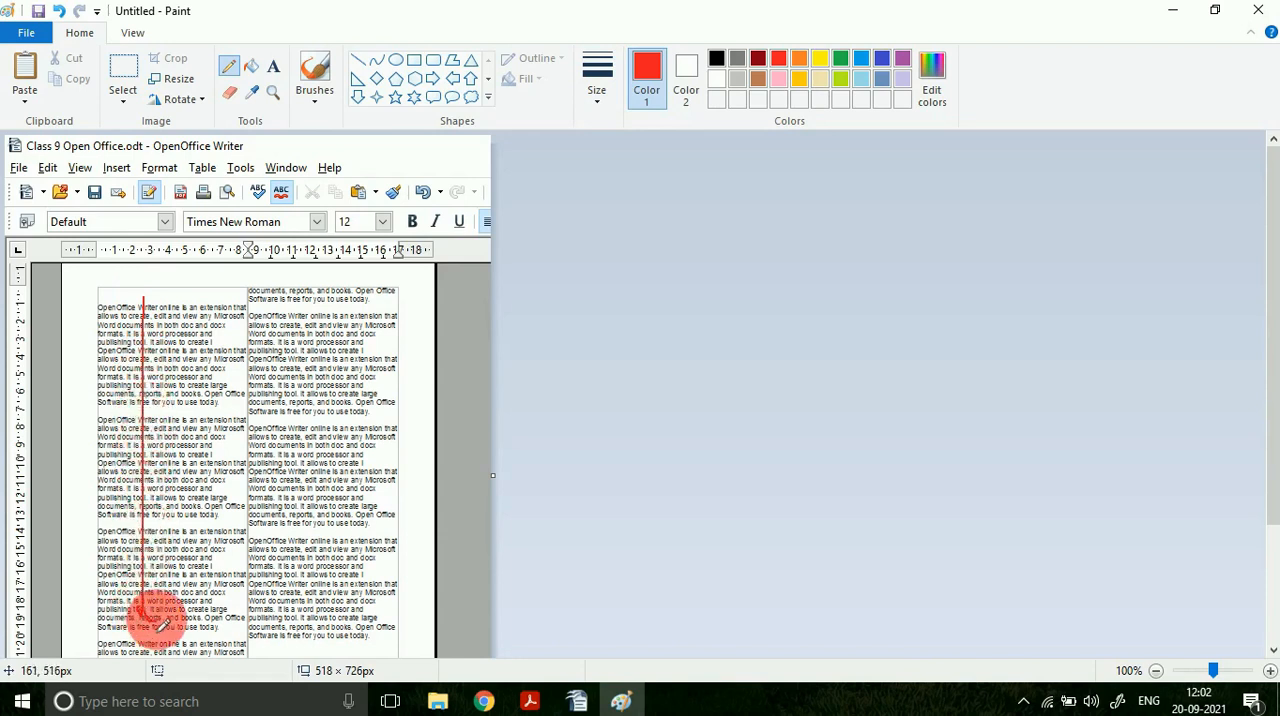
left_click_drag(243, 272, 251, 651)
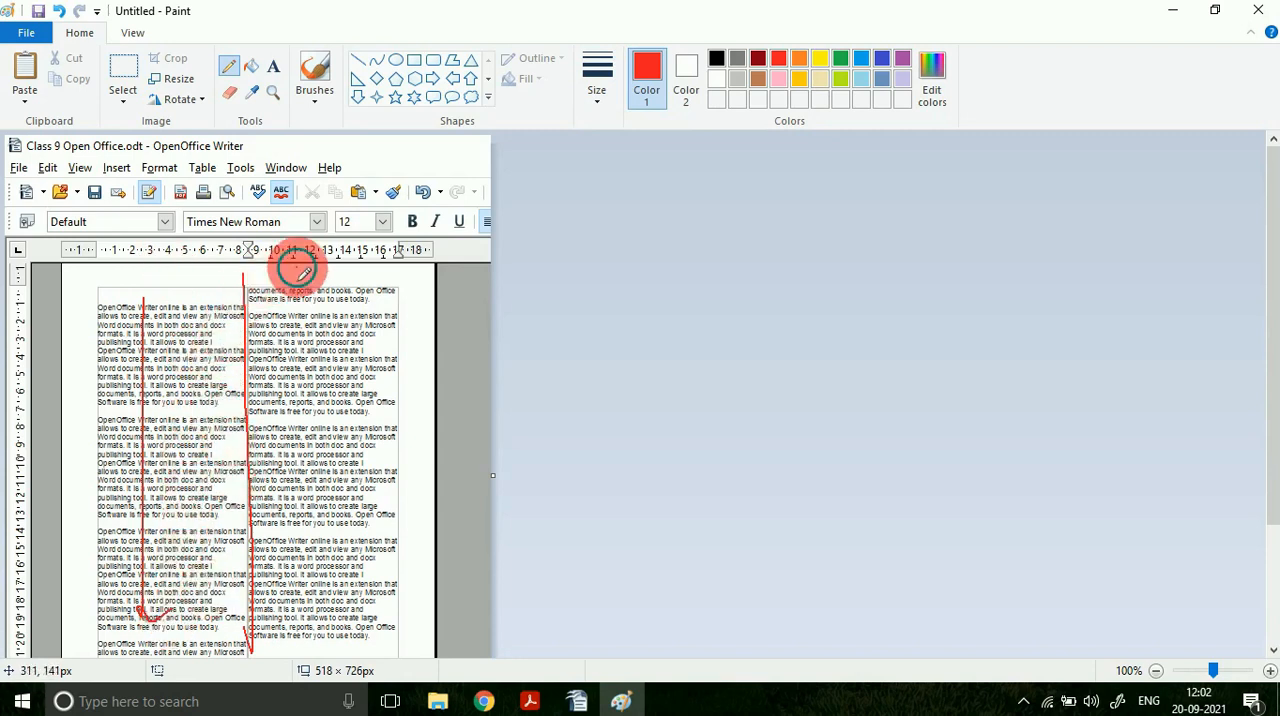
Step: Draw a downward arrow in the second column, a curve linking the first column to its top, and a mark at the first column's end
left_click_drag(300, 270, 290, 402)
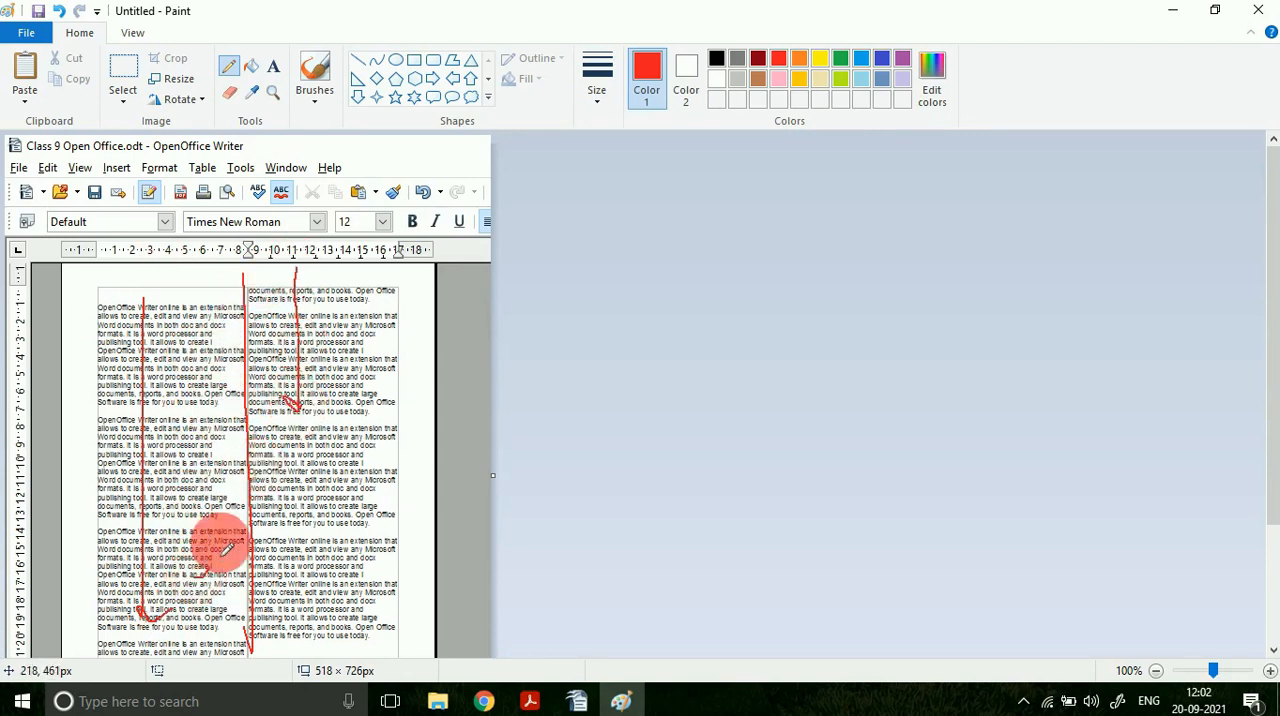
mouse_move(221, 556)
left_mouse_down()
mouse_move(251, 336)
mouse_move(290, 279)
left_mouse_up()
scroll(312, 392, "down", 3)
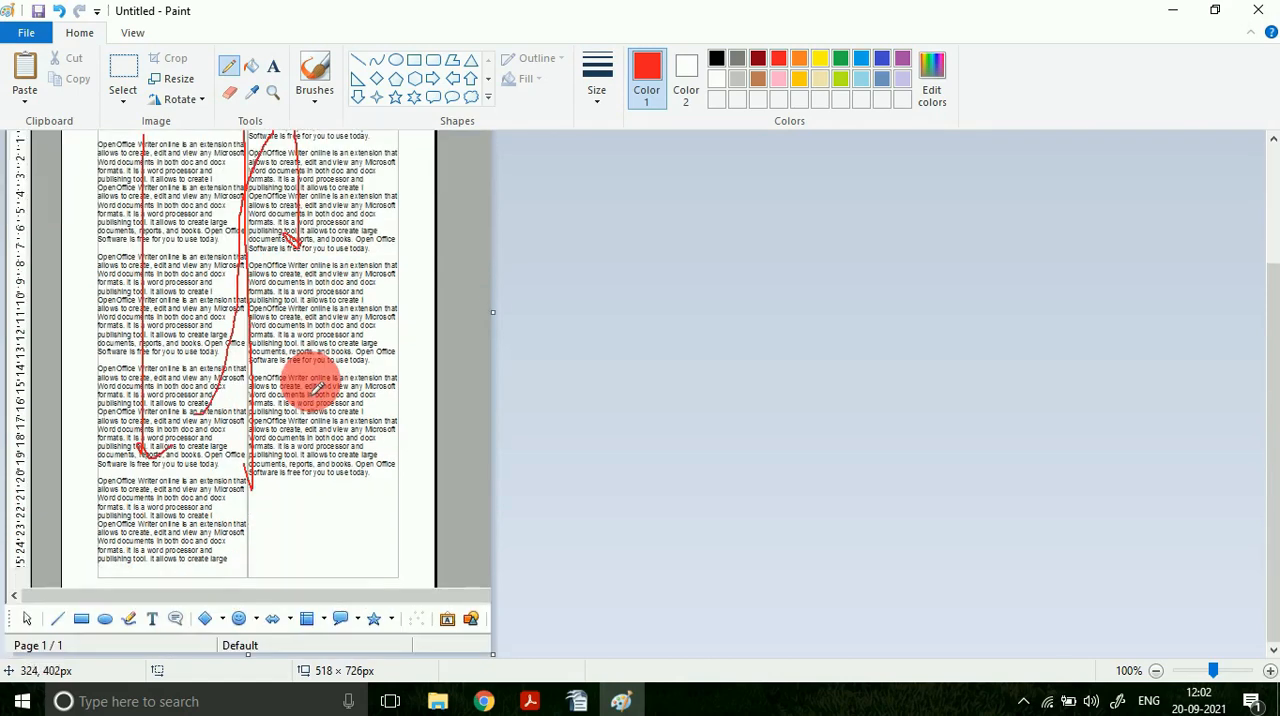
left_click_drag(129, 558, 205, 571)
scroll(230, 300, "up", 3)
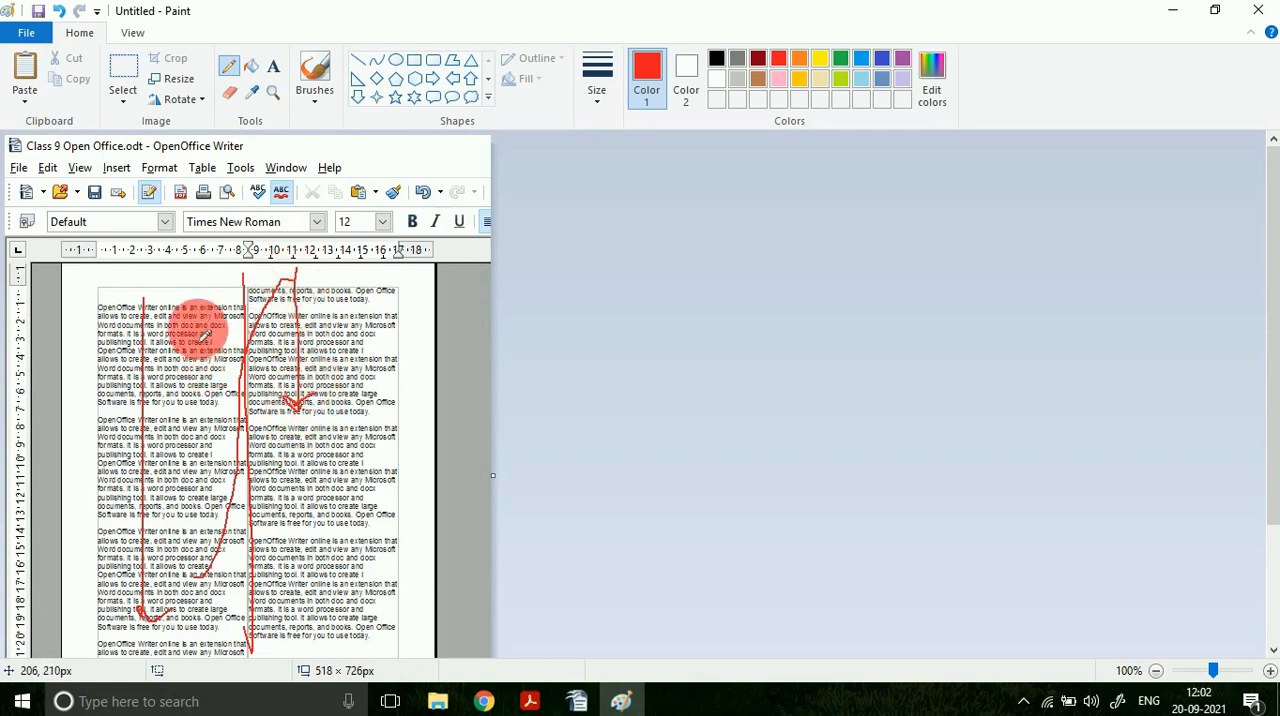
Step: Switch to OpenOffice Writer and return the page to a single-column layout
left_click(590, 704)
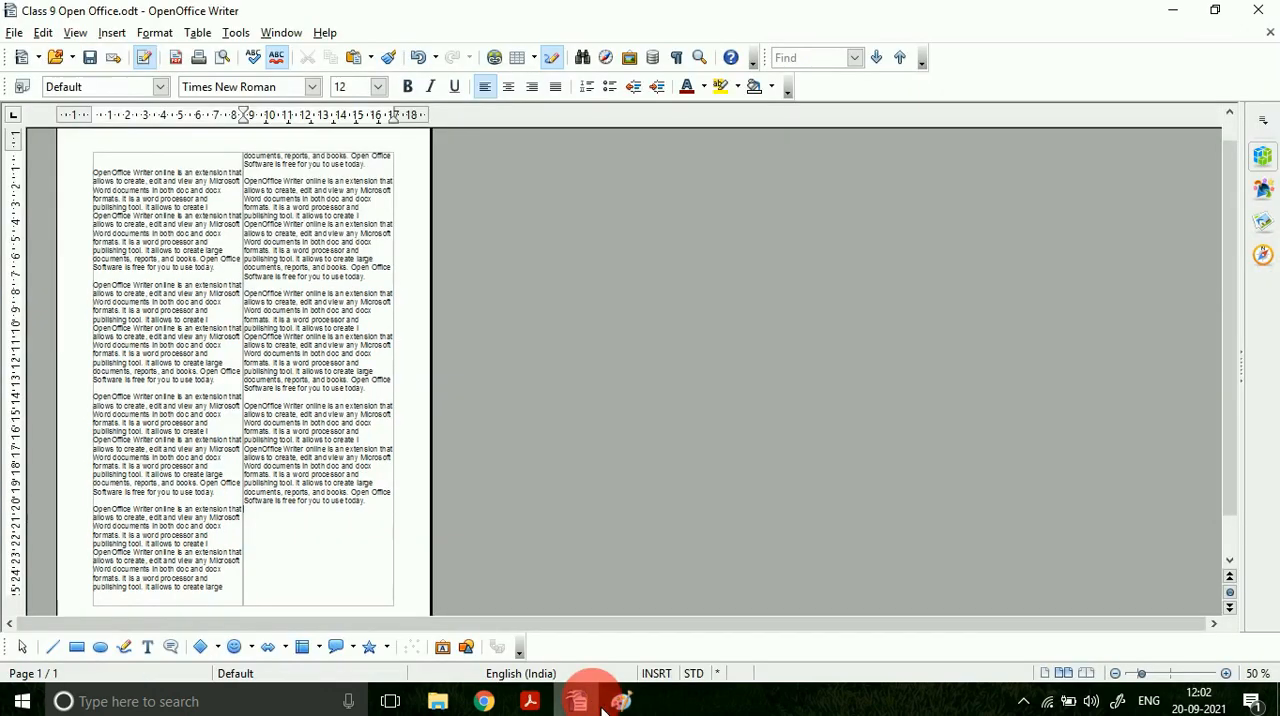
left_click(158, 32)
left_click(232, 196)
left_click(474, 312)
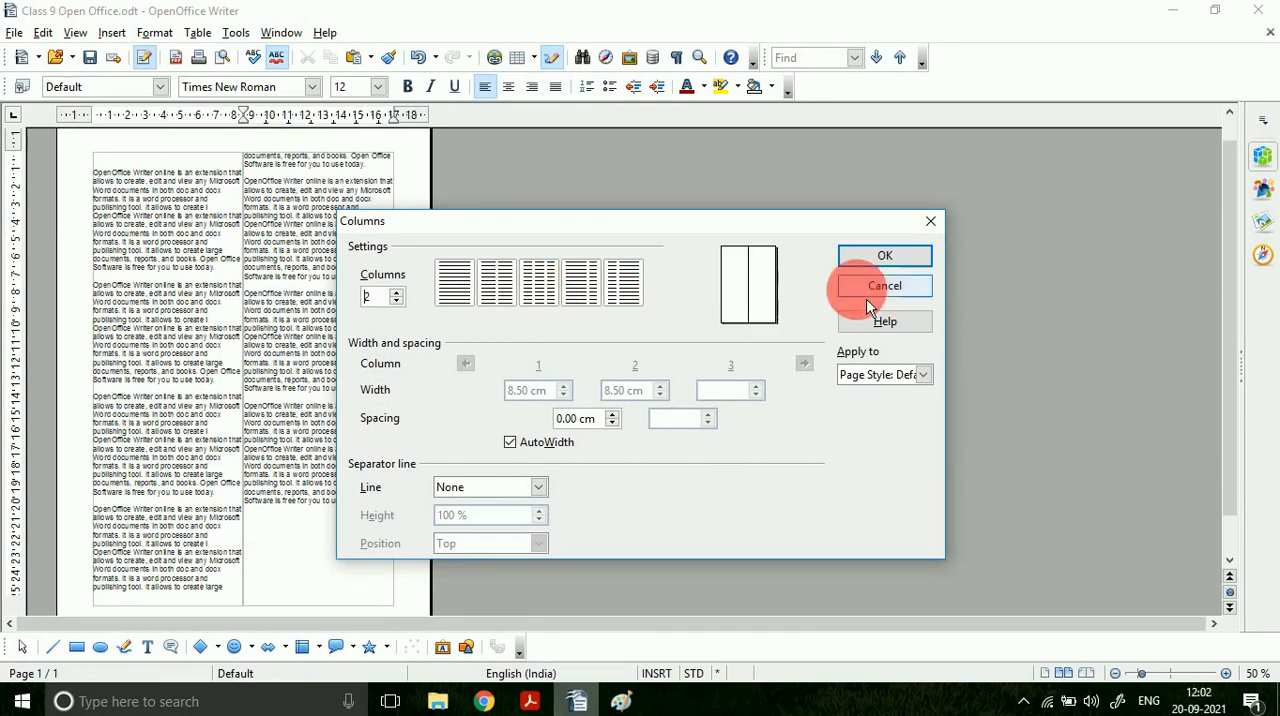
left_click(885, 255)
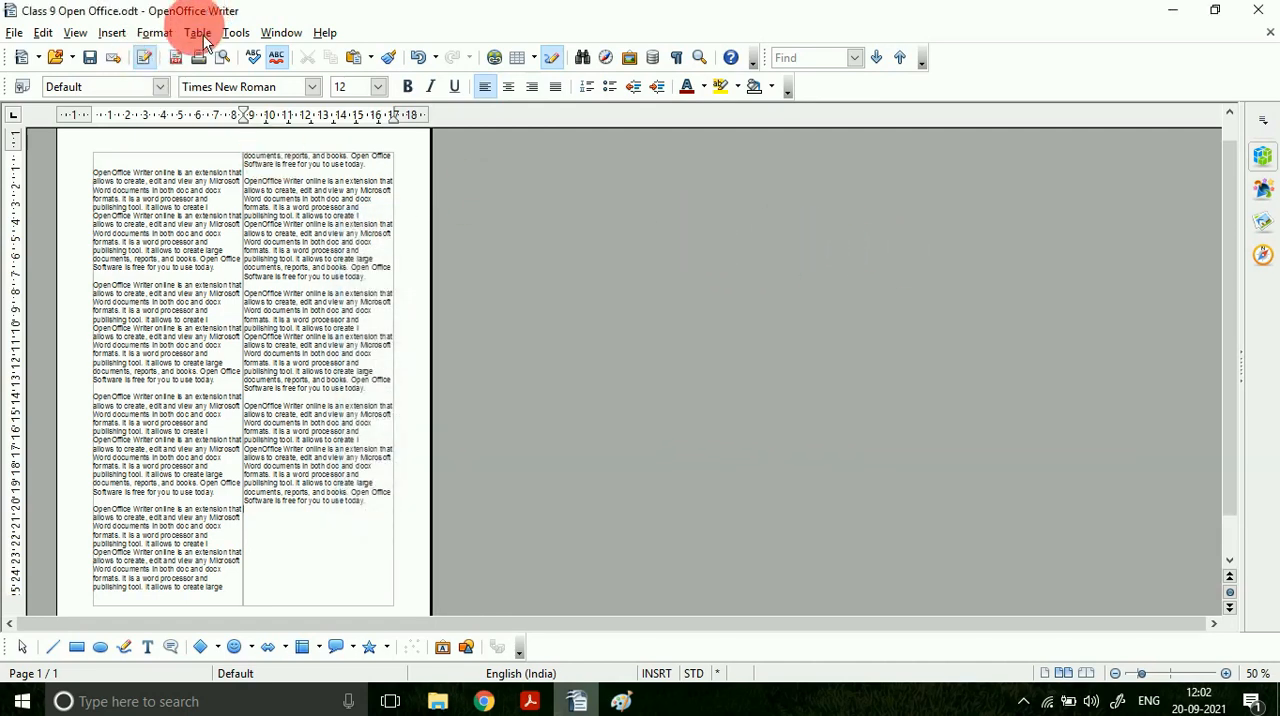
left_click(163, 34)
left_click(196, 193)
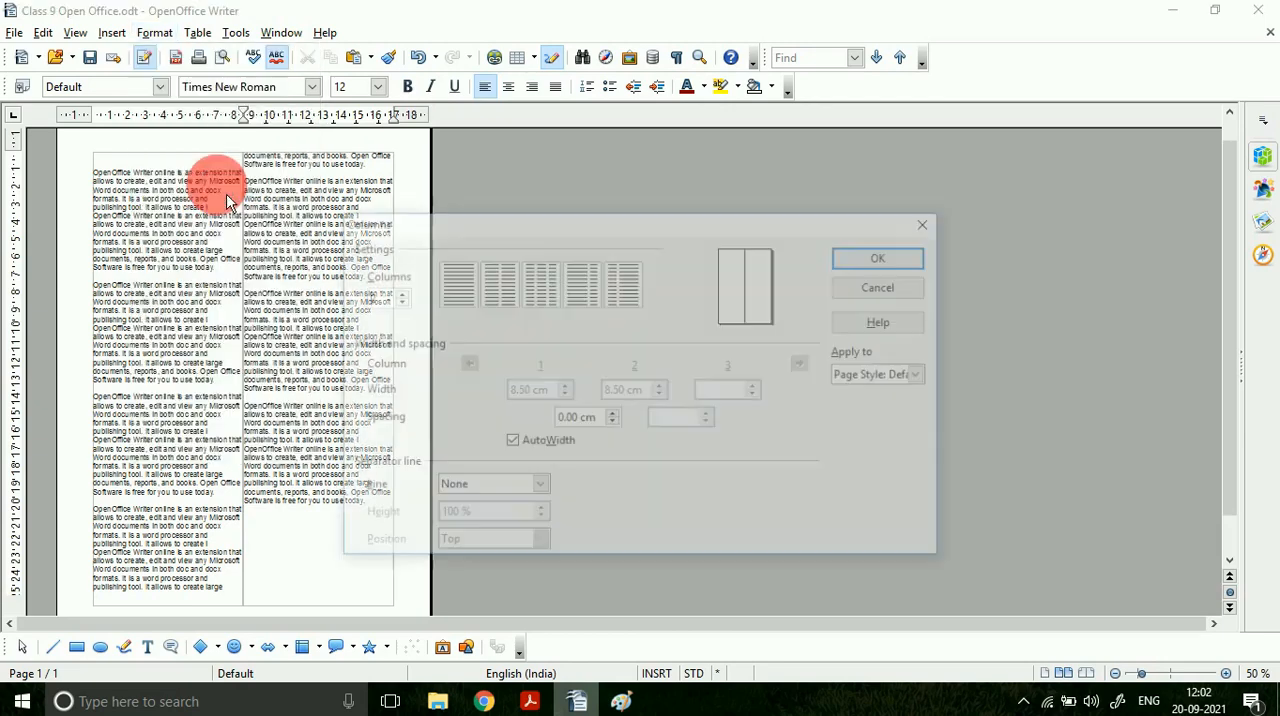
left_click(880, 257)
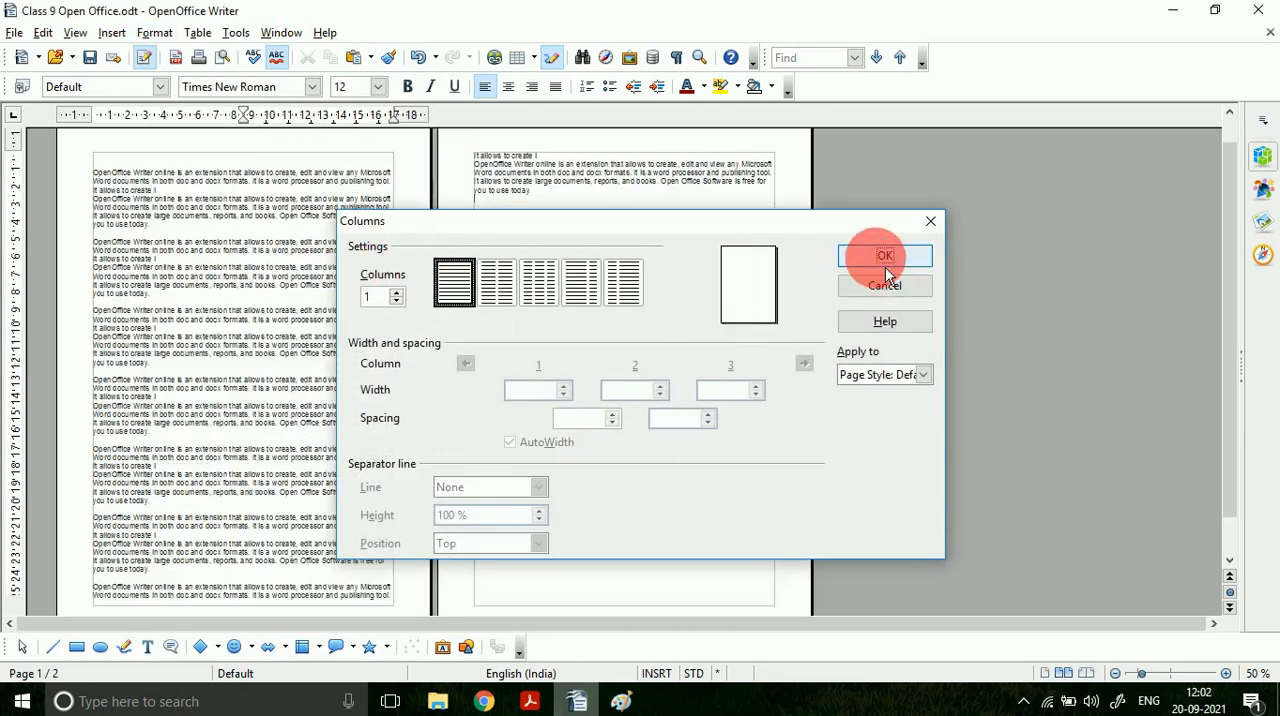
left_click(1227, 674)
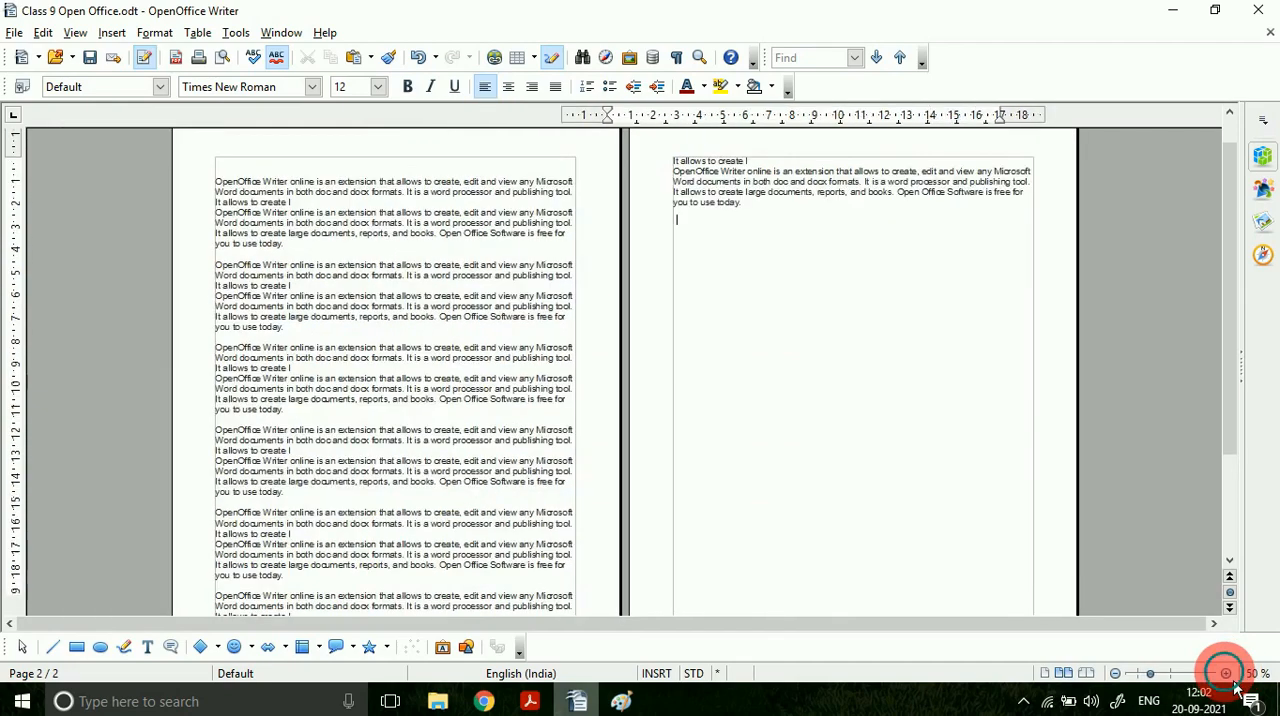
left_click(1227, 674)
left_click(1227, 674)
left_click(1227, 674)
left_click(1227, 674)
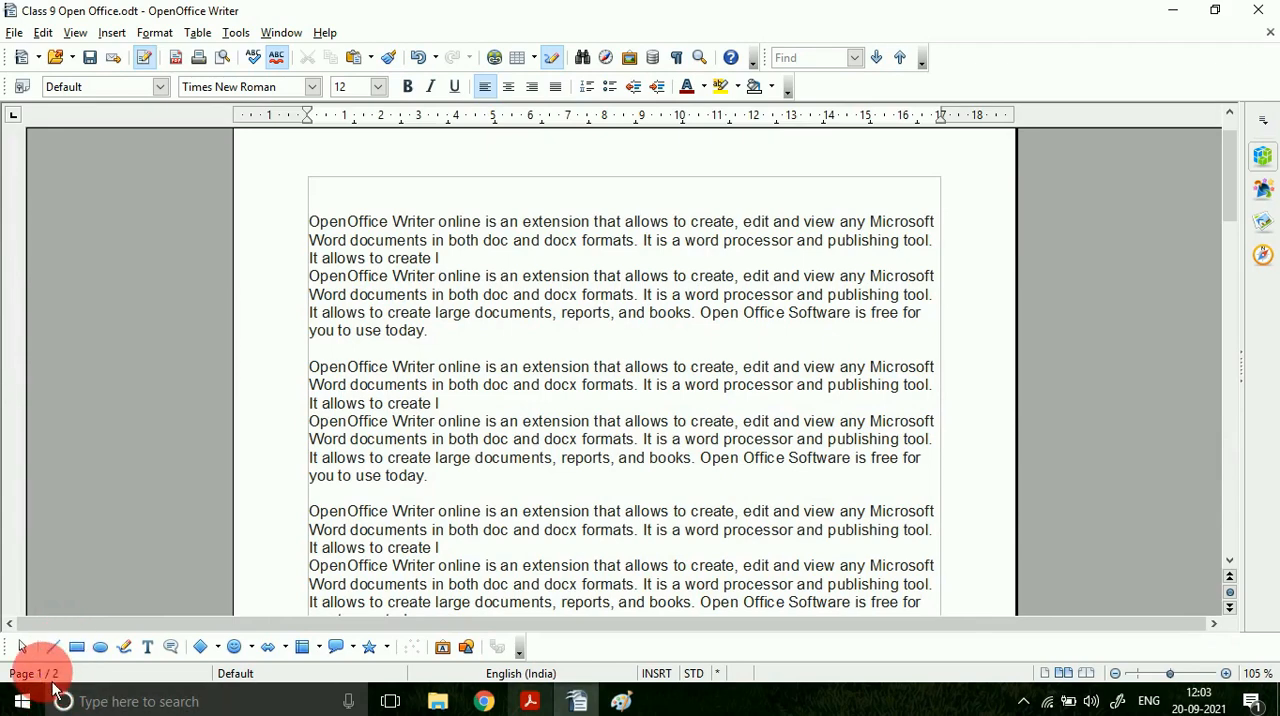
Step: Switch to the PDF and highlight the "Word Wrapping" heading of section 7.4.2
left_click(530, 701)
scroll(238, 533, "down", 3)
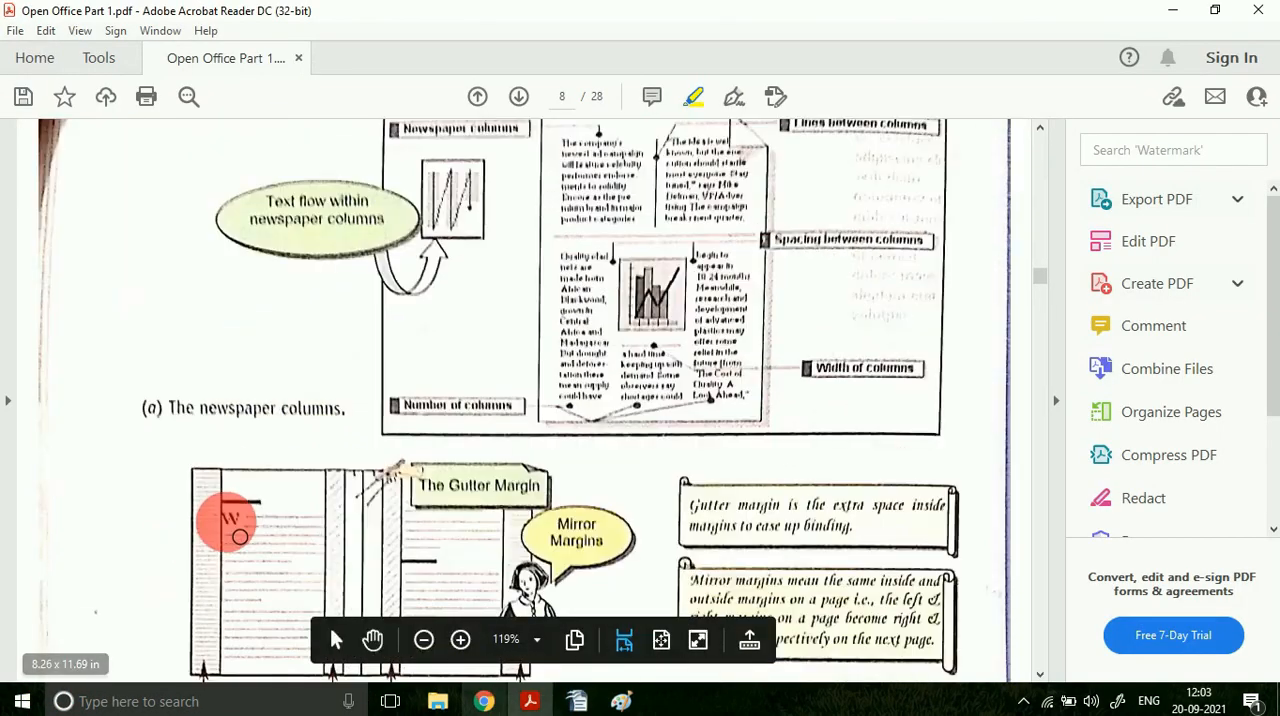
scroll(238, 537, "down", 10)
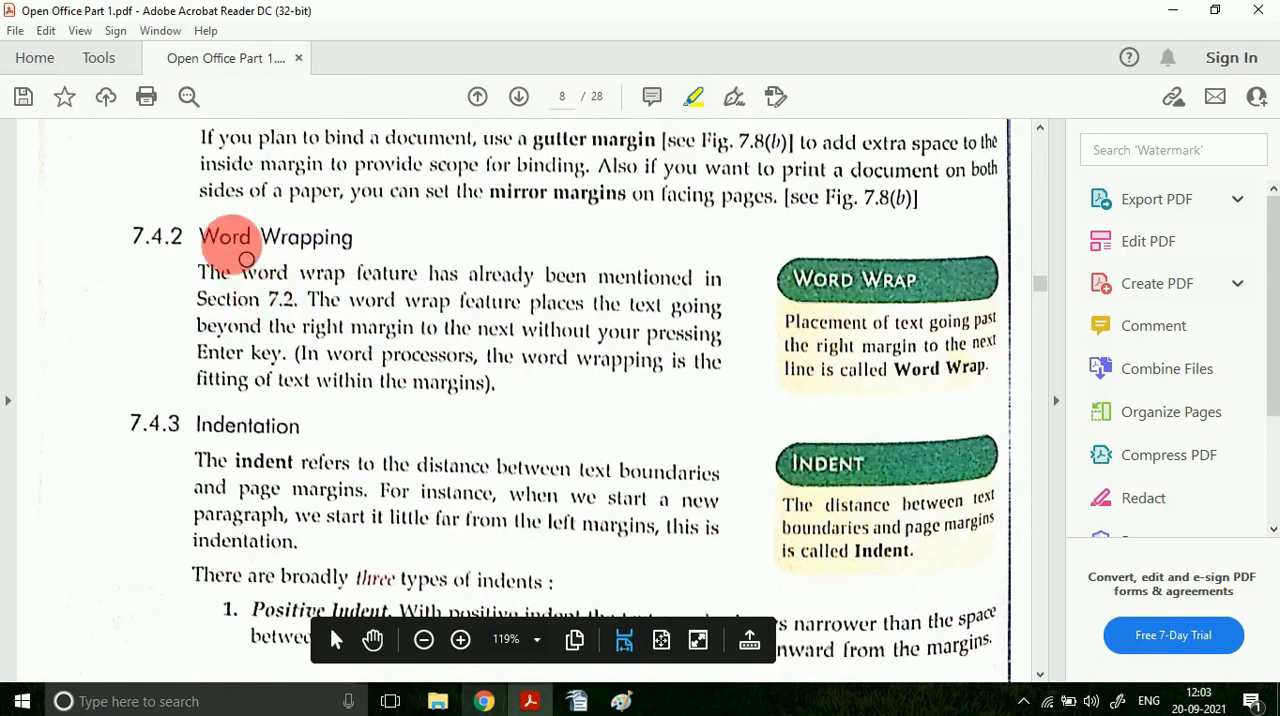
left_click_drag(232, 240, 352, 243)
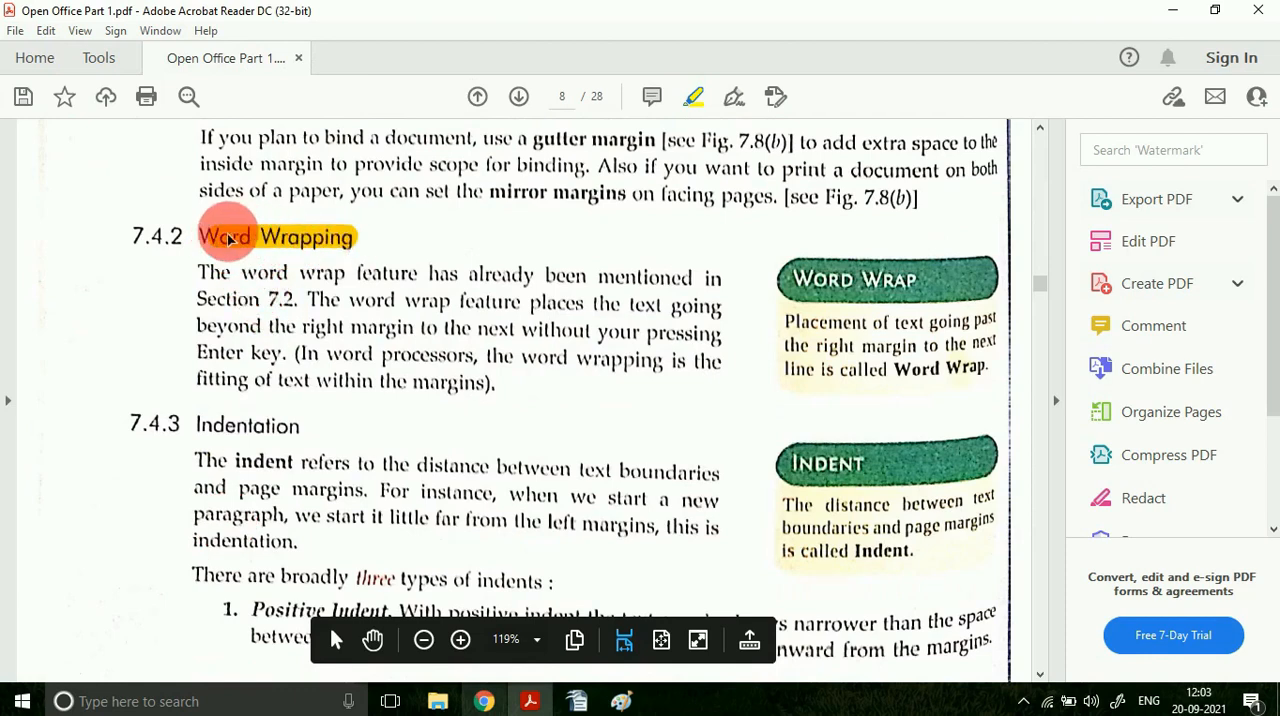
Step: In OpenOffice Writer, enter several lines of filler text below the last paragraph to demonstrate word wrapping, and delete them
left_click(585, 702)
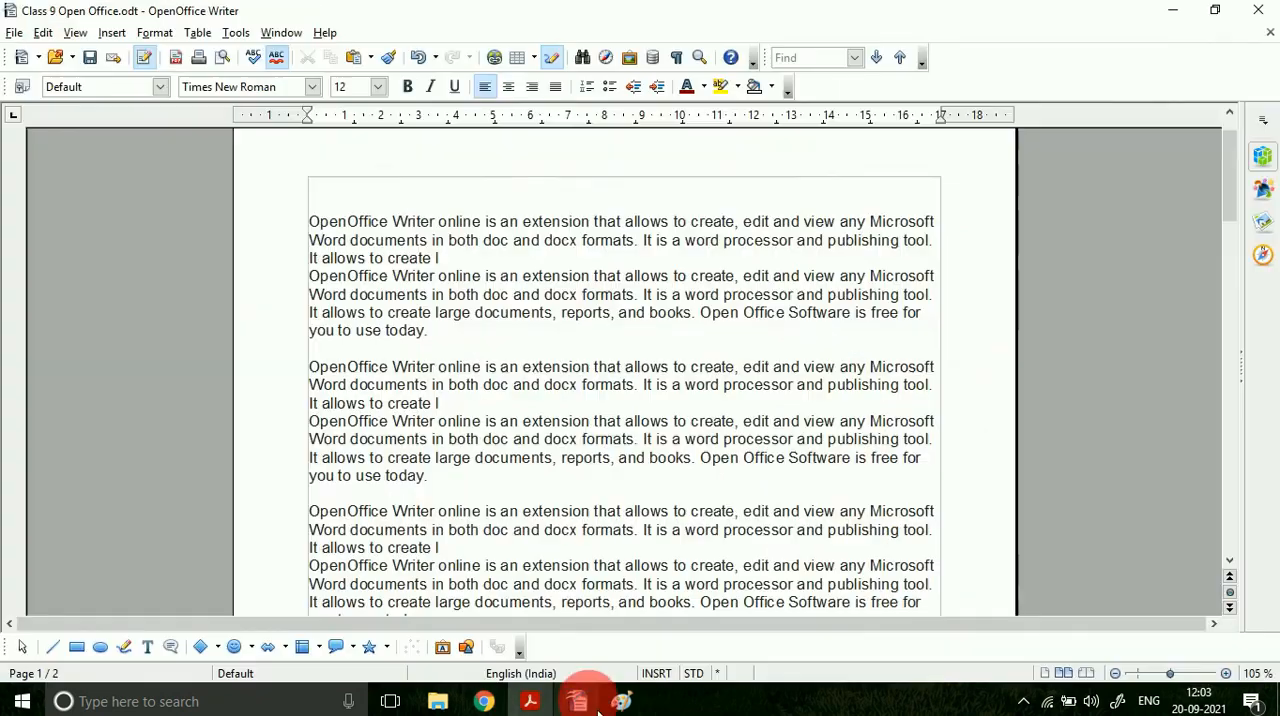
scroll(492, 537, "down", 12)
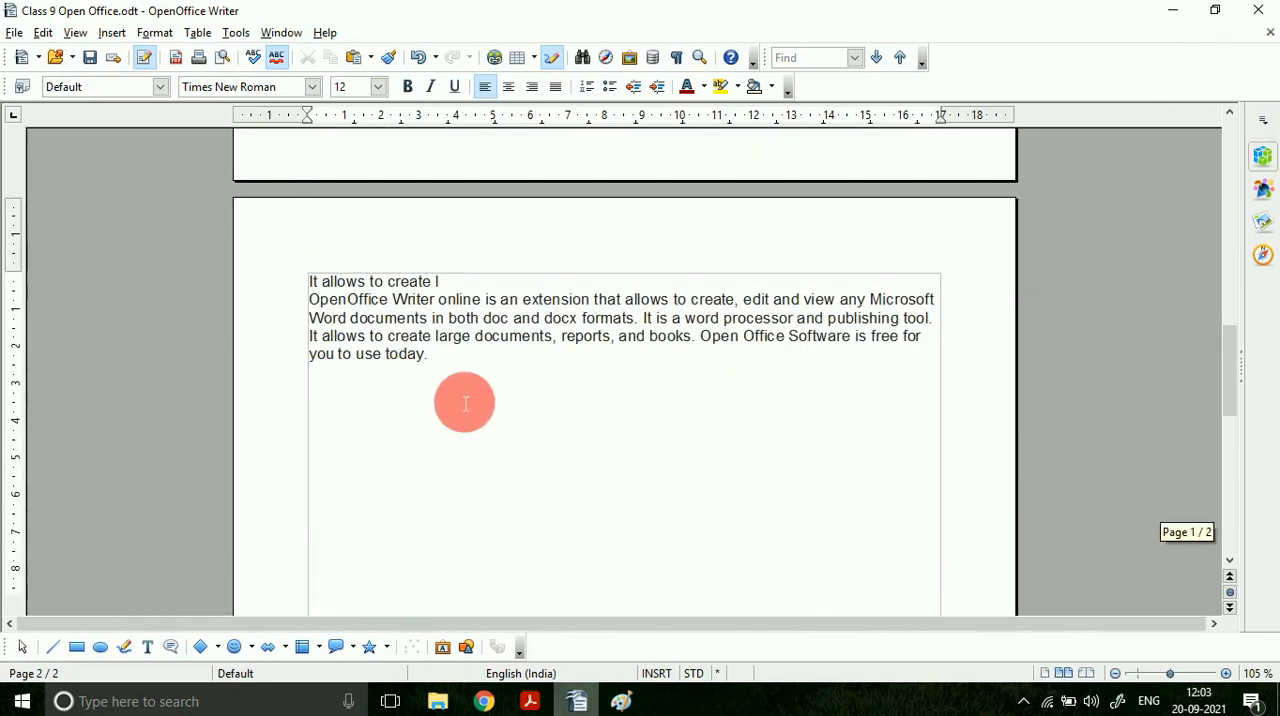
left_click(452, 378)
type("ghgdhgfdhgfdhgjkfdhg ")
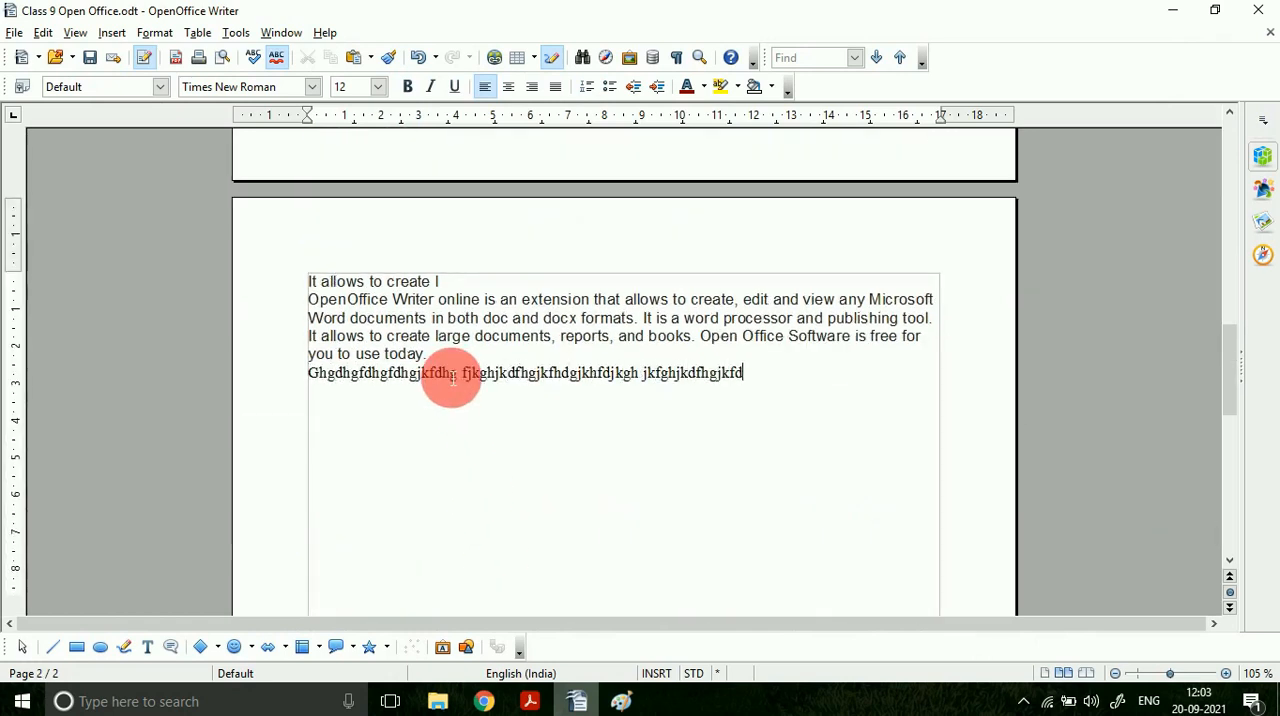
type("hfdjkghjkdfhgjkfdhgjkfdhgjkfdhjkfdhjkfdhgjkfdhgjkfdhjkfhdjk")
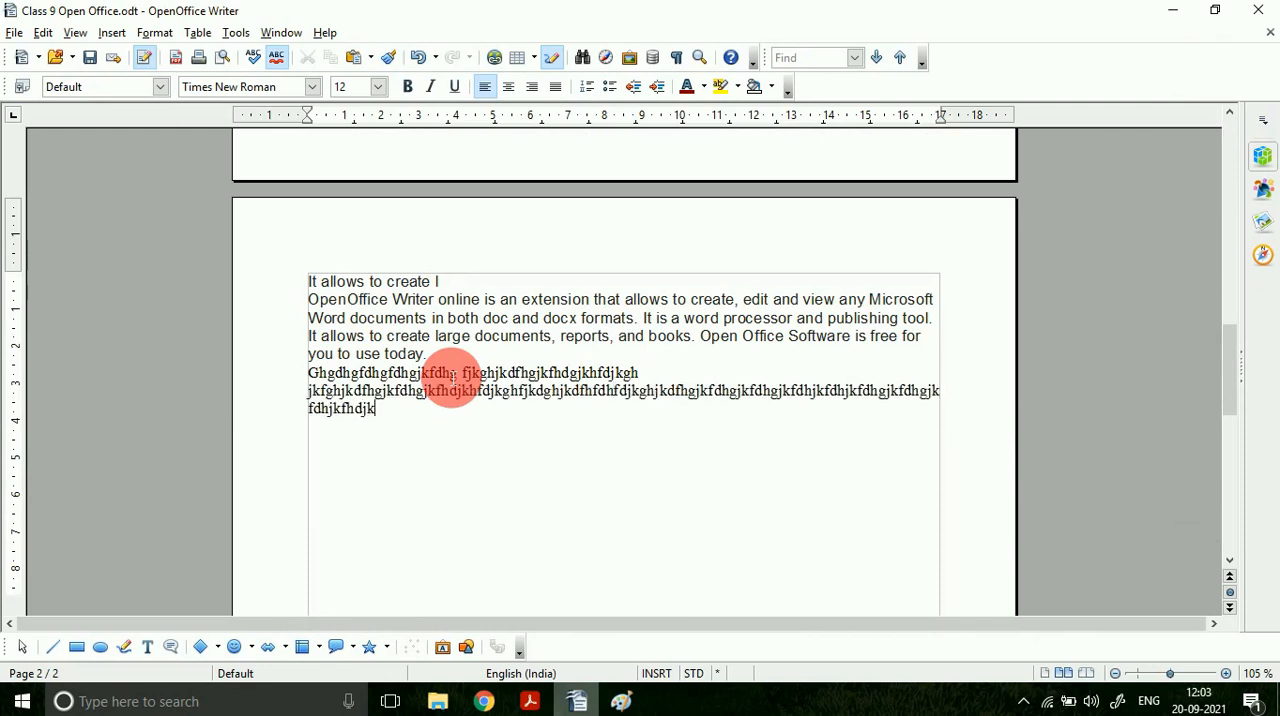
type("hfgdjkfhdgjkhfgdjkfghjkfghdjkfgdhfjkdghjkfd")
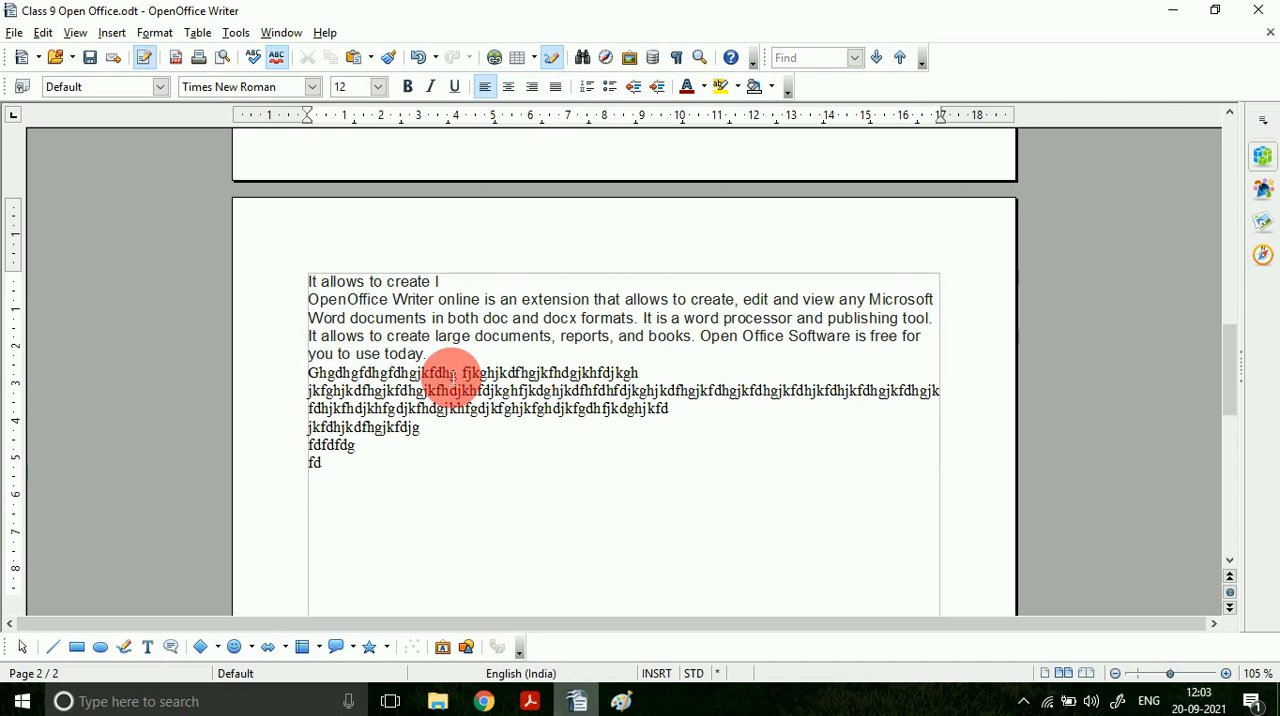
left_click_drag(357, 471, 257, 386)
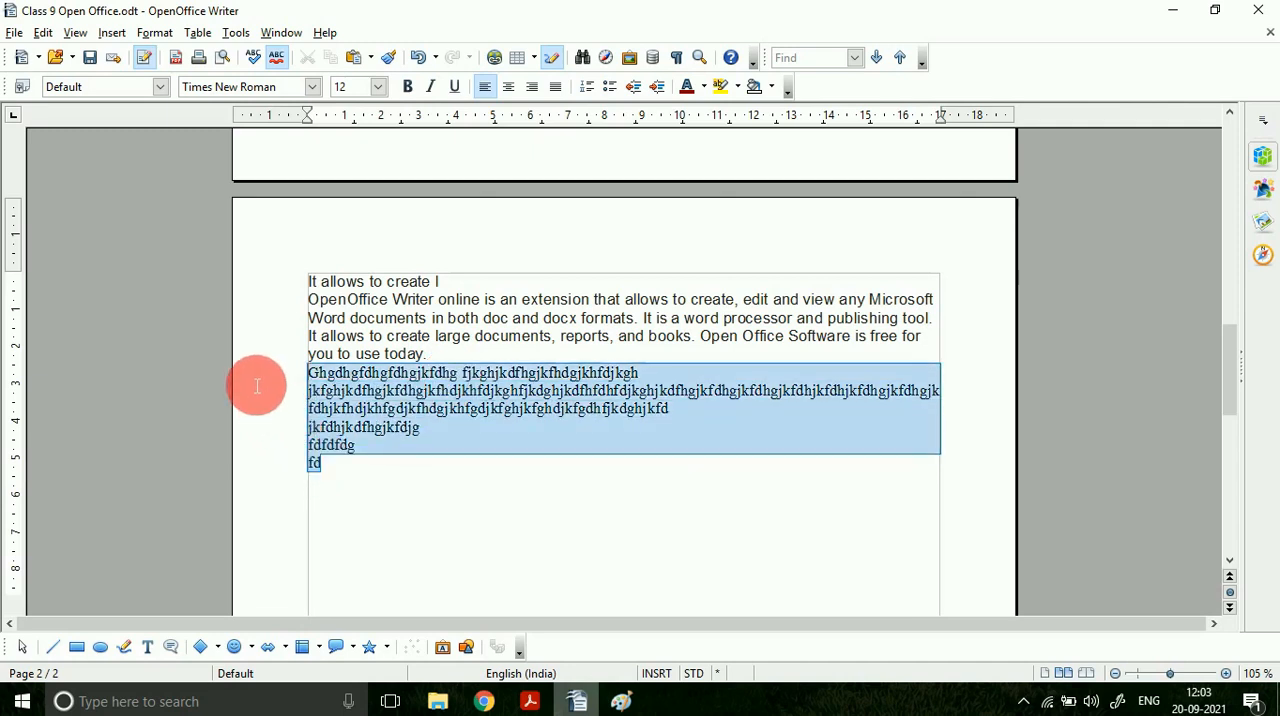
key("Delete")
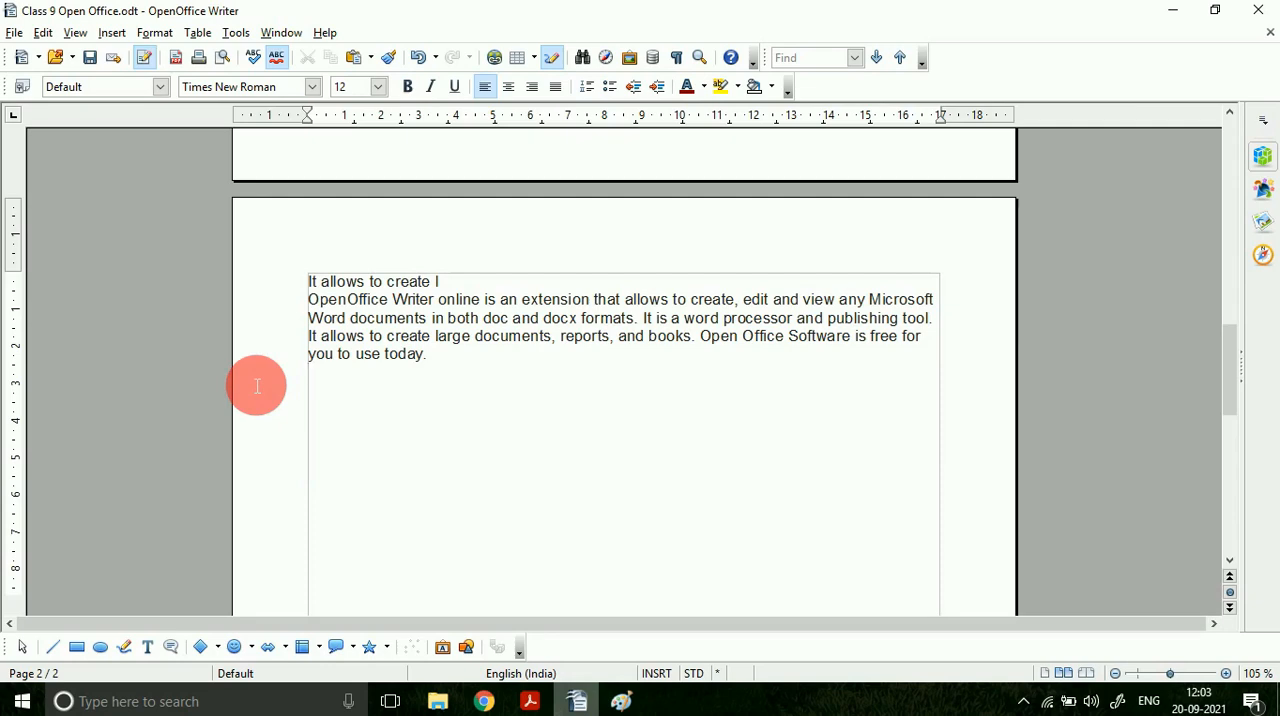
Step: Switch to the PDF and read section 7.4.3 on indentation and its types of indents
left_click(530, 701)
scroll(308, 542, "down", 3)
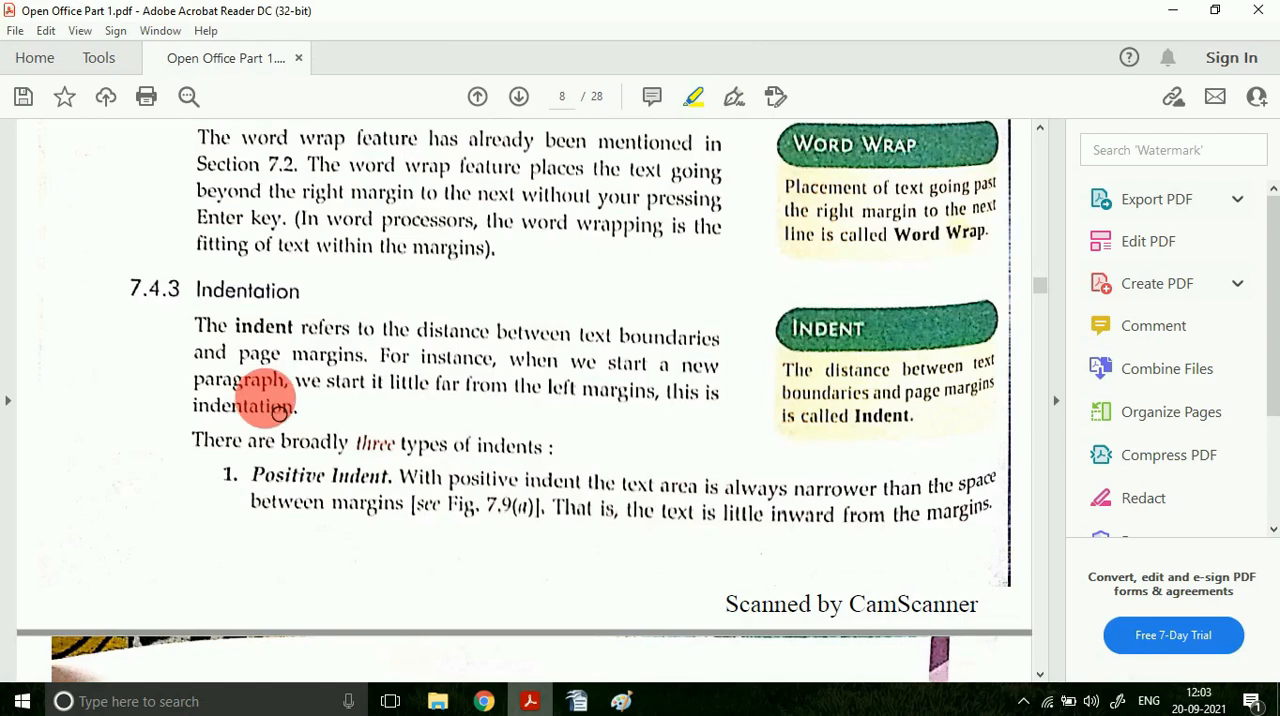
scroll(320, 450, "down", 3)
Step: In OpenOffice Writer, try a first-line indent of about 1.7 cm and undo it
left_click(577, 701)
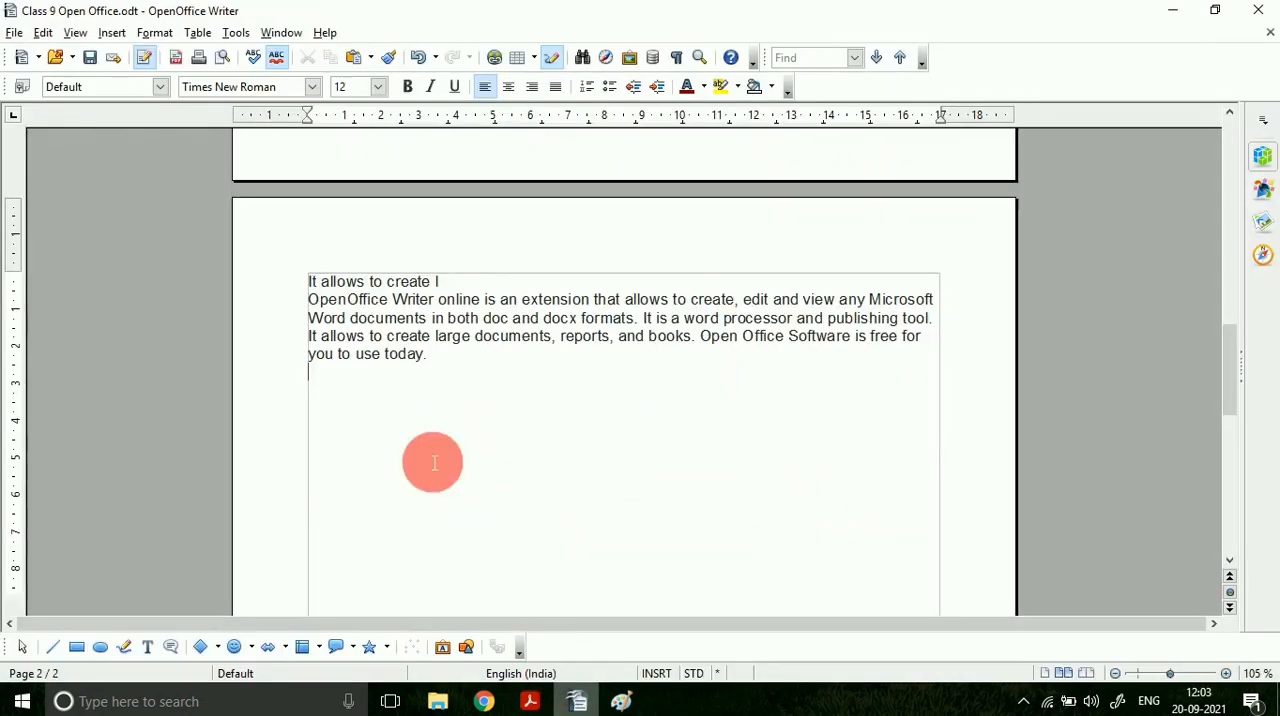
scroll(434, 462, "up", 15)
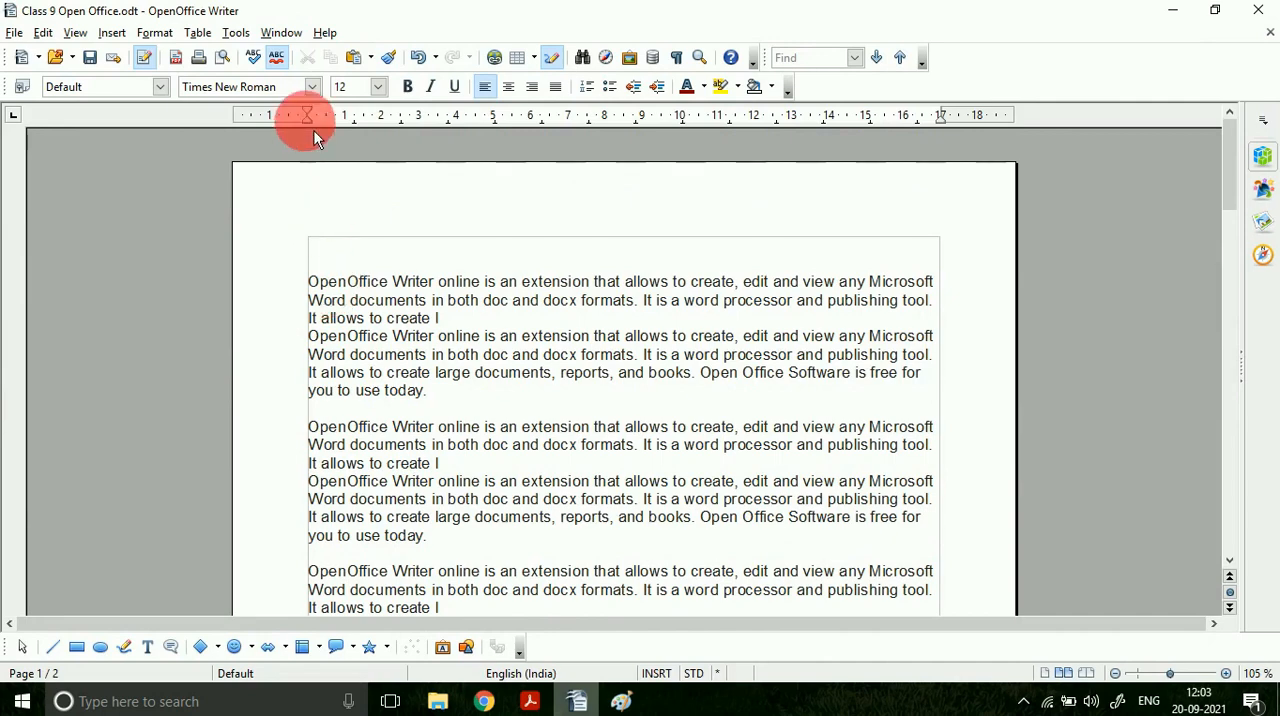
left_click_drag(318, 121, 376, 122)
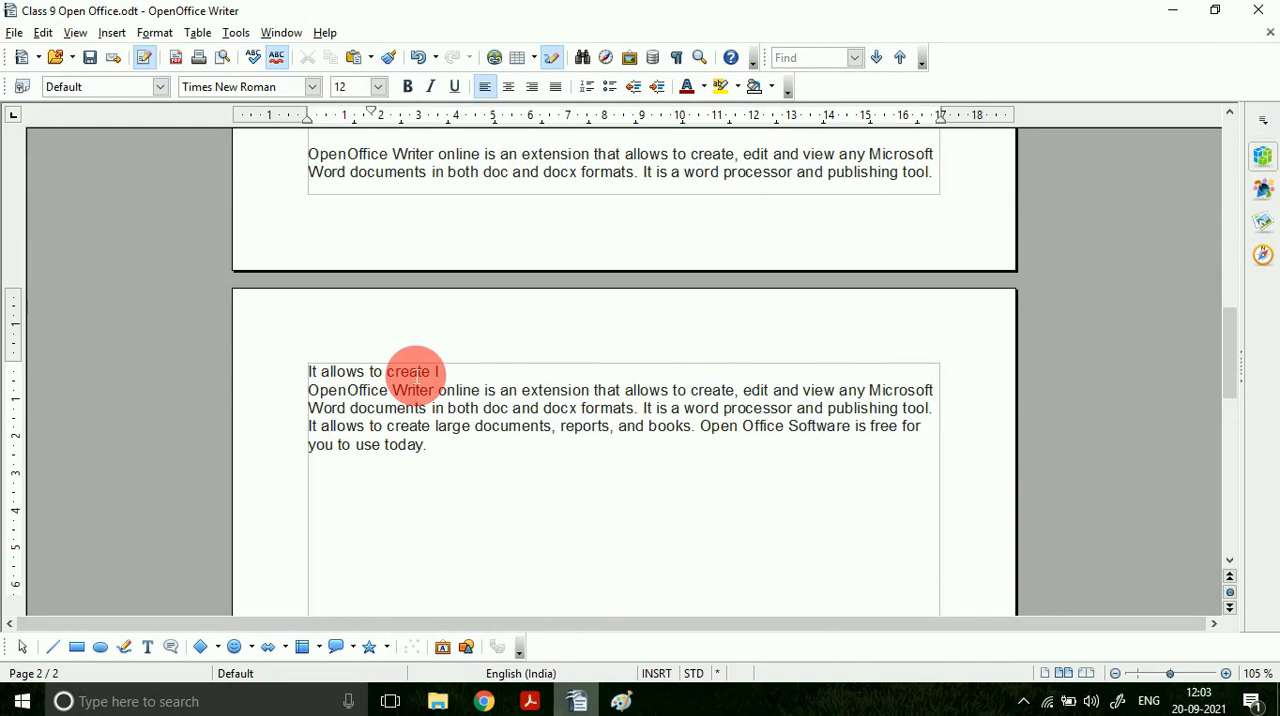
key("ctrl+z")
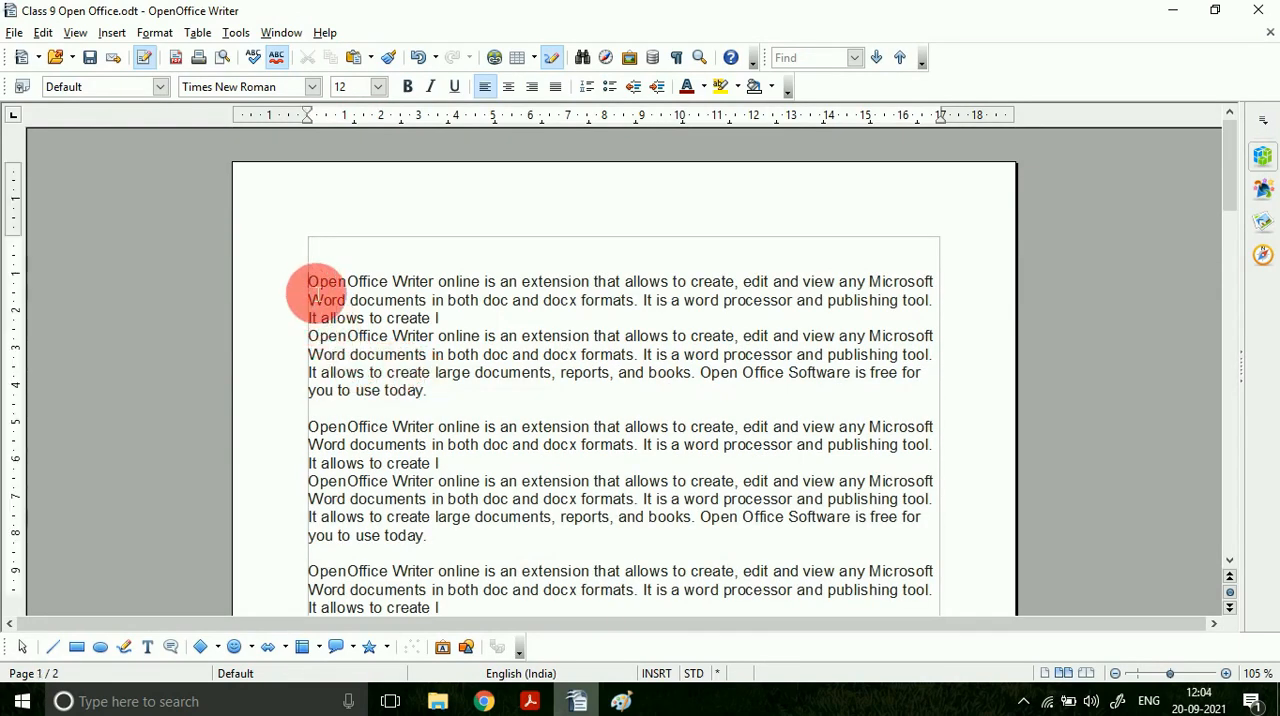
Step: Indent the passage's first line, and move the left indent inward to about 4.4 cm and back outward past the left margin
mouse_move(318, 117)
left_mouse_down()
mouse_move(377, 129)
mouse_move(386, 285)
left_mouse_up()
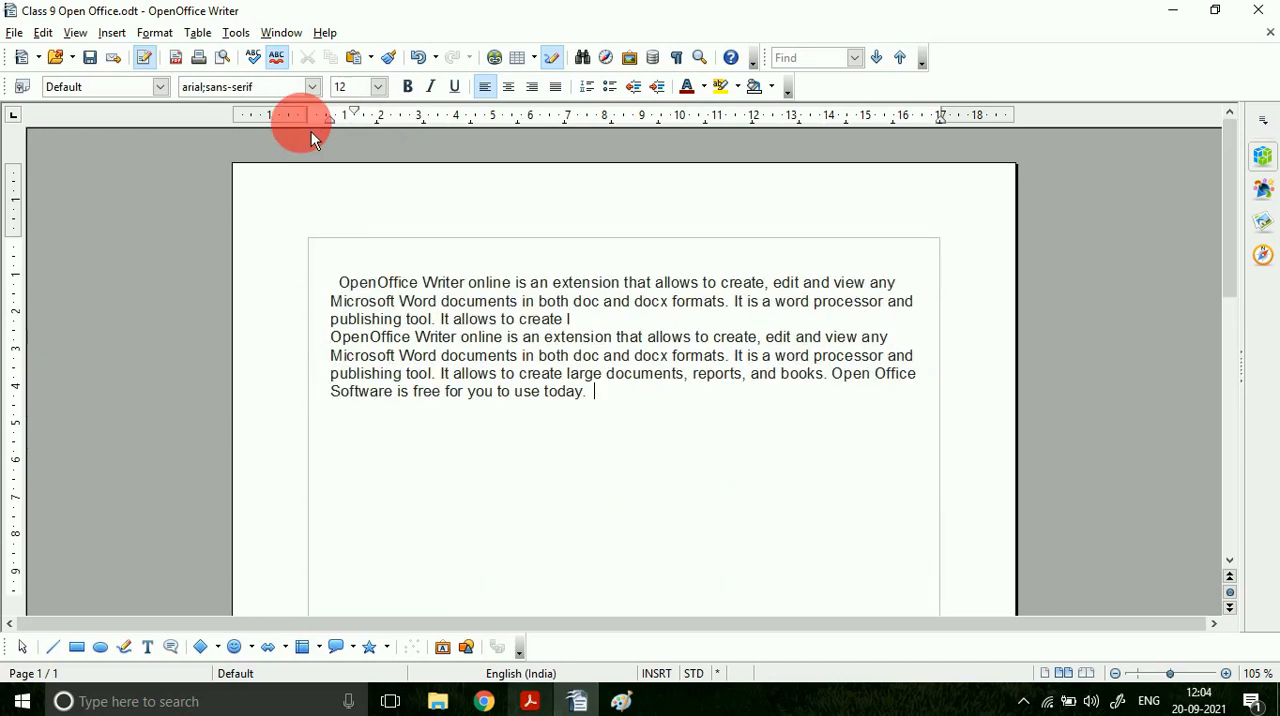
left_click_drag(340, 135, 481, 127)
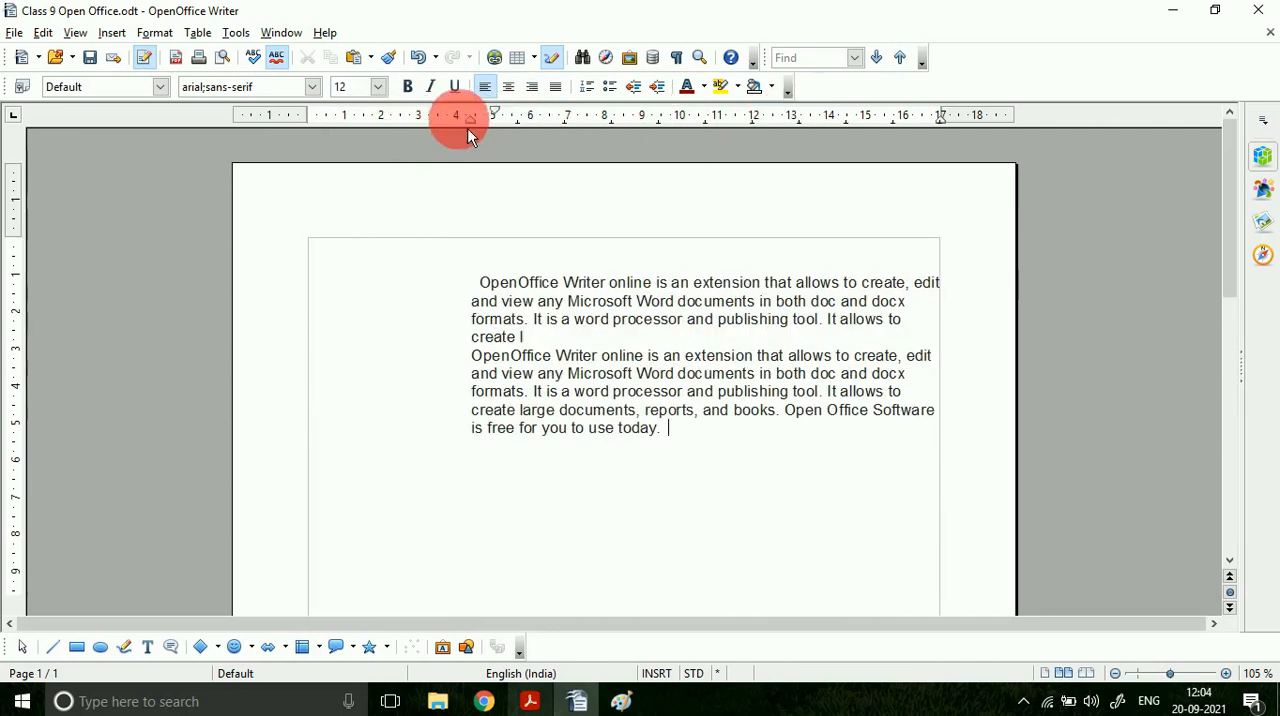
mouse_move(466, 120)
left_mouse_down()
mouse_move(474, 133)
mouse_move(283, 155)
left_mouse_up()
Step: Check the indent definitions in the PDF, and in OpenOffice Writer move the passage's left indent inward and back to about 0.5 cm
key("alt+Tab")
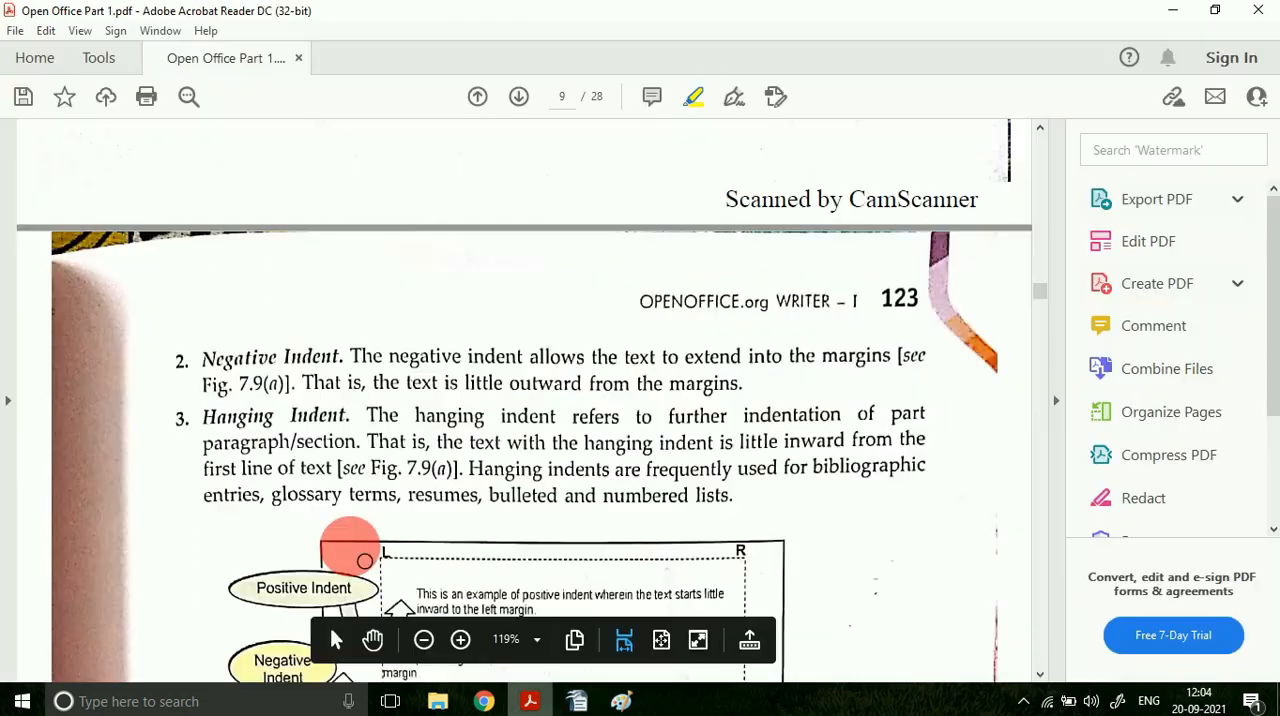
scroll(340, 349, "up", 3)
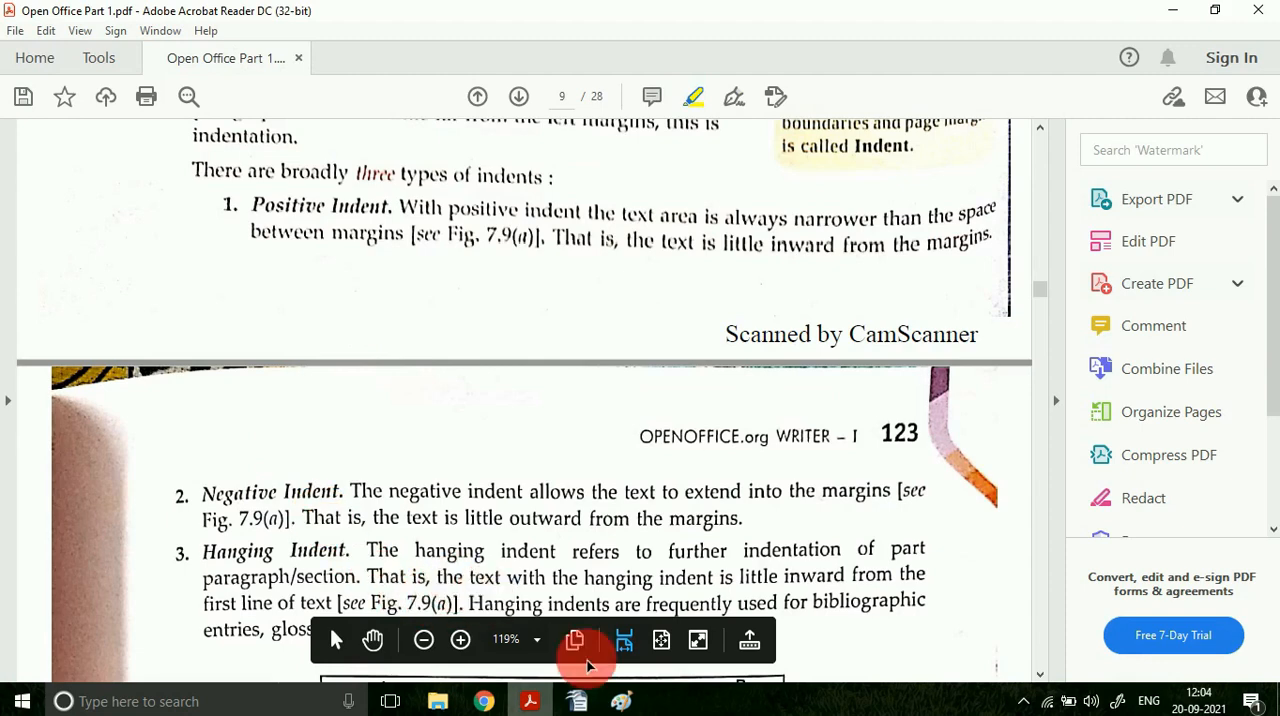
left_click(577, 701)
mouse_move(272, 145)
left_mouse_down()
mouse_move(289, 131)
mouse_move(406, 145)
mouse_move(440, 125)
left_mouse_up()
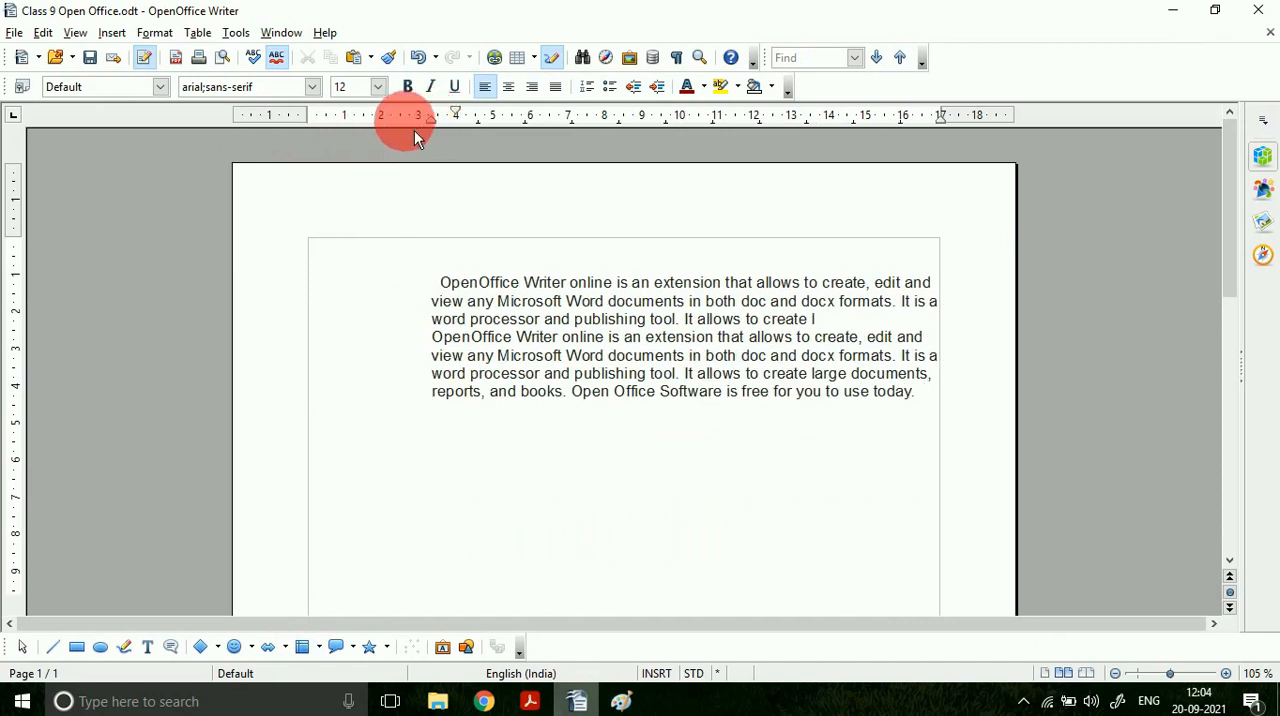
mouse_move(435, 126)
left_mouse_down()
mouse_move(290, 133)
mouse_move(336, 124)
left_mouse_up()
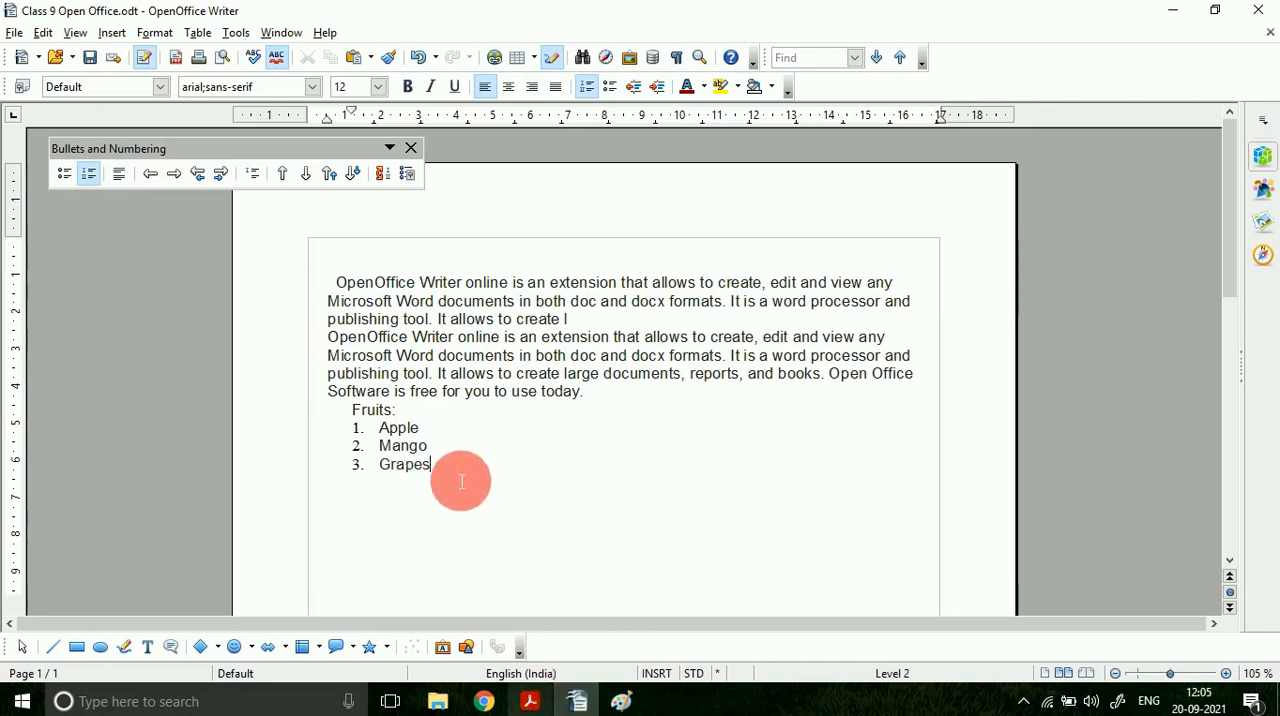
Step: Try to shift the first-line indent of the Apple item in the numbered Fruits list further inward
left_click_drag(430, 468, 344, 442)
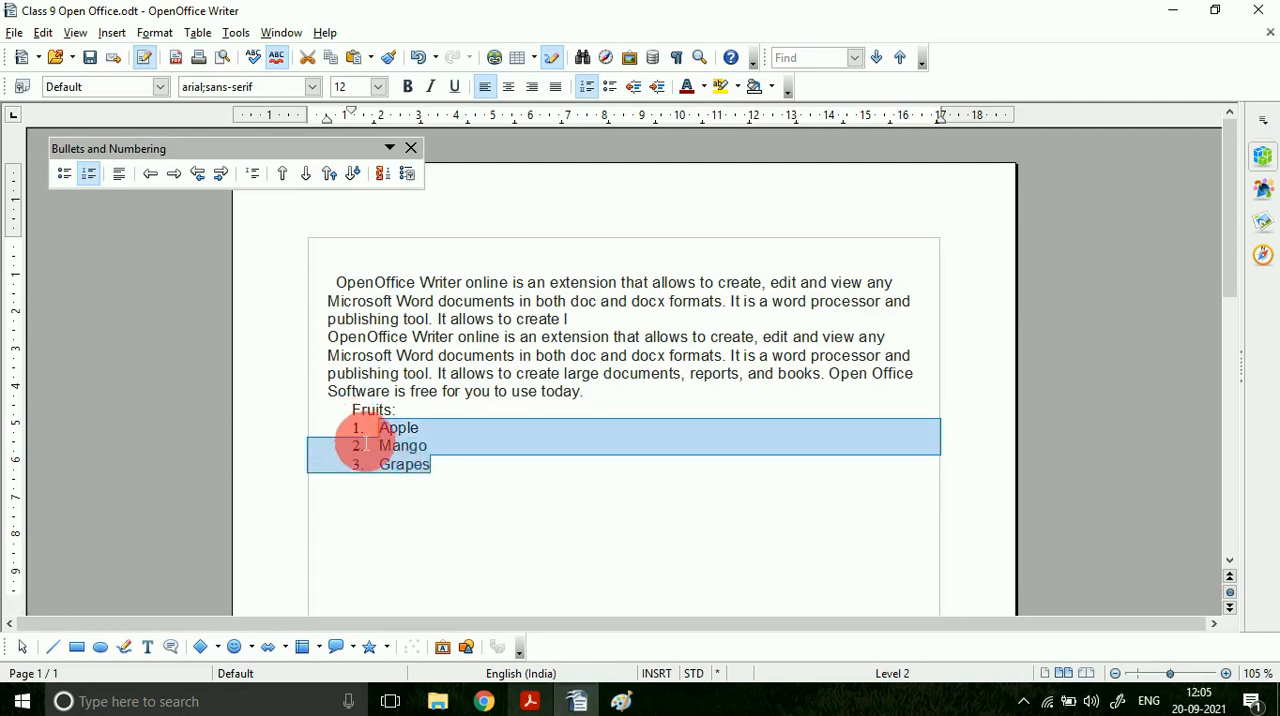
left_click(368, 434)
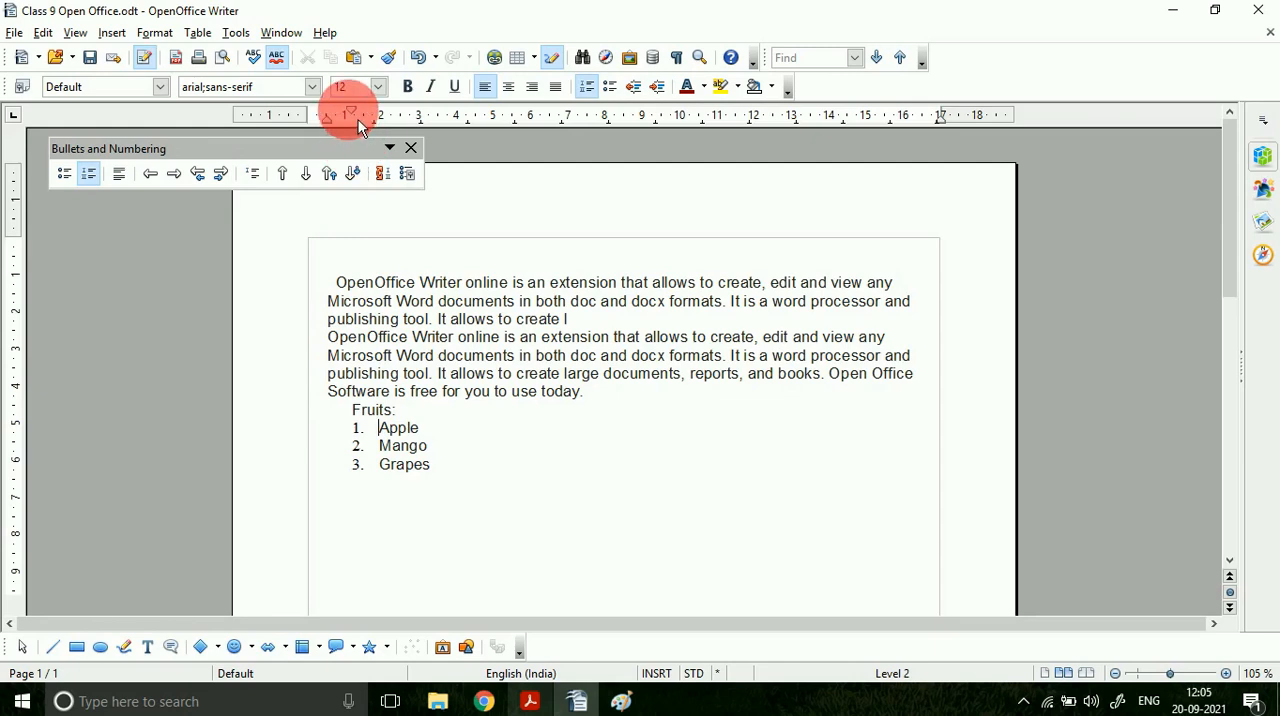
left_click_drag(360, 122, 388, 116)
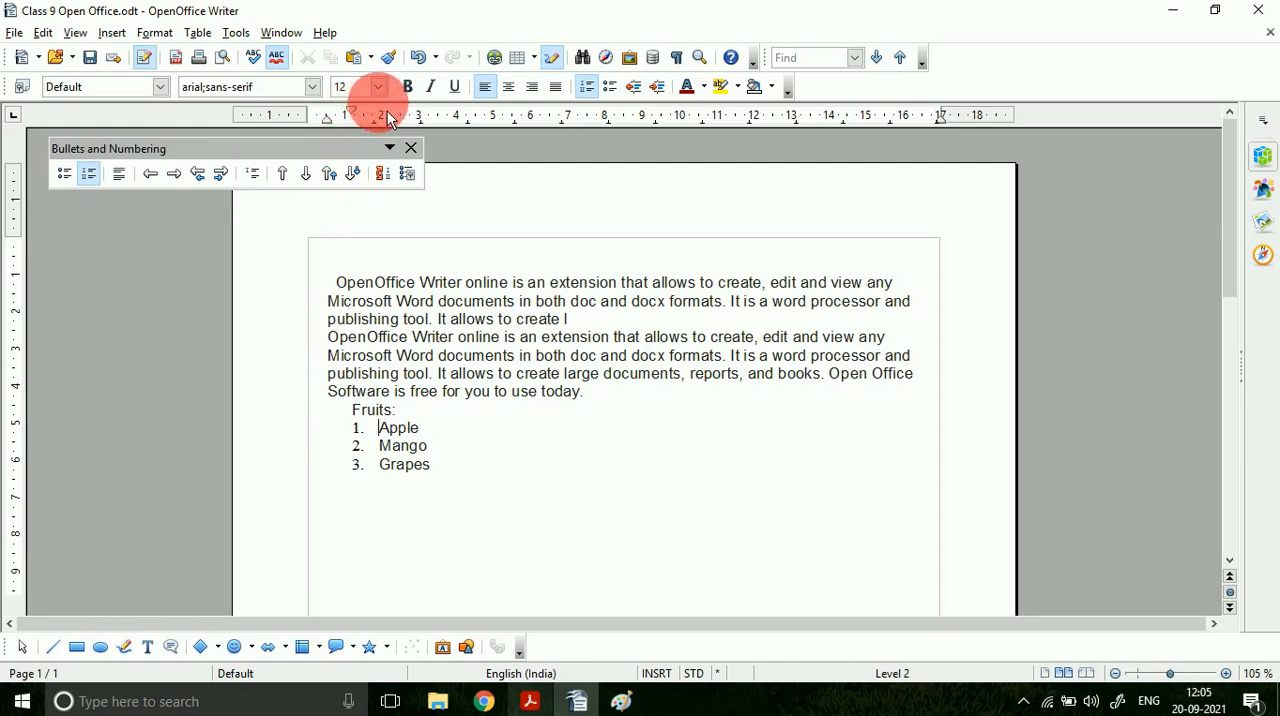
Step: Switch to the PDF and examine the hanging indent paragraph and the figure comparing the indent types
left_click(532, 701)
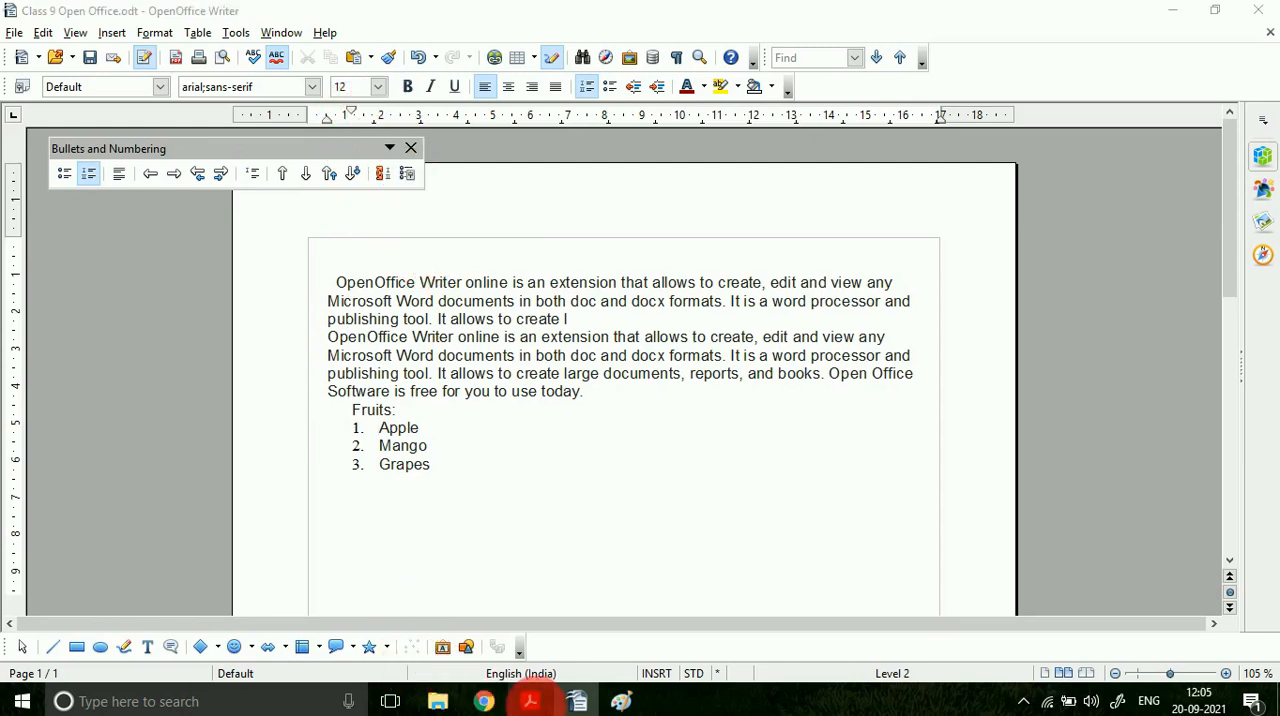
scroll(430, 610, "down", 2)
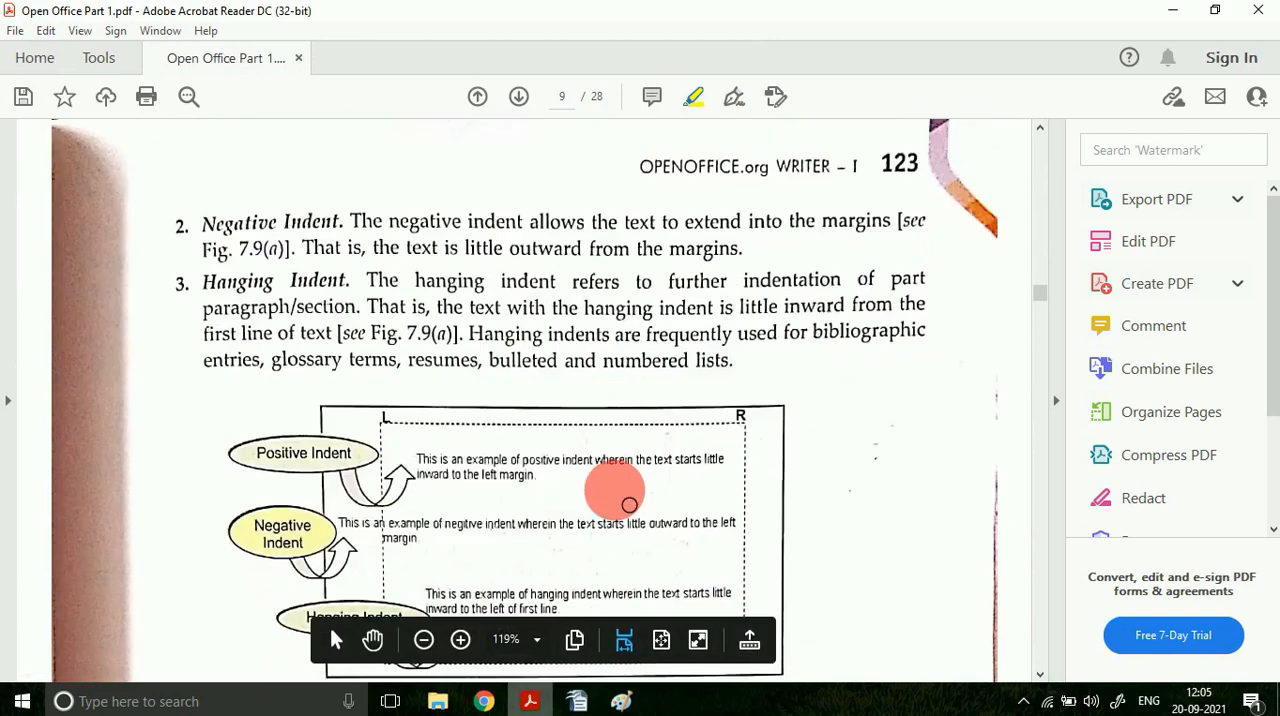
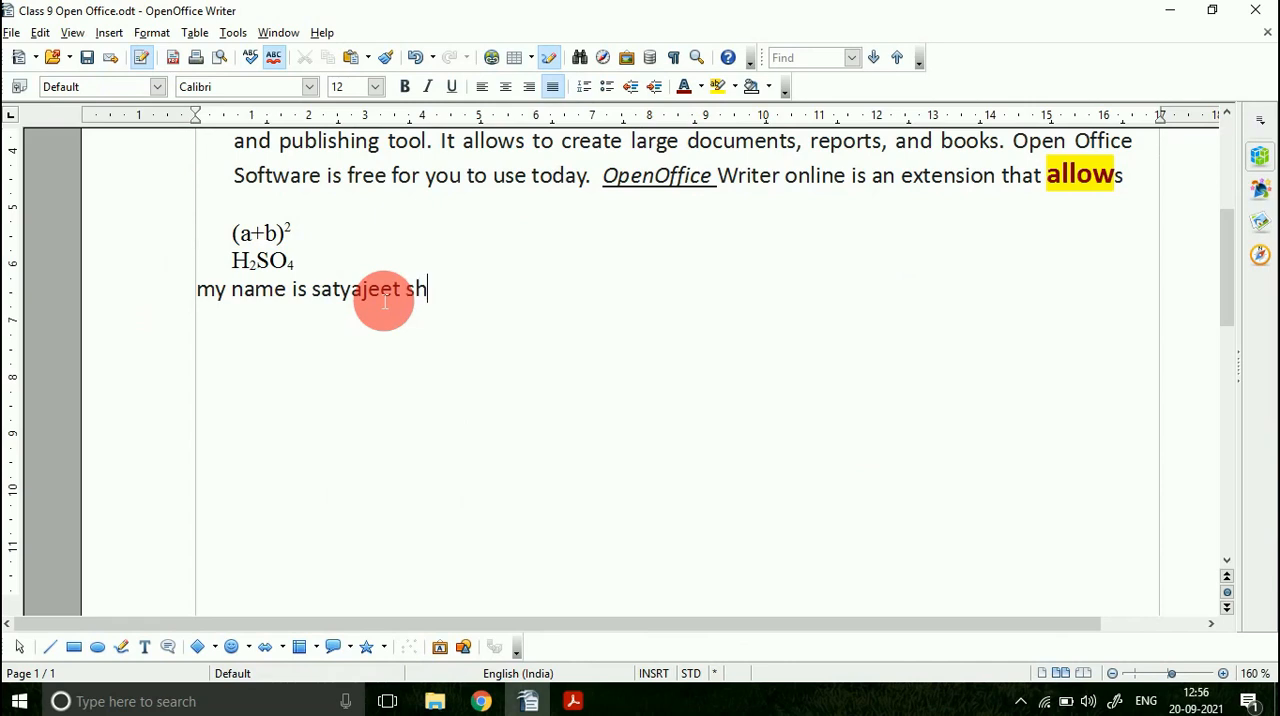
Step: Select the sentence line below the H2SO4 formula and convert it to lower-case and then to UPPER-CASE
triple_click(384, 300)
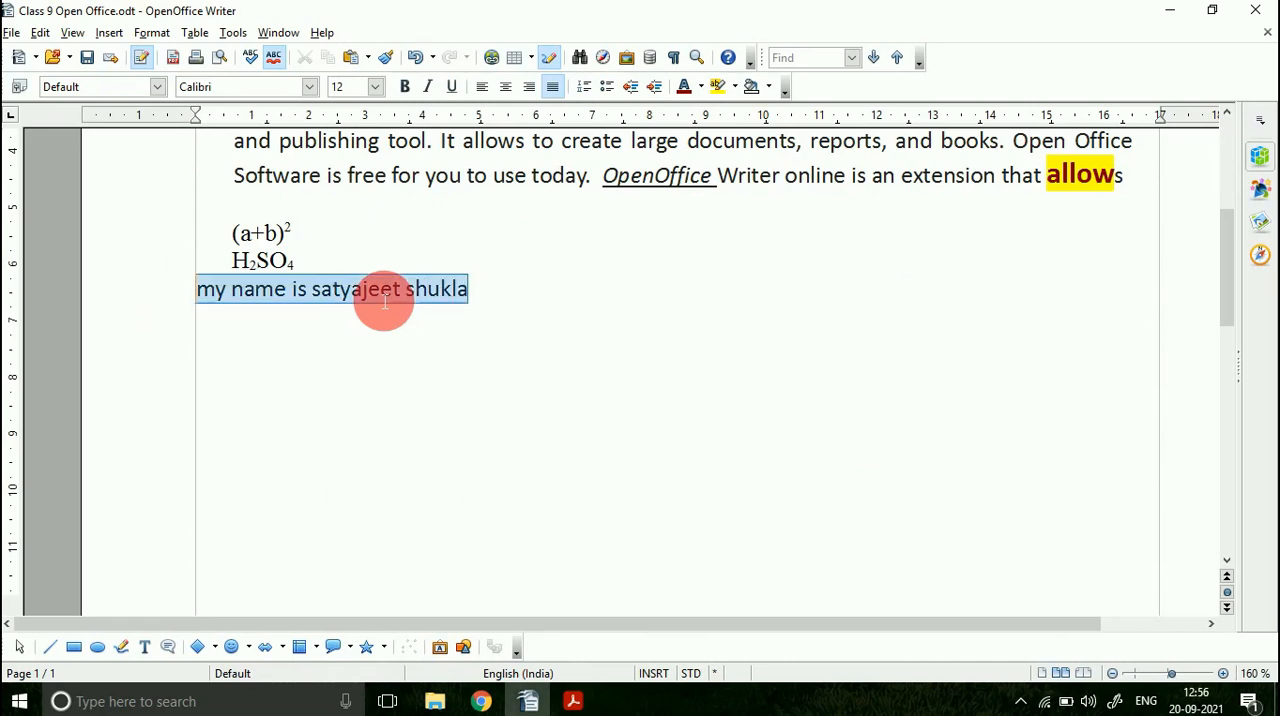
left_click(155, 35)
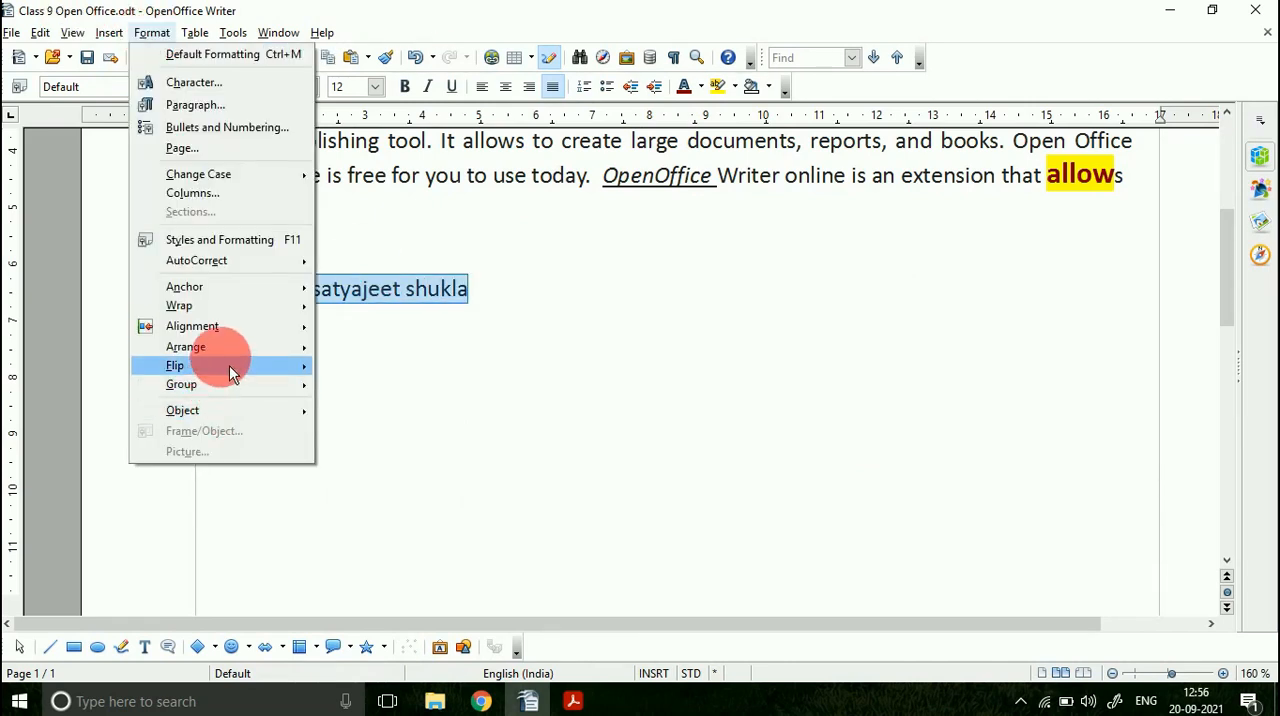
mouse_move(247, 190)
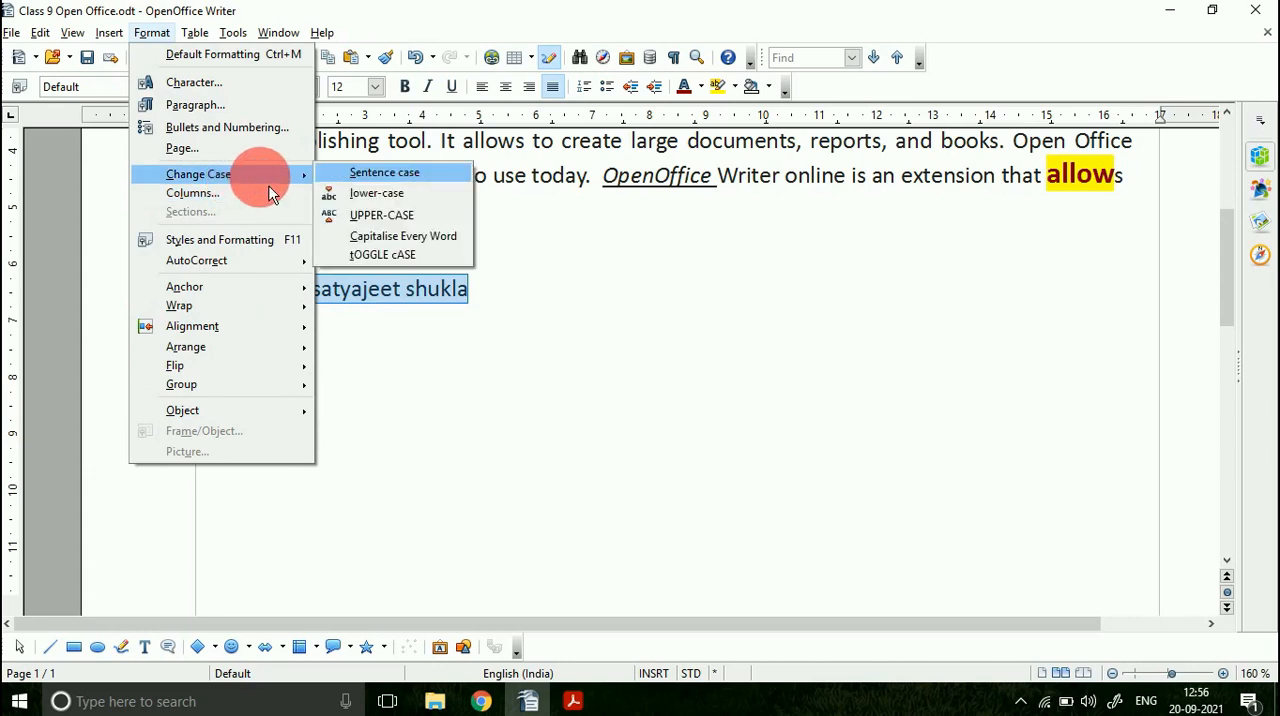
left_click(384, 193)
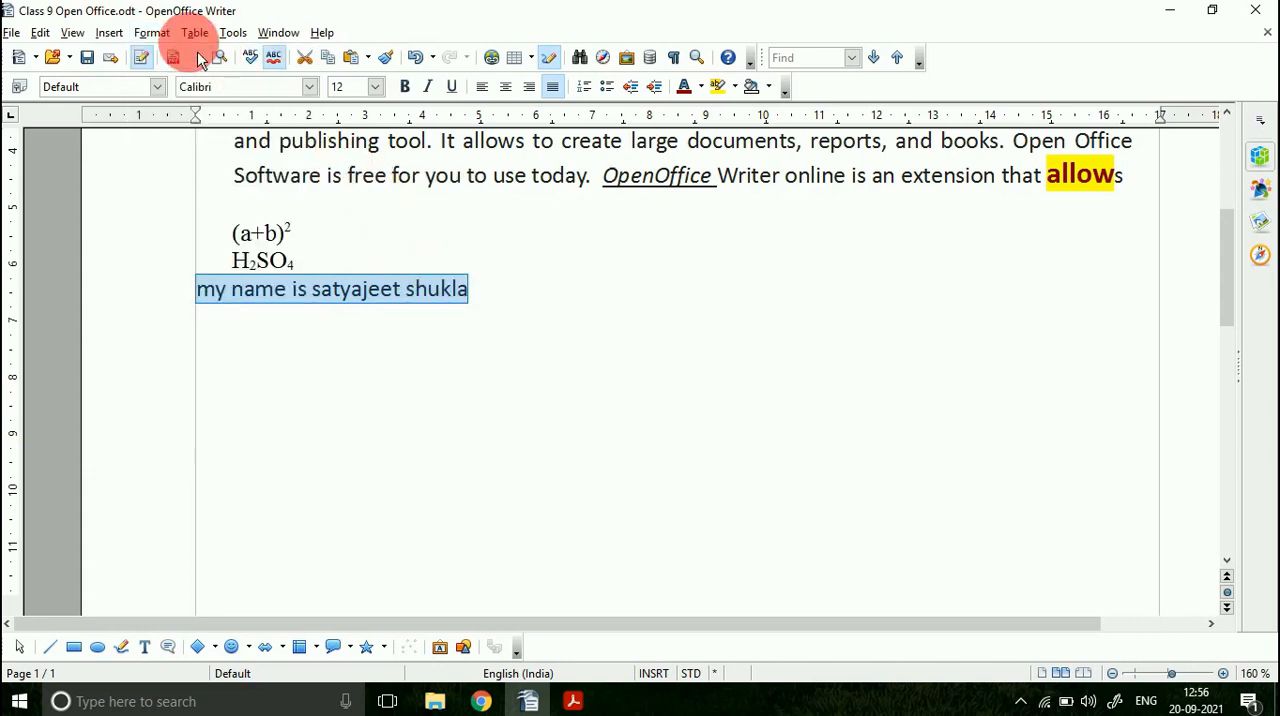
left_click(140, 34)
mouse_move(215, 175)
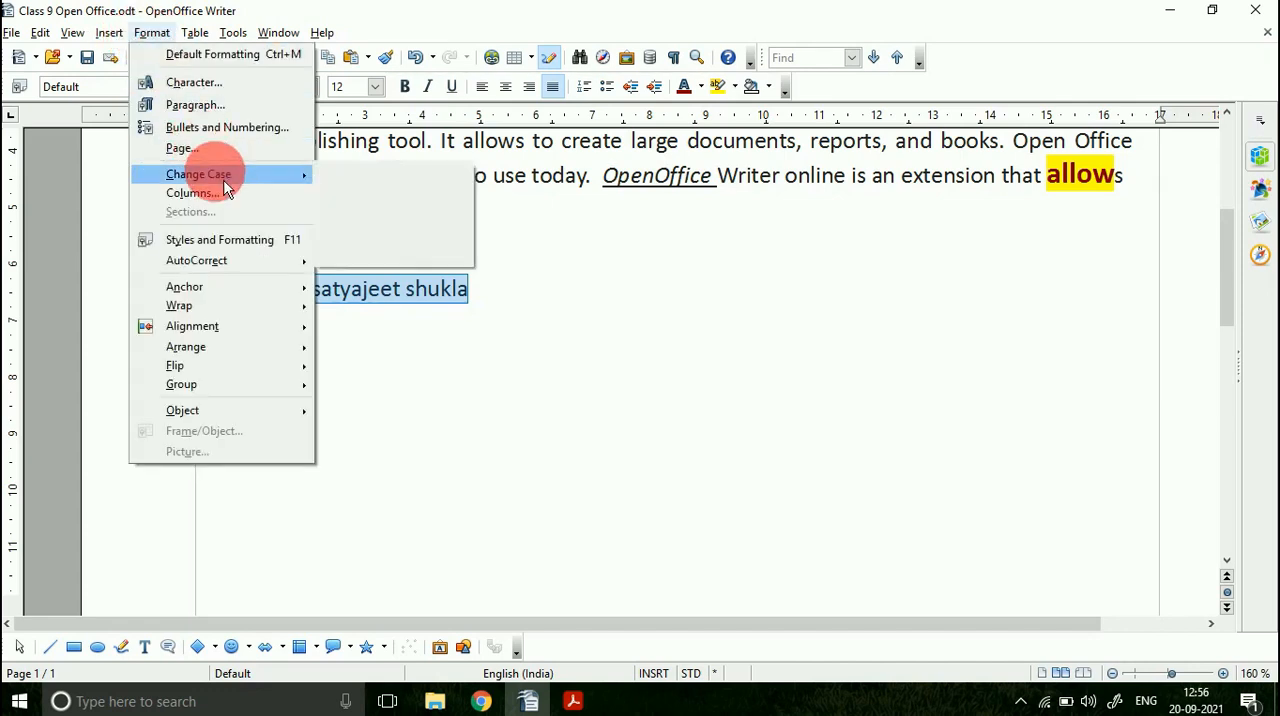
left_click(395, 217)
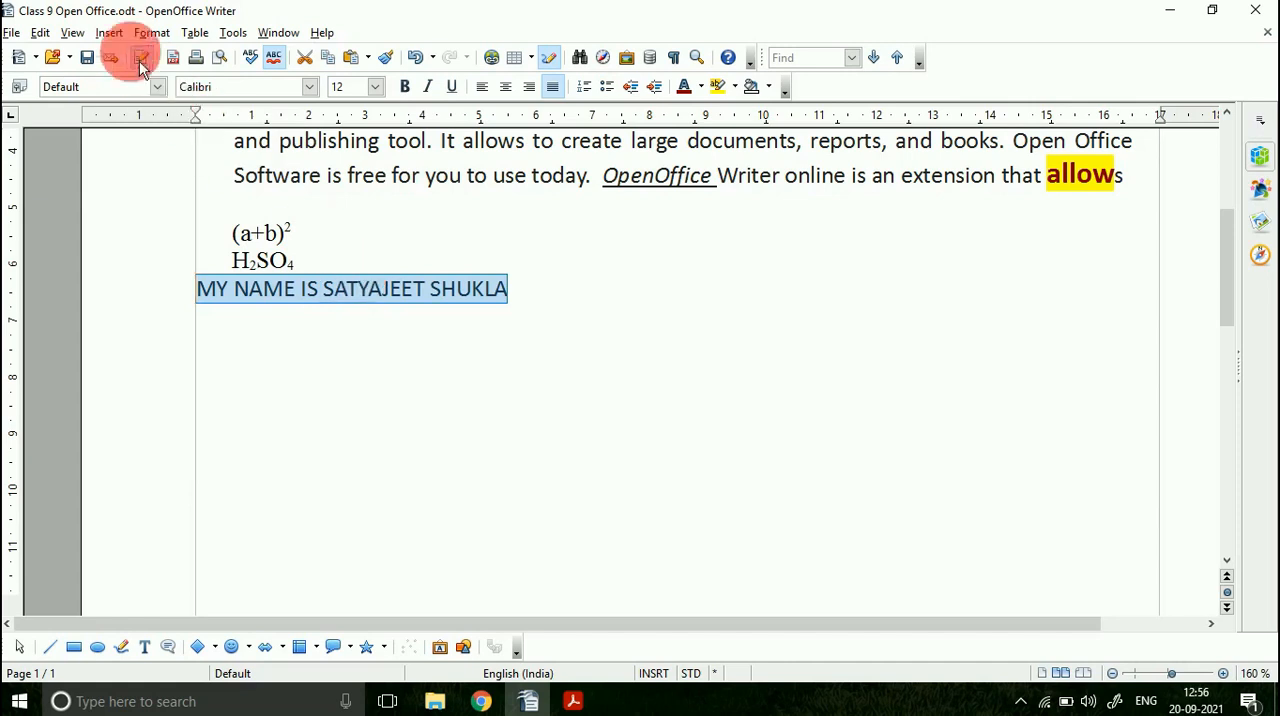
Step: Change the selected sentence's case to Capitalise Every Word and then to tOGGLE cASE
left_click(151, 33)
mouse_move(250, 172)
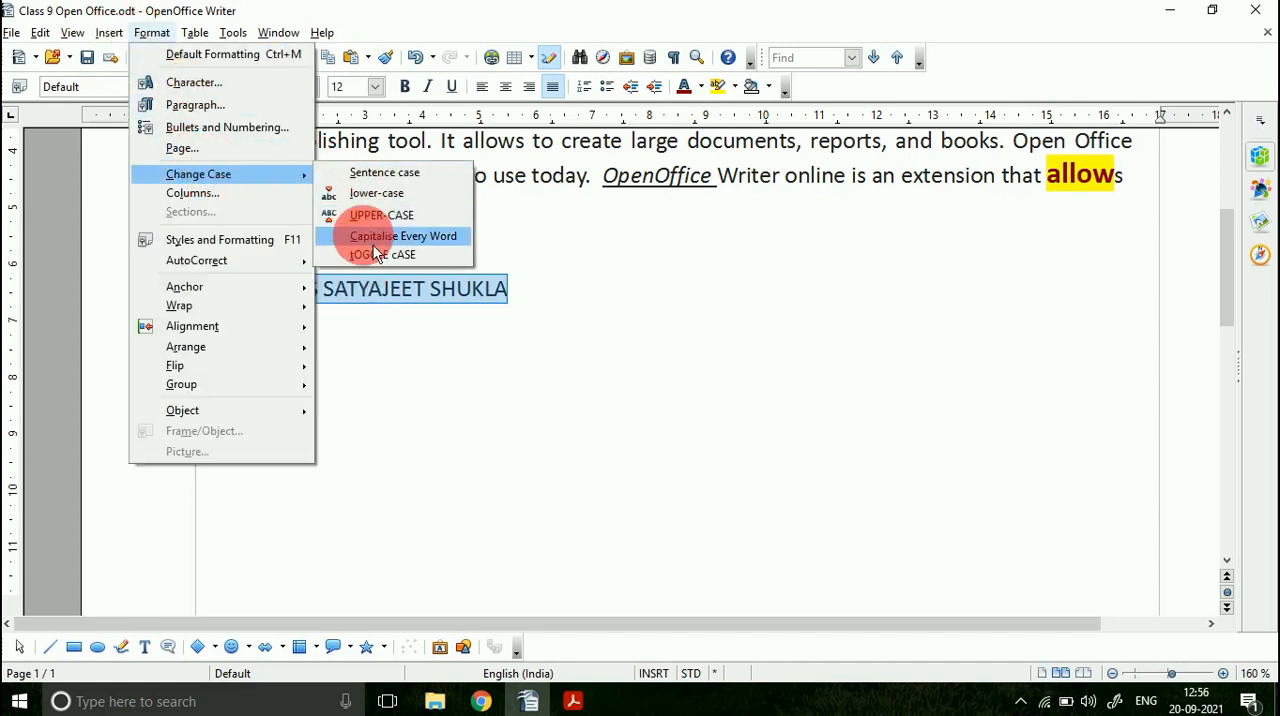
left_click(378, 238)
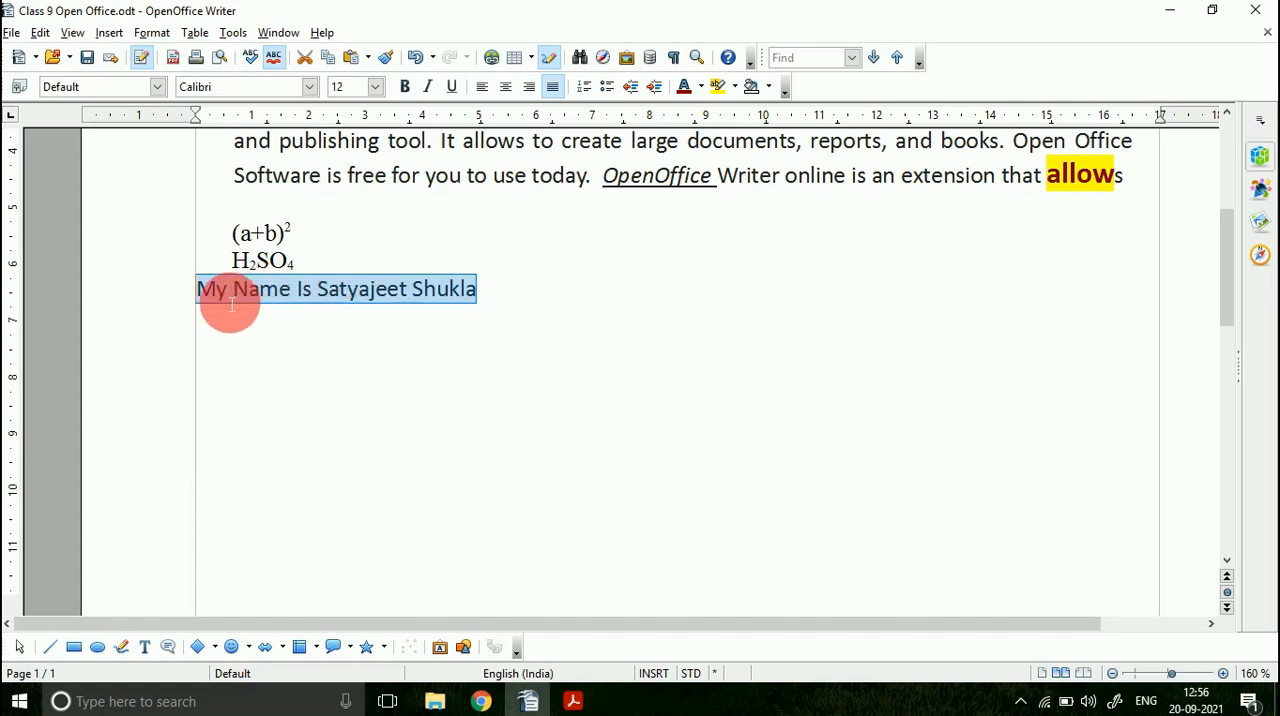
left_click(158, 33)
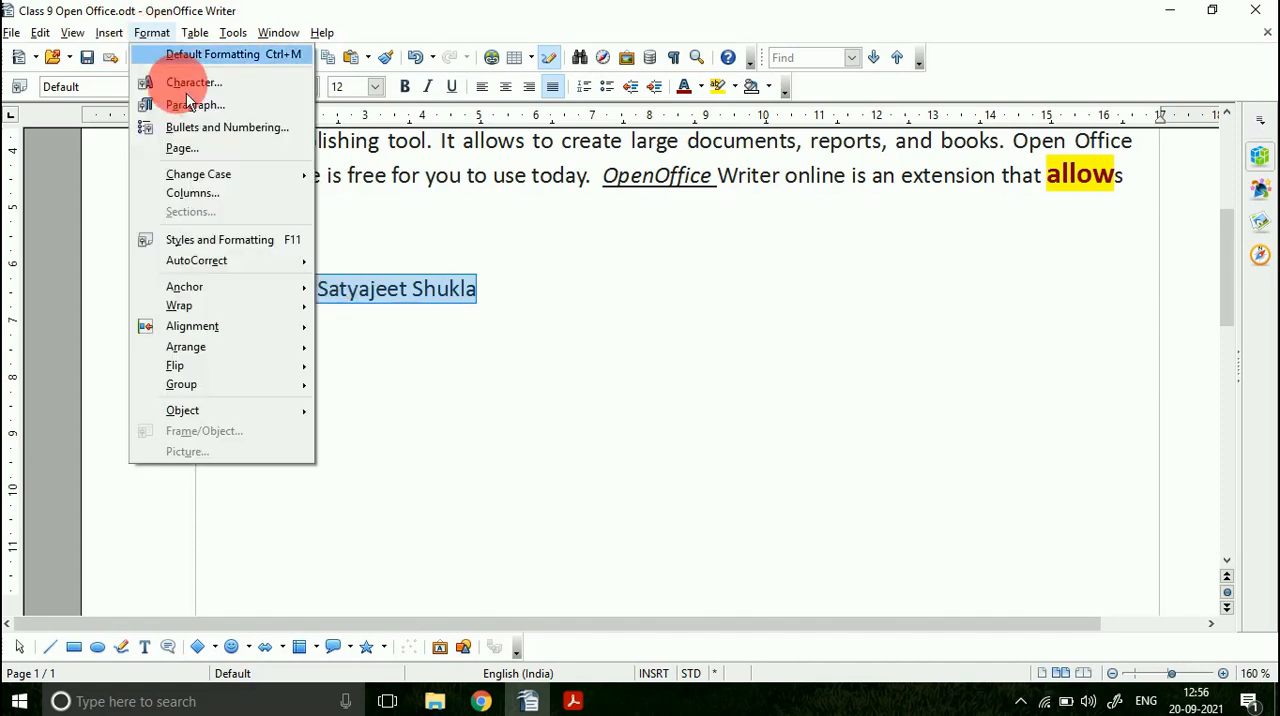
mouse_move(225, 180)
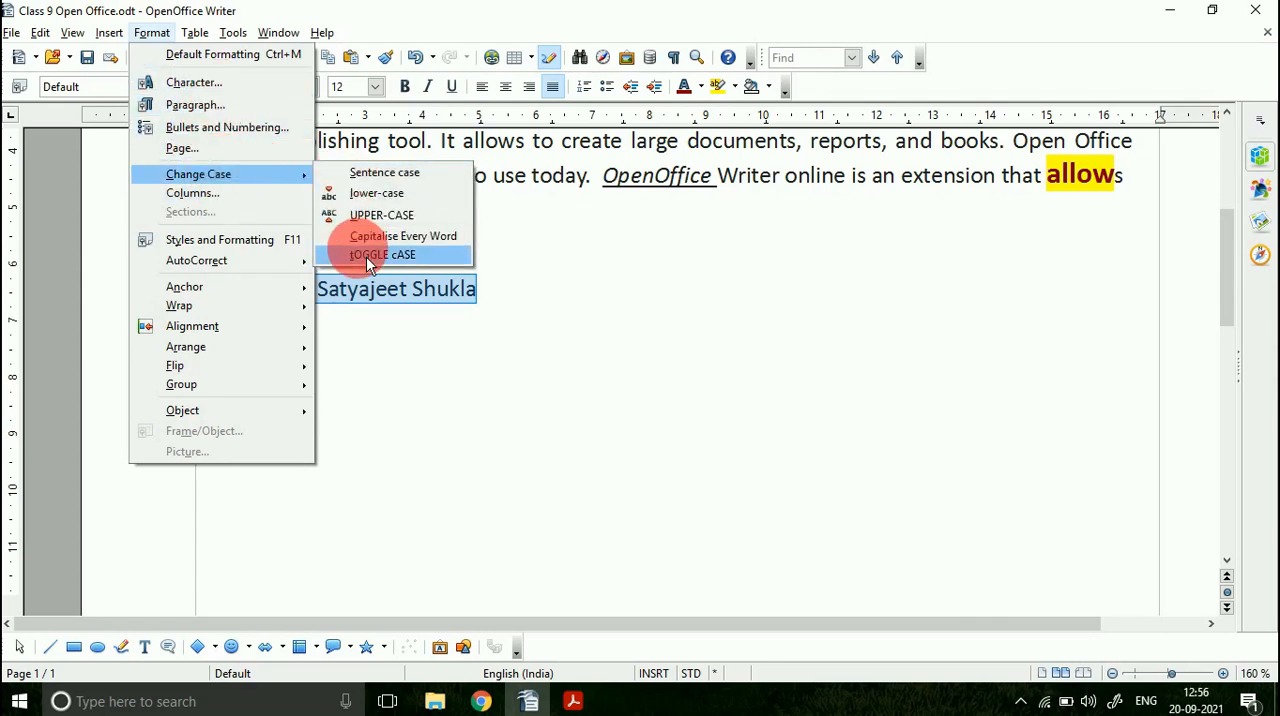
left_click(366, 256)
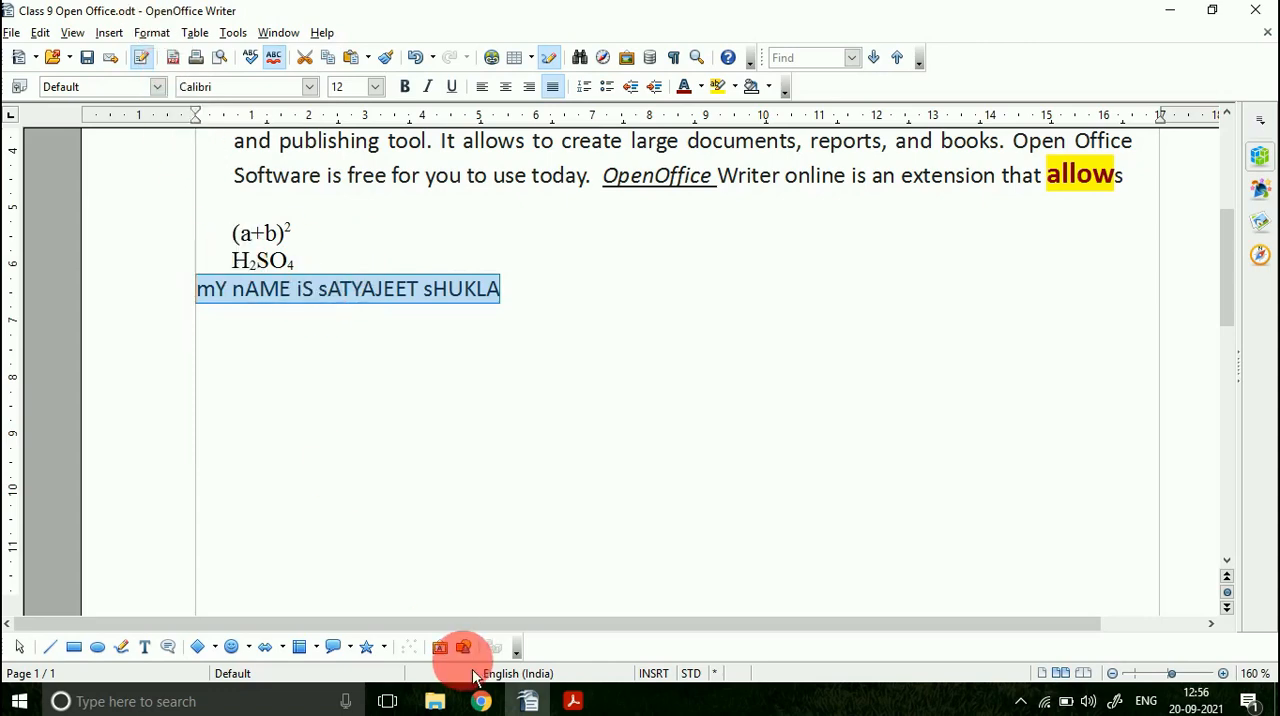
Step: Switch to the PDF and highlight the list of four case conversions with a freehand loop and a check mark
left_click(573, 701)
mouse_move(240, 386)
left_mouse_down()
mouse_move(189, 471)
mouse_move(471, 532)
mouse_move(766, 444)
mouse_move(243, 424)
left_mouse_up()
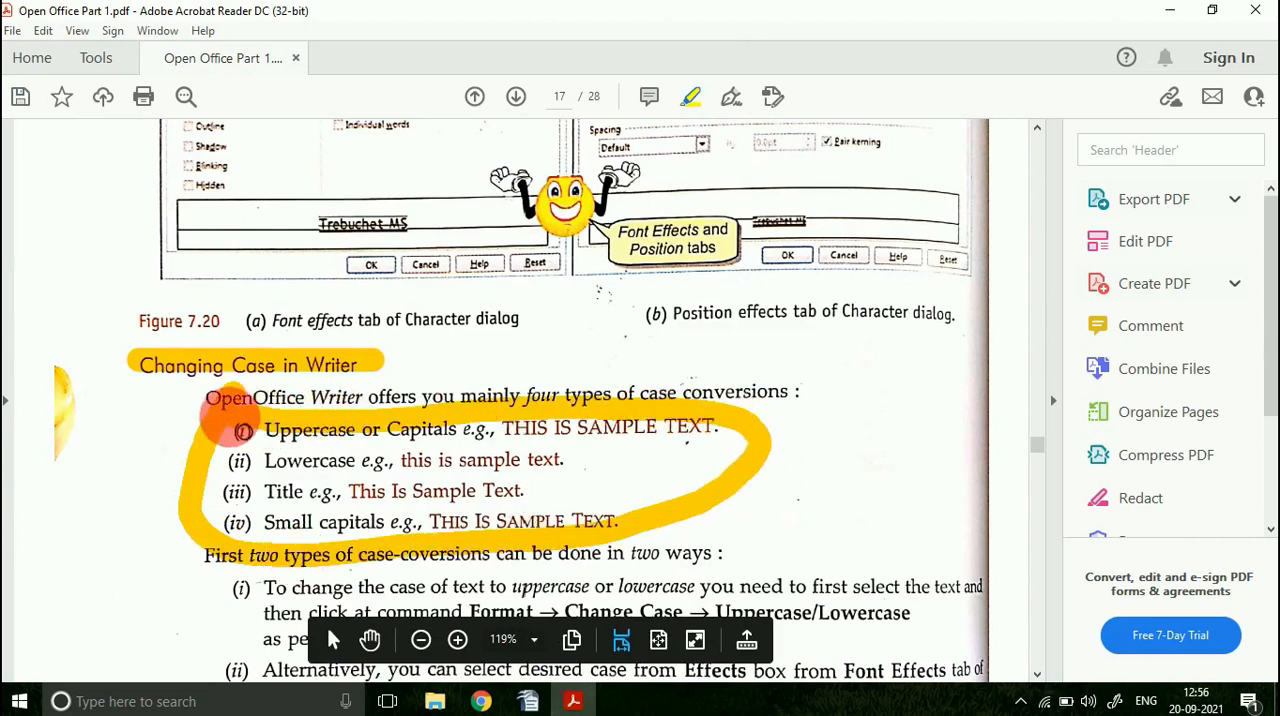
left_click_drag(638, 468, 671, 502)
Step: Review the case-conversion methods down to Figure 7.21 and highlight the Character dialog title in the figure
scroll(808, 466, "down", 10)
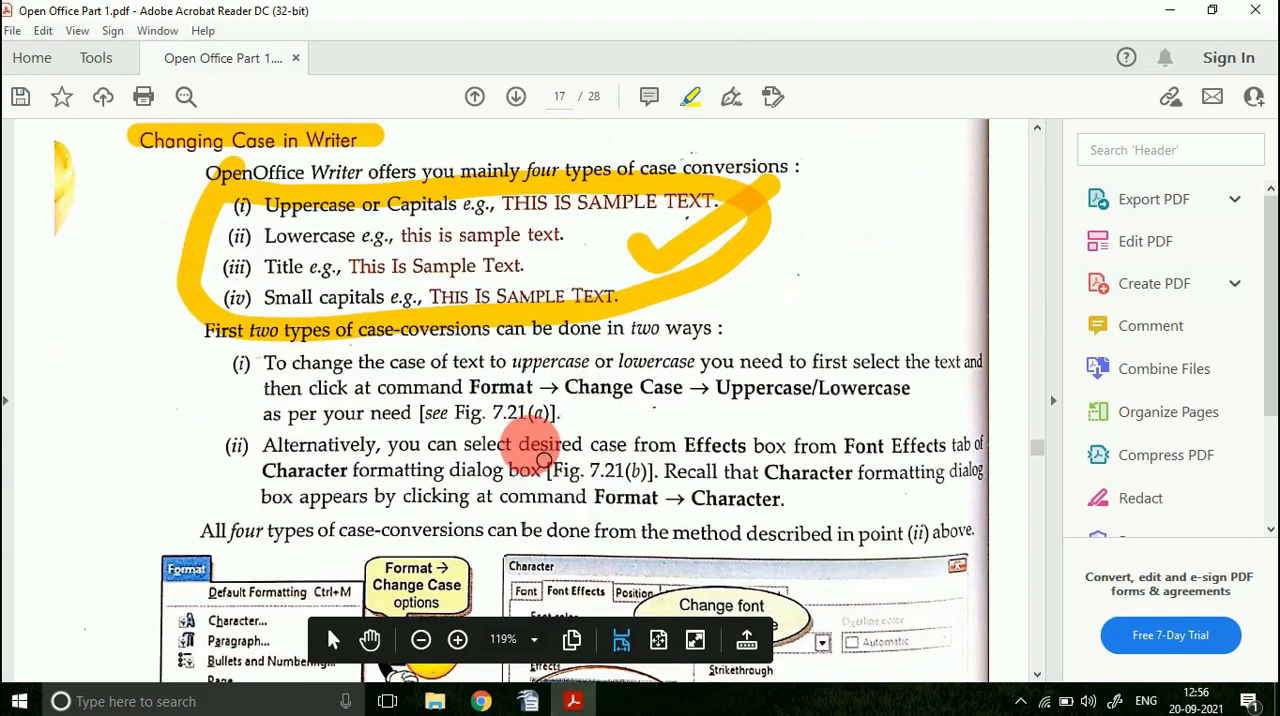
scroll(540, 461, "down", 4)
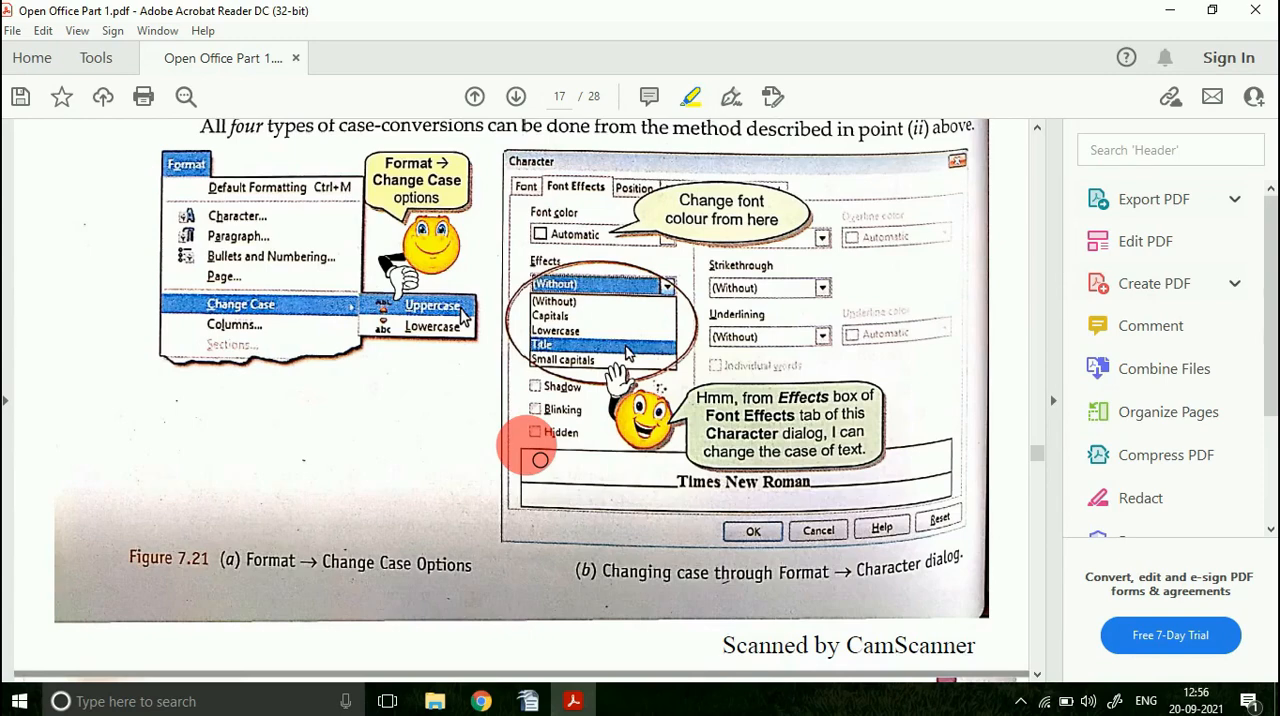
scroll(540, 459, "down", 6)
scroll(540, 459, "up", 3)
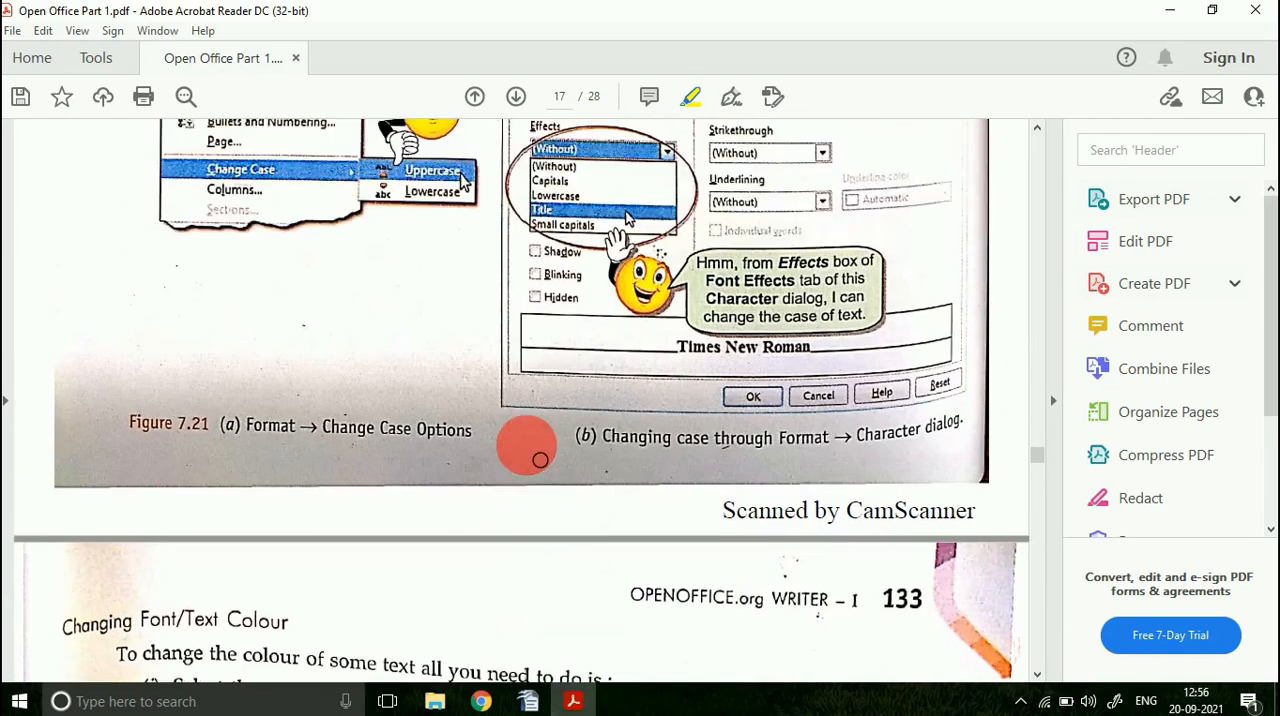
scroll(535, 452, "up", 2)
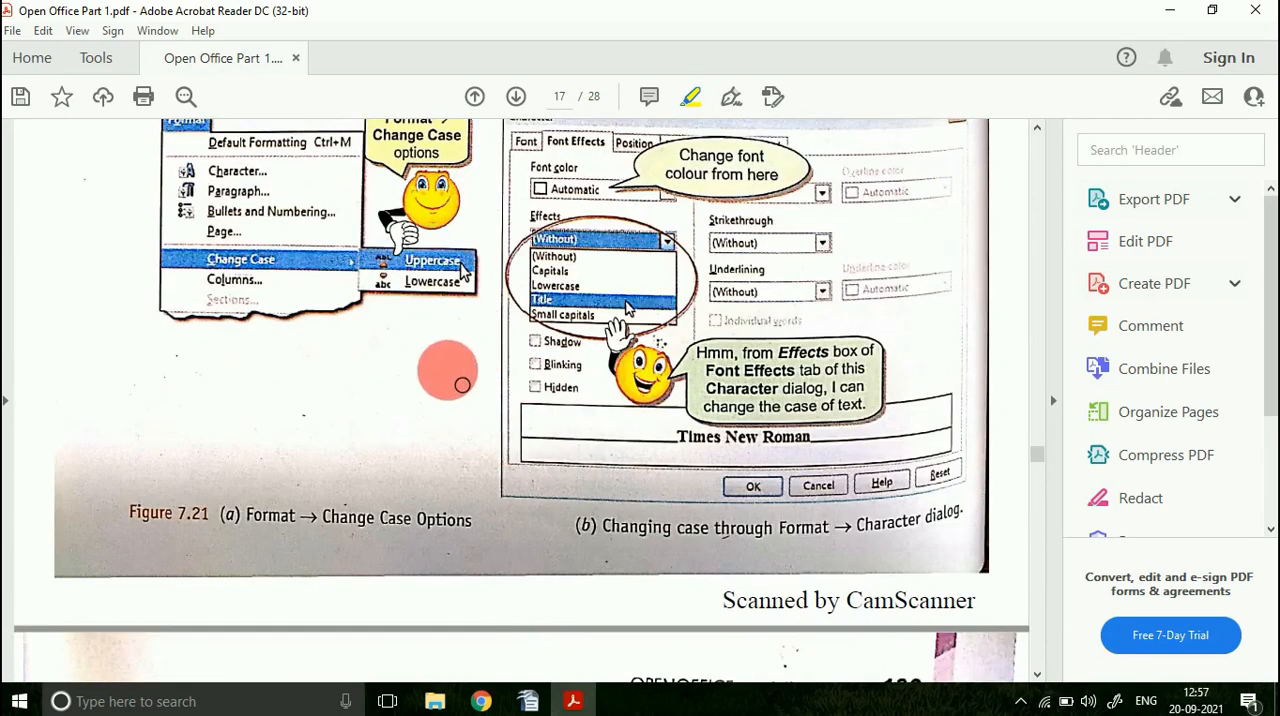
scroll(443, 371, "up", 2)
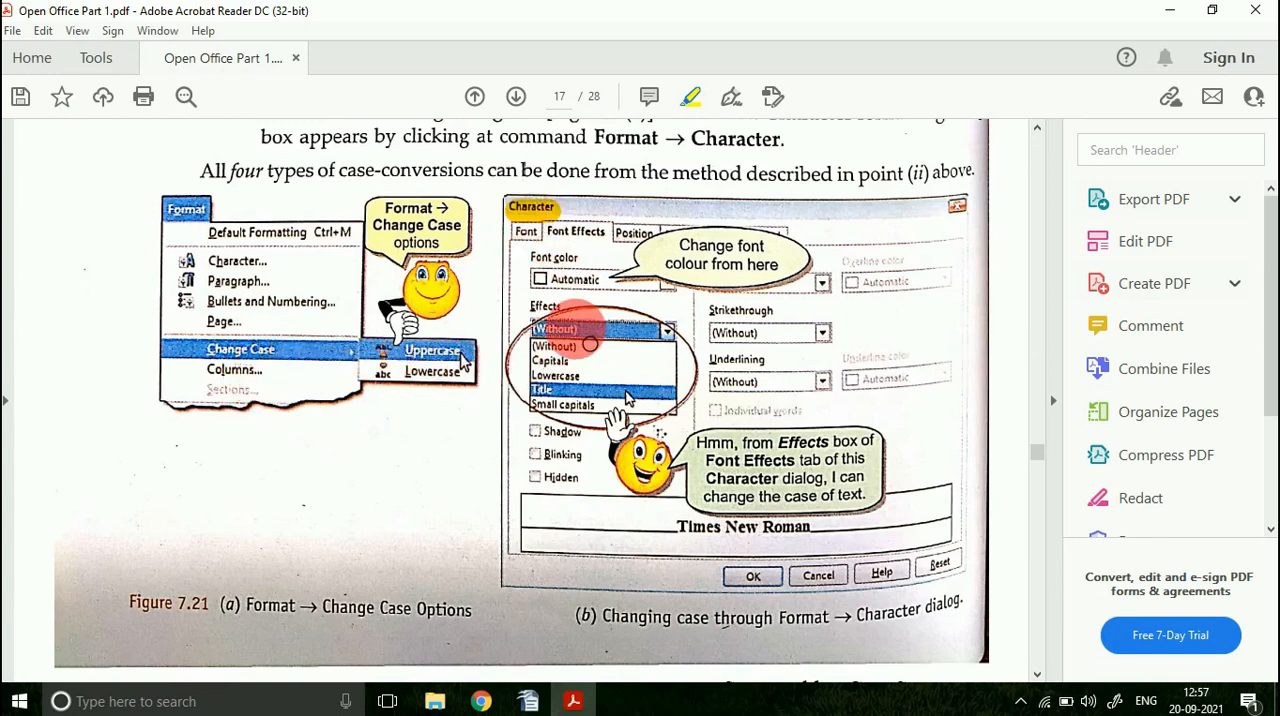
Step: Switch to OpenOffice Writer and apply the Small capitals font effect to the selected sentence through its character formatting
left_click(528, 700)
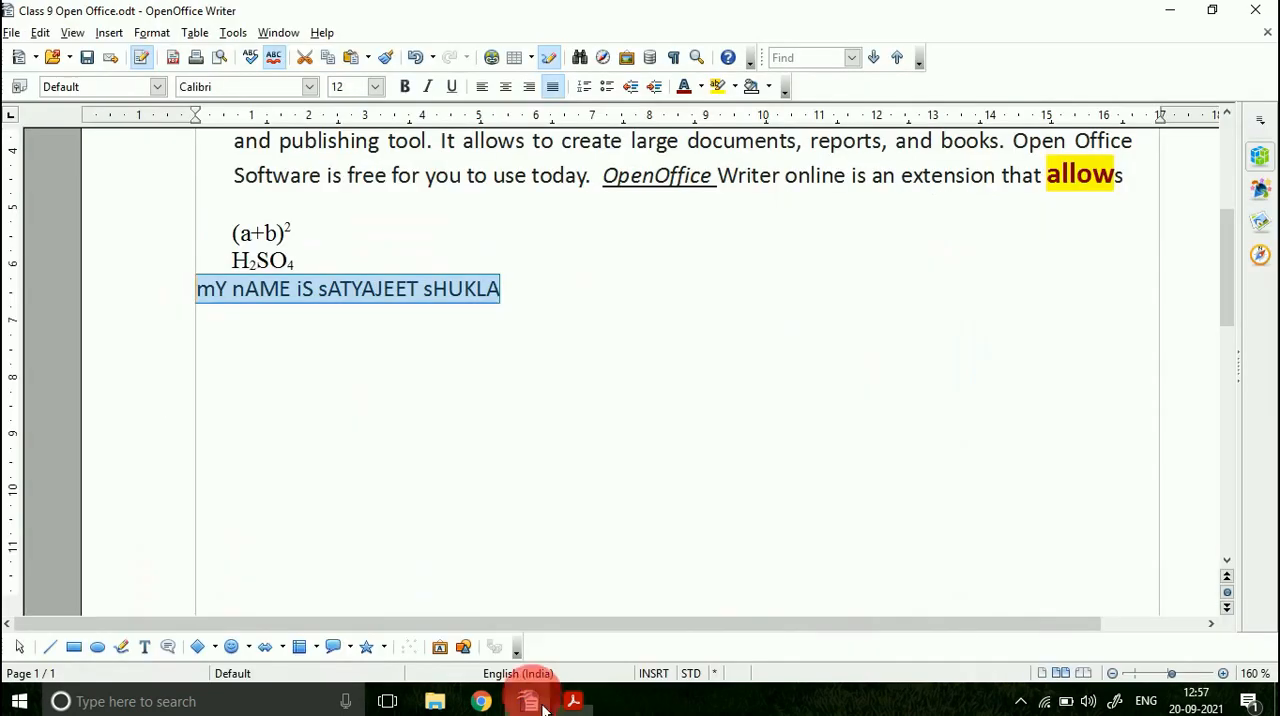
left_click(152, 33)
left_click(202, 88)
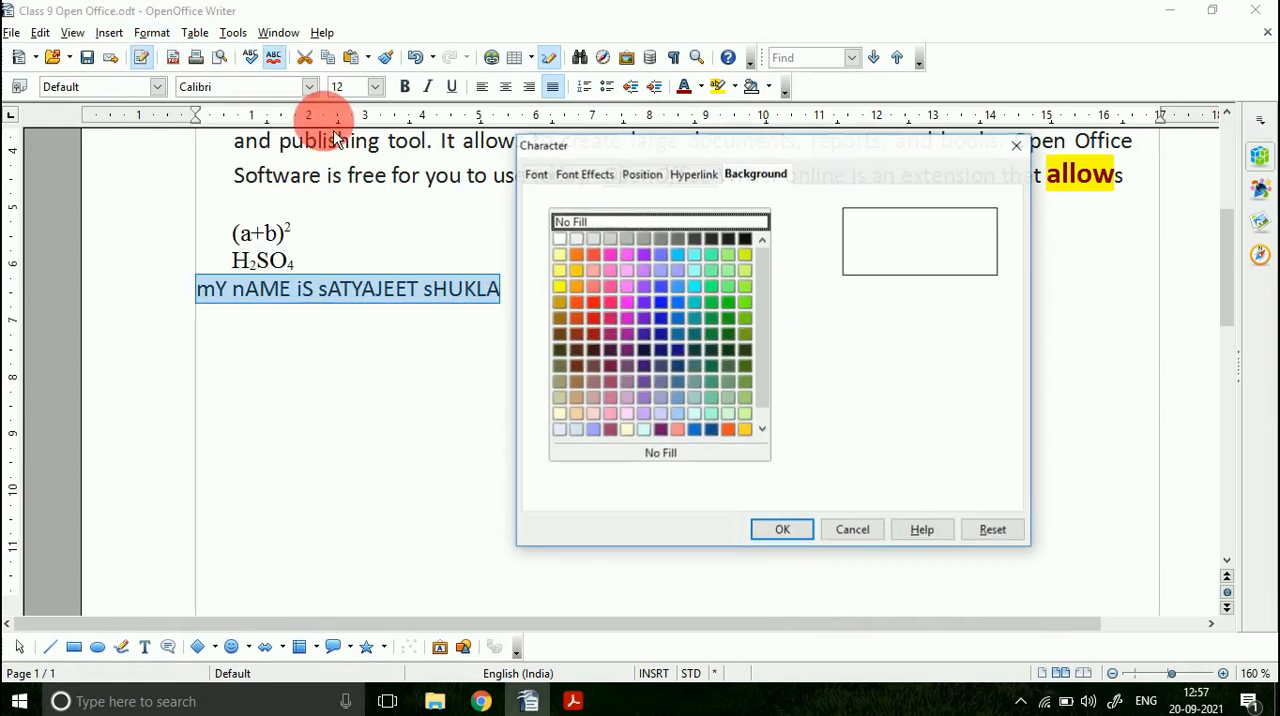
left_click(600, 178)
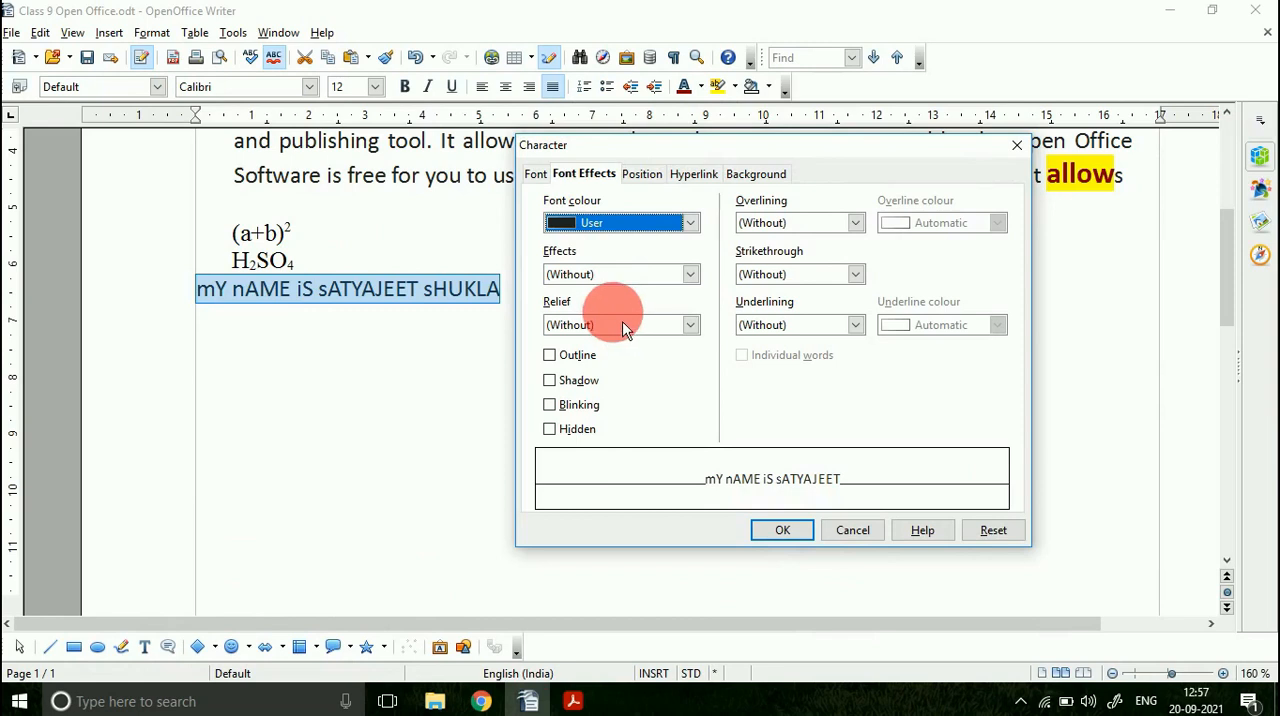
left_click(690, 278)
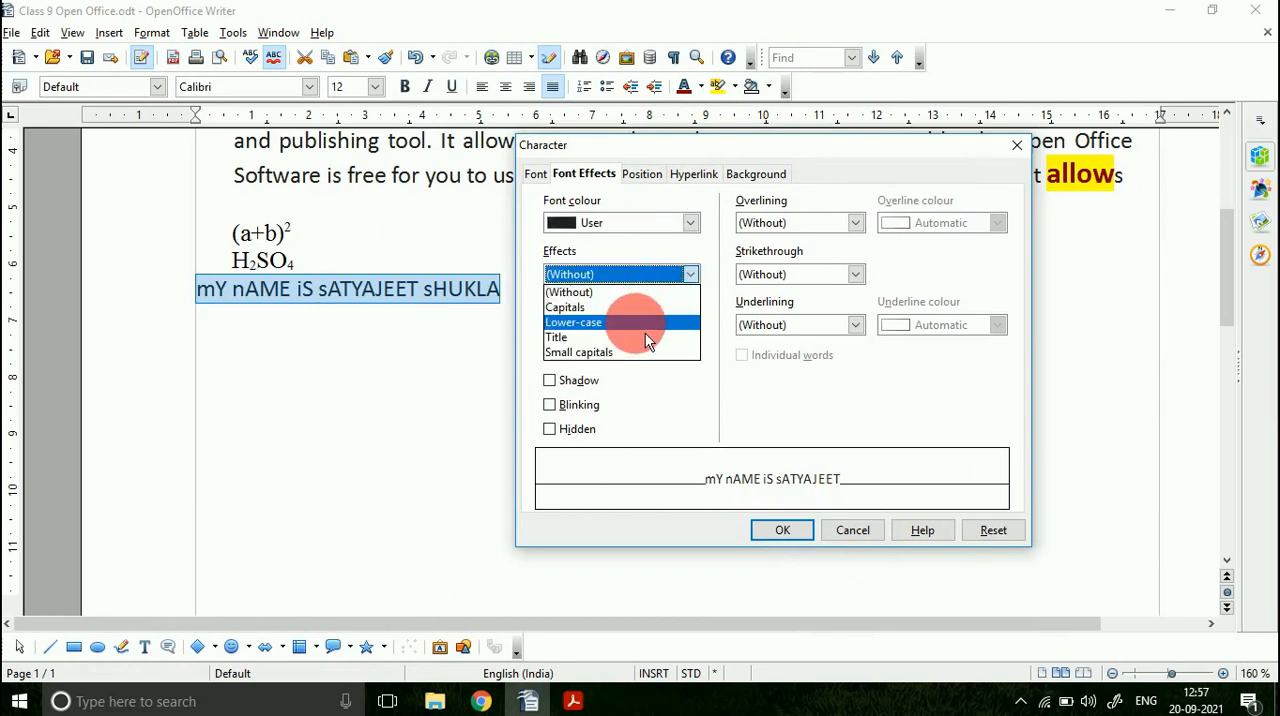
left_click(622, 352)
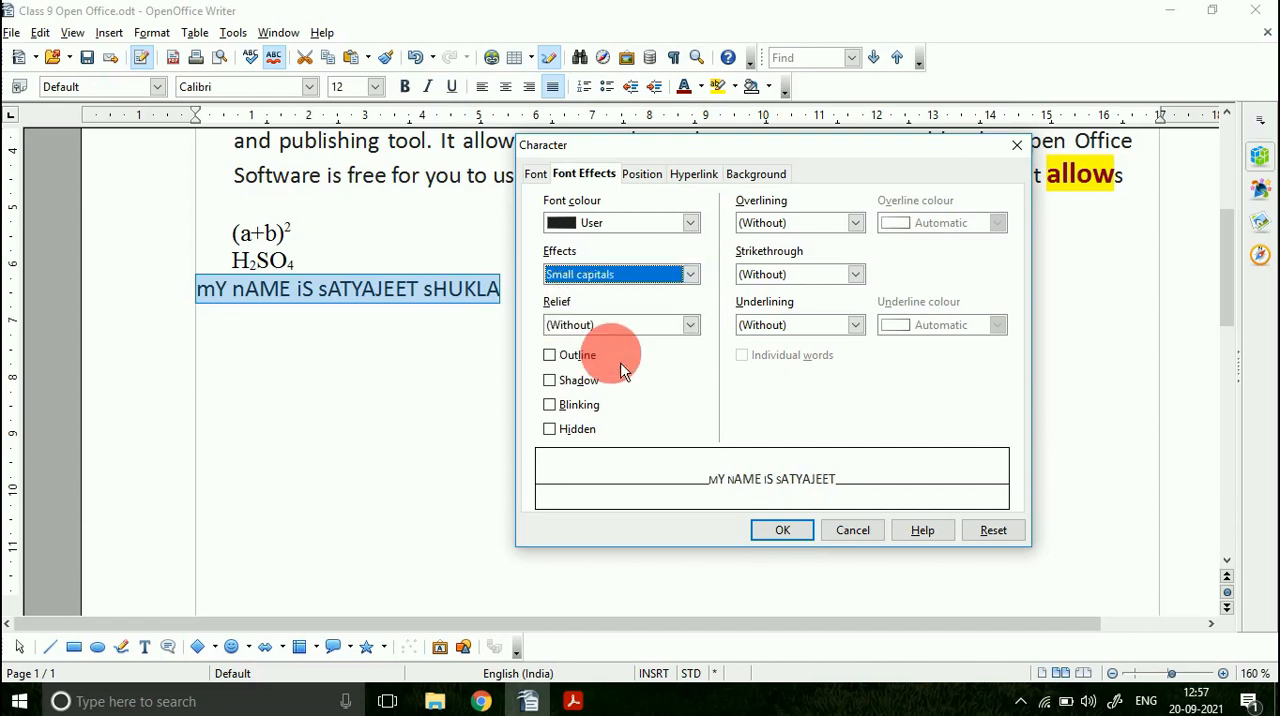
left_click(786, 538)
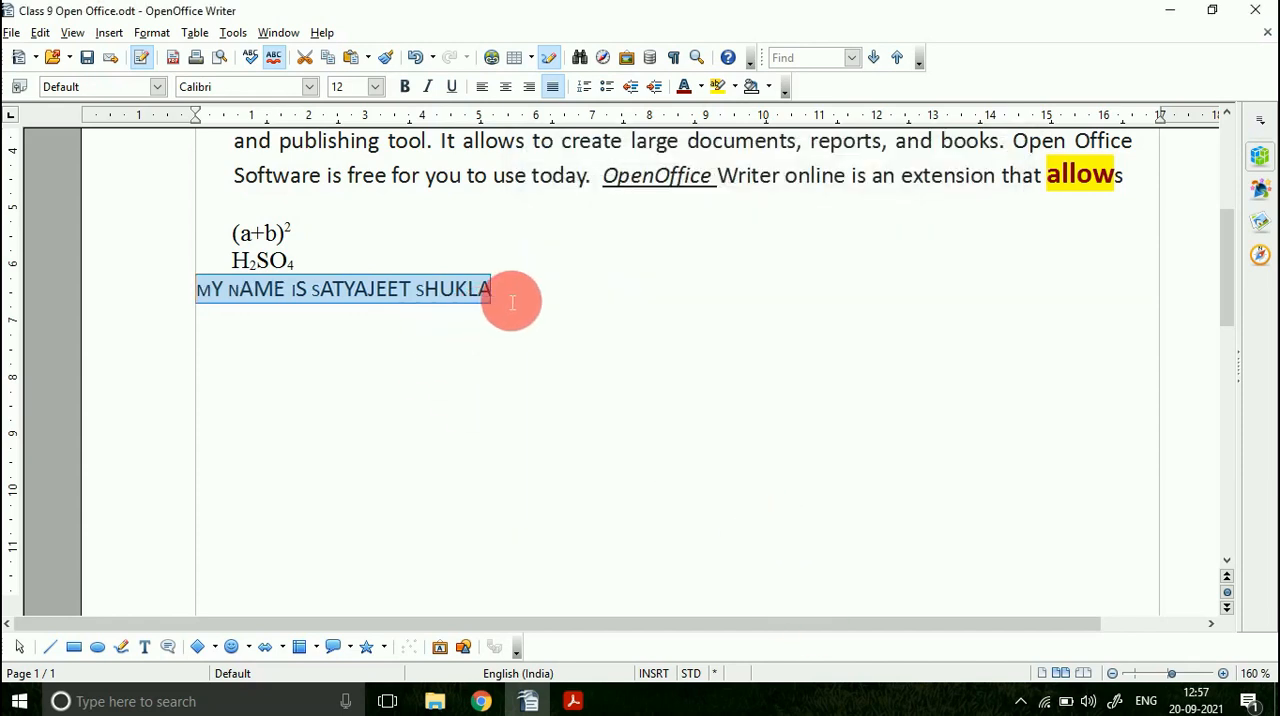
Step: Set the selected sentence's font effect to Lower-case in its character formatting
left_click(152, 32)
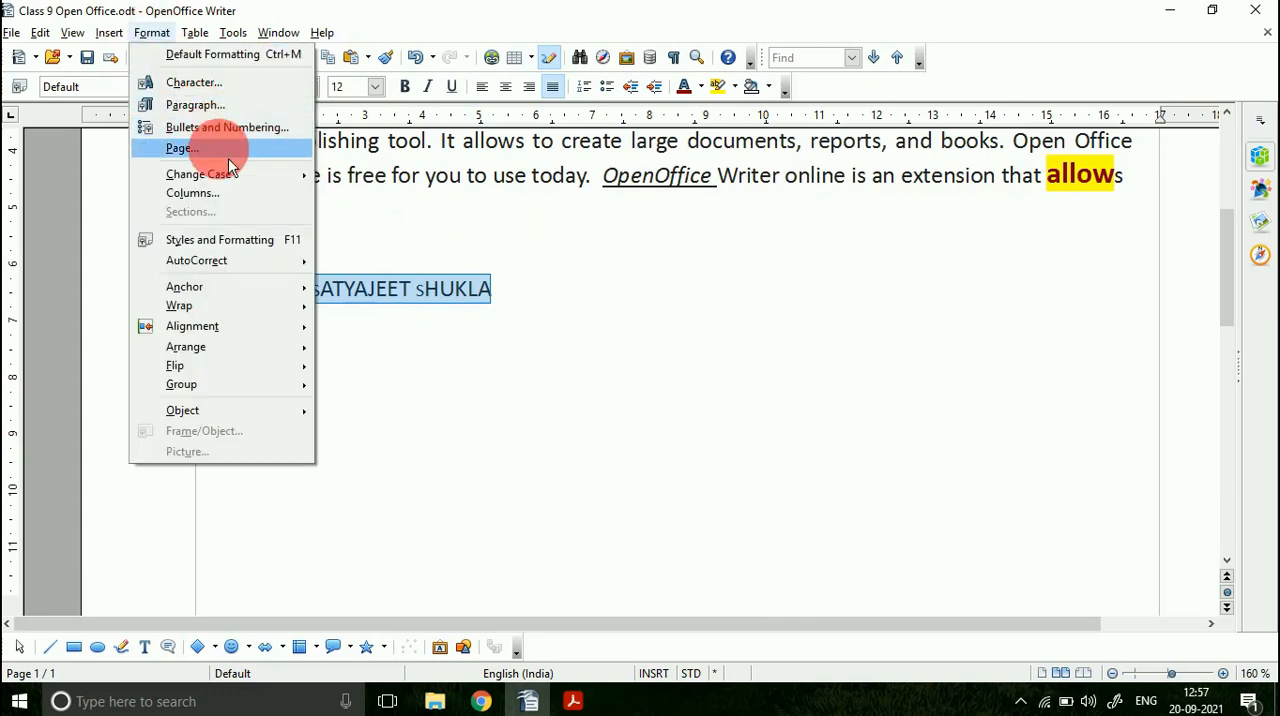
left_click(190, 83)
left_click(600, 274)
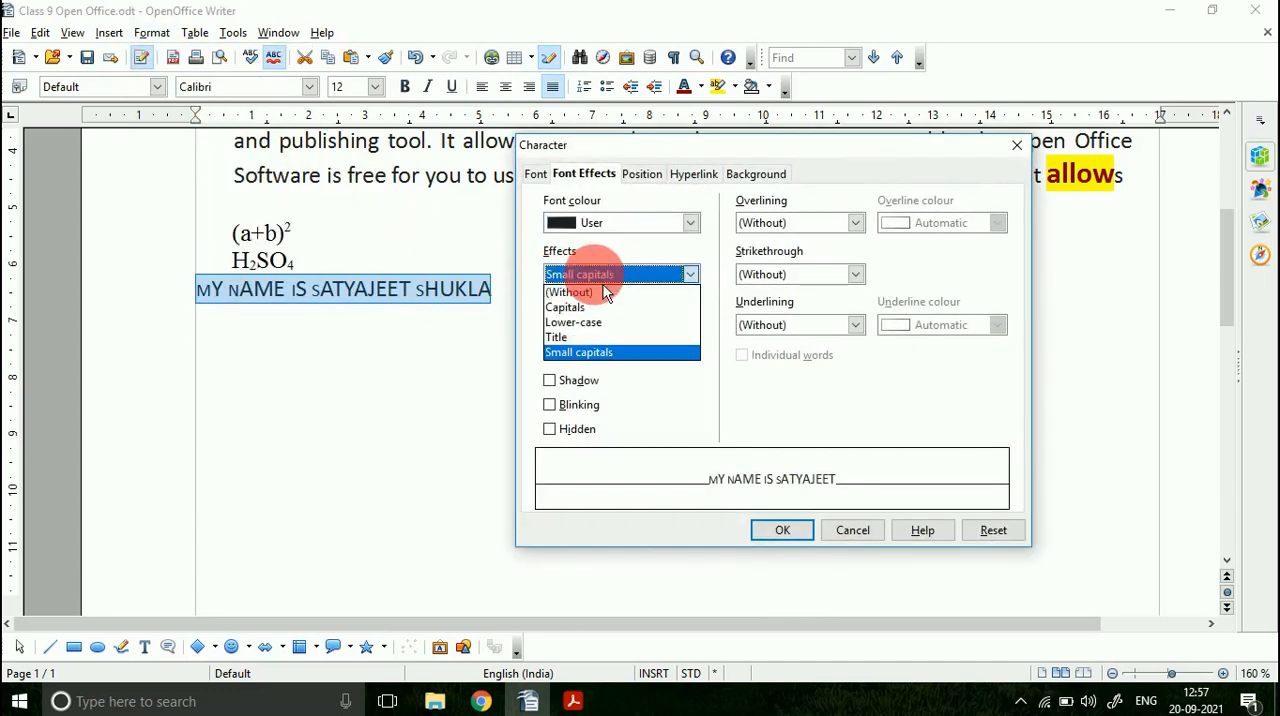
left_click(590, 322)
left_click(781, 531)
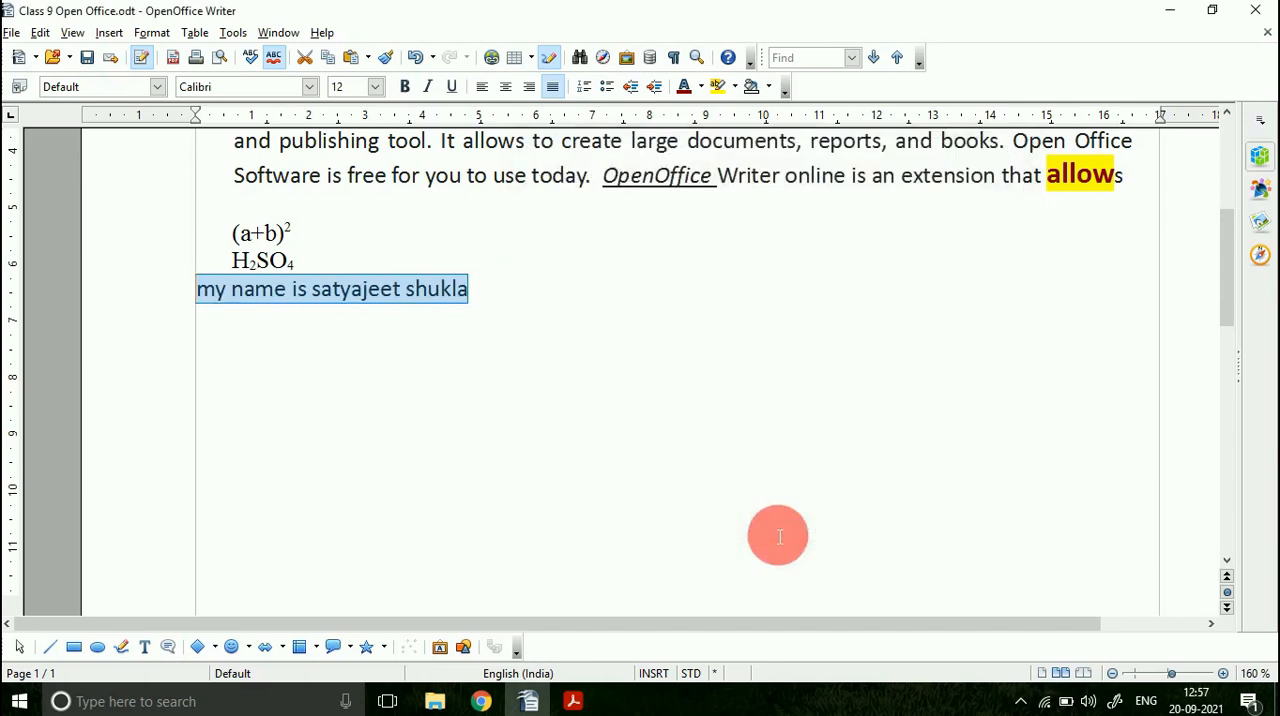
Step: Check the Changing Font/Text Colour section in the PDF, and in OpenOffice Writer give the selected sentence yellow highlighting and a red-orange font colour
left_click(586, 703)
scroll(455, 495, "down", 4)
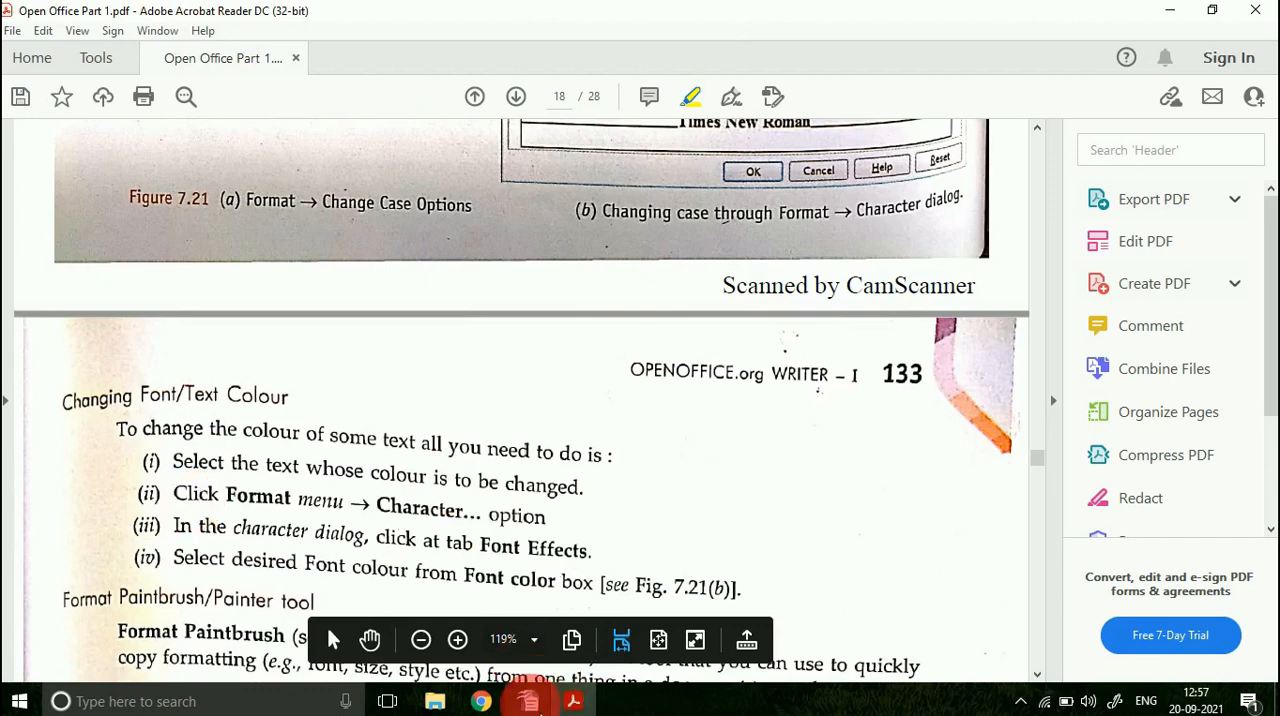
left_click(529, 701)
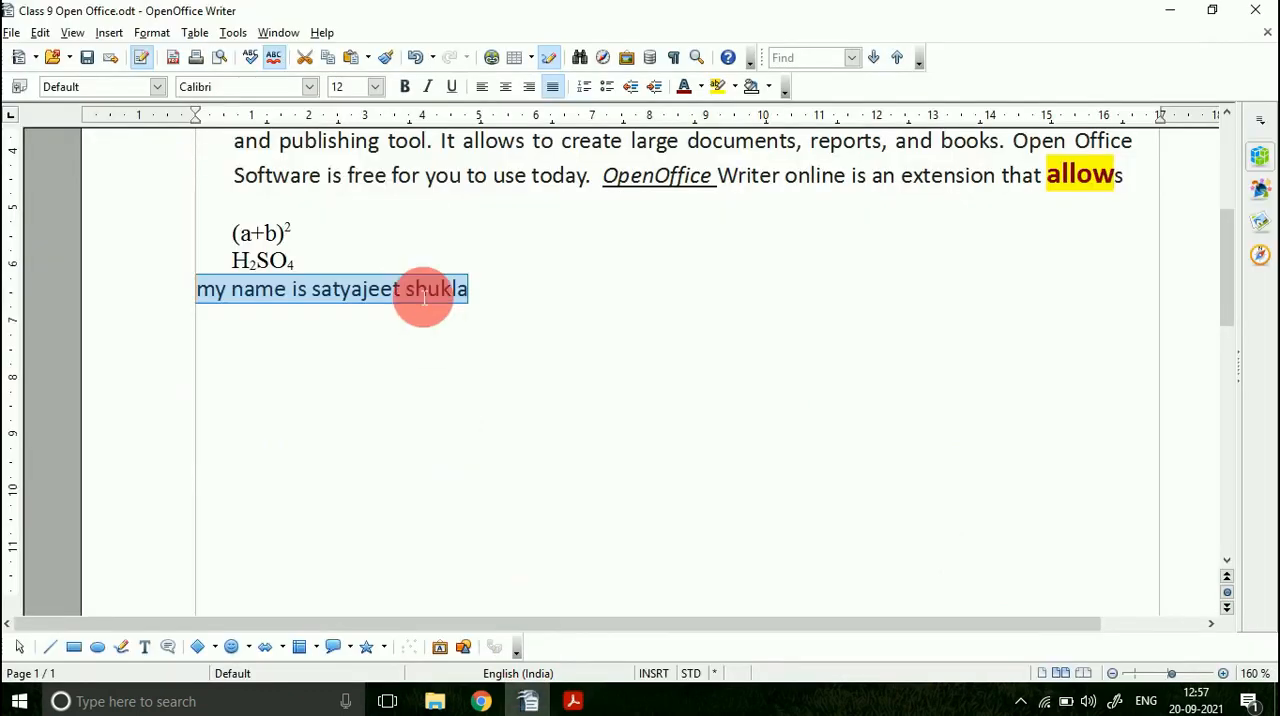
left_click(722, 92)
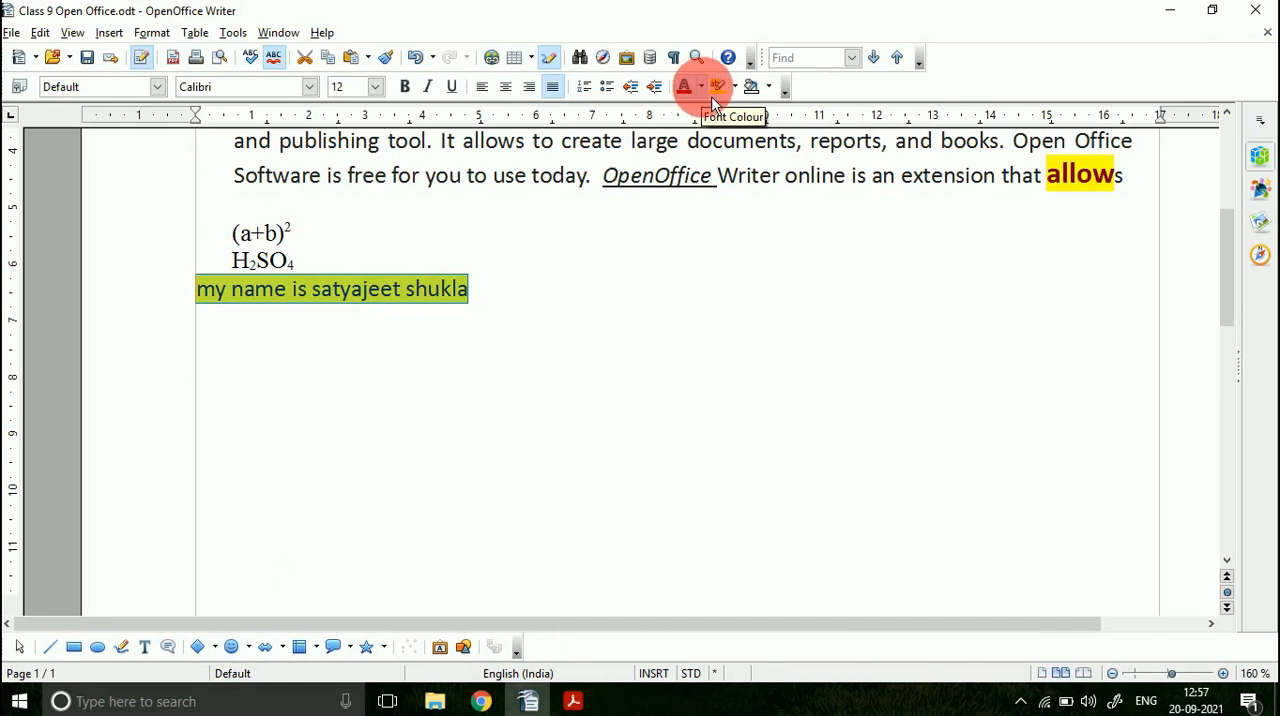
left_click(701, 88)
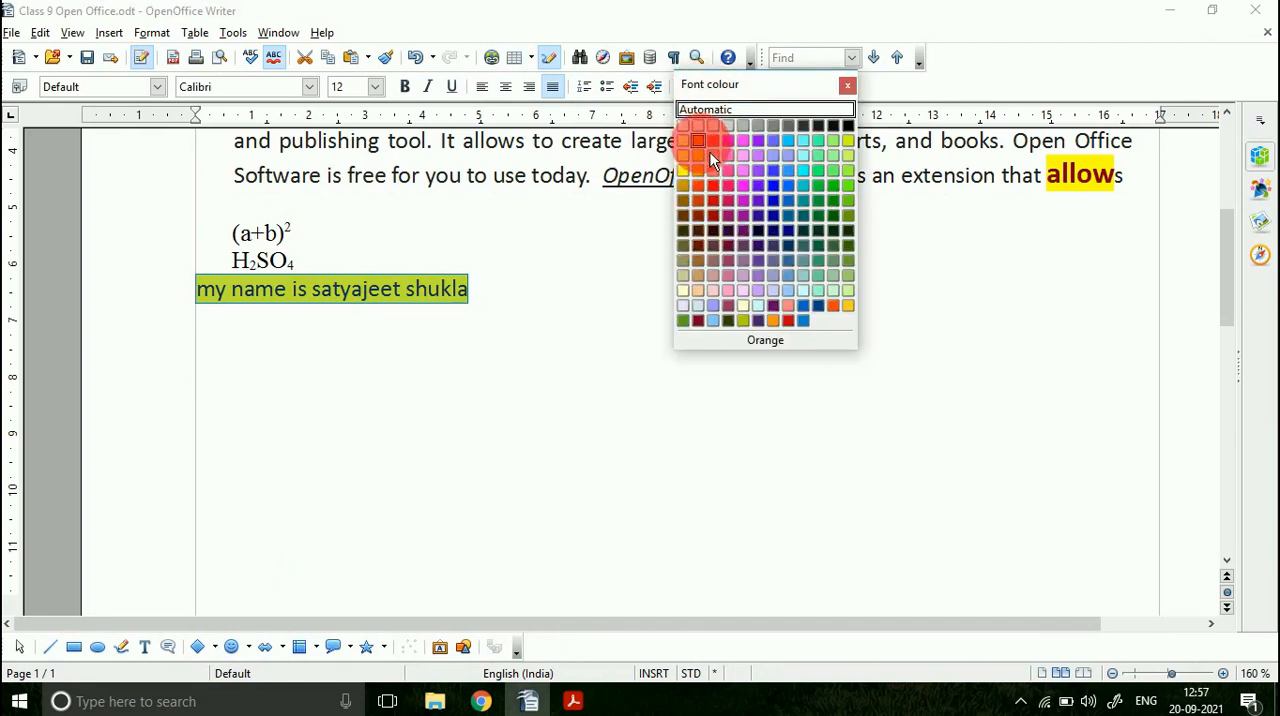
left_click(712, 157)
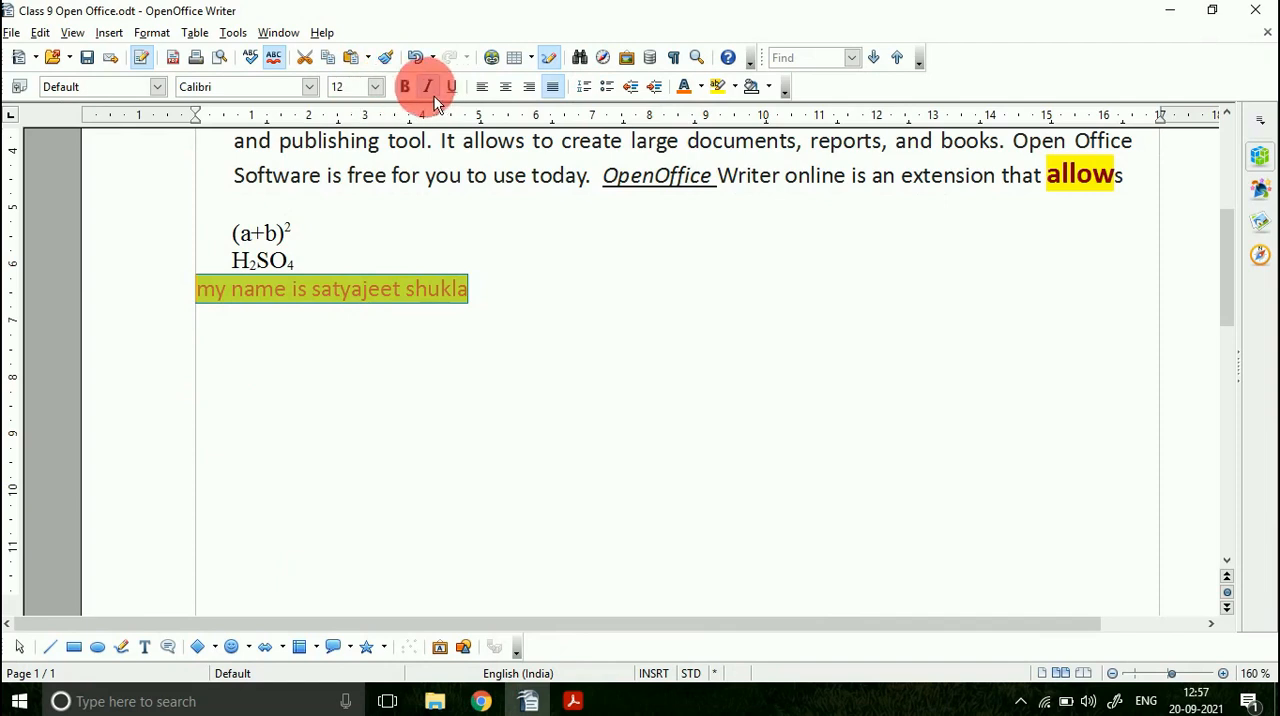
Step: Make the selected sentence bold and set its font size to 16
left_click(406, 88)
left_click(376, 88)
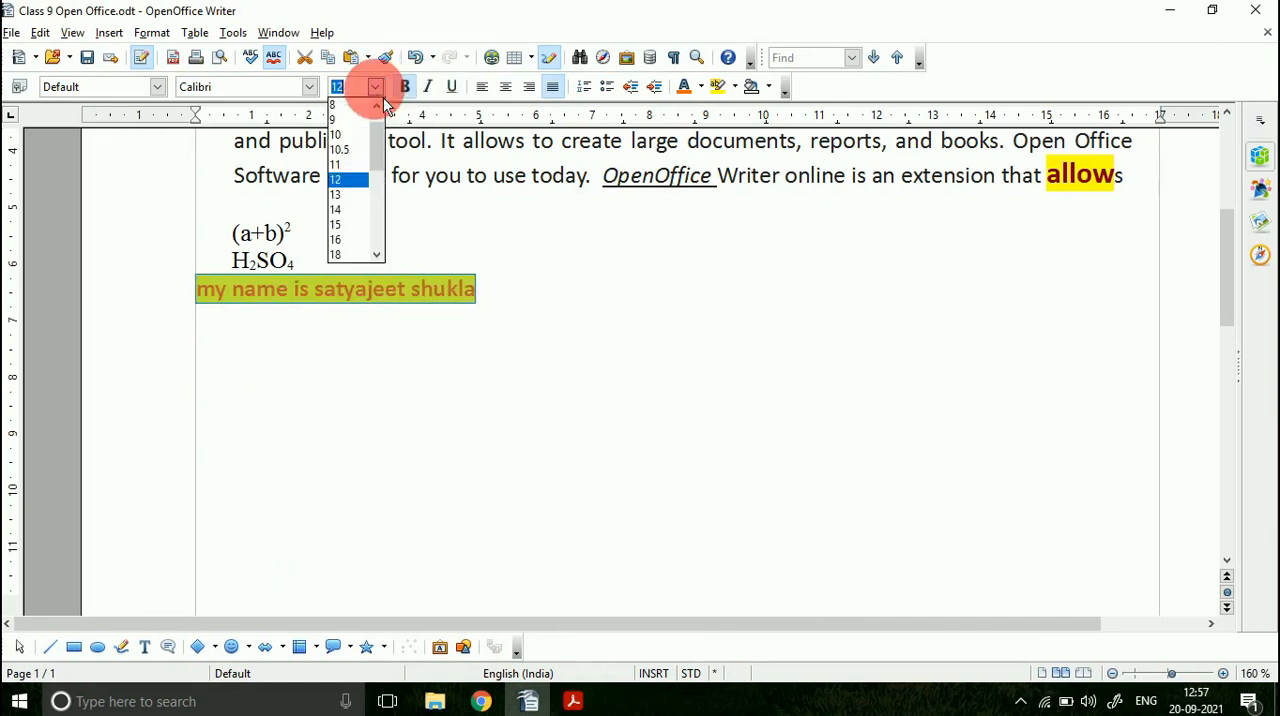
left_click(352, 240)
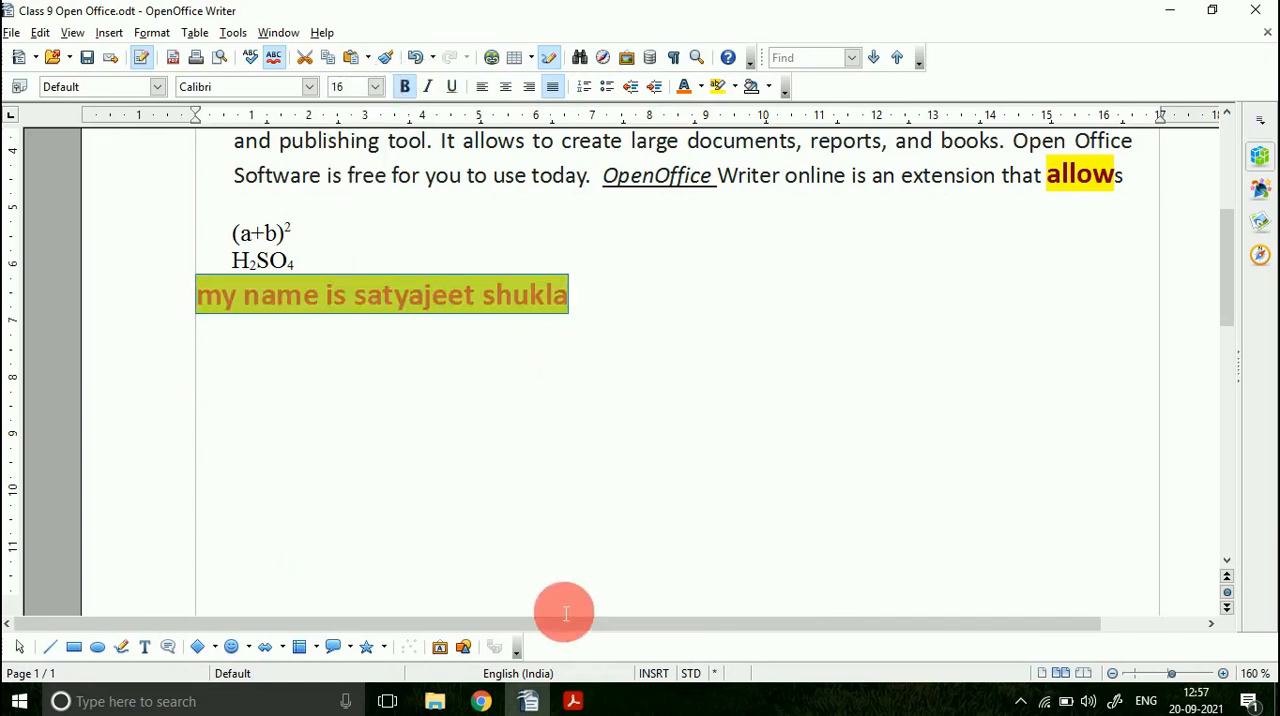
Step: Check the Format Paintbrush/Painter tool section in the PDF, return to OpenOffice Writer and deselect the formatted sentence
left_click(573, 701)
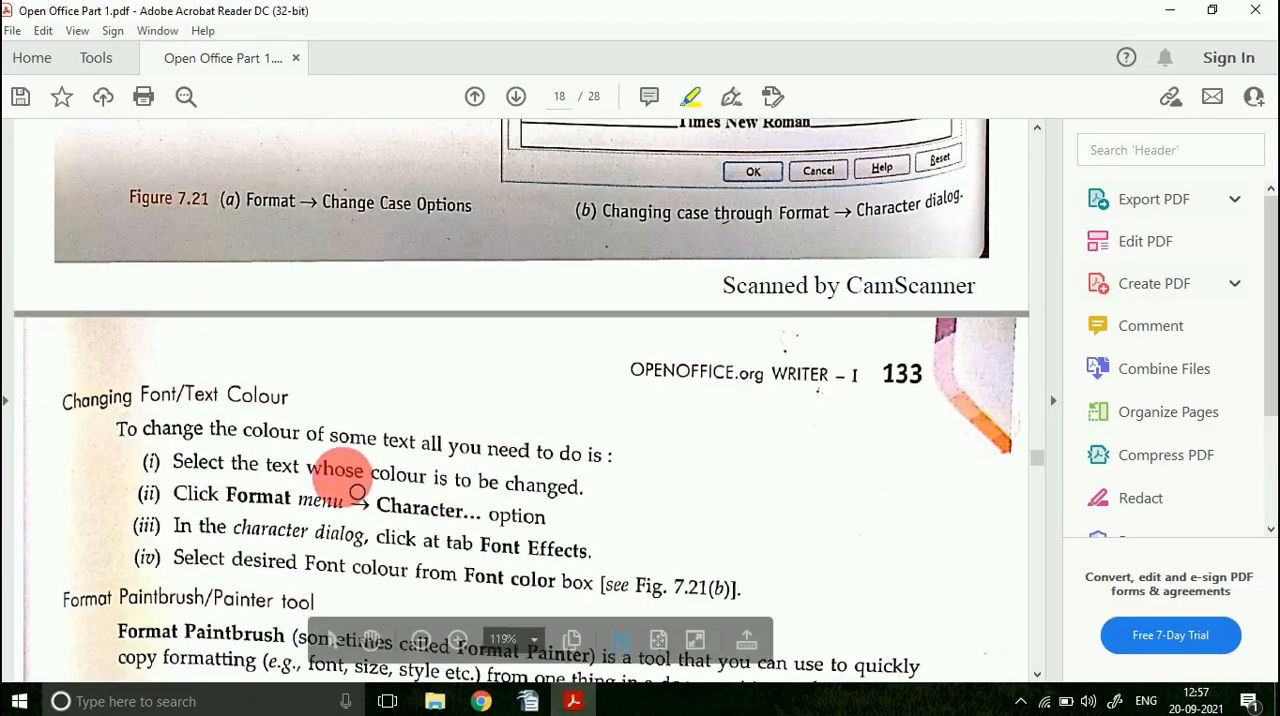
scroll(357, 492, "down", 5)
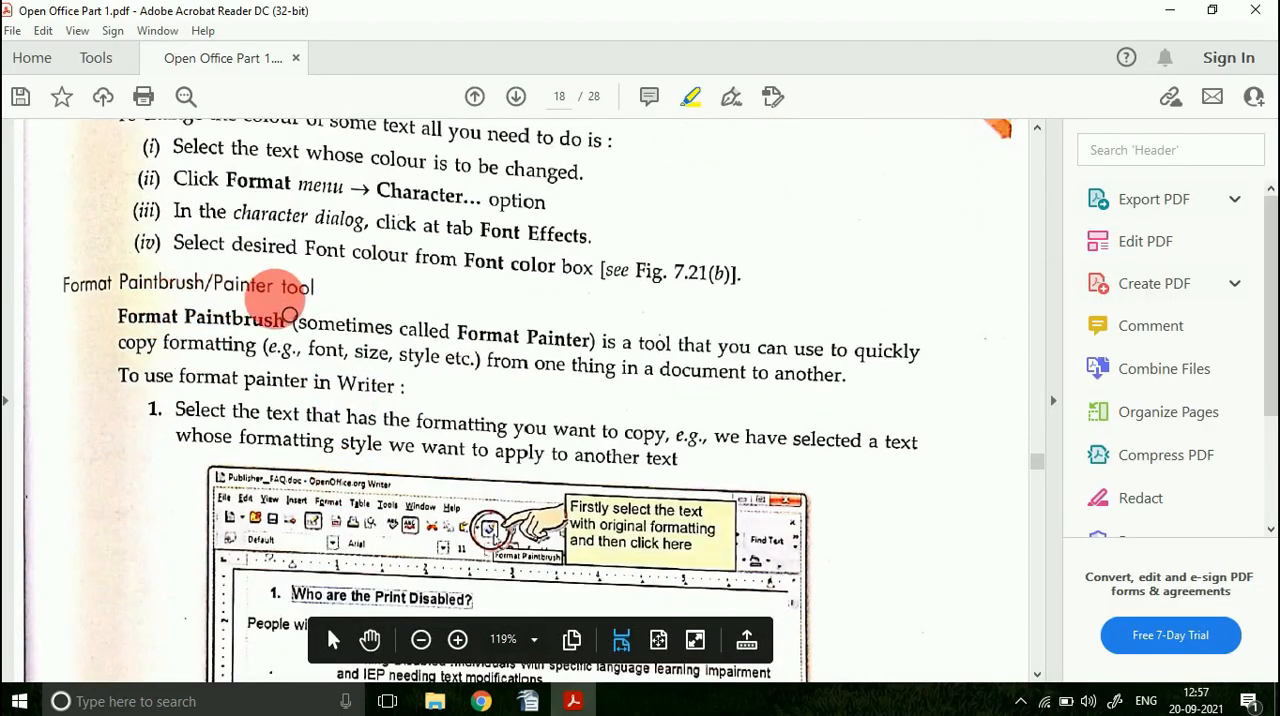
left_click(529, 701)
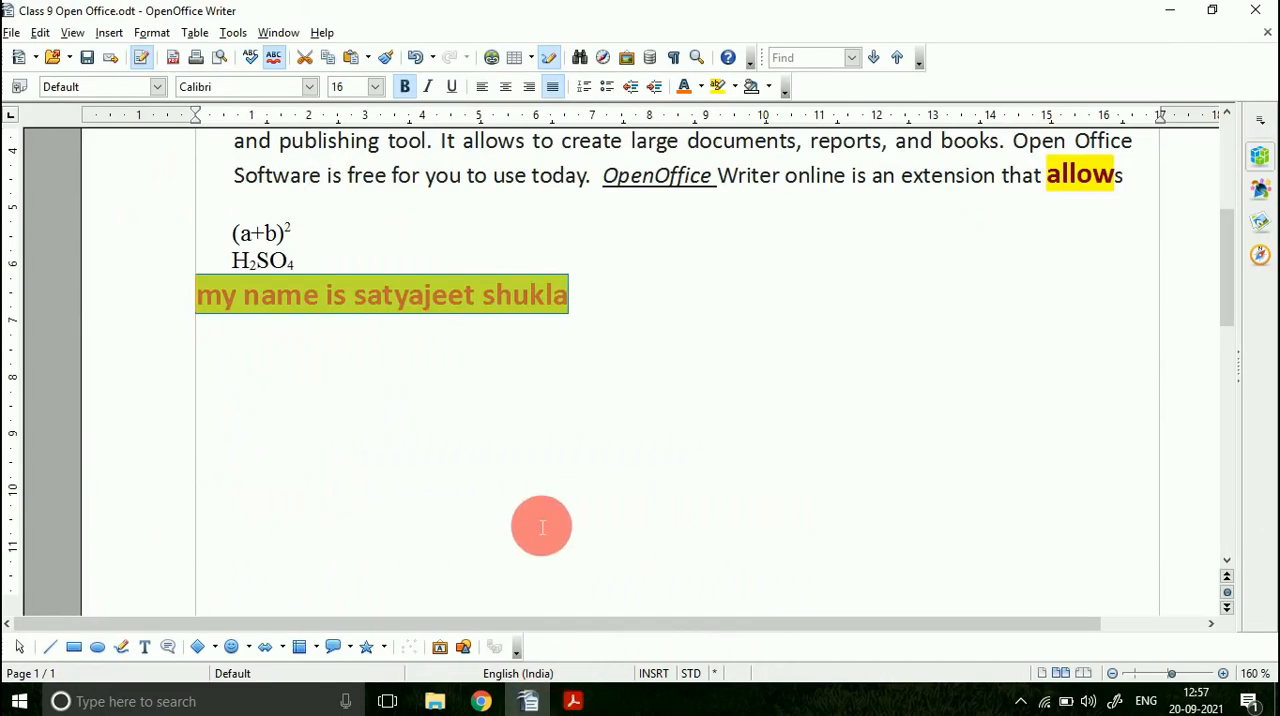
left_click(463, 363)
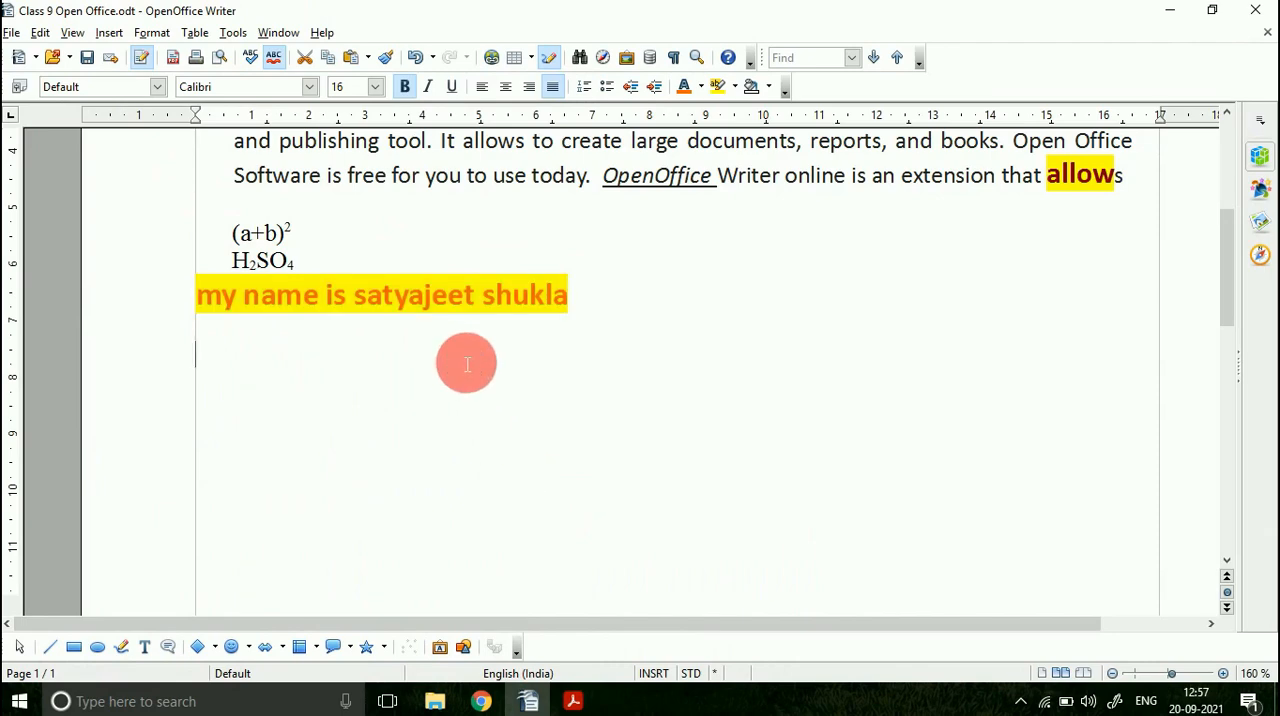
Step: Copy the formatting of "my name" onto "Software is free for you" with Format Paintbrush, and compare the two passages
scroll(471, 363, "up", 1)
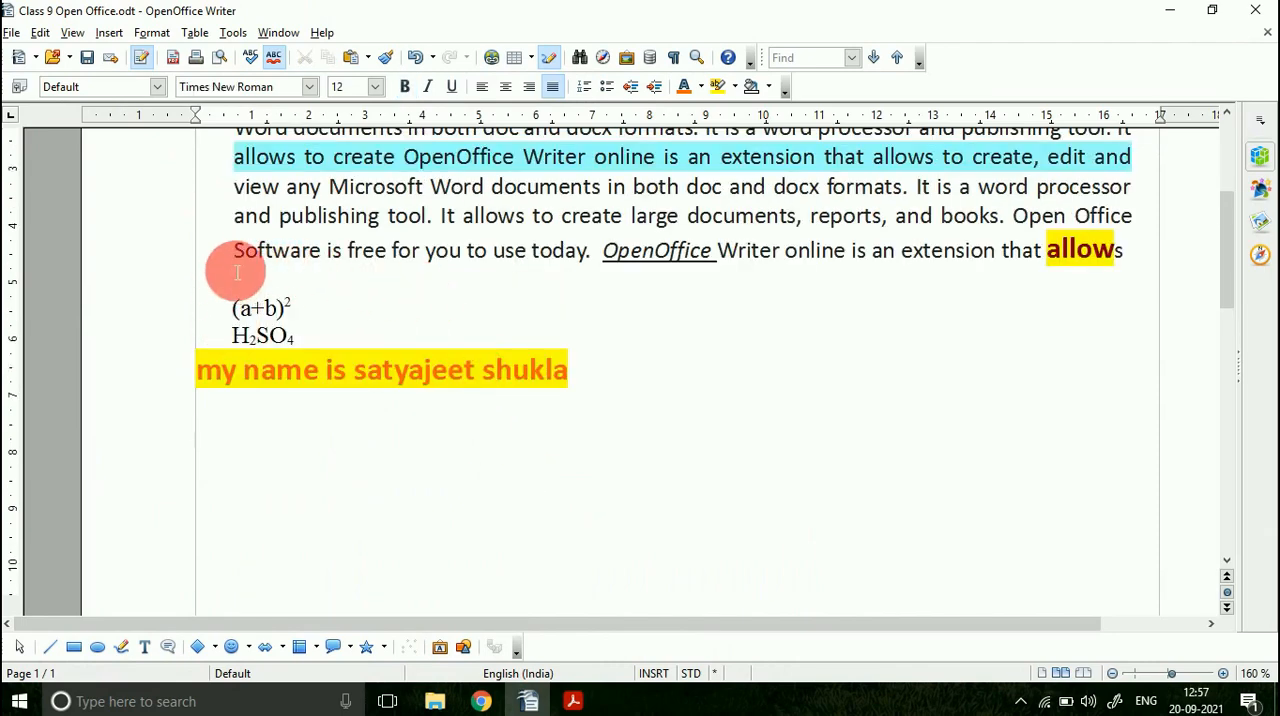
left_click_drag(234, 252, 470, 268)
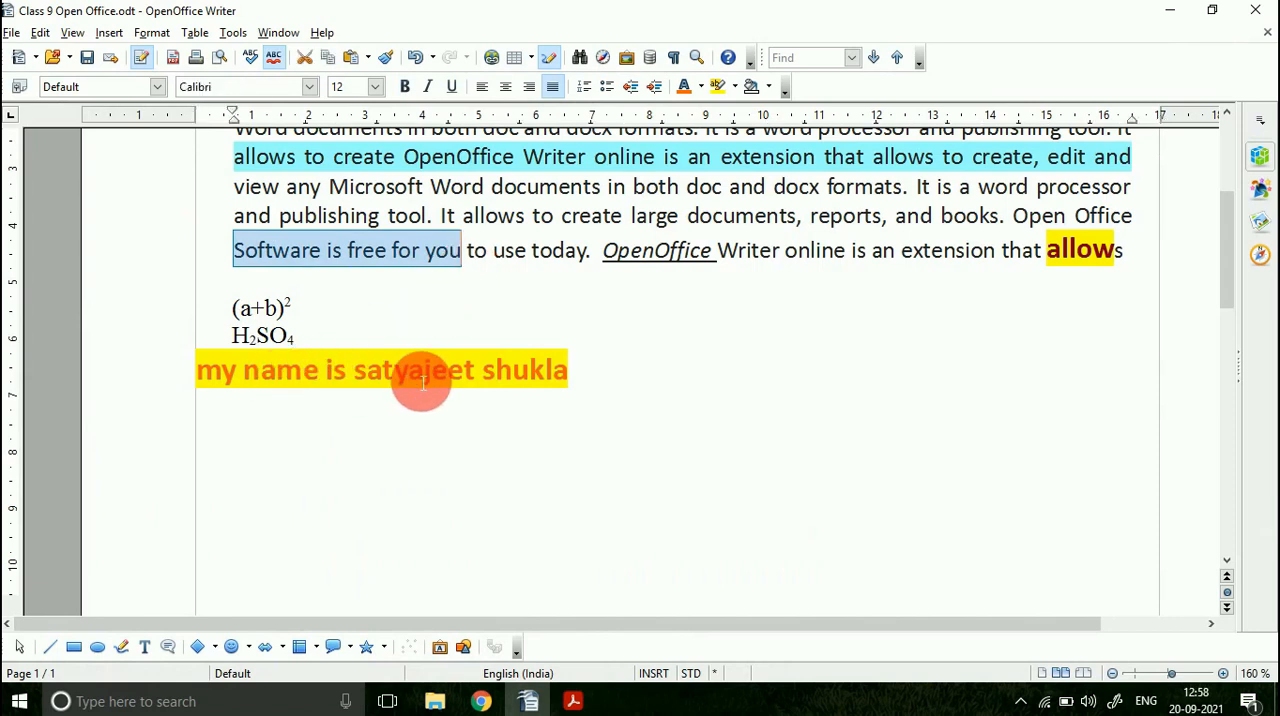
left_click(263, 478)
mouse_move(210, 376)
left_mouse_down()
mouse_move(437, 387)
mouse_move(329, 374)
left_mouse_up()
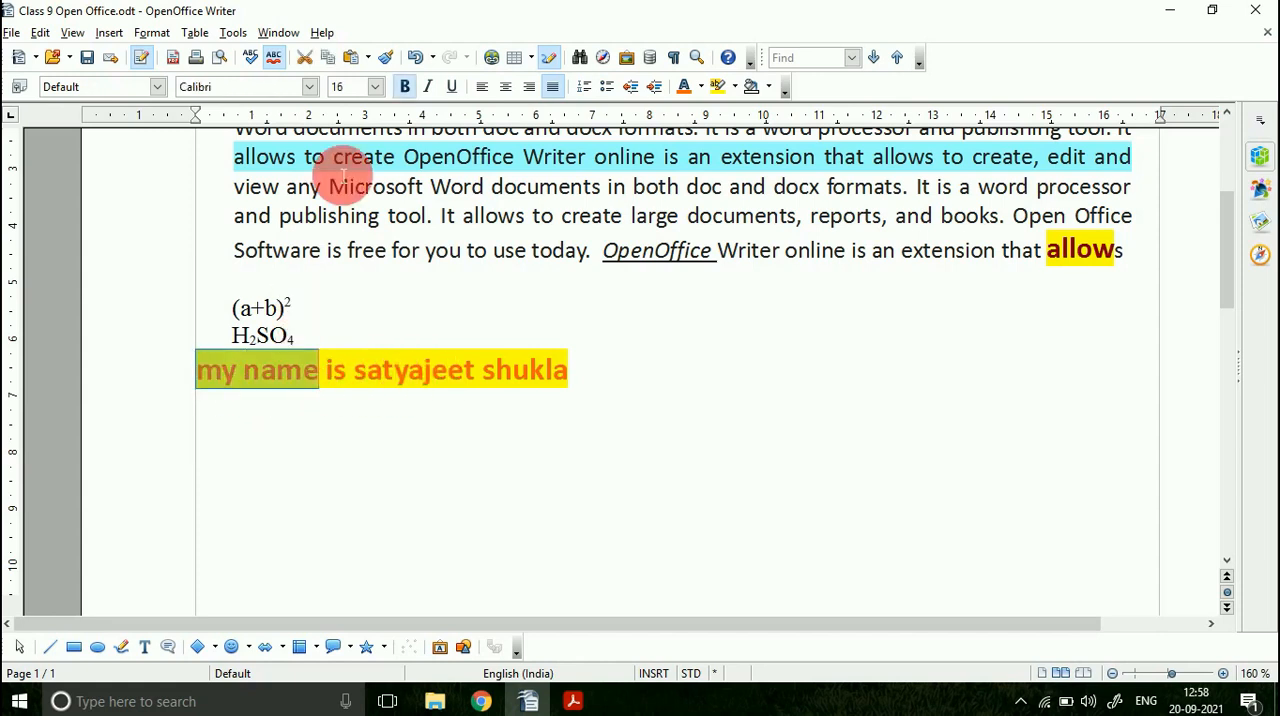
left_click(385, 57)
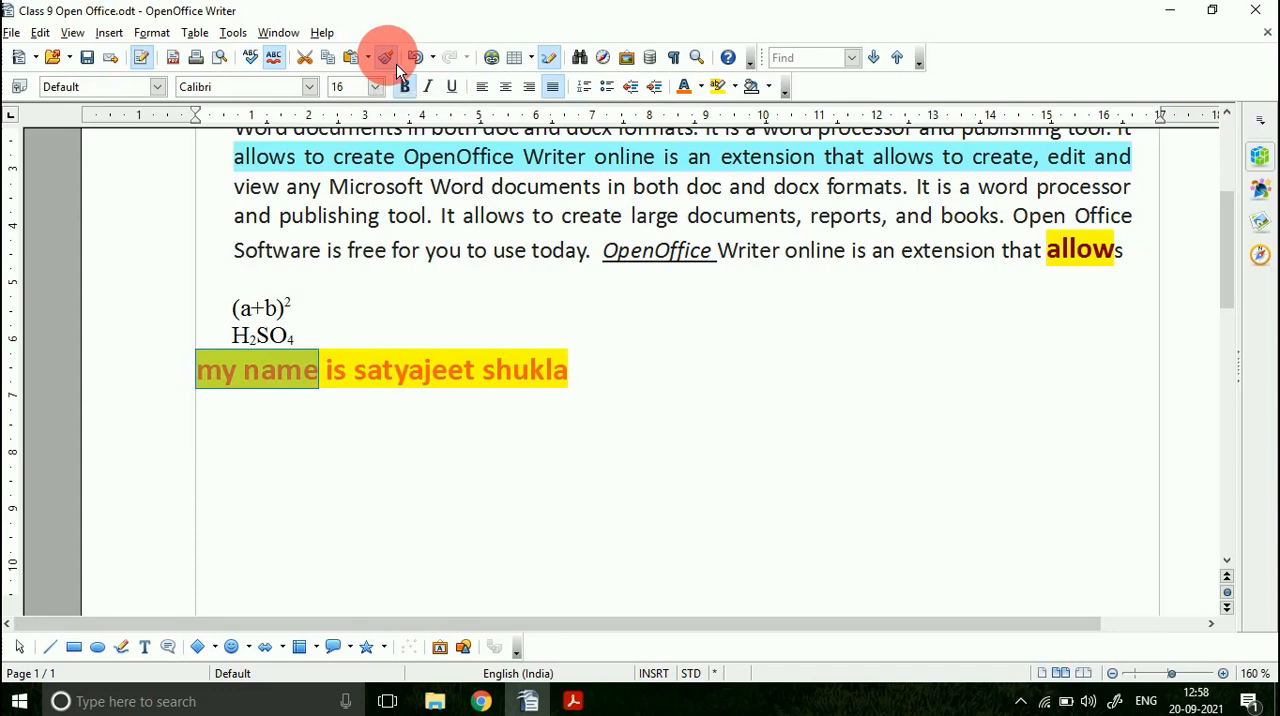
scroll(315, 170, "up", 3)
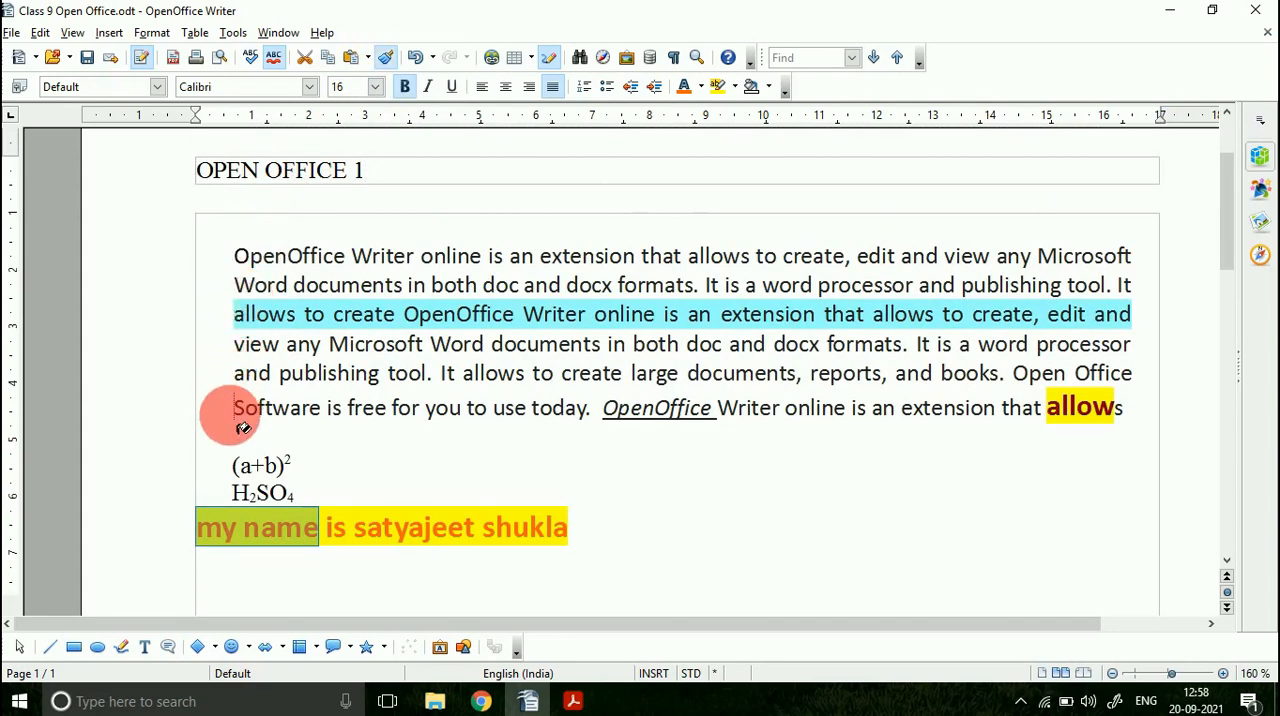
left_click_drag(243, 427, 472, 430)
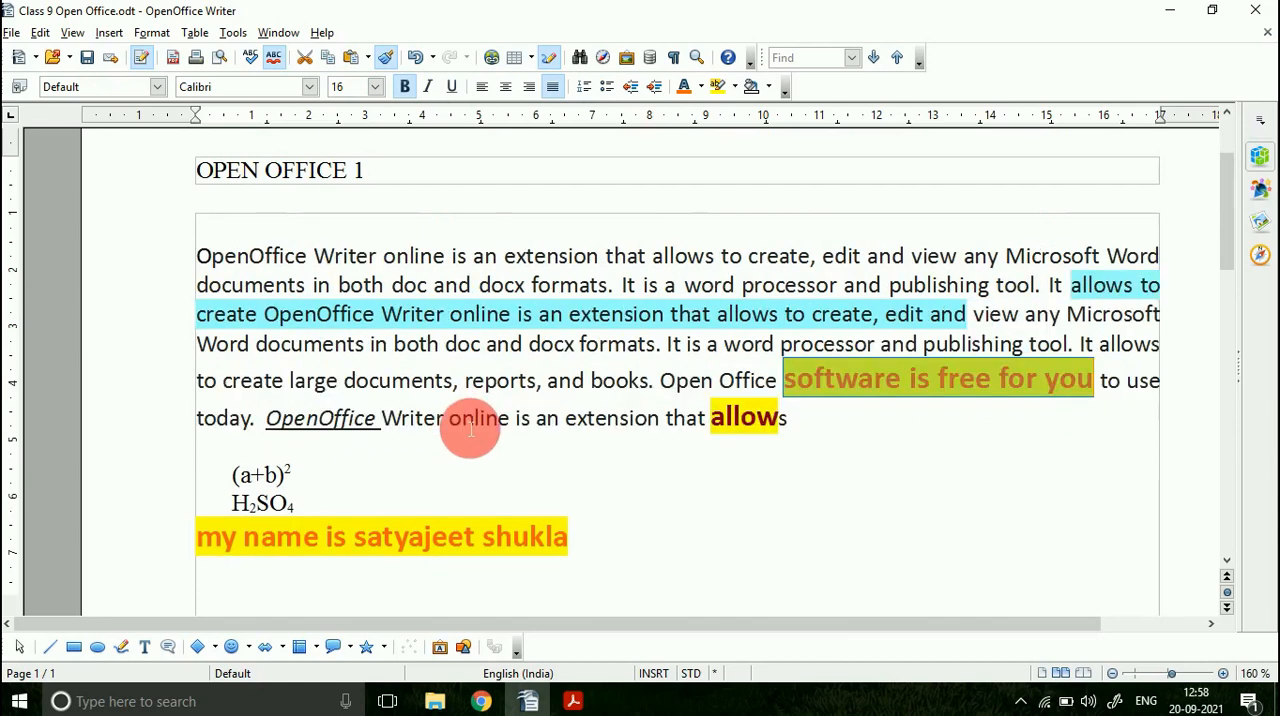
left_click(1085, 440)
left_click_drag(512, 541, 337, 553)
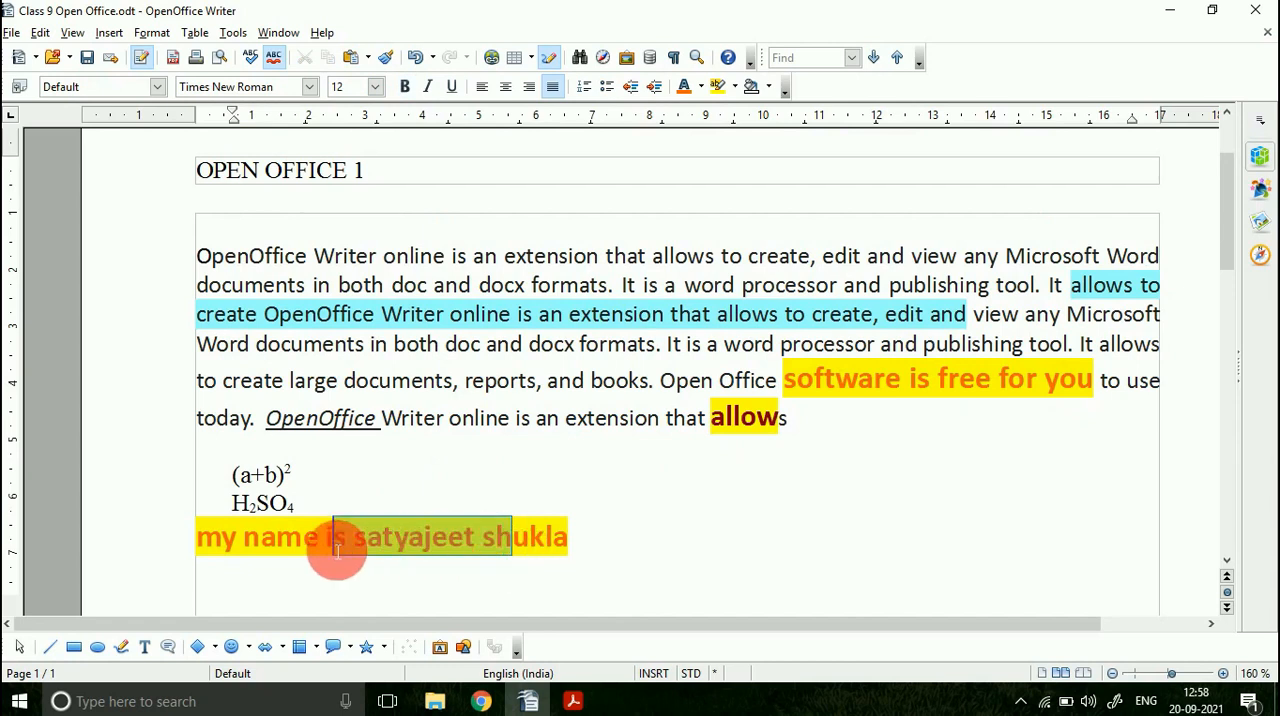
left_click_drag(784, 382, 1013, 390)
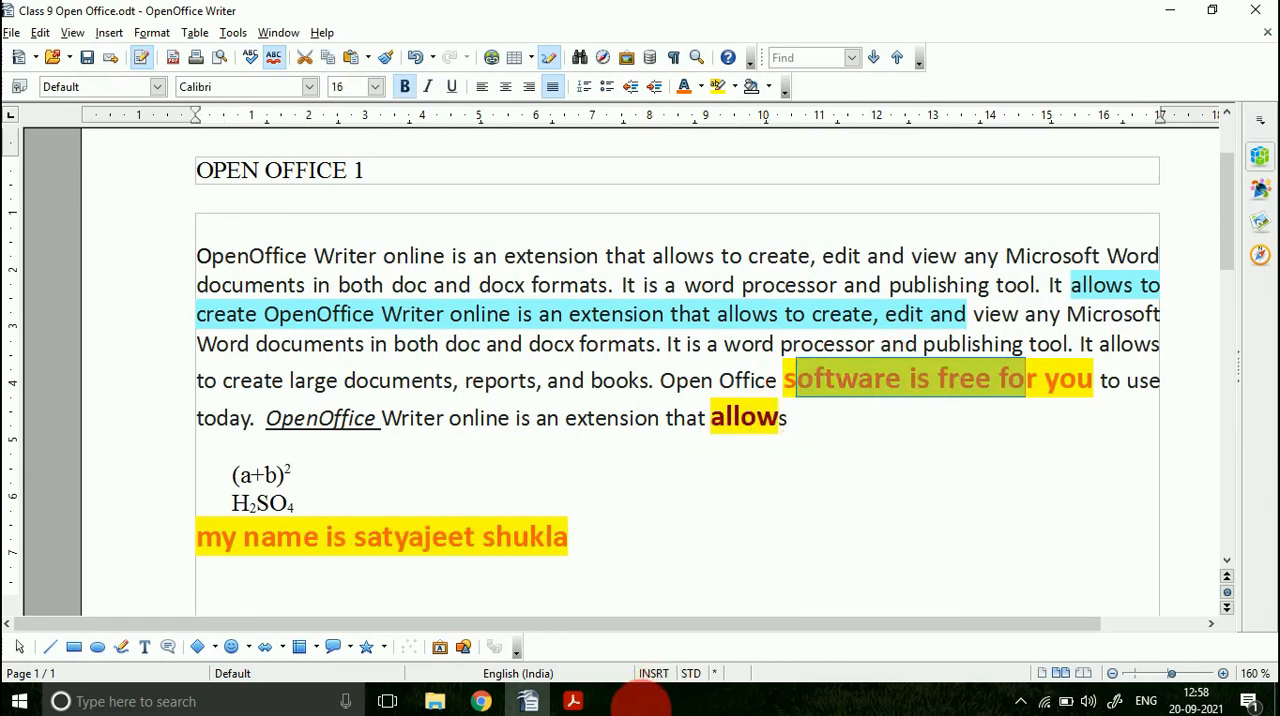
Step: Switch to the PDF in Acrobat Reader and highlight the Left Aligned heading and its text's left edge in Figure 7.24
left_click(573, 701)
scroll(267, 432, "down", 2)
scroll(267, 432, "down", 10)
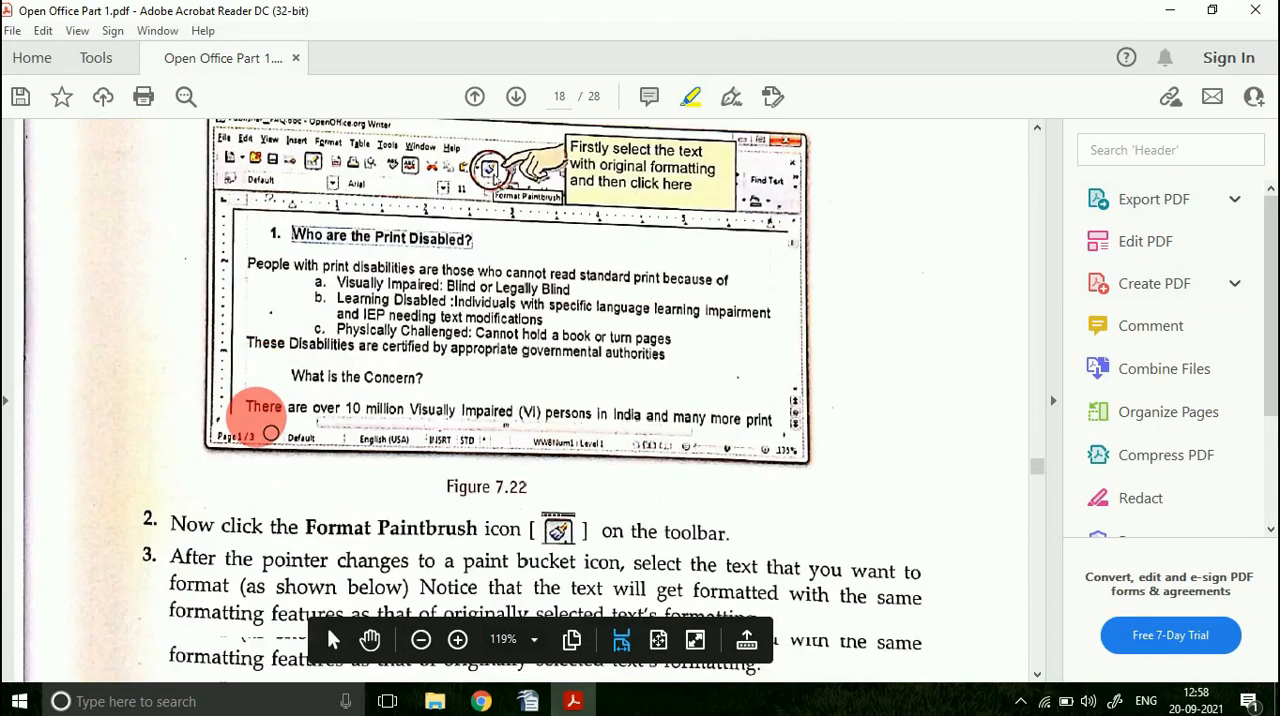
scroll(270, 432, "down", 10)
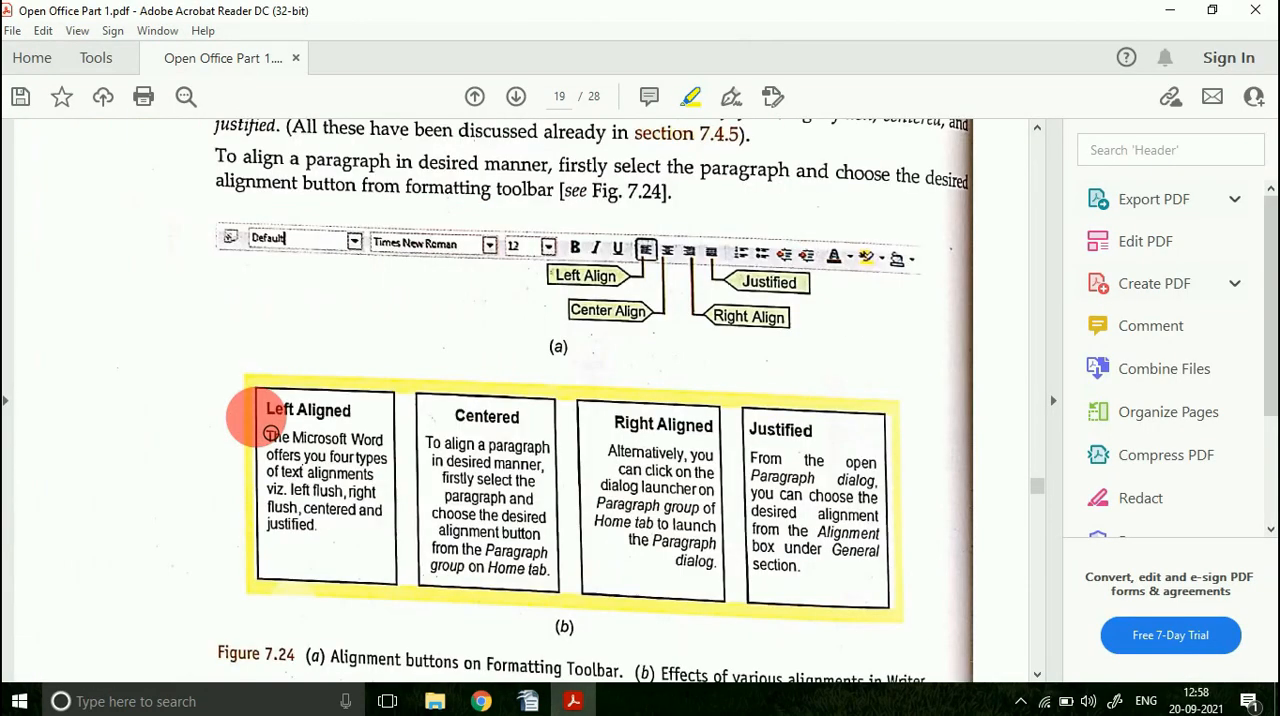
scroll(270, 432, "up", 5)
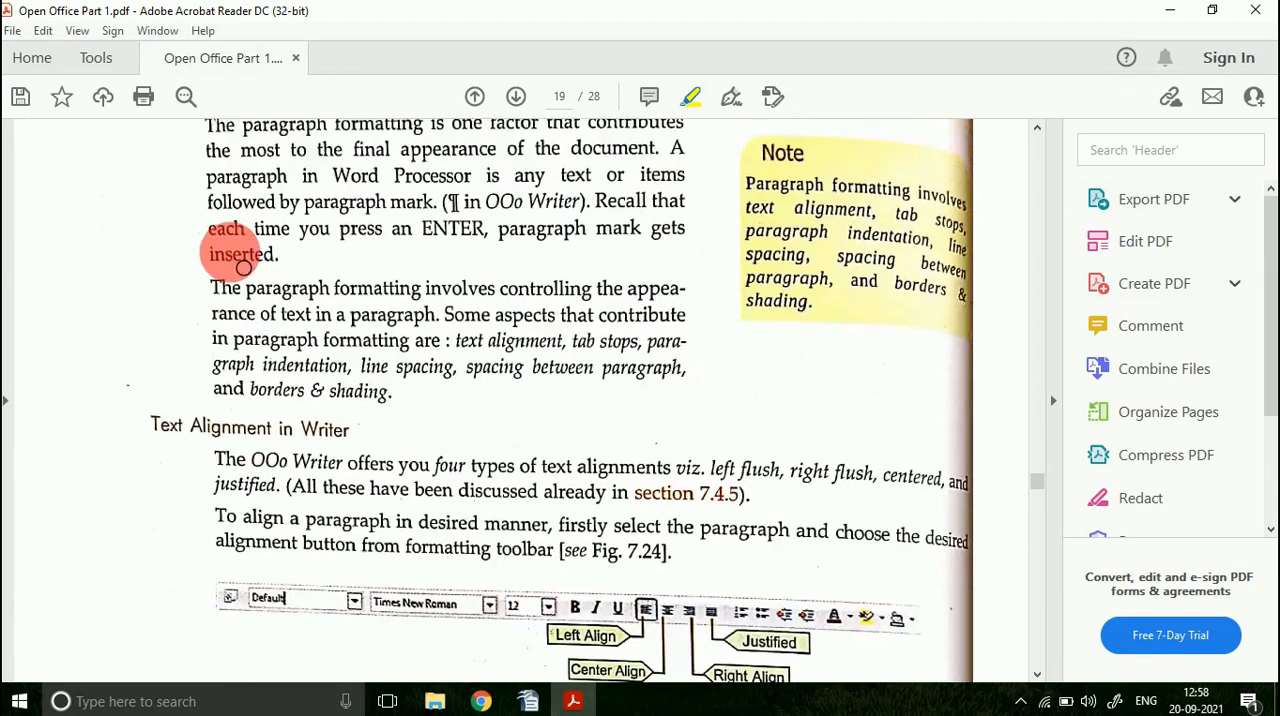
scroll(243, 268, "down", 5)
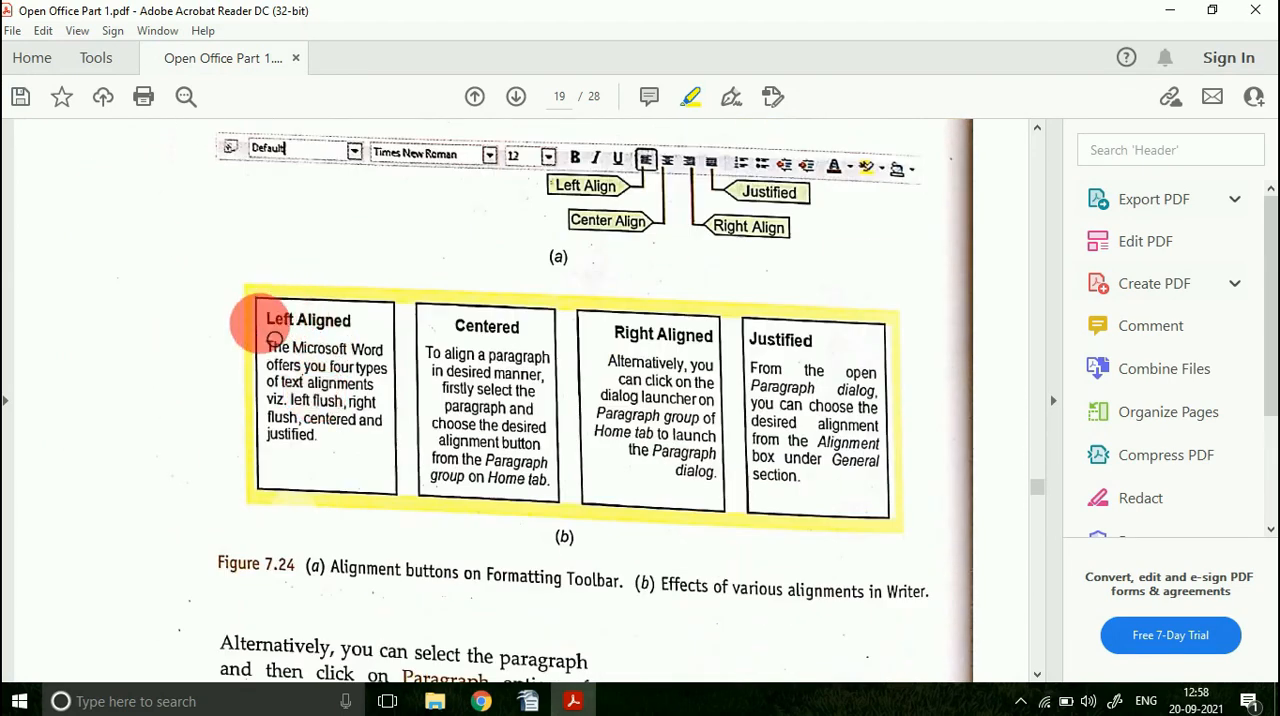
left_click_drag(279, 335, 350, 322)
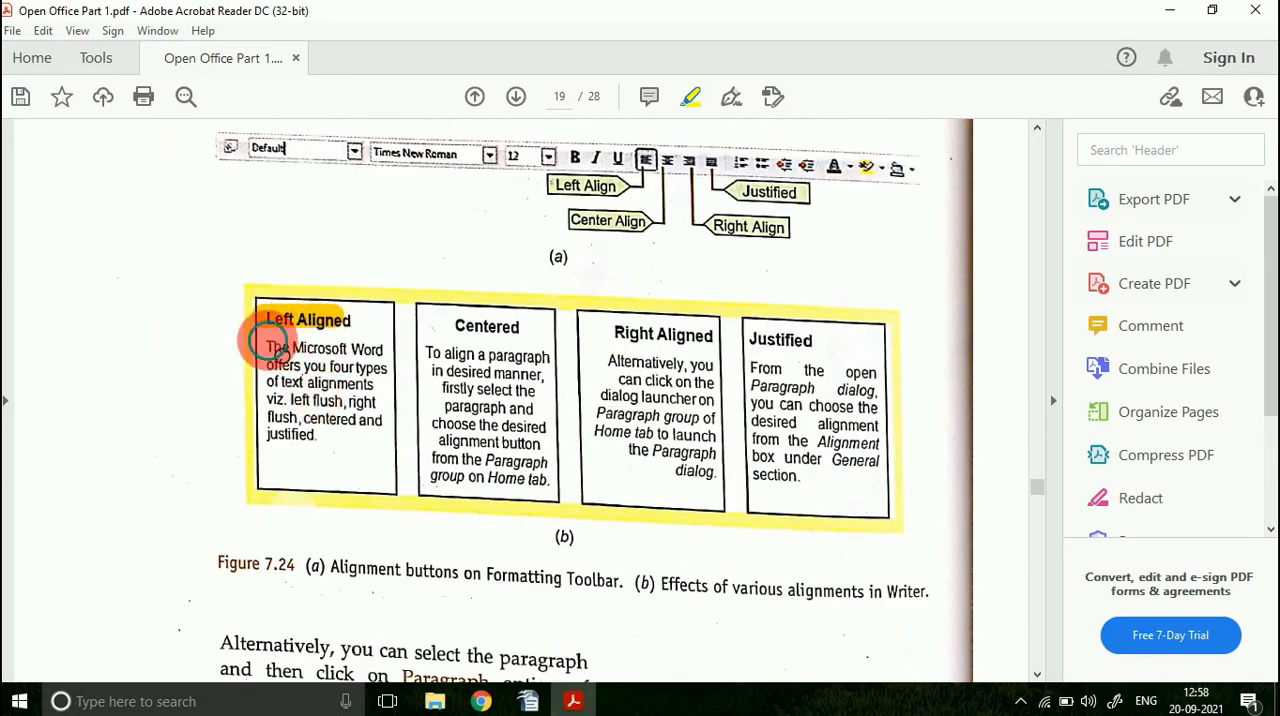
left_click_drag(276, 350, 269, 450)
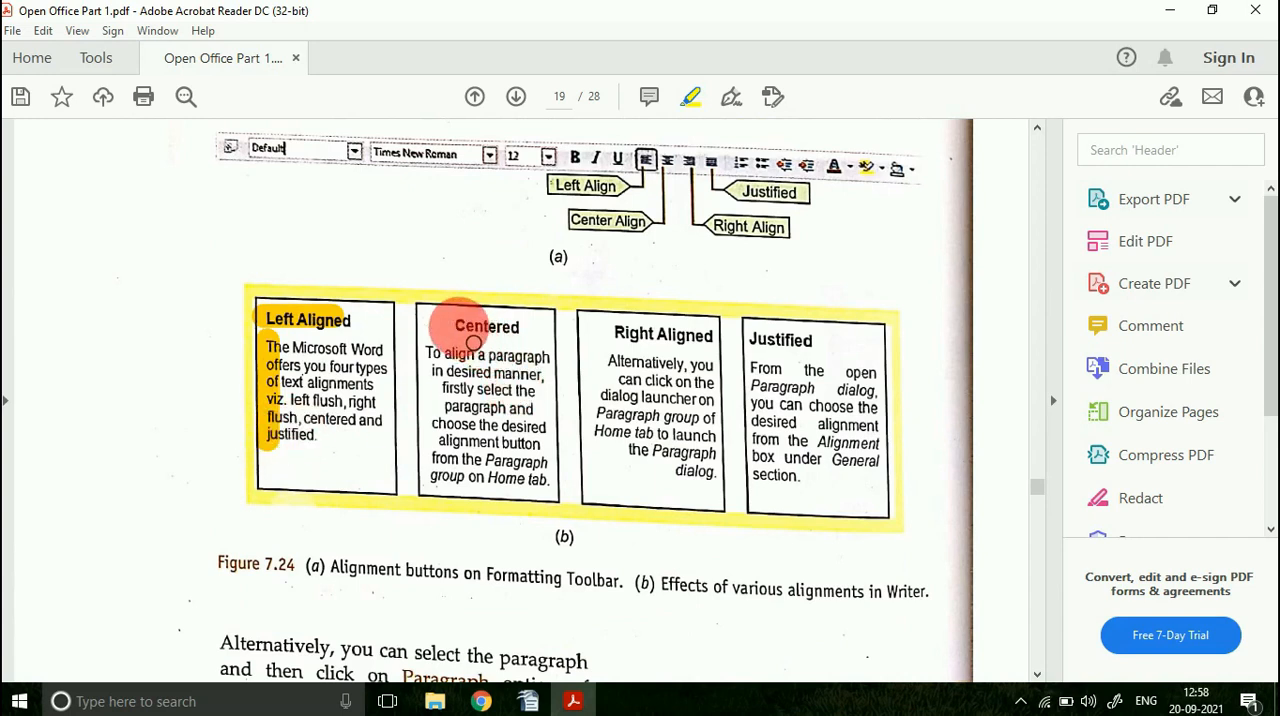
Step: Highlight the Centered text's left edge, the Right Aligned heading and right text edge, and both Justified text edges in Figure 7.24
left_click_drag(428, 352, 425, 412)
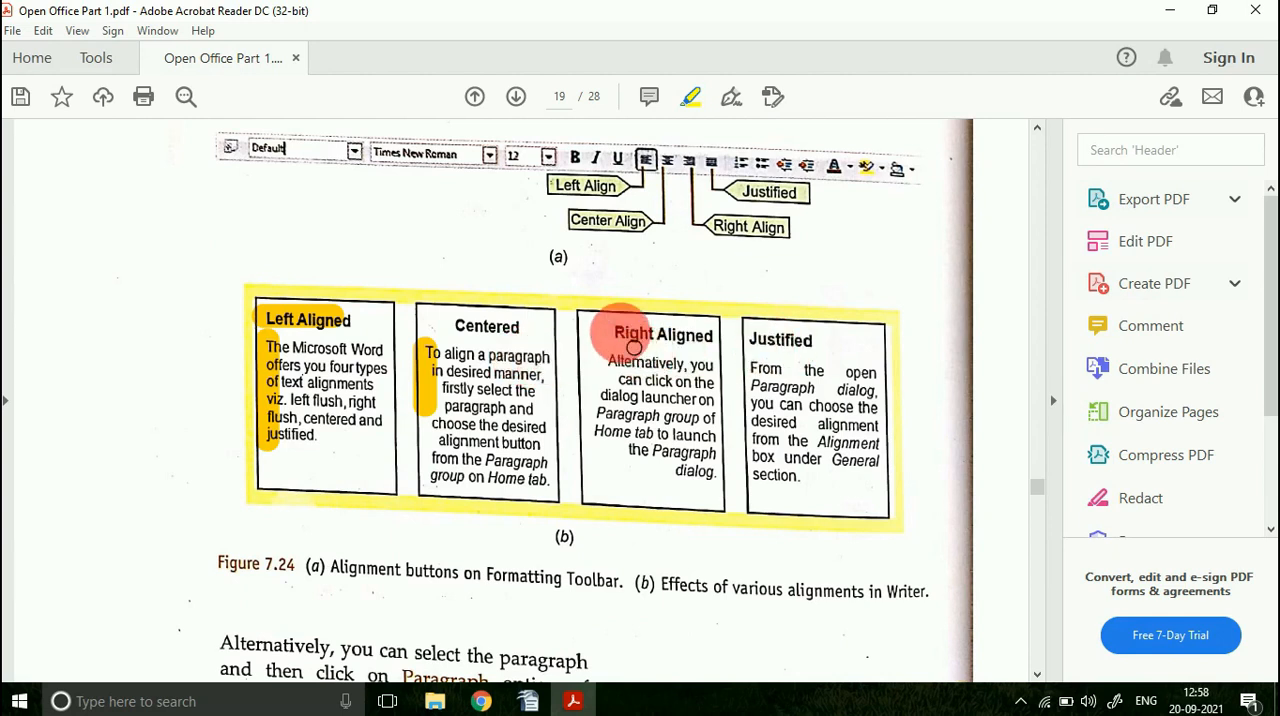
mouse_move(610, 334)
left_mouse_down()
mouse_move(713, 334)
mouse_move(730, 496)
left_mouse_up()
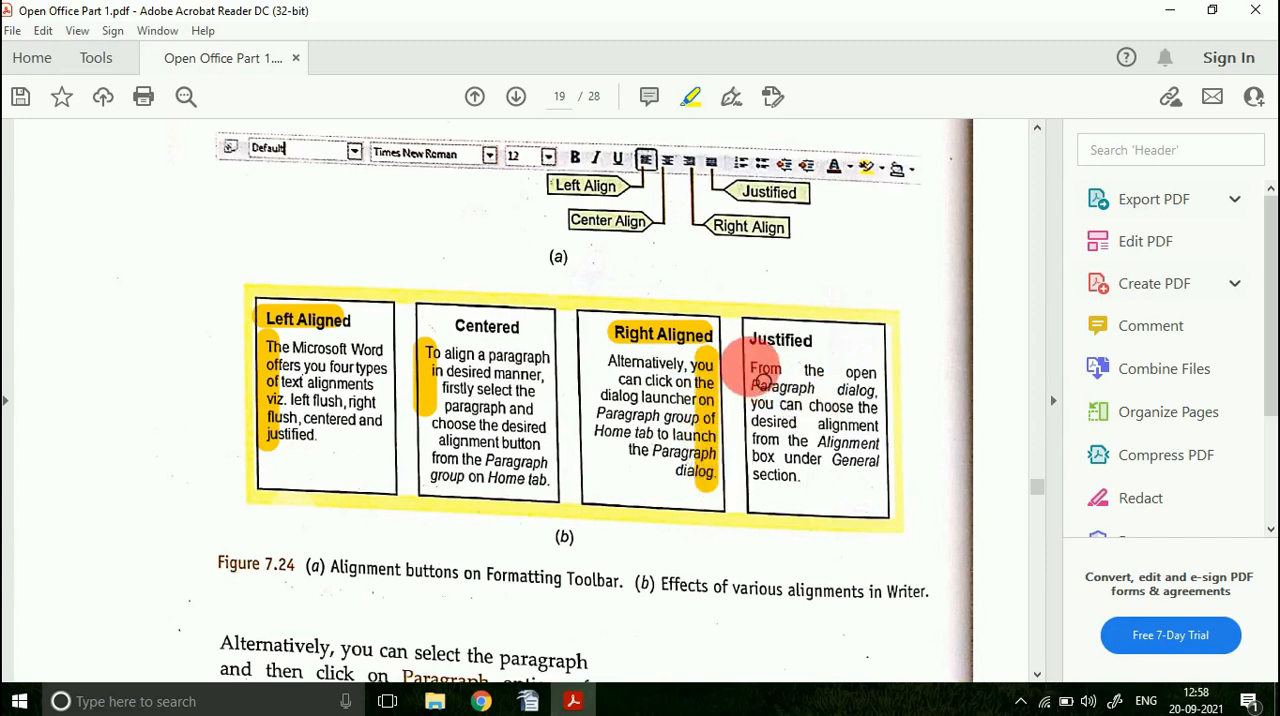
left_click_drag(762, 380, 766, 492)
mouse_move(862, 362)
left_mouse_down()
mouse_move(891, 423)
mouse_move(880, 482)
left_mouse_up()
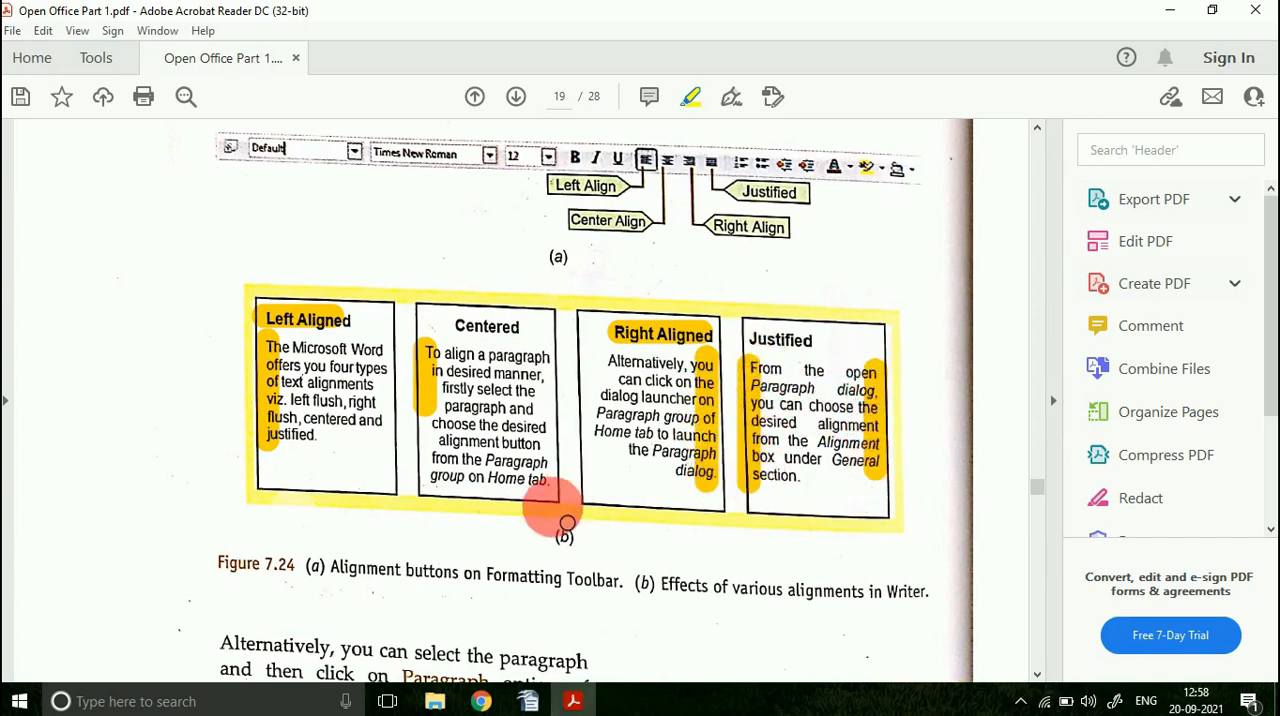
Step: Switch to OpenOffice Writer and align the whole first paragraph left, centred and right in turn, finishing with justified
left_click(566, 700)
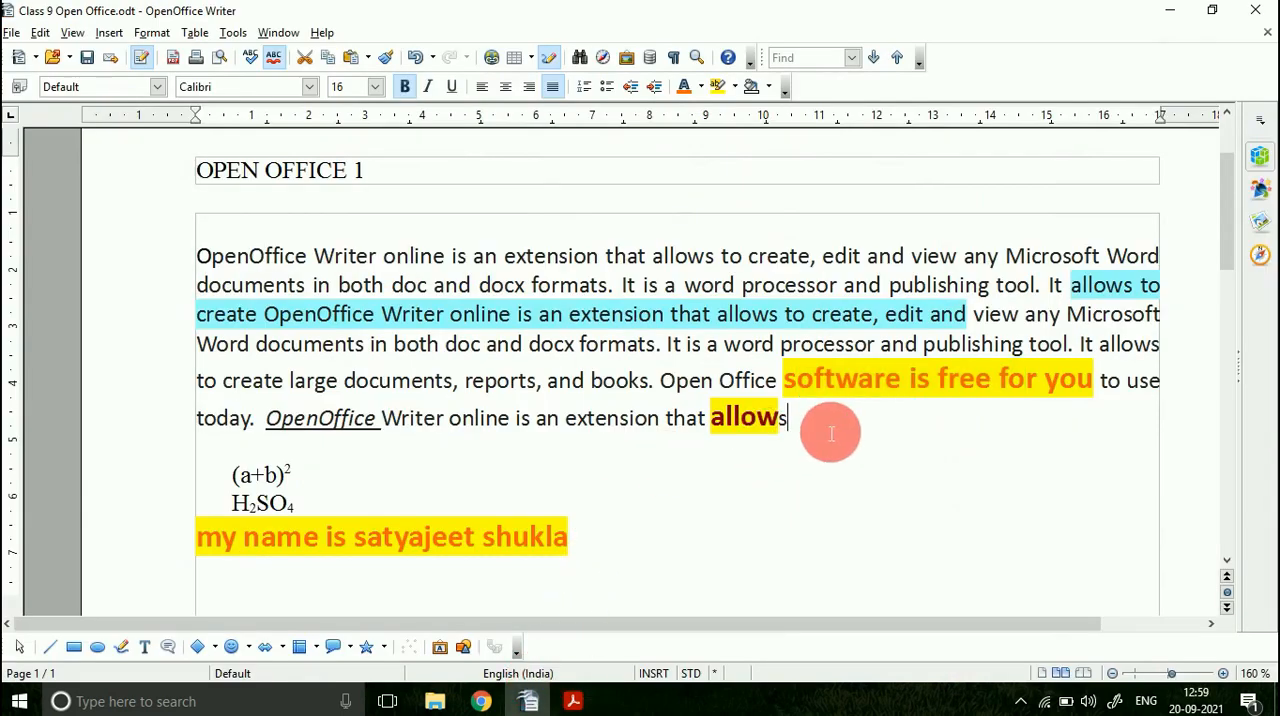
left_click_drag(830, 432, 171, 271)
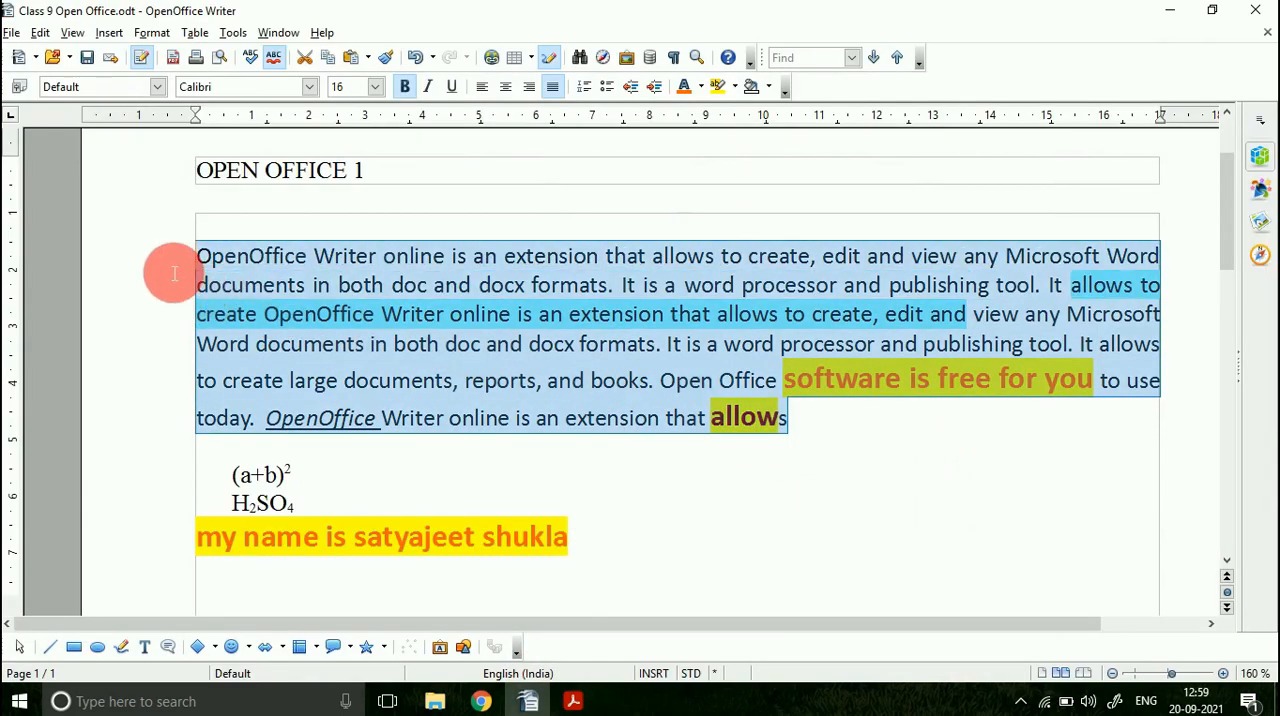
left_click(484, 92)
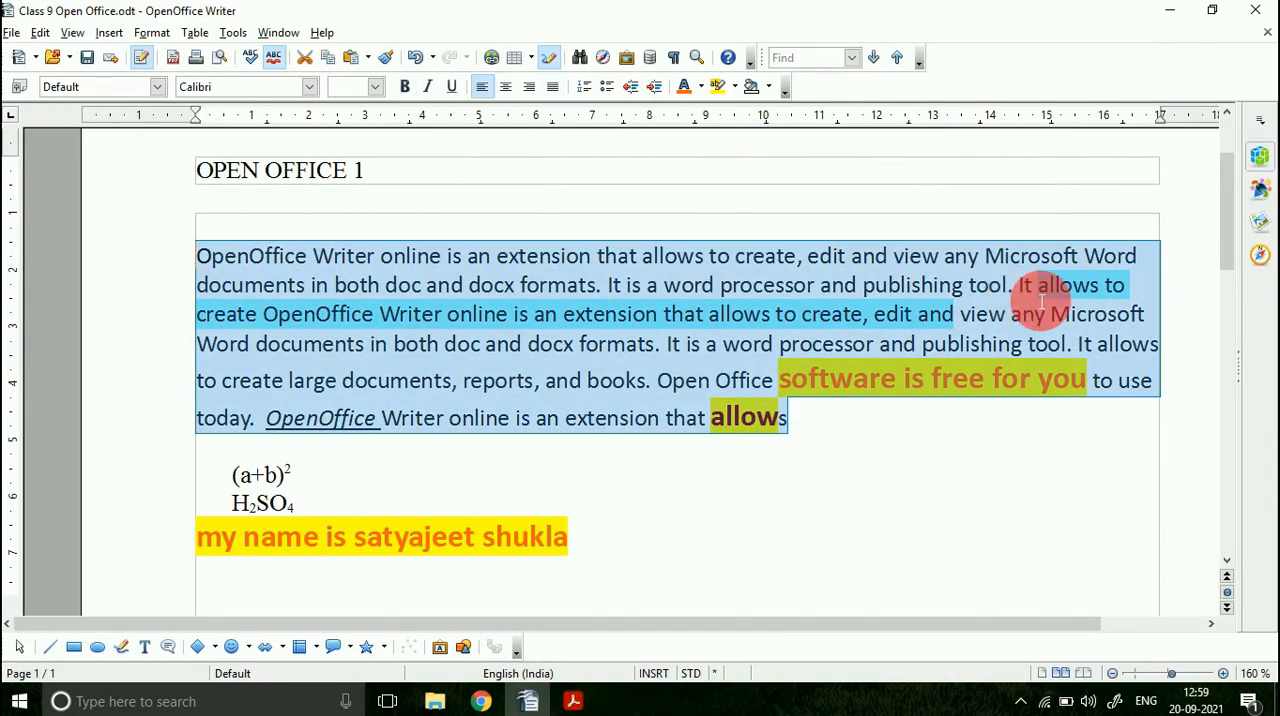
left_click(512, 90)
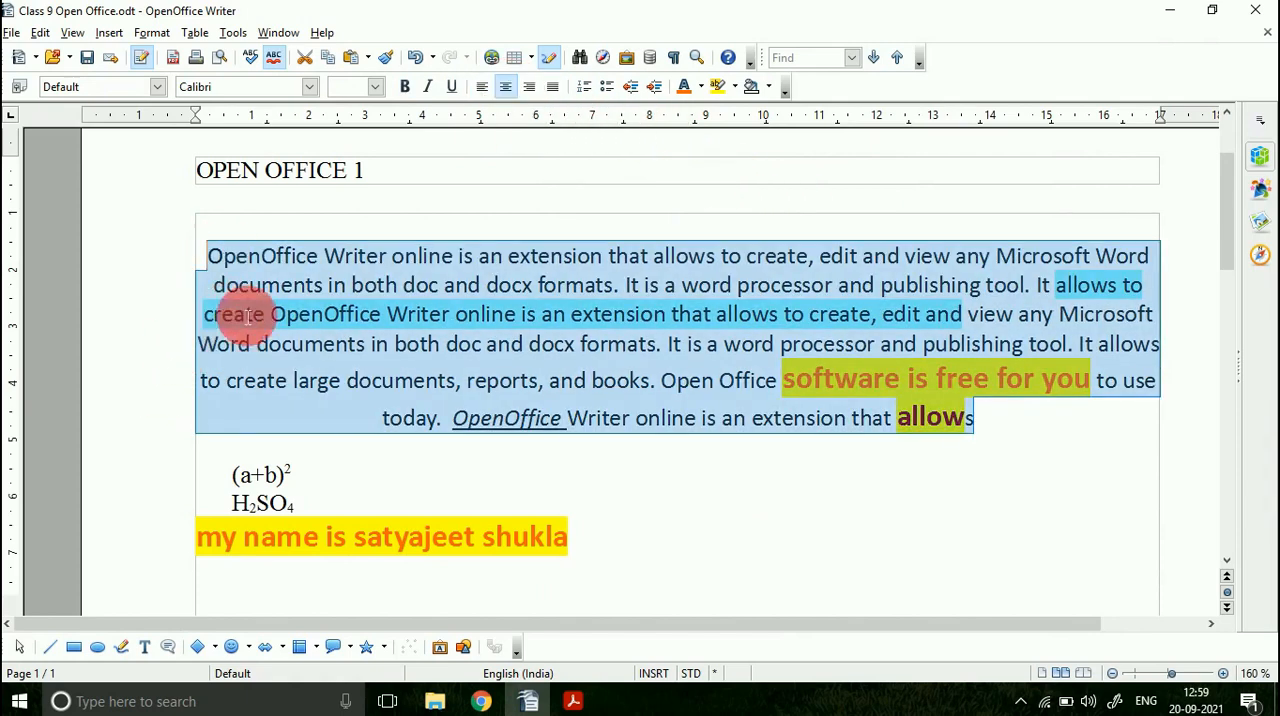
left_click(531, 89)
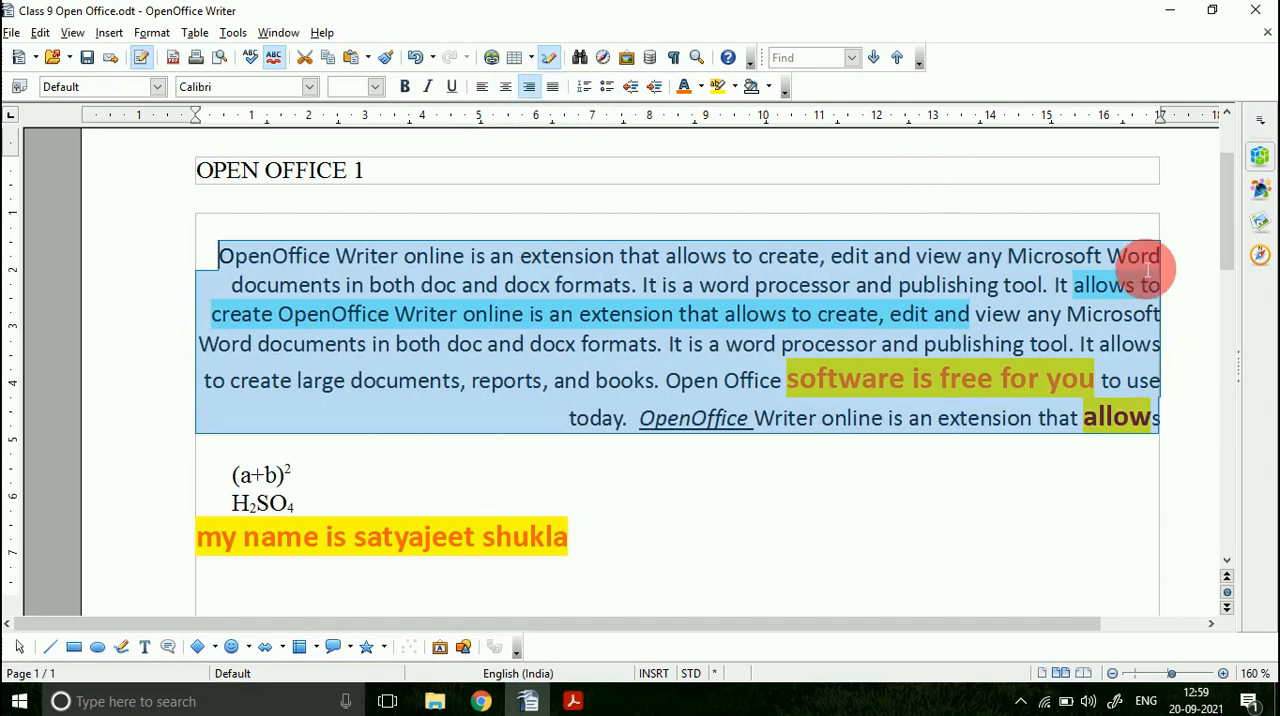
left_click(552, 88)
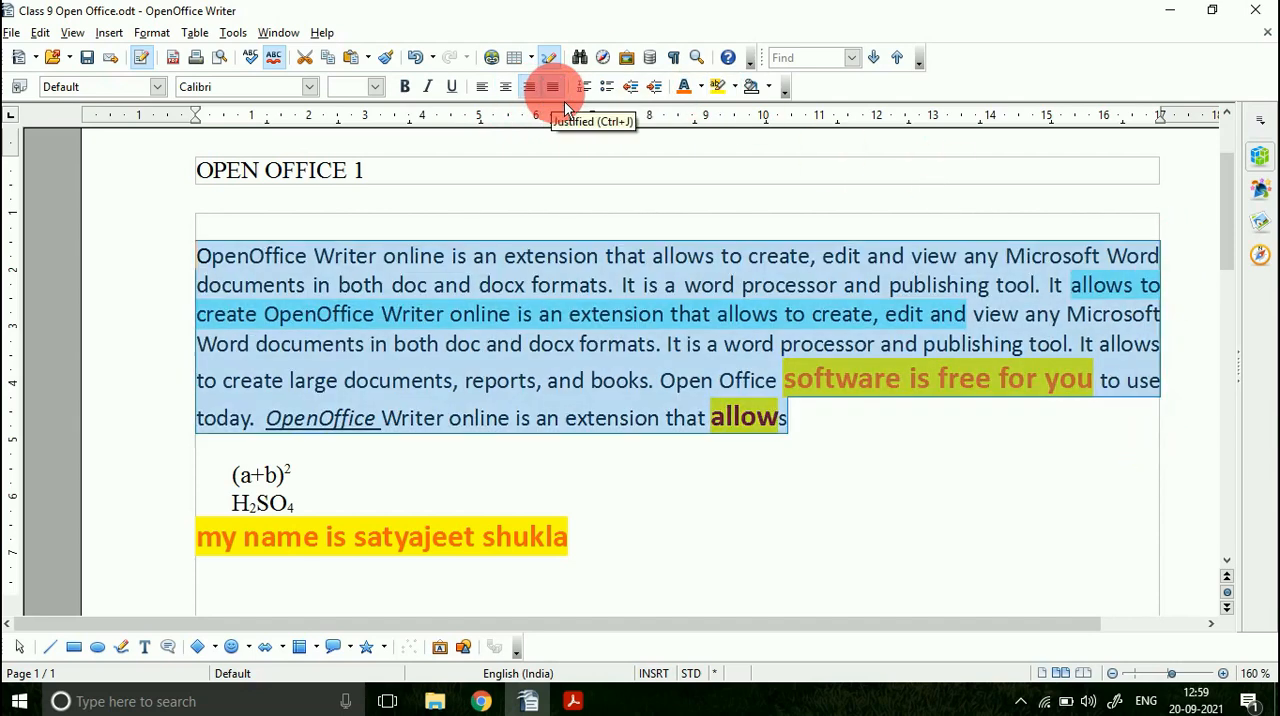
Step: Switch to the PDF and look through the paragraph alignment, indentation, spacing, border and page formatting sections up to Figure 7.30
left_click(575, 700)
scroll(420, 446, "down", 3)
scroll(405, 447, "down", 15)
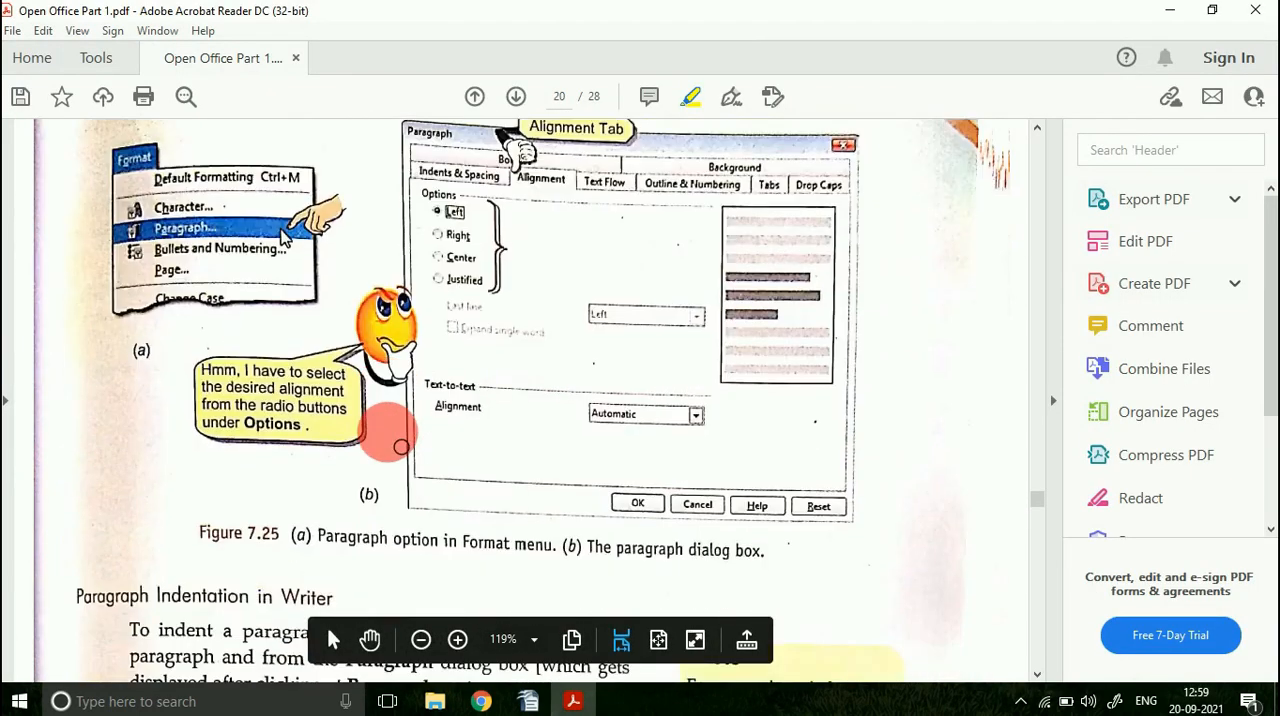
scroll(400, 447, "down", 15)
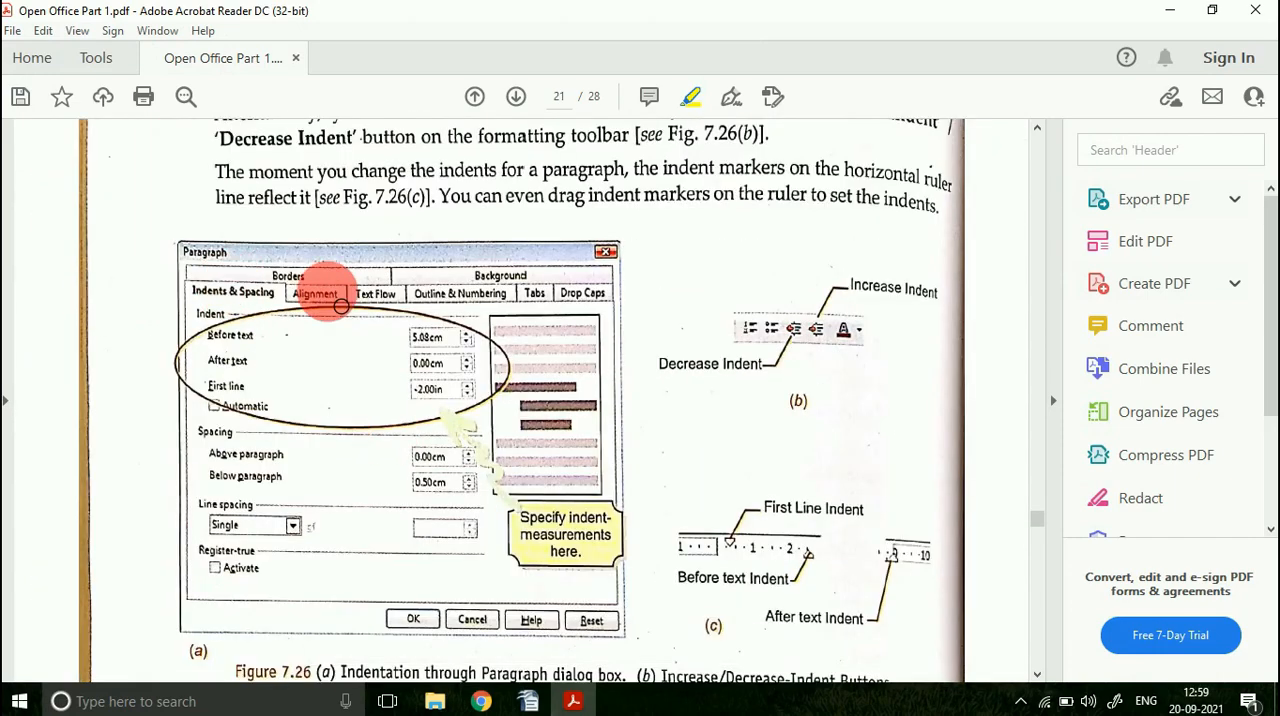
scroll(365, 410, "down", 5)
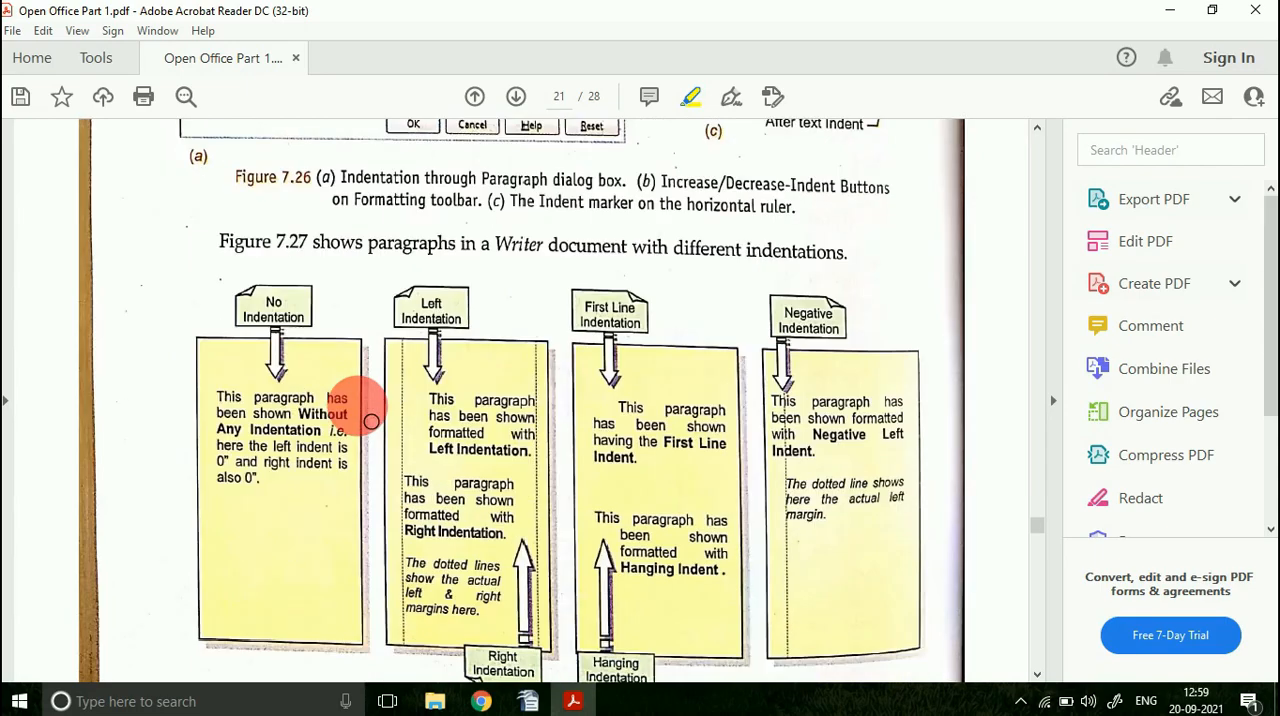
scroll(371, 421, "down", 10)
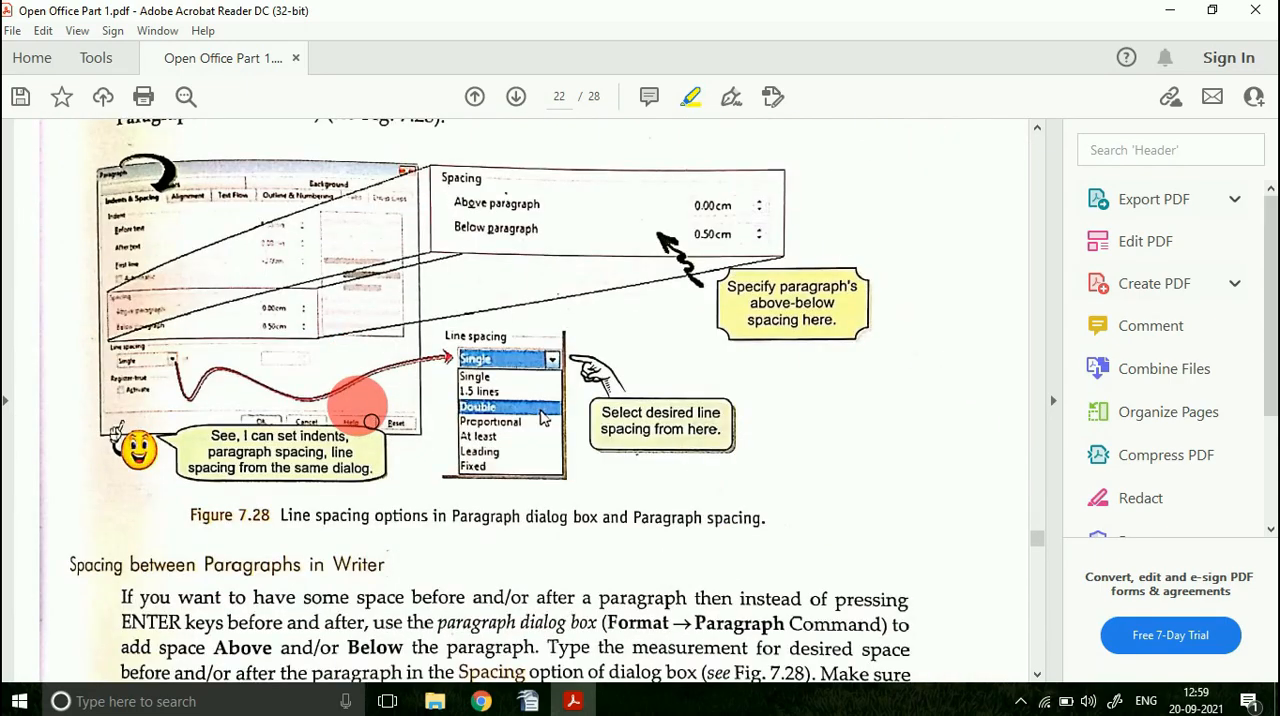
scroll(371, 421, "down", 9)
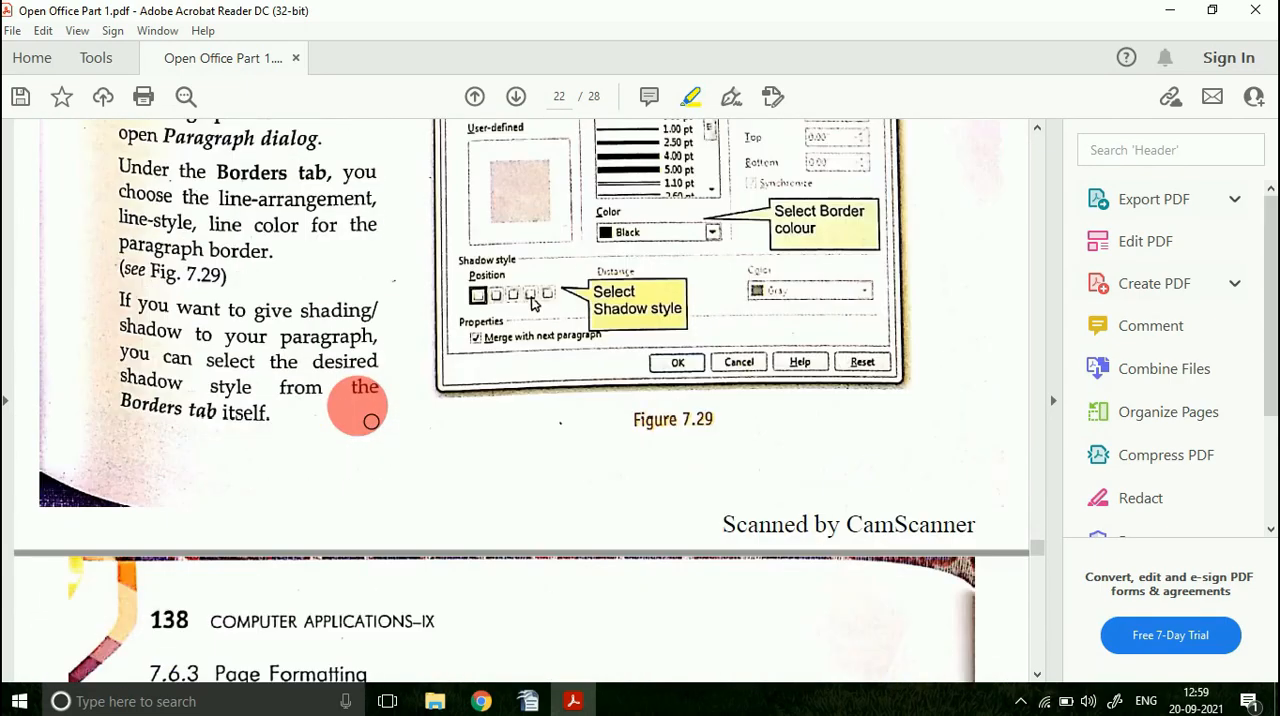
scroll(371, 421, "down", 4)
scroll(371, 421, "down", 2)
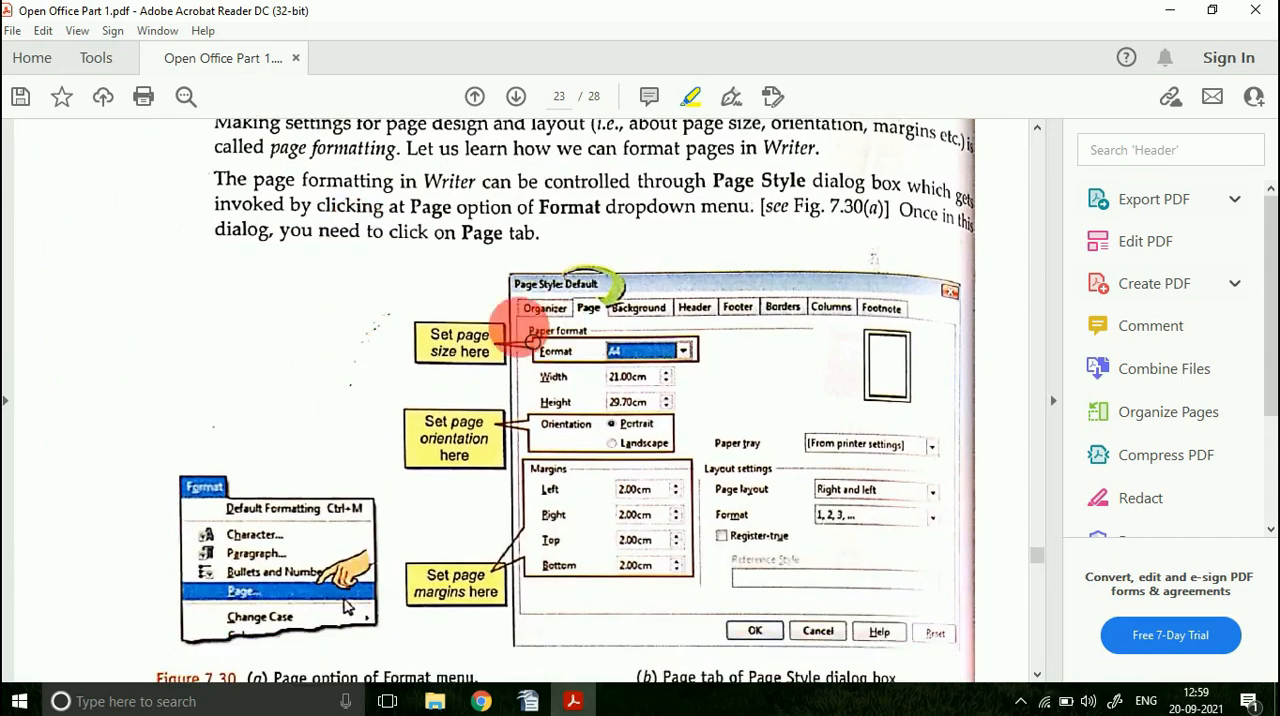
Step: Switch to OpenOffice Writer and choose A3 as the paper format in the page style settings
left_click(529, 700)
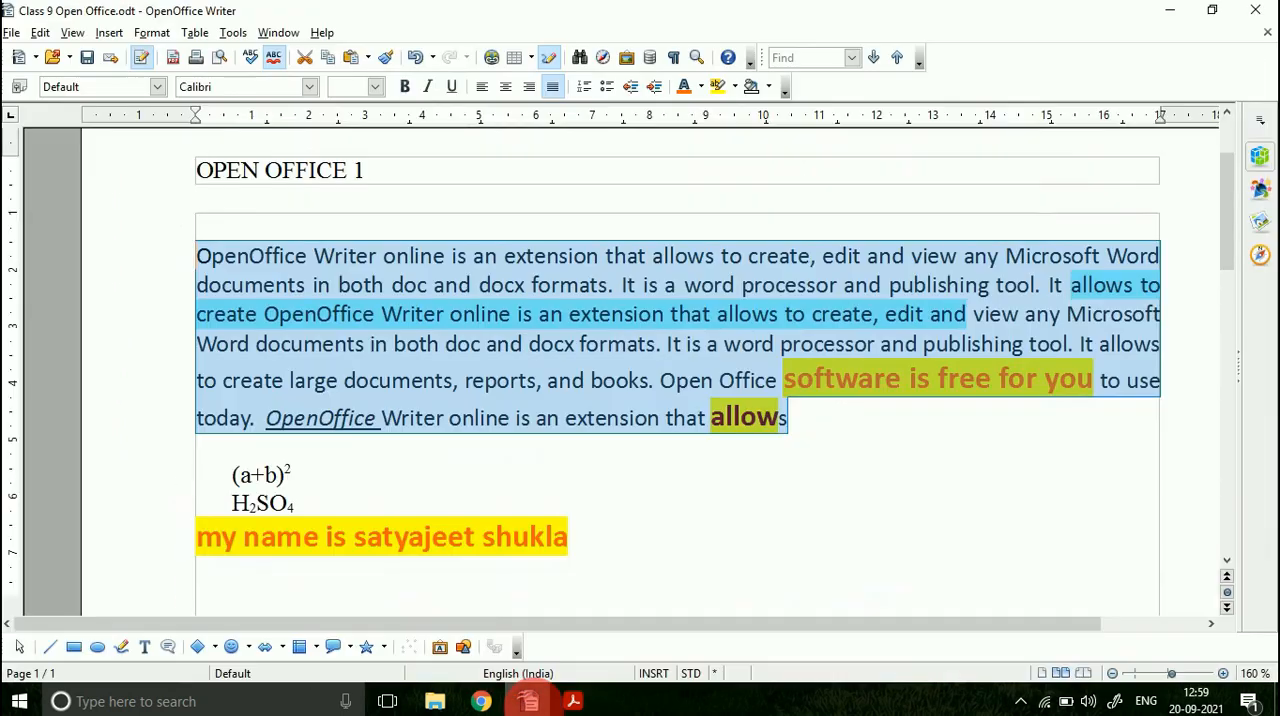
left_click(152, 32)
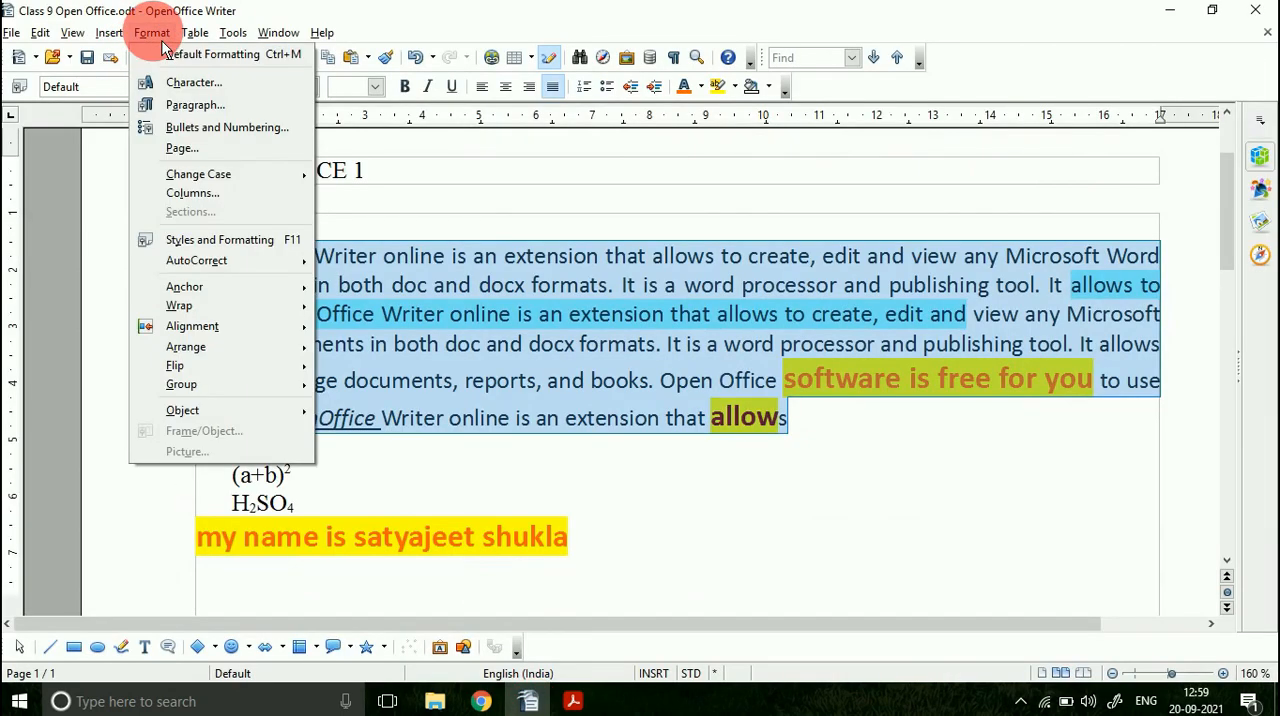
left_click(208, 148)
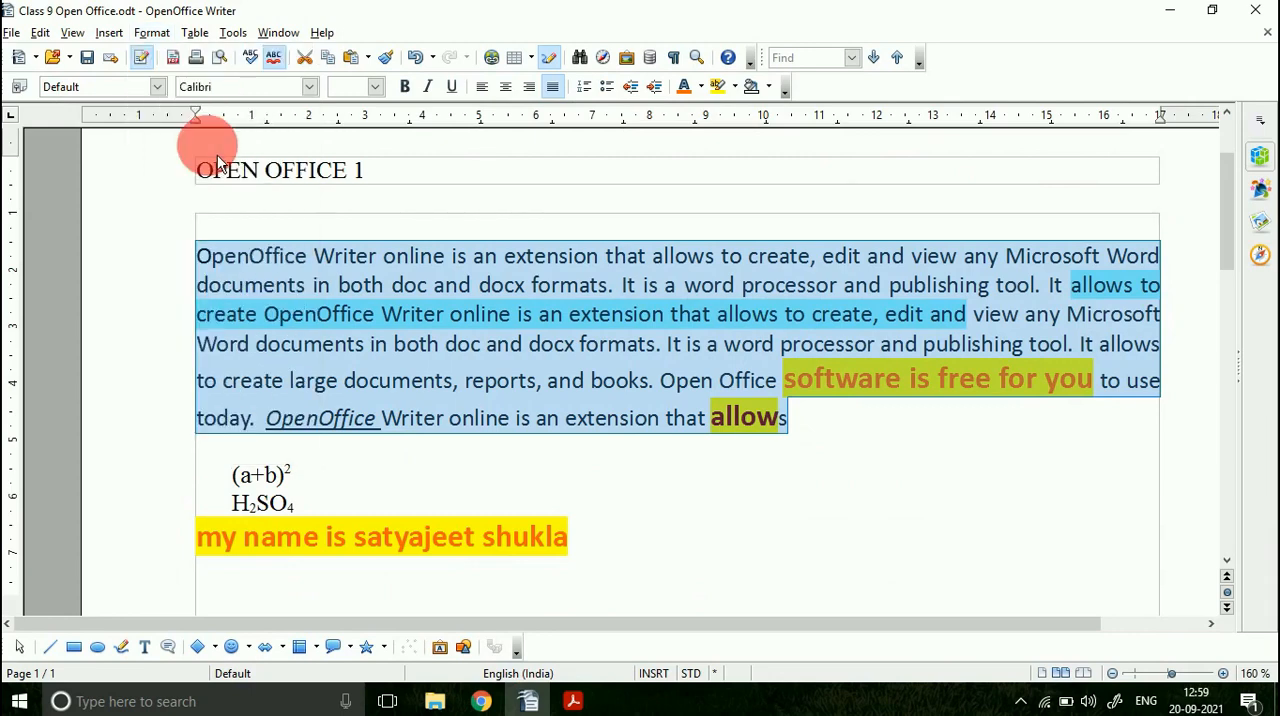
left_click(436, 240)
left_click(372, 197)
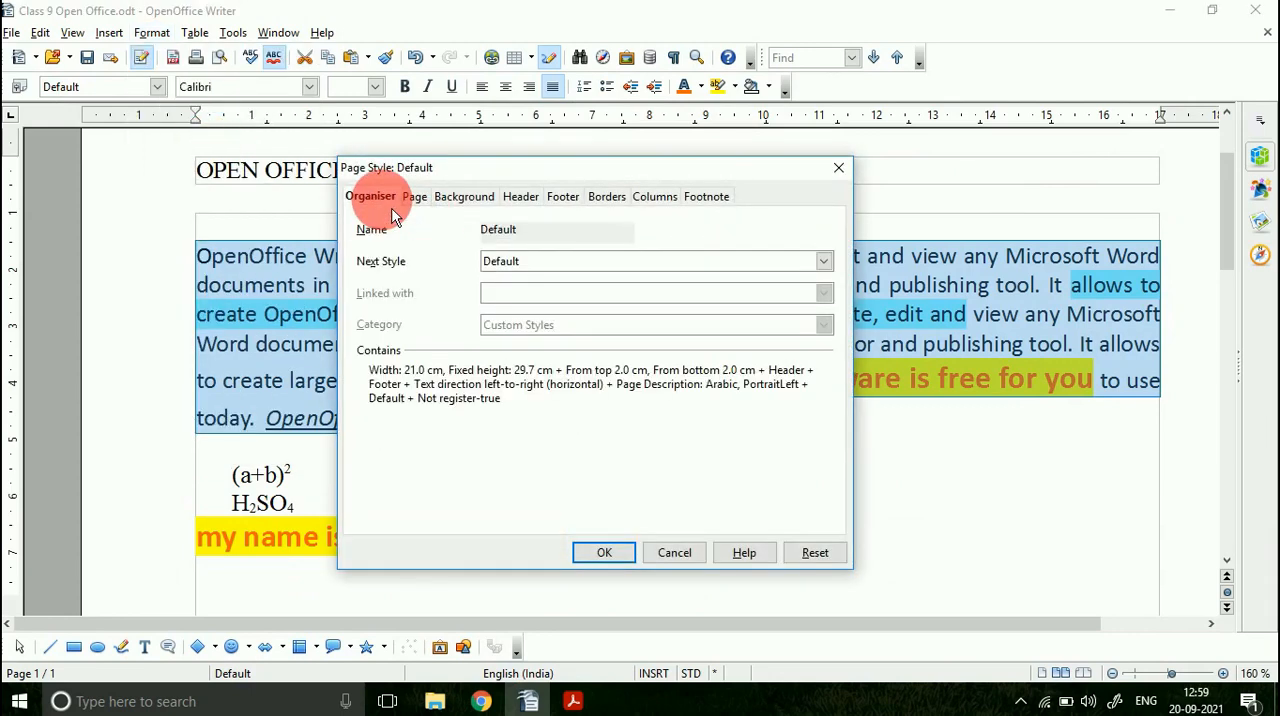
left_click(416, 198)
left_click(524, 248)
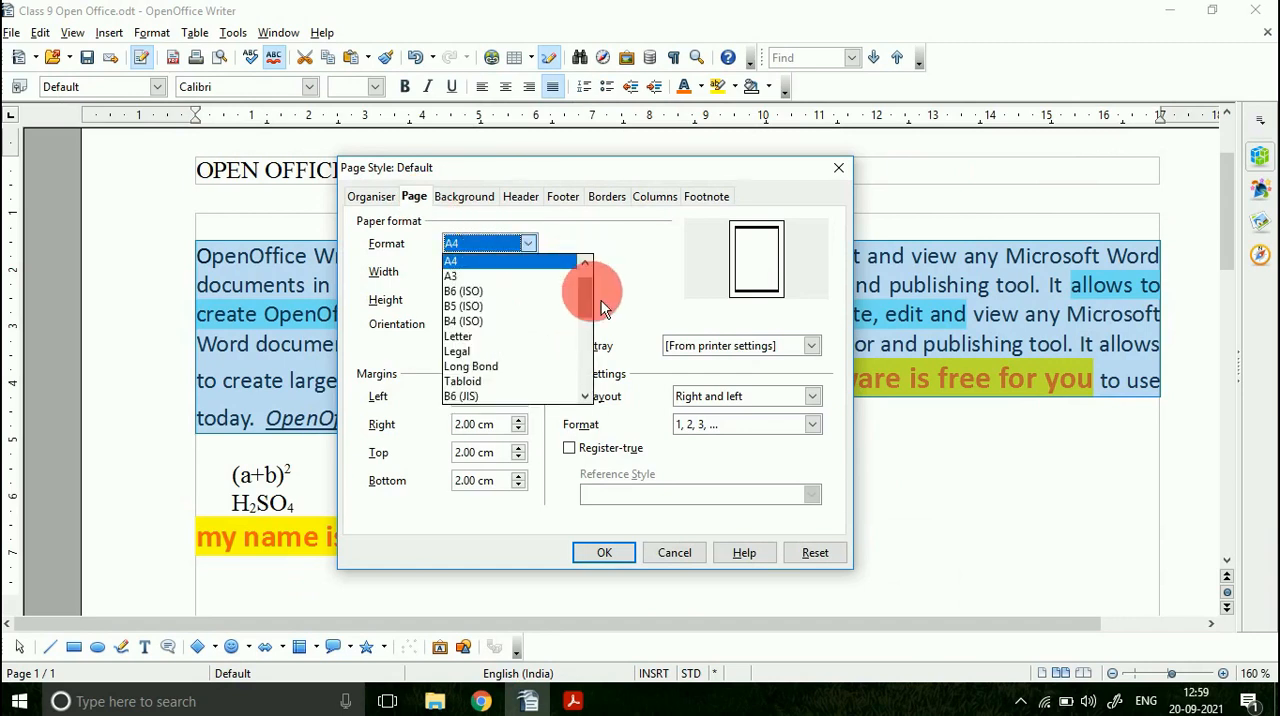
left_click_drag(601, 309, 598, 290)
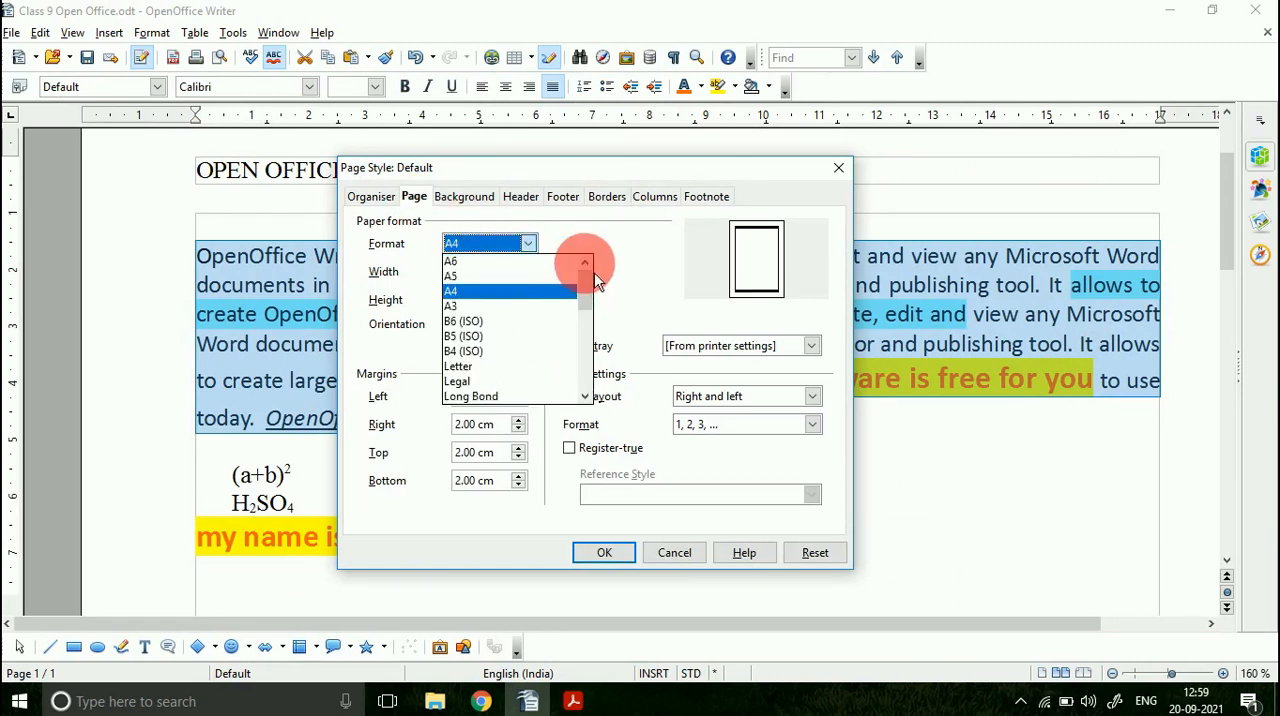
left_click(515, 306)
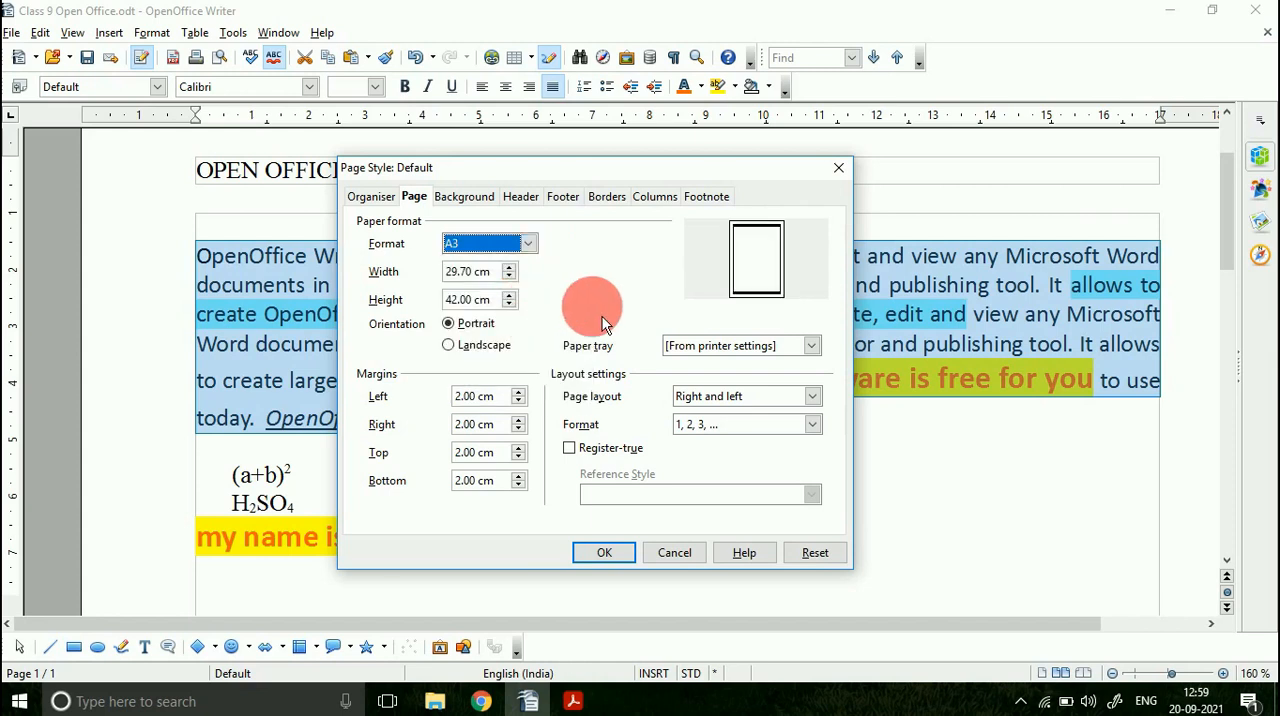
Step: Try the Legal and Letter paper formats in the page style settings, and cancel the page style changes
left_click(541, 252)
left_click_drag(587, 300, 592, 345)
left_click(495, 275)
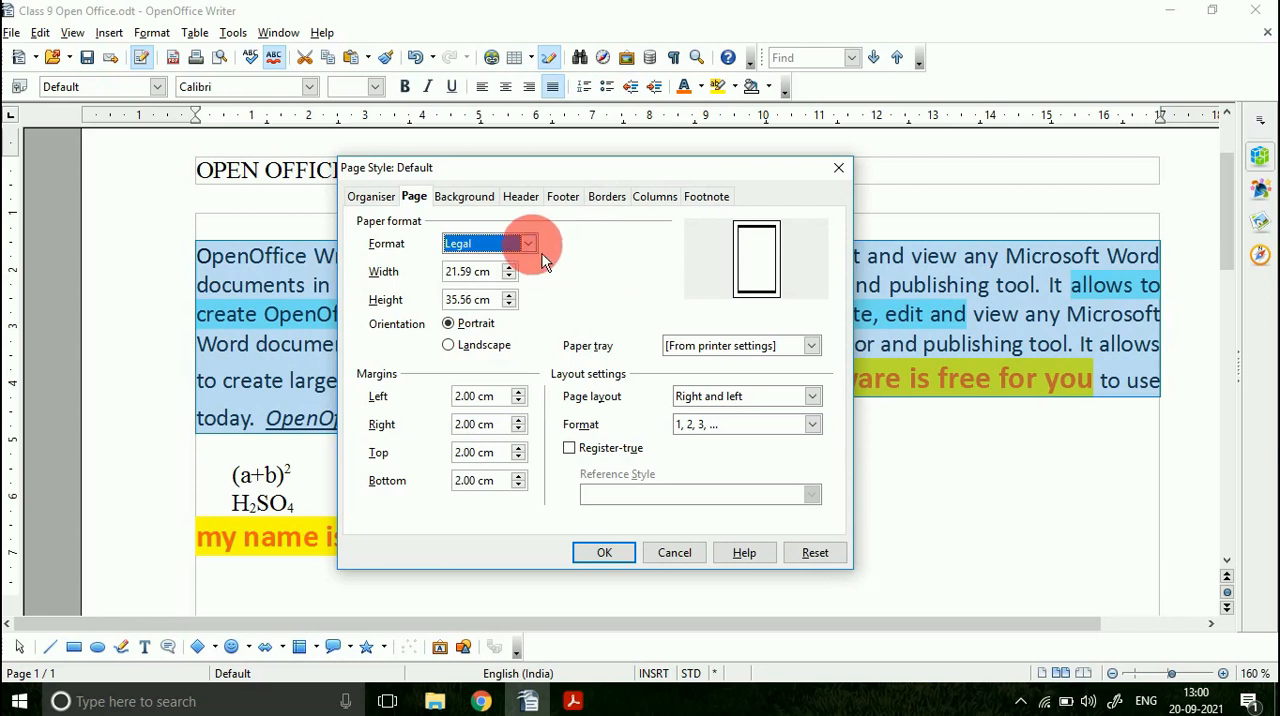
left_click(529, 245)
scroll(592, 315, "up", 1)
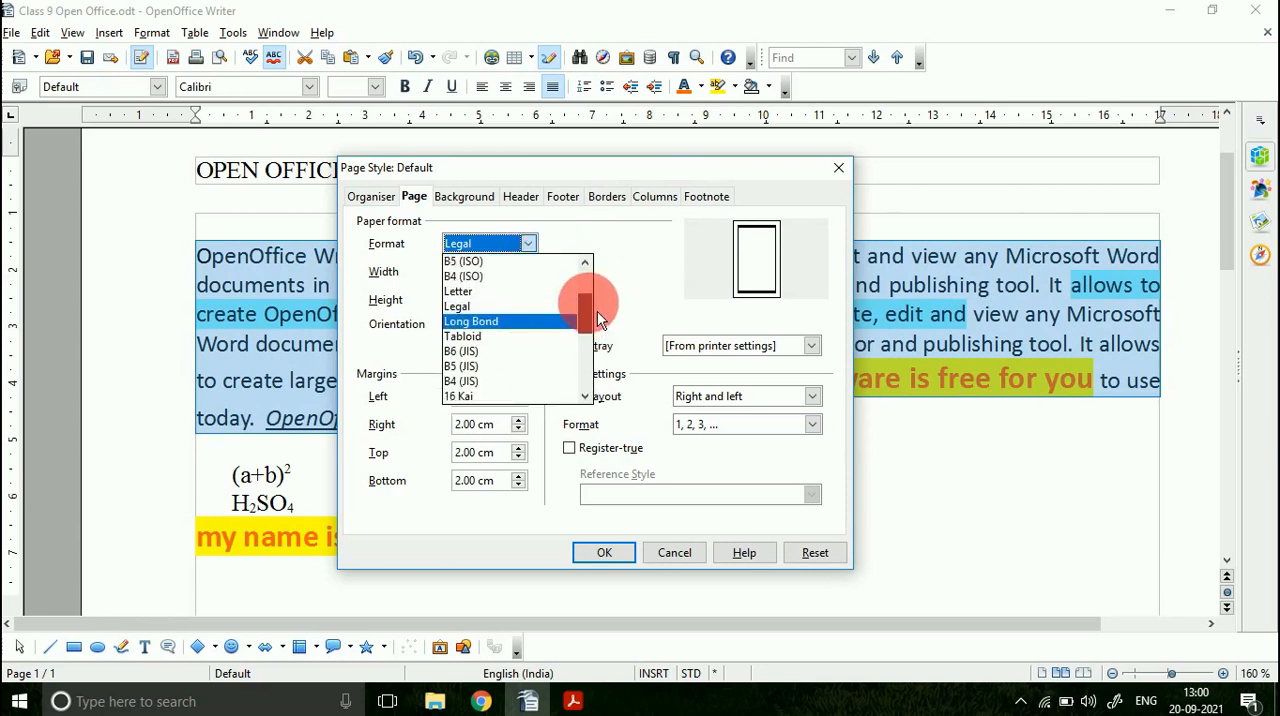
left_click(512, 292)
left_click(535, 247)
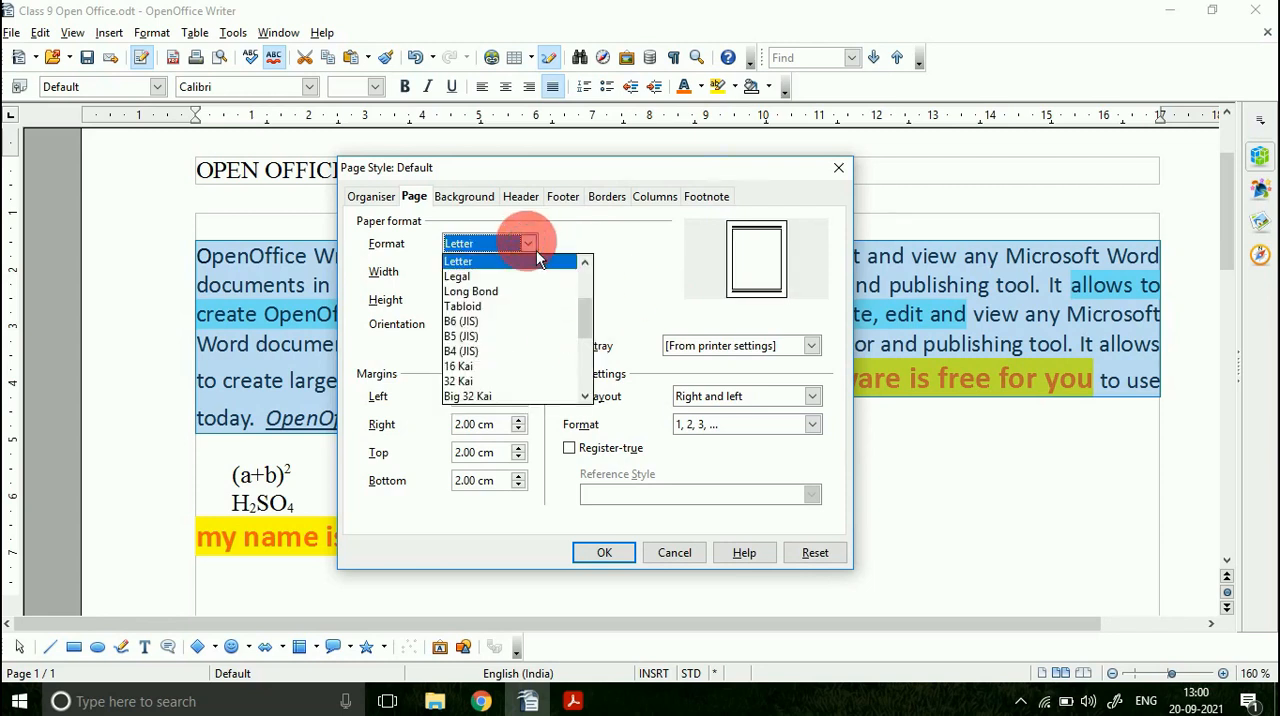
left_click(587, 263)
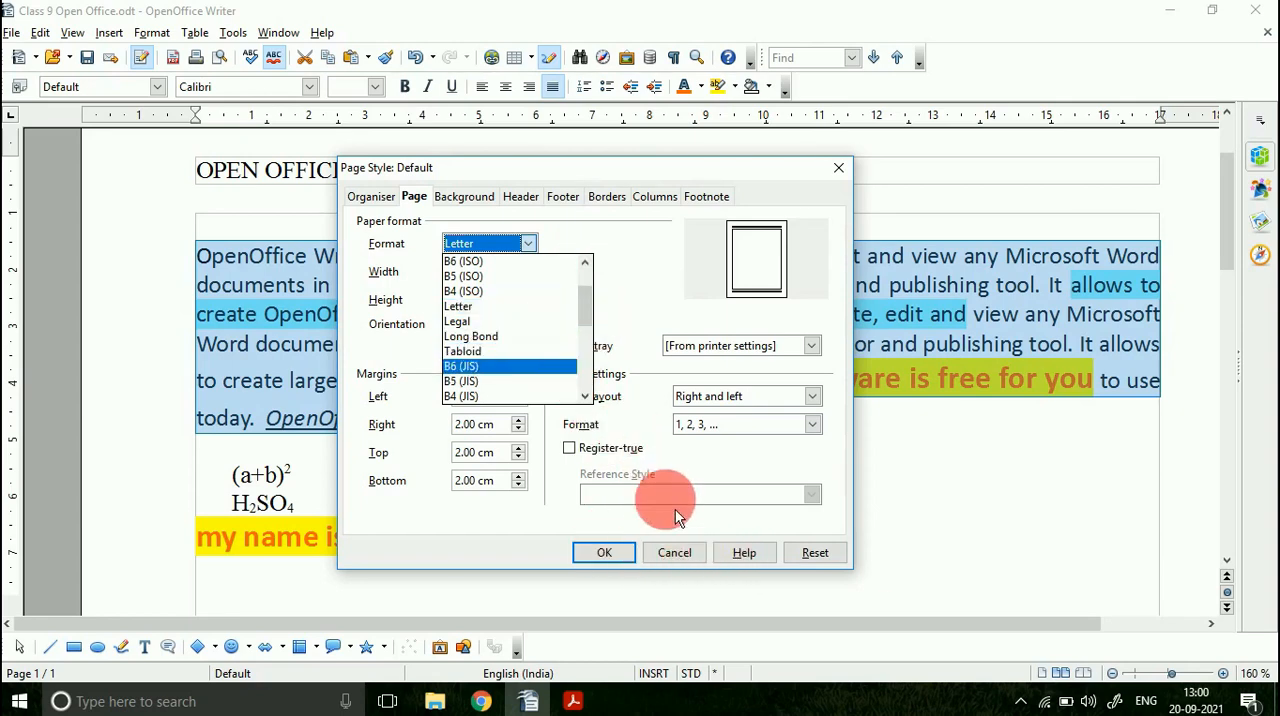
left_click(684, 561)
left_click(660, 556)
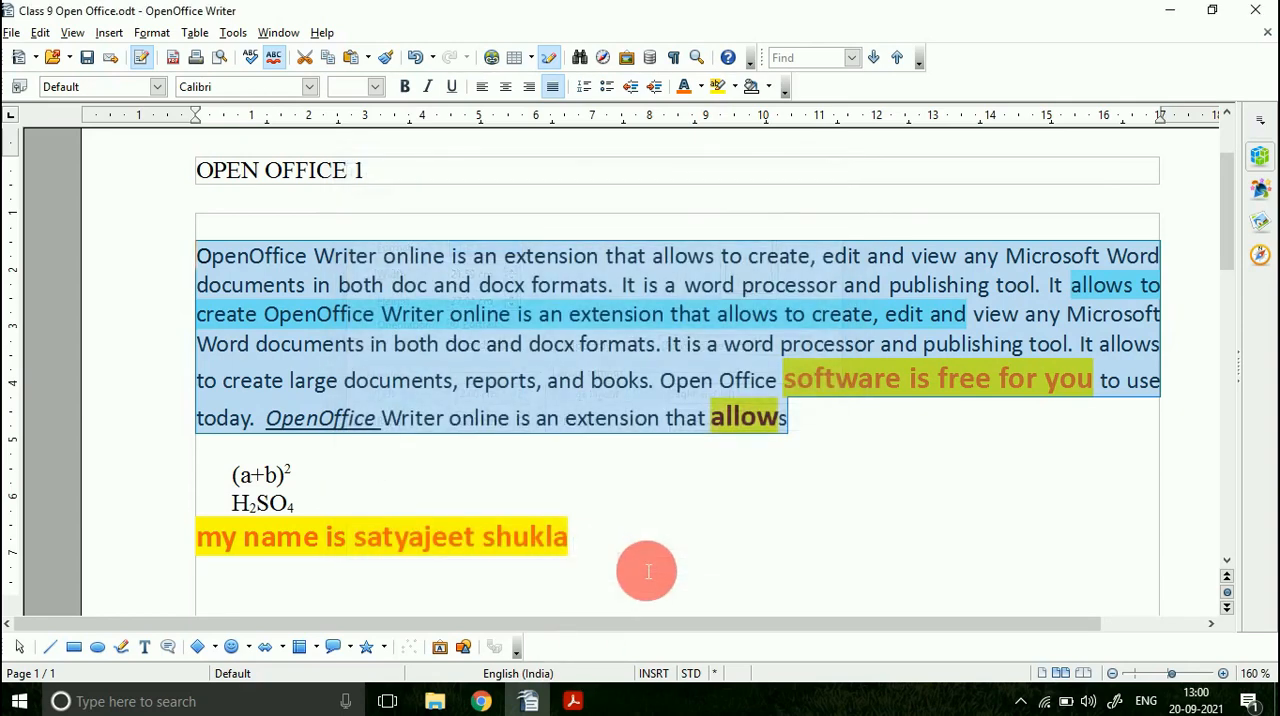
Step: Switch to the PDF in Acrobat Reader and highlight alongside the vertical ruler and above the horizontal ruler in Figure 7.31
left_click(573, 700)
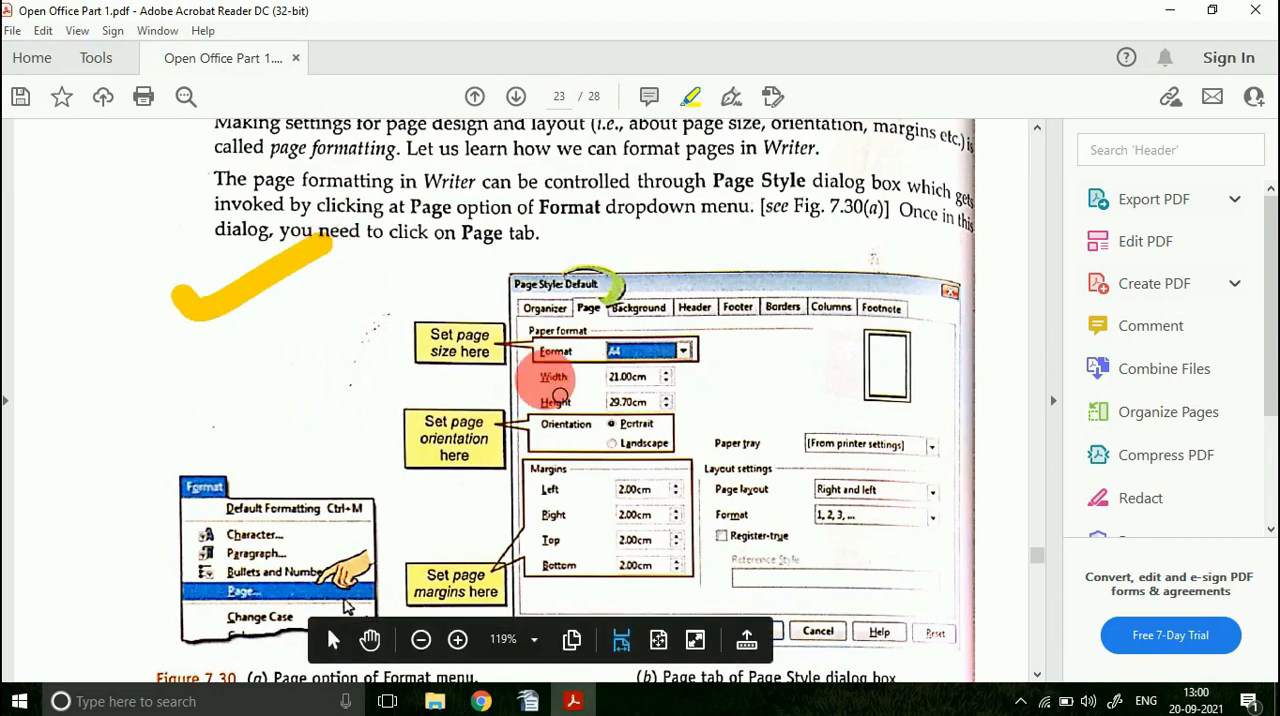
scroll(548, 378, "down", 9)
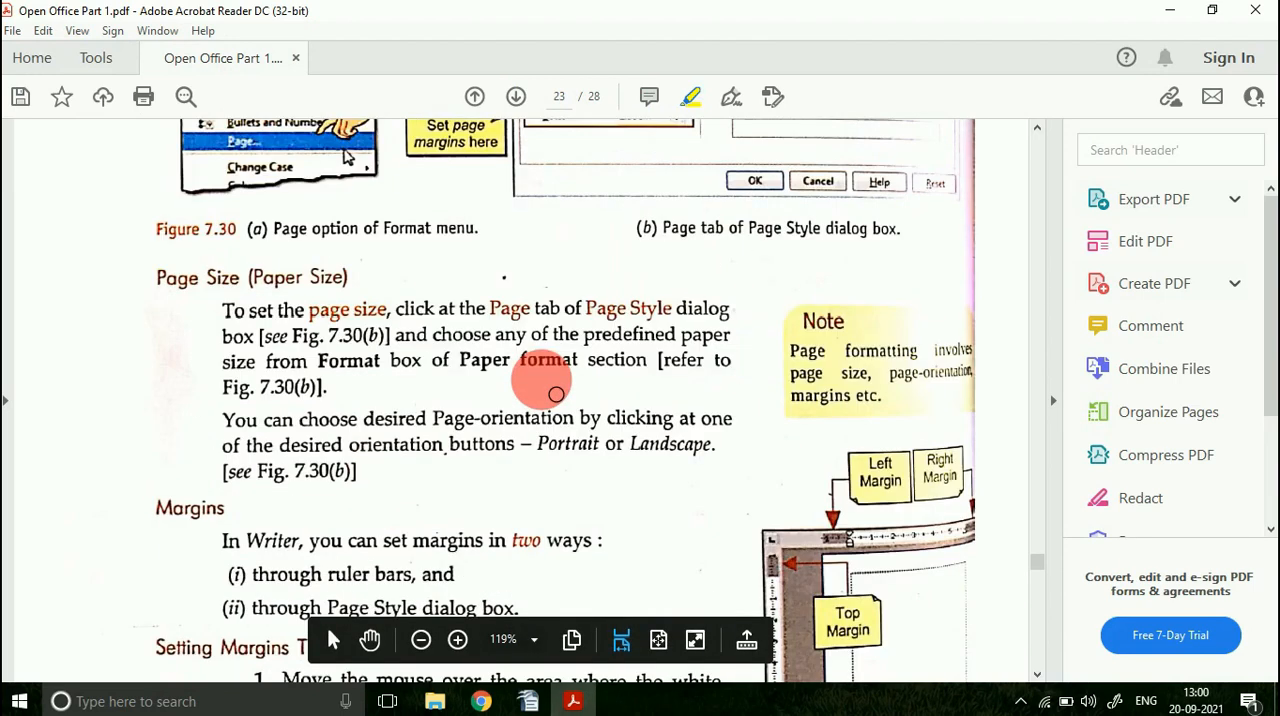
scroll(556, 394, "down", 10)
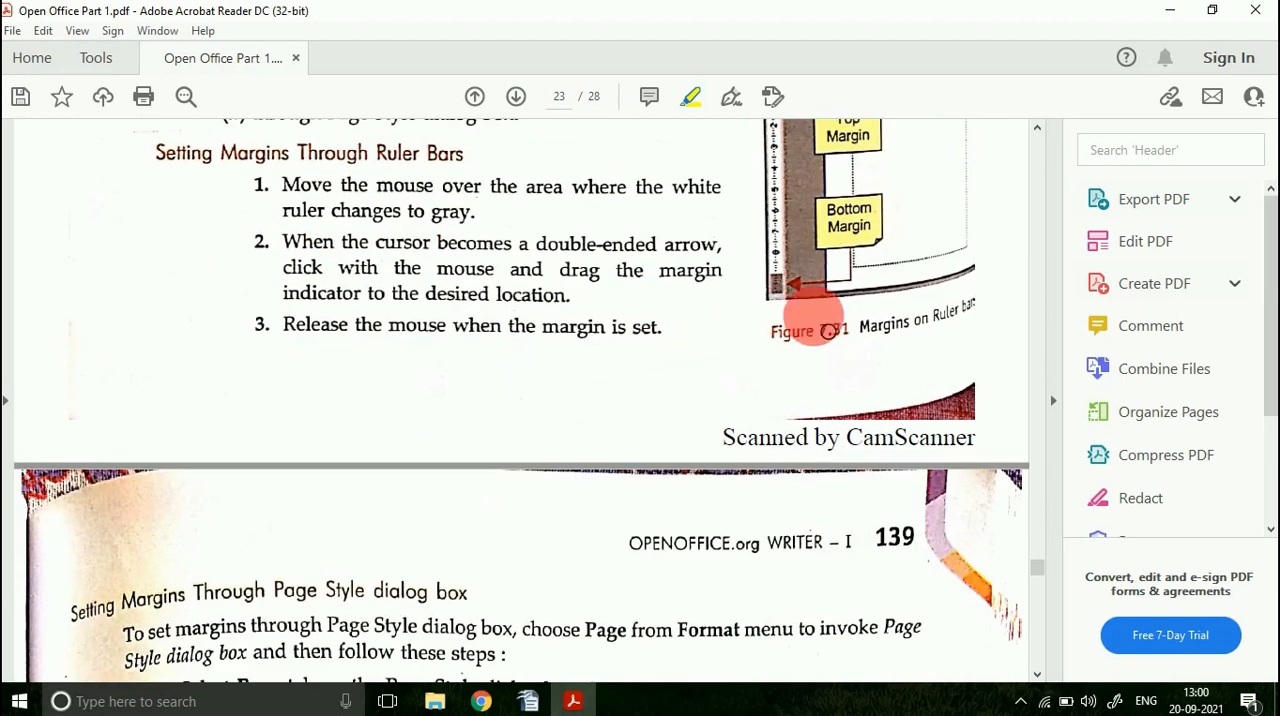
scroll(729, 320, "up", 4)
left_click_drag(729, 263, 735, 410)
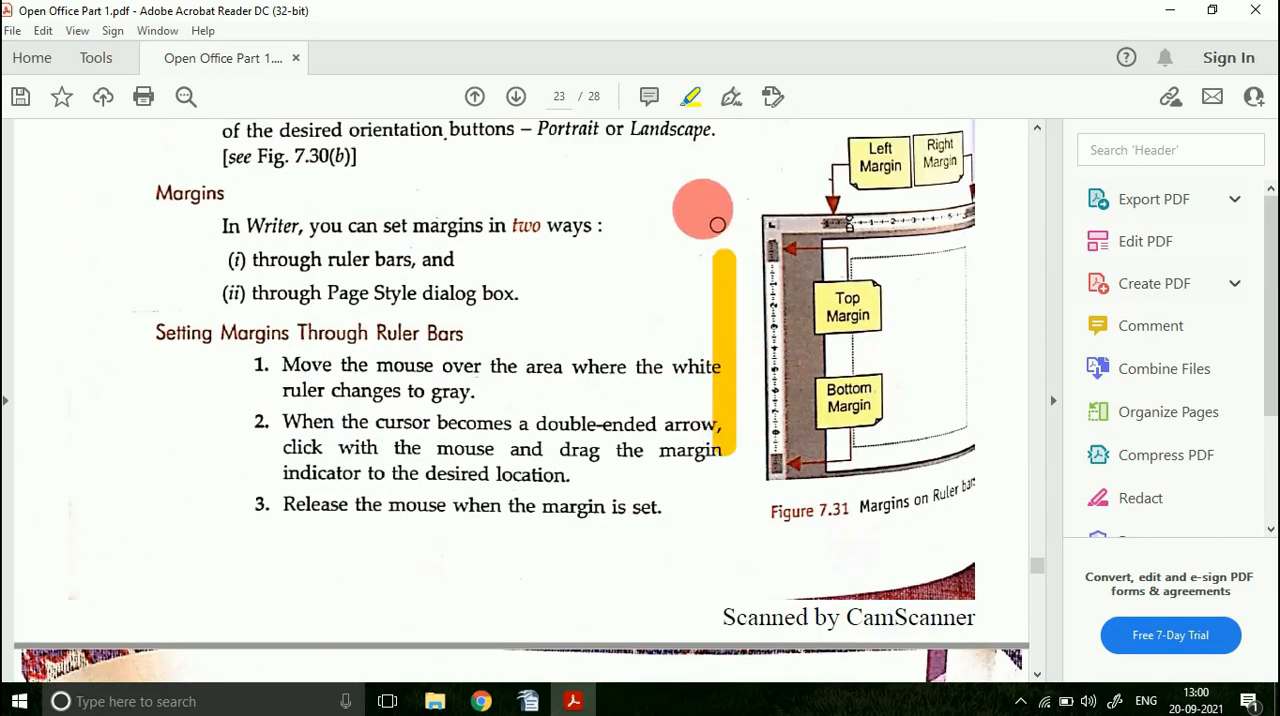
left_click_drag(701, 206, 788, 204)
Step: Switch to OpenOffice Writer and enlarge the page's top margin slightly using the vertical ruler
key("alt+Tab")
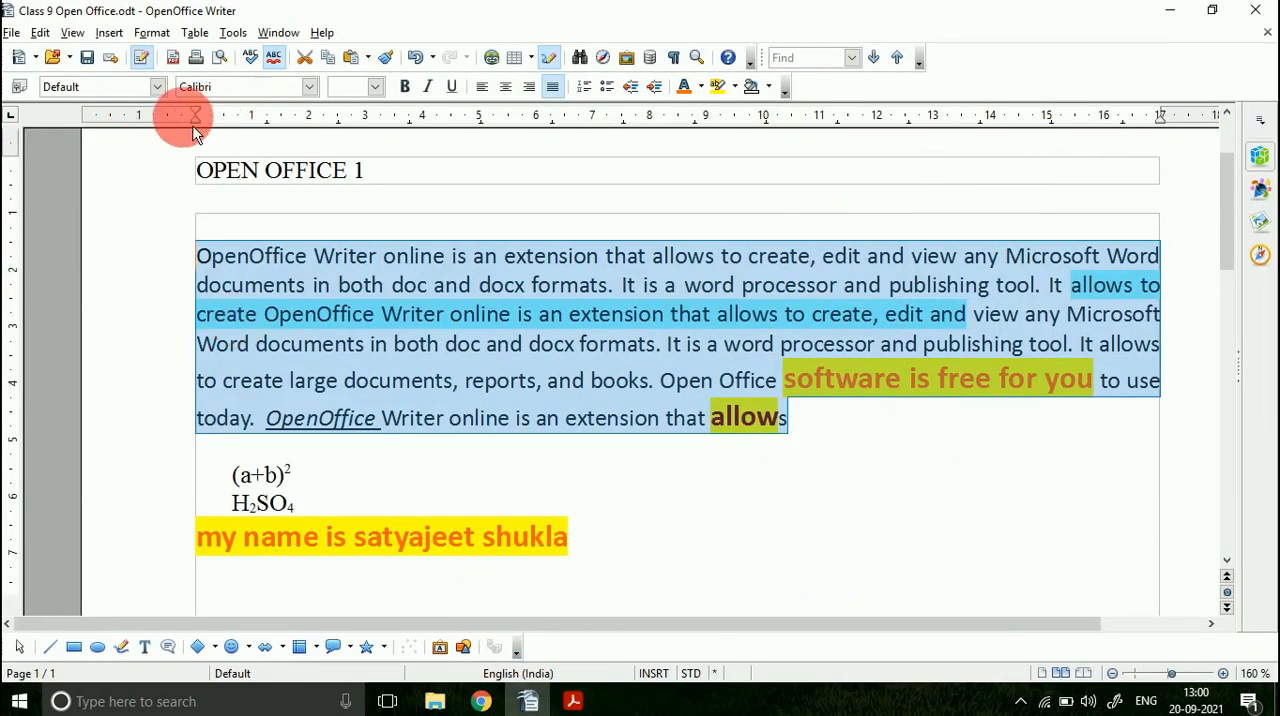
mouse_move(17, 166)
left_mouse_down()
mouse_move(11, 297)
mouse_move(14, 188)
left_mouse_up()
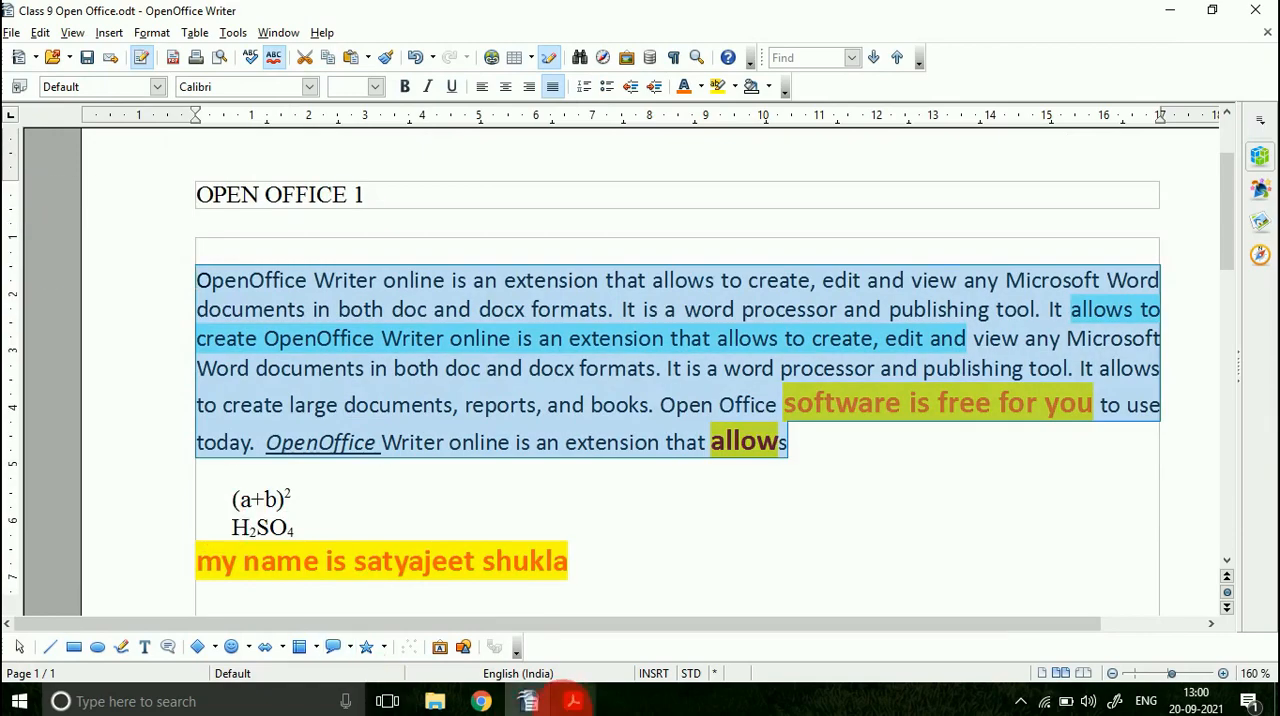
Step: Switch to the PDF and look through the sections on Page Style margins, headers and footers, and inserting fields
left_click(573, 701)
scroll(397, 409, "down", 10)
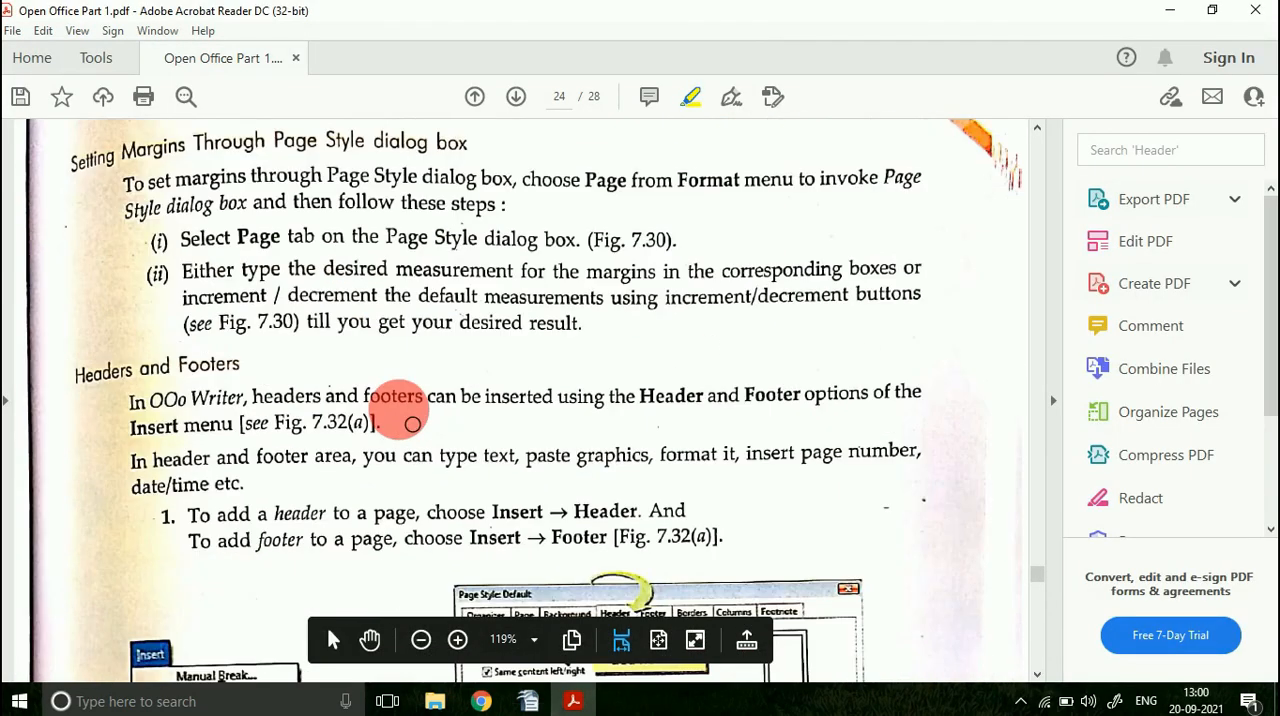
scroll(412, 424, "down", 15)
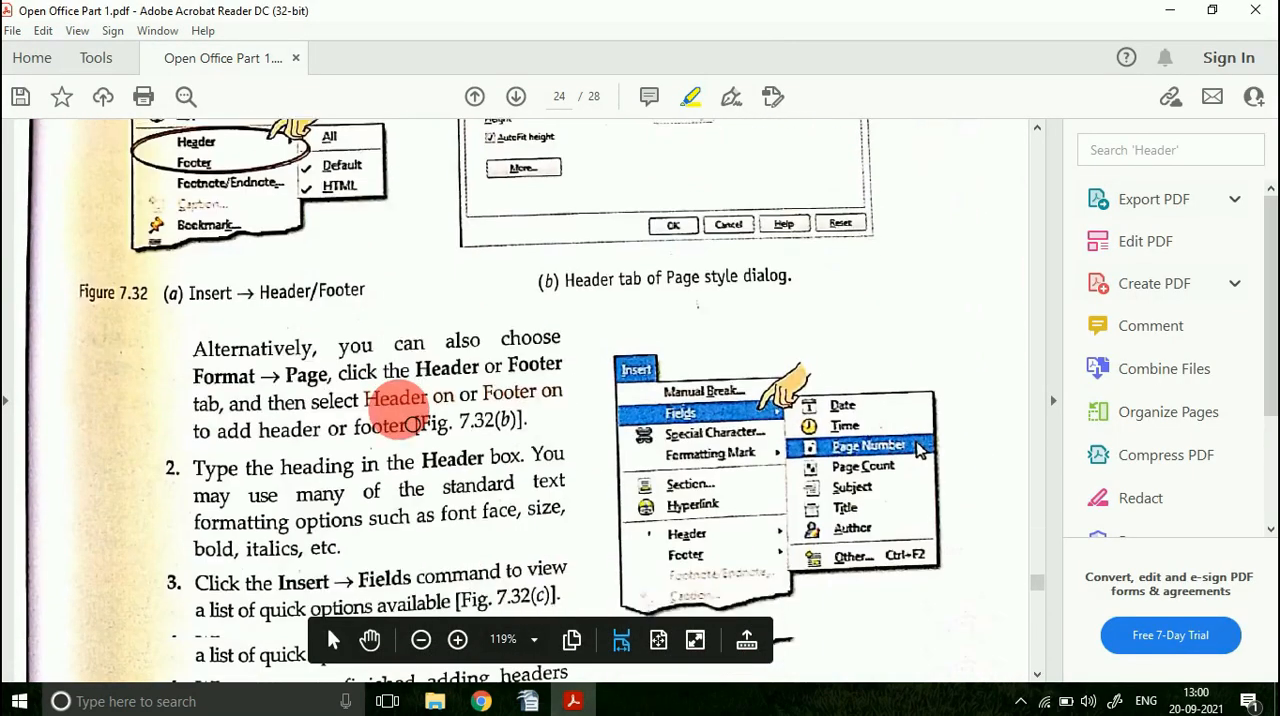
scroll(412, 424, "down", 10)
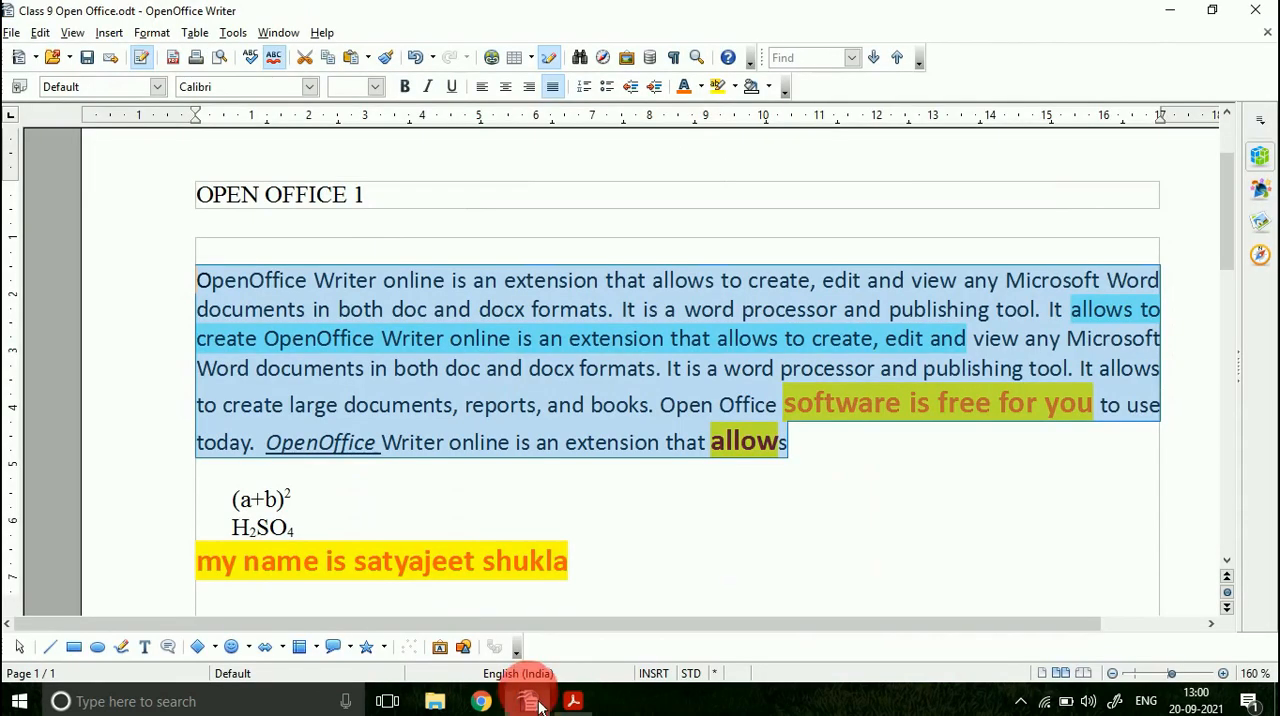
Step: Switch to OpenOffice Writer and insert a page number field in place of the selected first paragraph
left_click(529, 701)
left_click(109, 33)
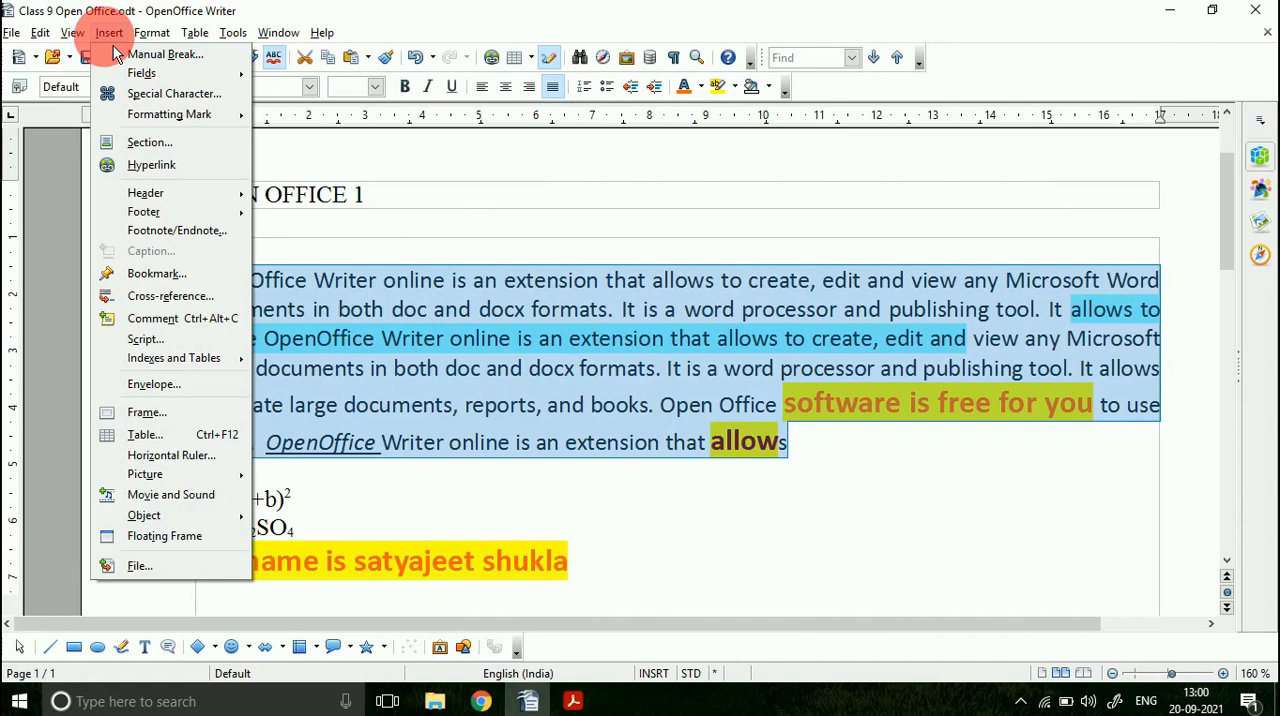
left_click(109, 33)
left_click(109, 33)
mouse_move(150, 73)
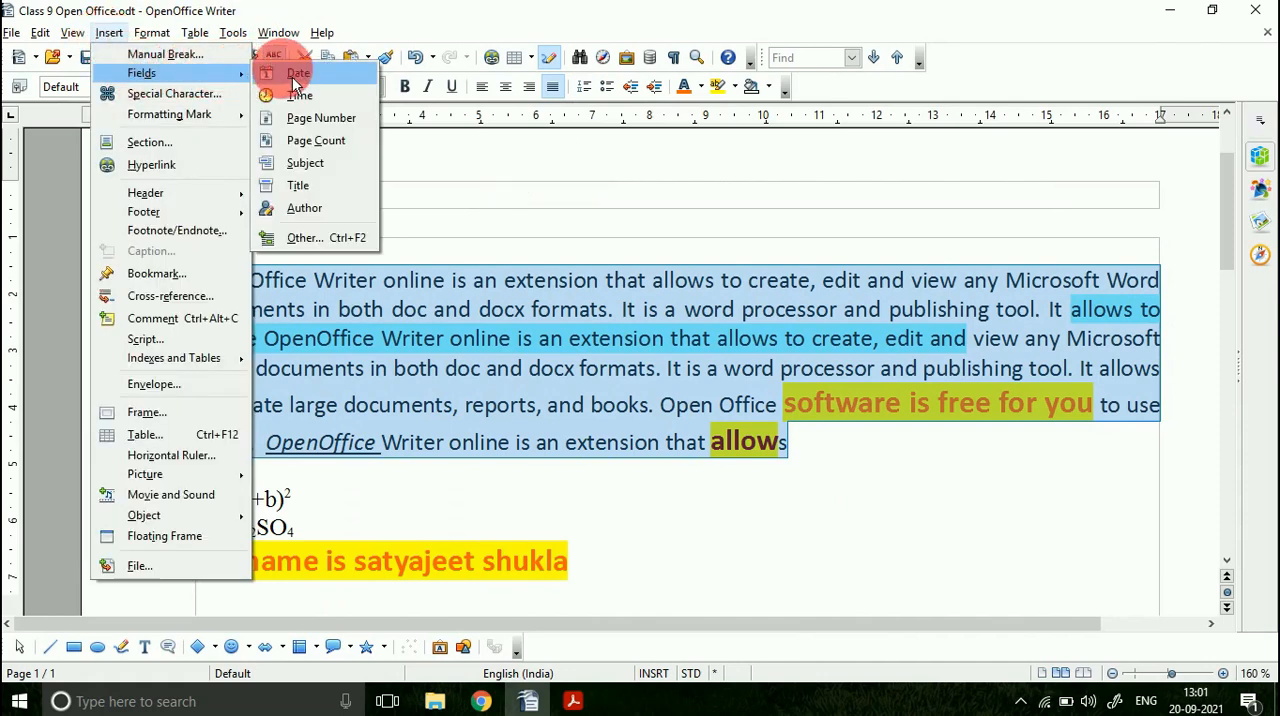
left_click(322, 119)
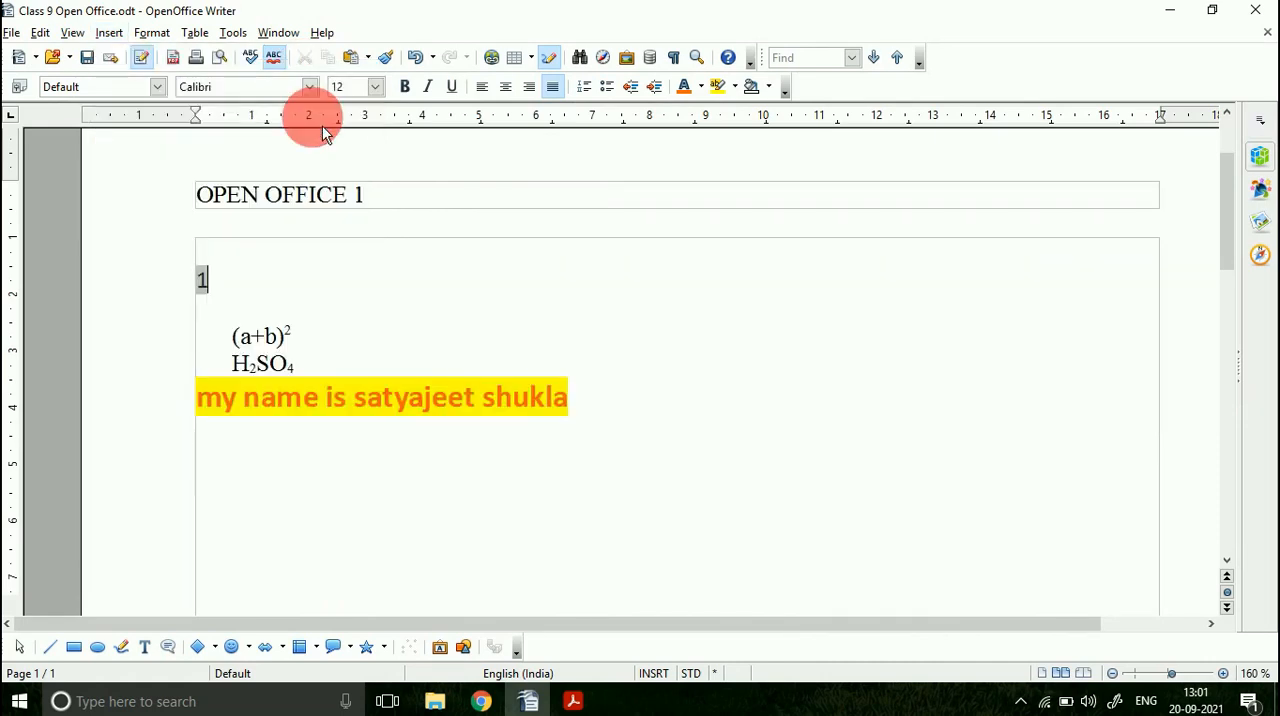
Step: Check the page down to its footer and undo the page number insertion to restore the first paragraph
left_click(281, 265)
left_click(247, 300)
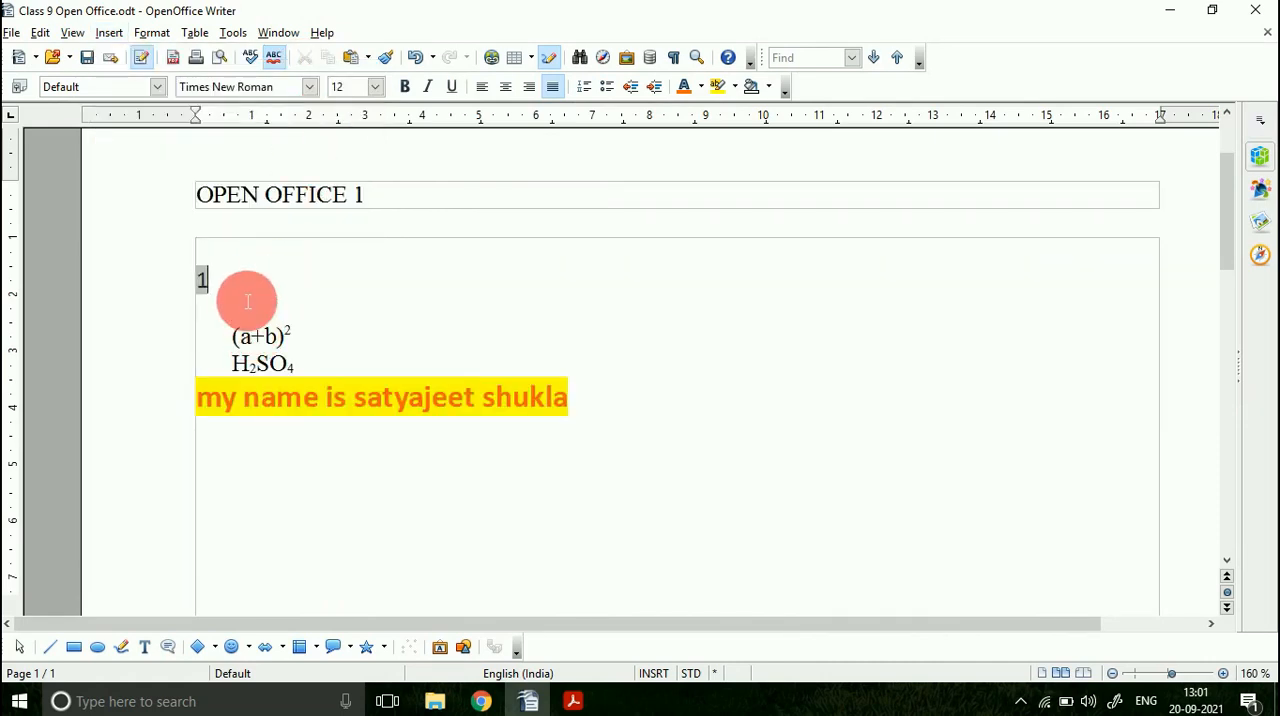
scroll(245, 289, "down", 1)
scroll(245, 289, "down", 15)
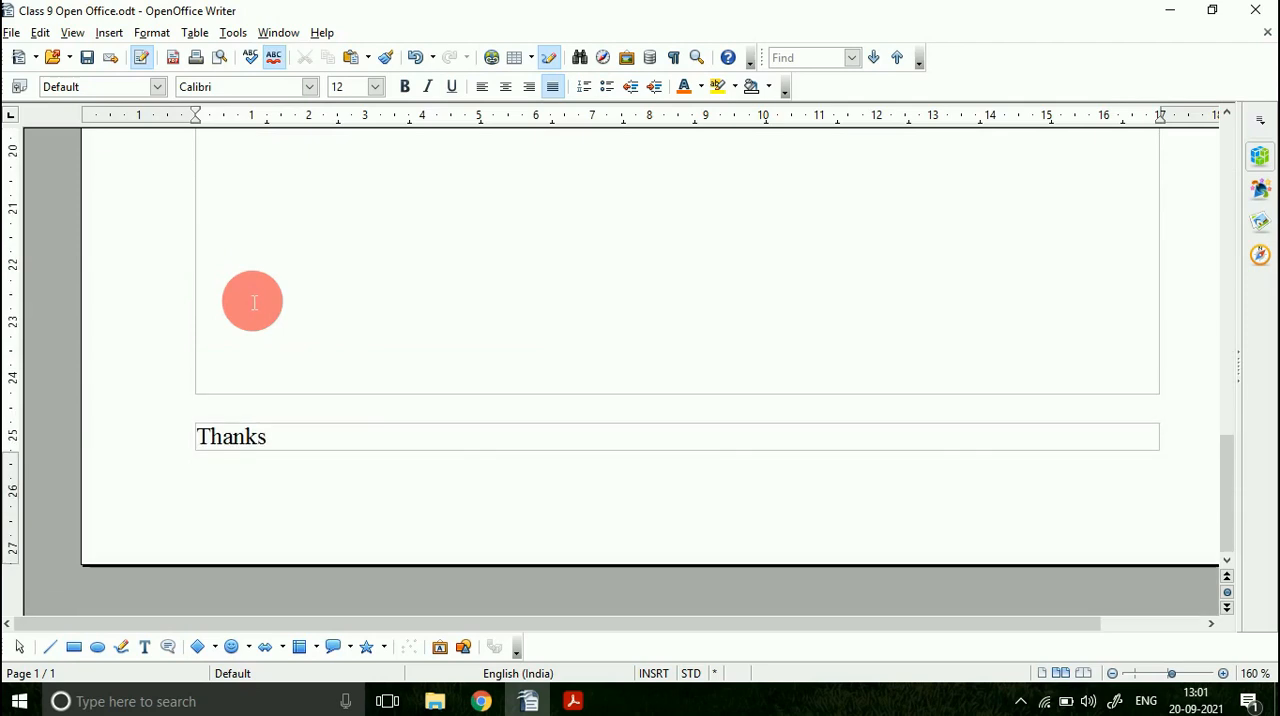
scroll(258, 352, "up", 13)
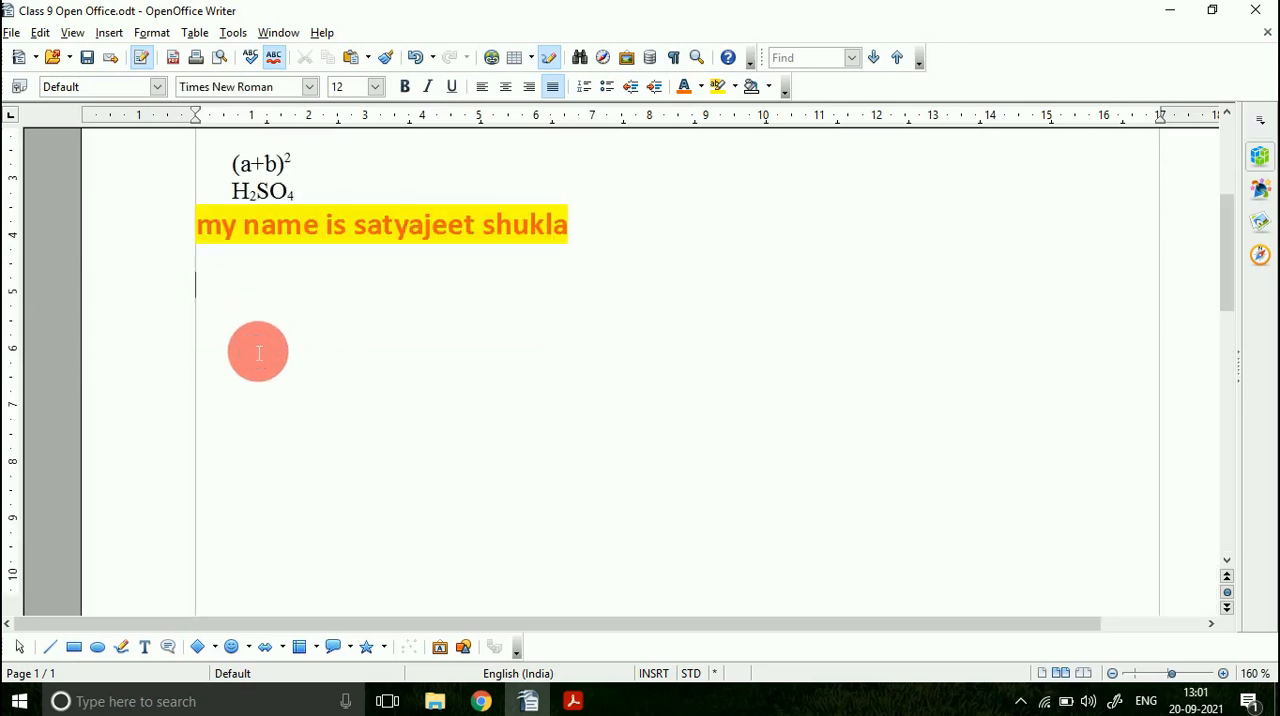
scroll(258, 352, "up", 2)
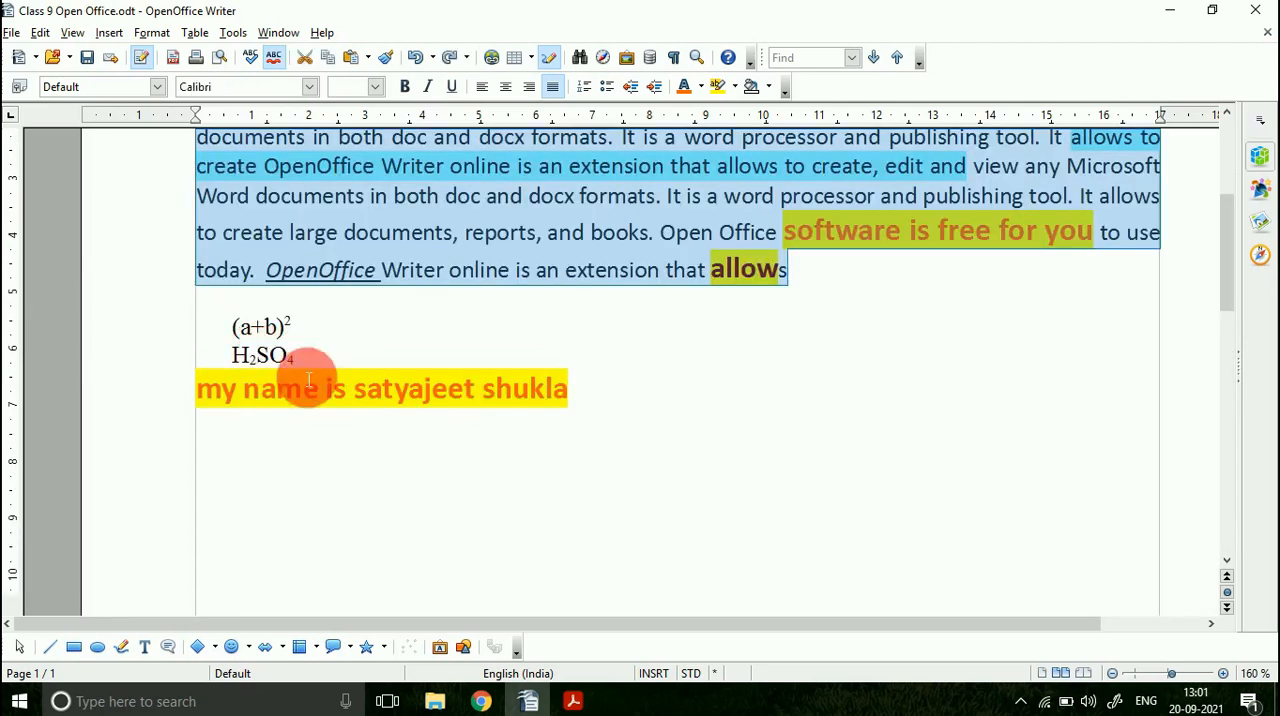
Step: Insert a page number field in the footer directly after the word "Thanks"
scroll(300, 370, "down", 15)
left_click(292, 463)
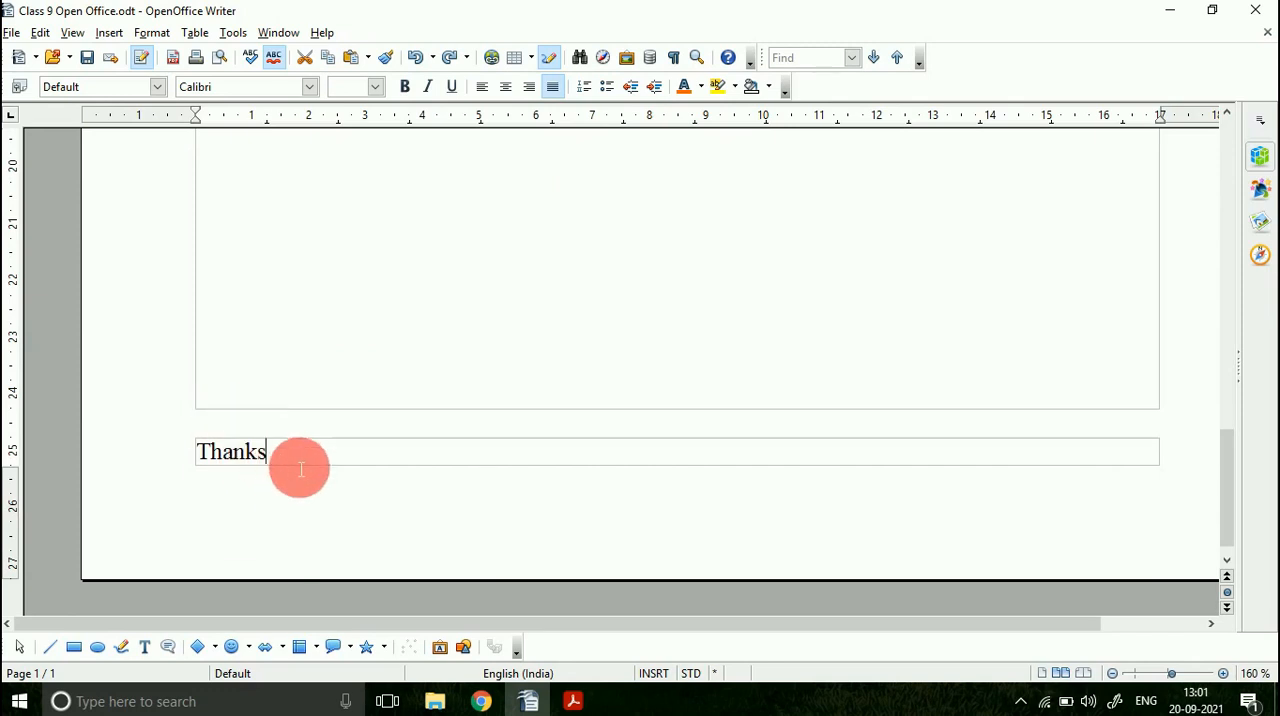
left_click(109, 32)
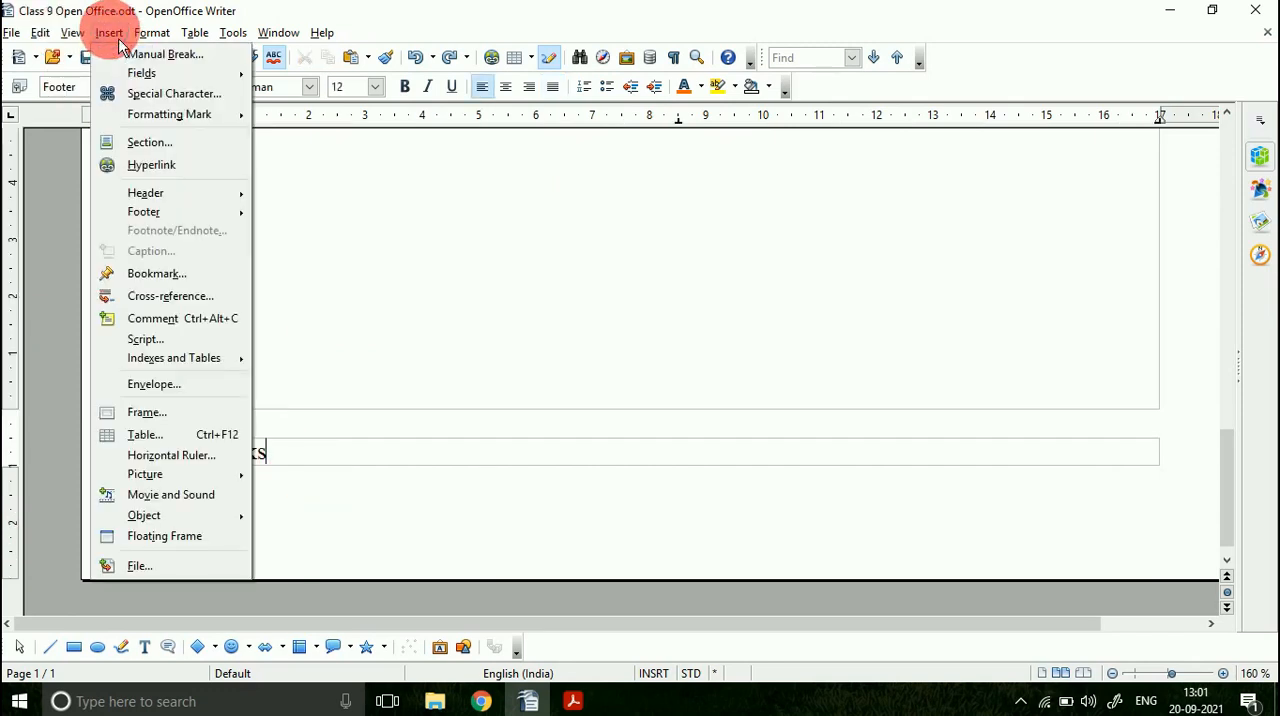
mouse_move(200, 76)
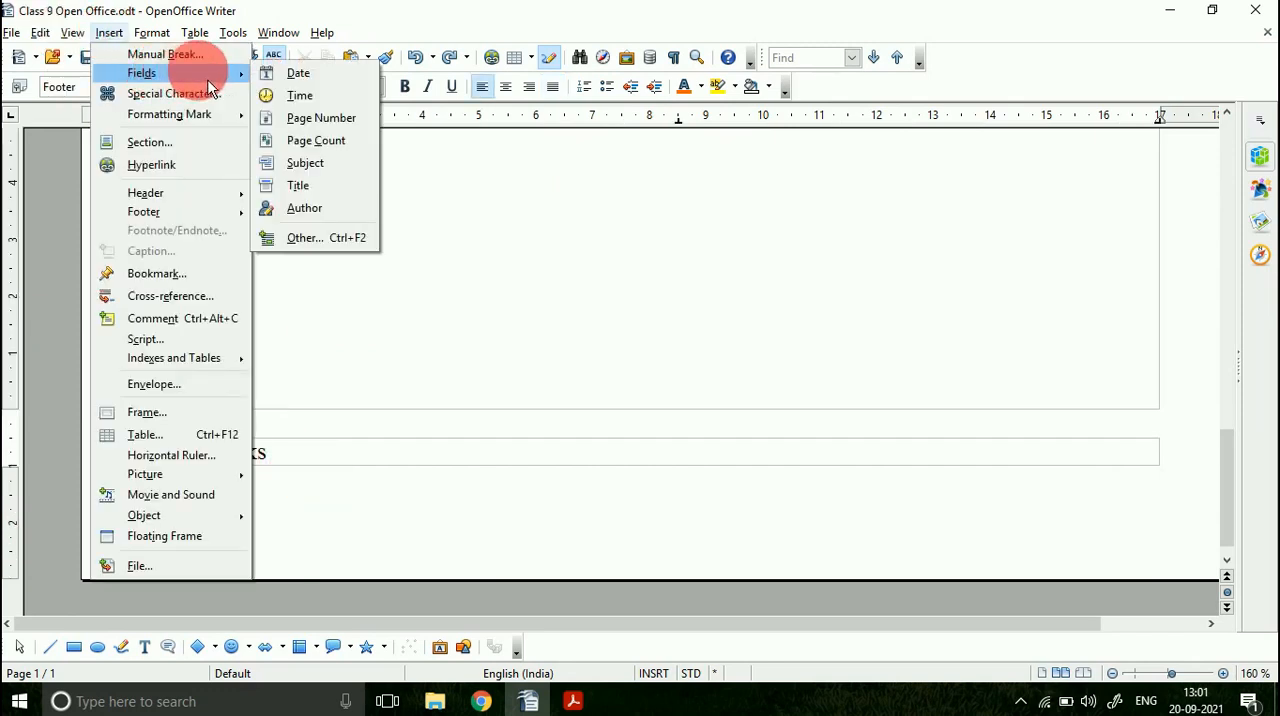
left_click(310, 118)
Step: Add empty lines below the body text until a second page starts, and select the page number in that page's footer
scroll(290, 410, "up", 5)
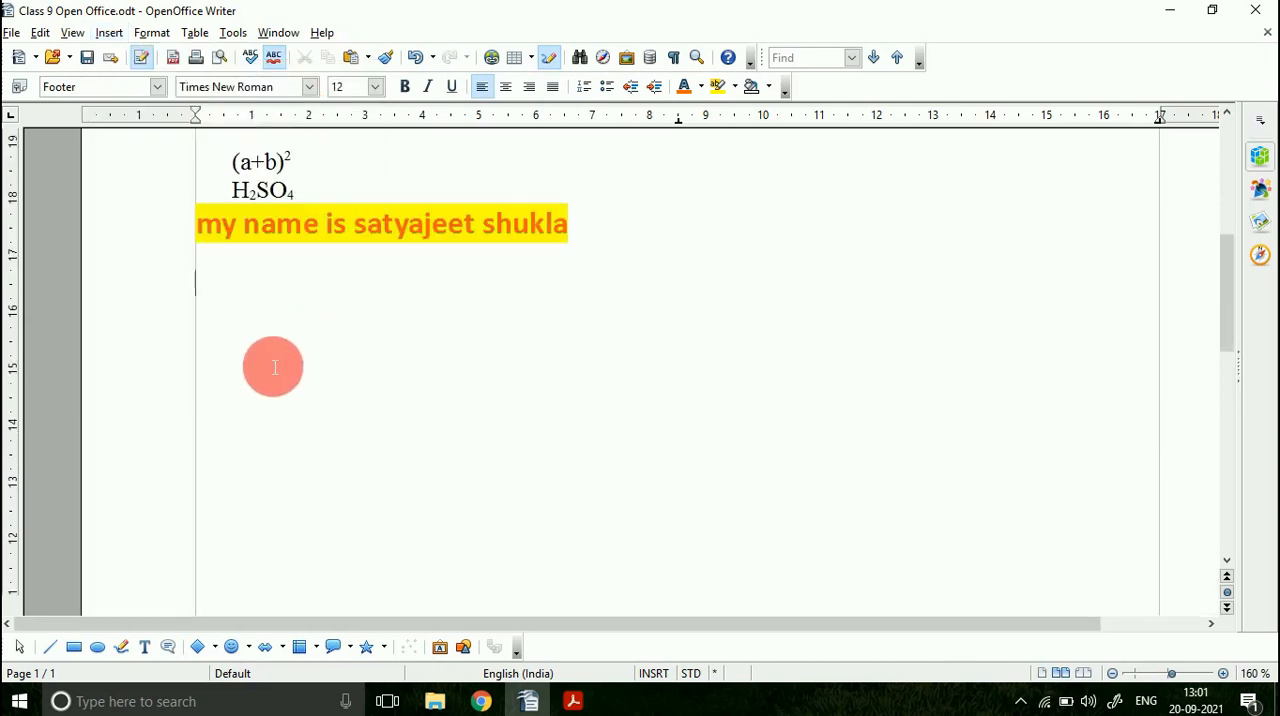
left_click(274, 367)
key("Return")
key("Return")
key("Return")
key("Return")
key("Return")
key("Return")
key("Return")
key("Return")
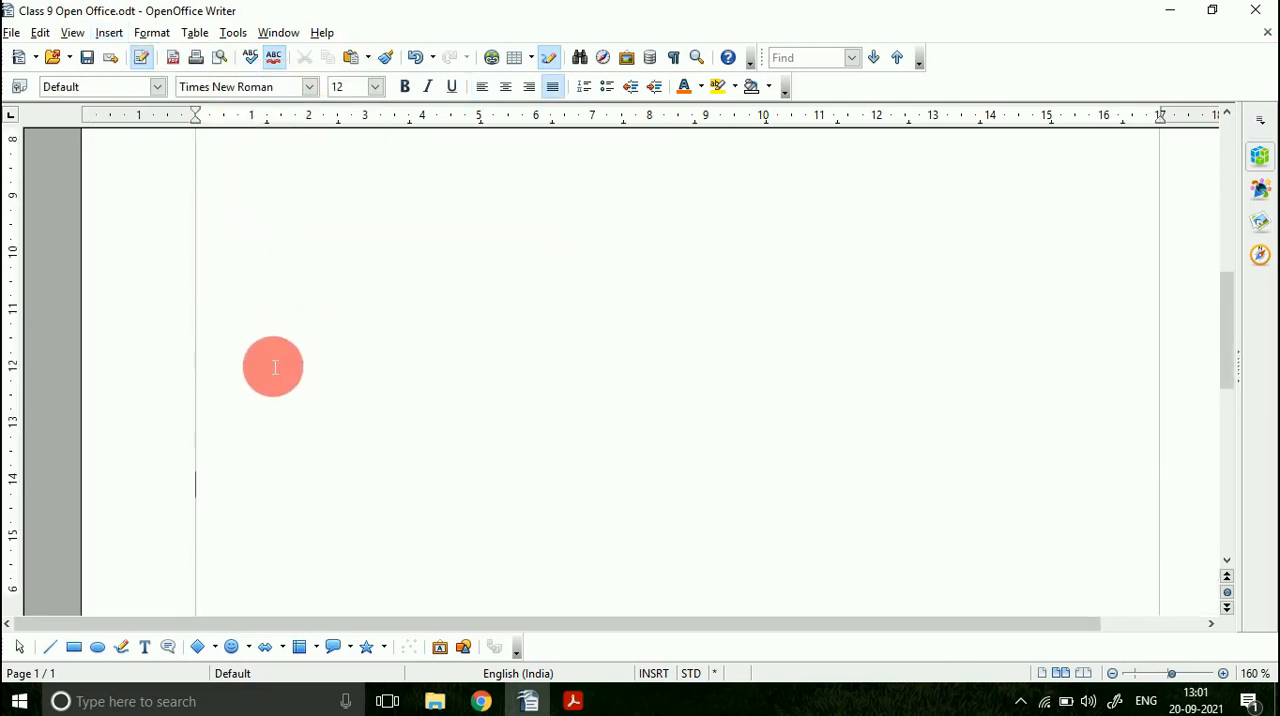
key("Return")
key("Return")
key("Return")
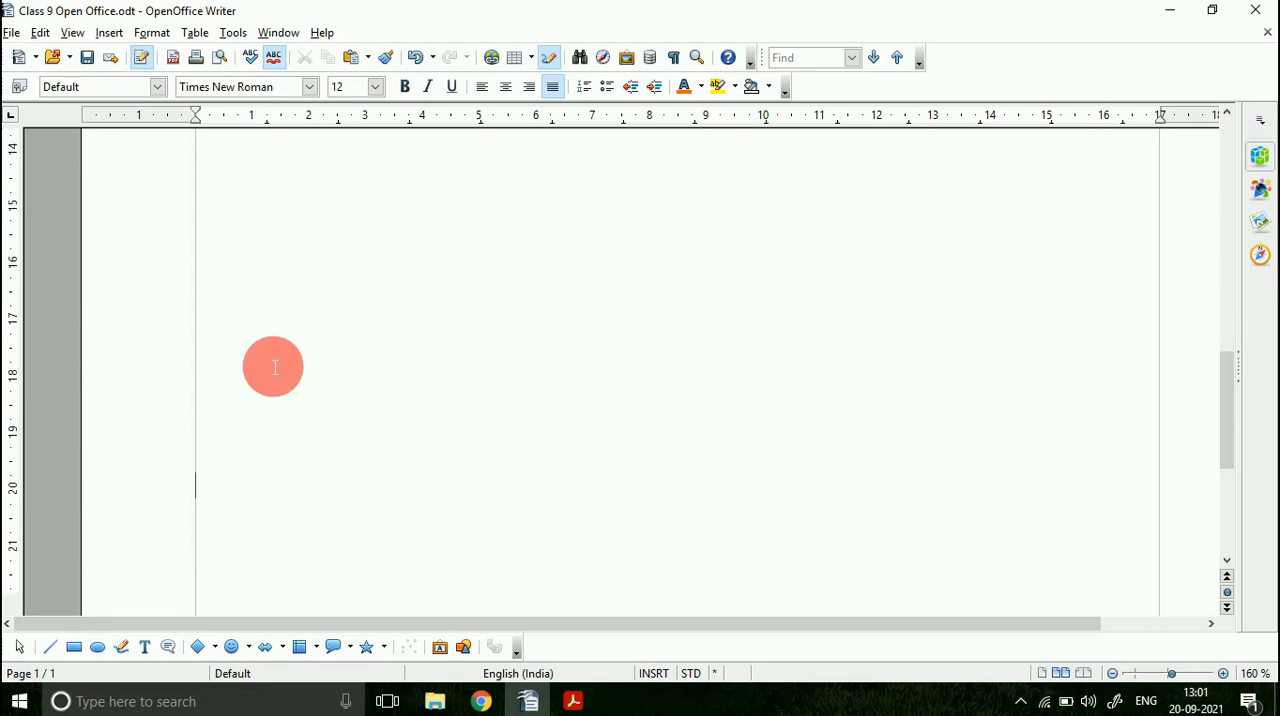
key("Return")
key("Return")
key("Return")
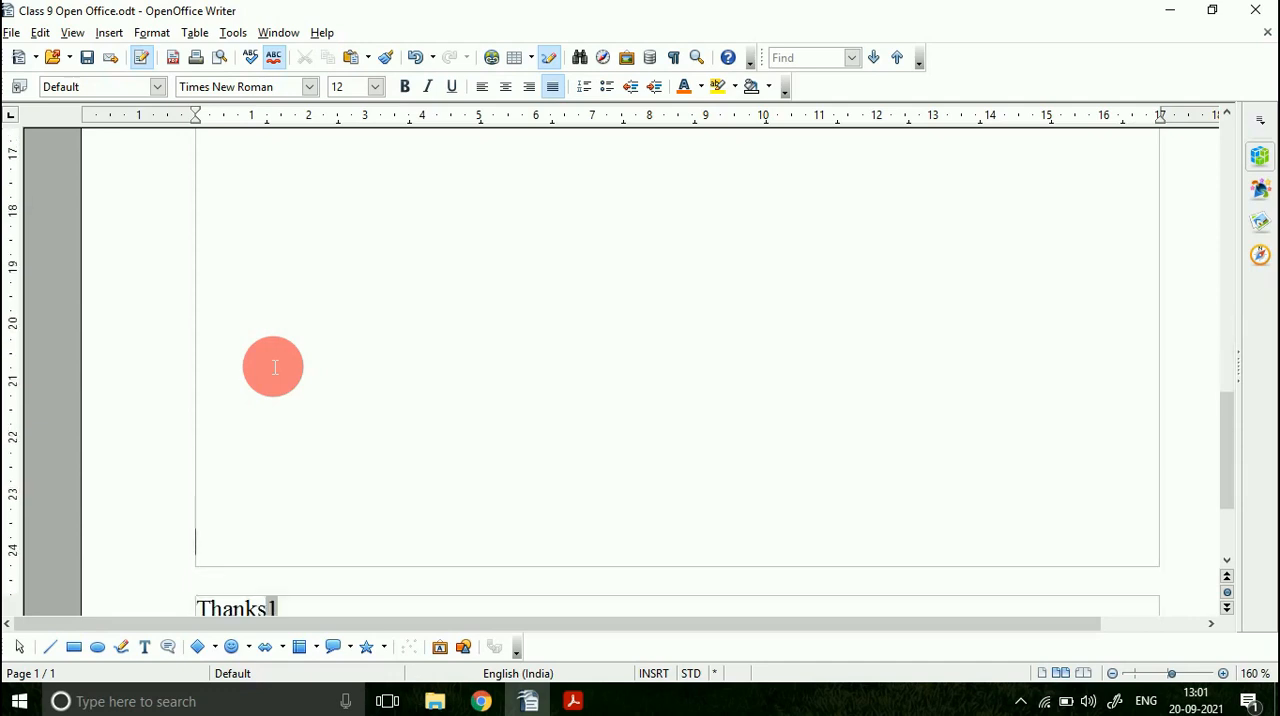
key("Return")
scroll(406, 391, "down", 15)
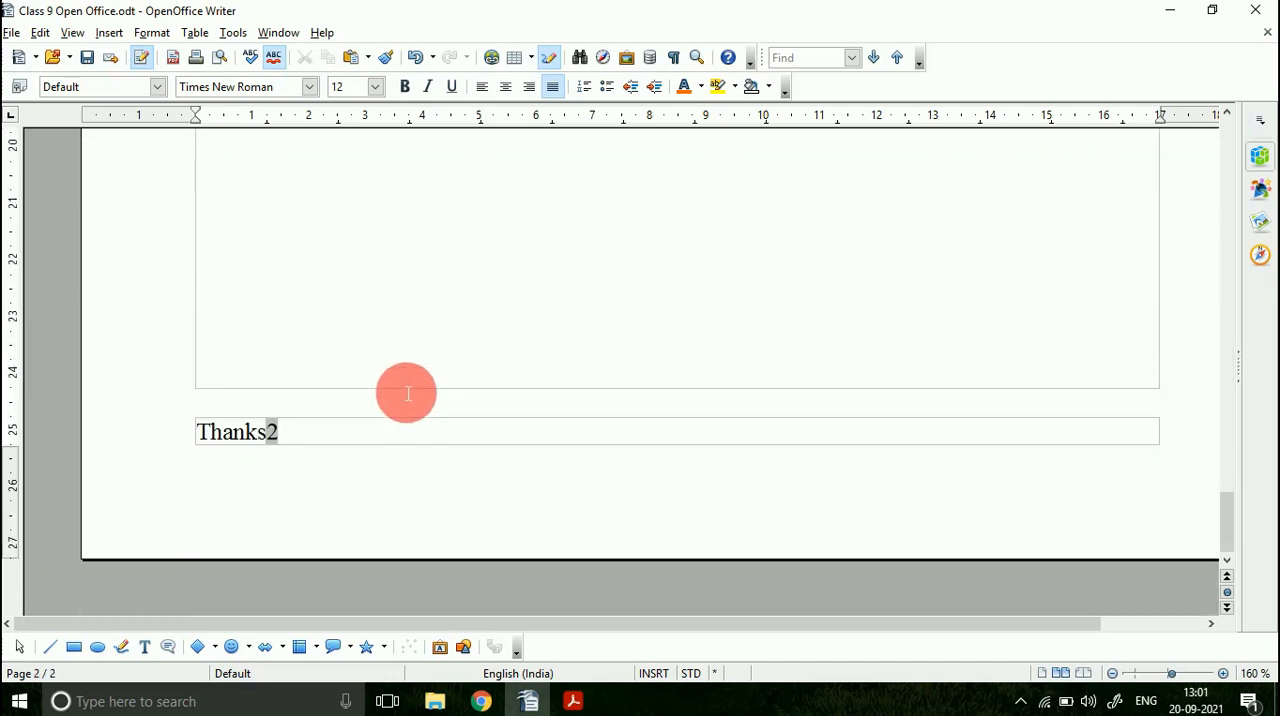
left_click_drag(260, 441, 278, 418)
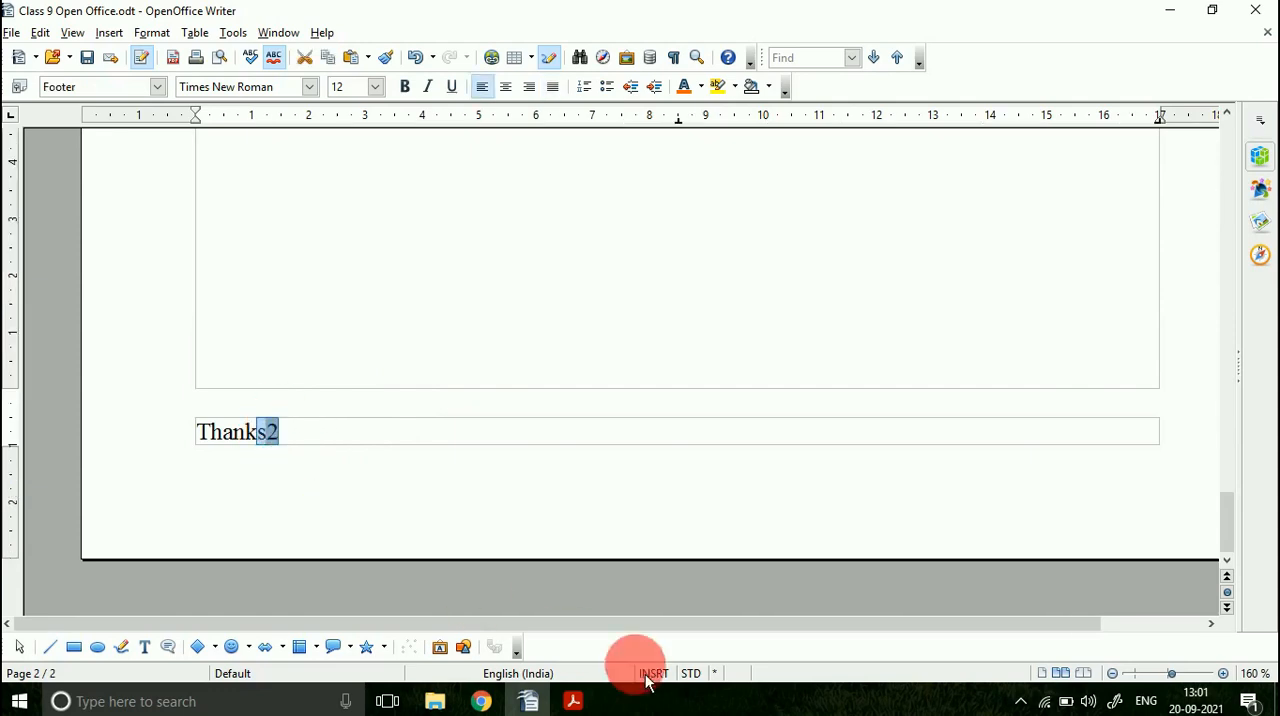
Step: Switch to the PDF and look at the section on Page Border and Shading
left_click(573, 701)
scroll(397, 497, "down", 5)
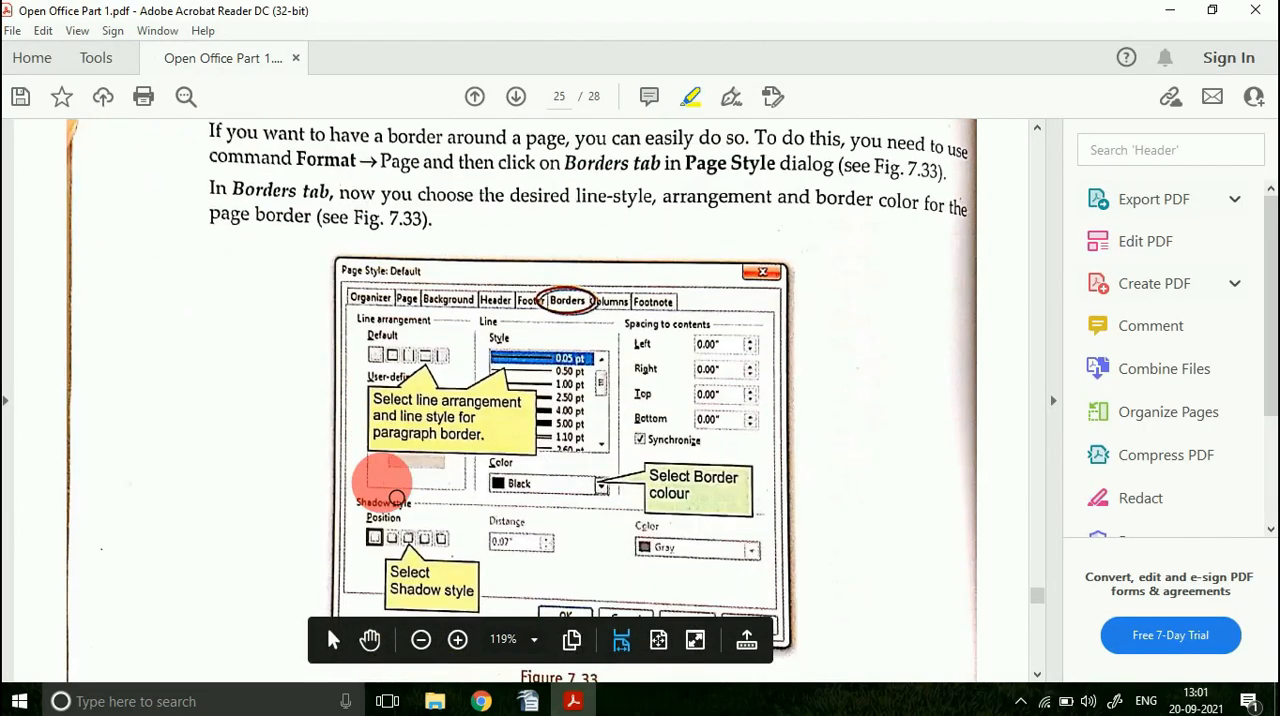
scroll(397, 497, "up", 4)
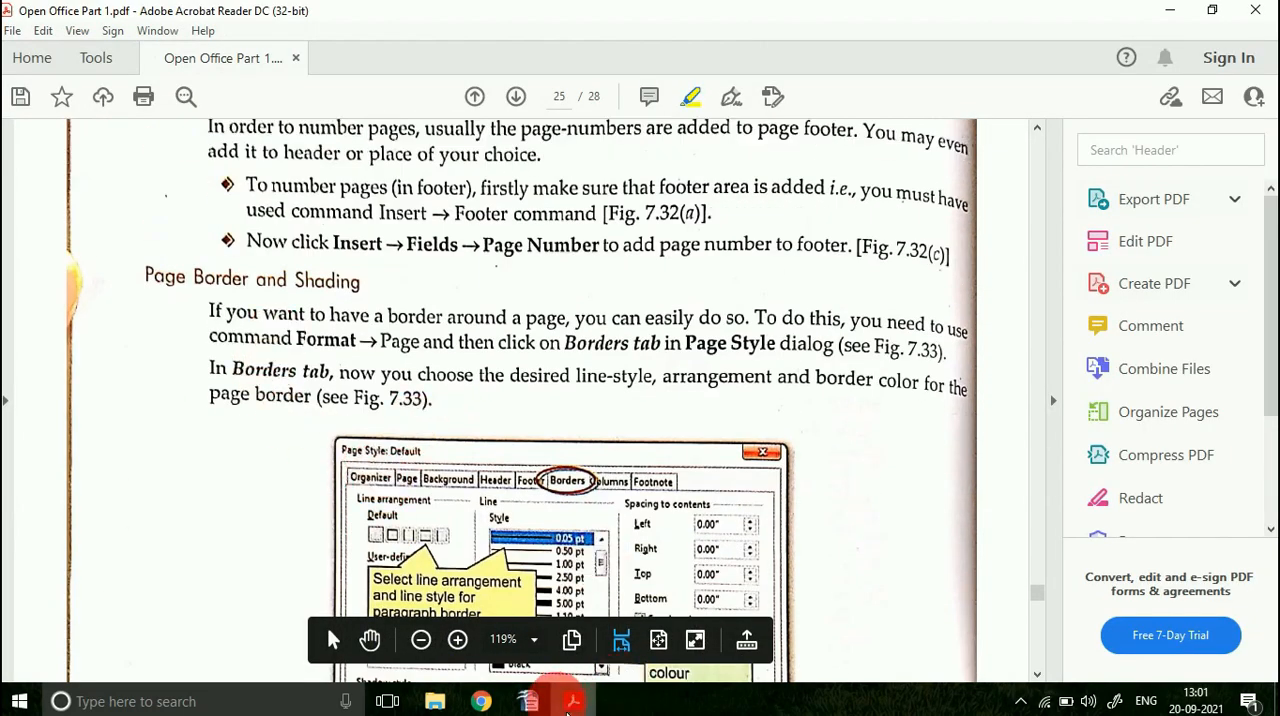
Step: Switch to OpenOffice Writer and open the border settings of the Default page style
left_click(528, 701)
scroll(436, 428, "up", 3)
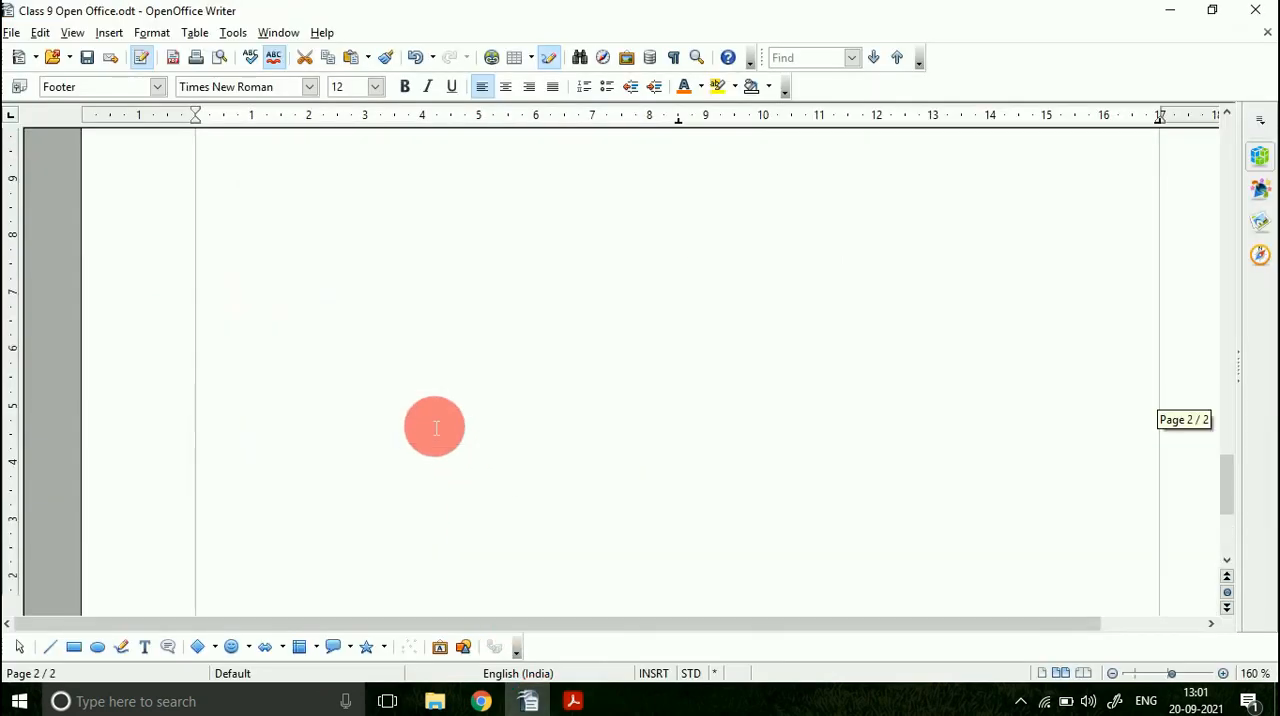
left_click(1112, 673)
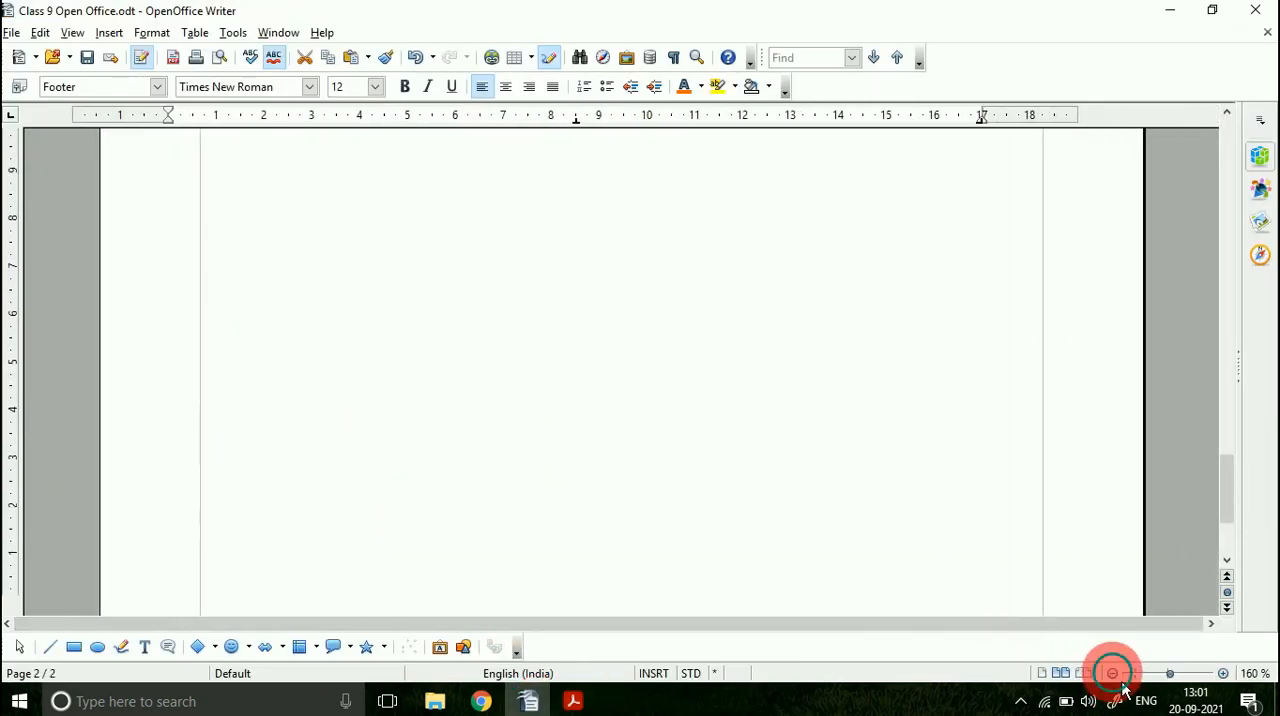
scroll(437, 434, "up", 10)
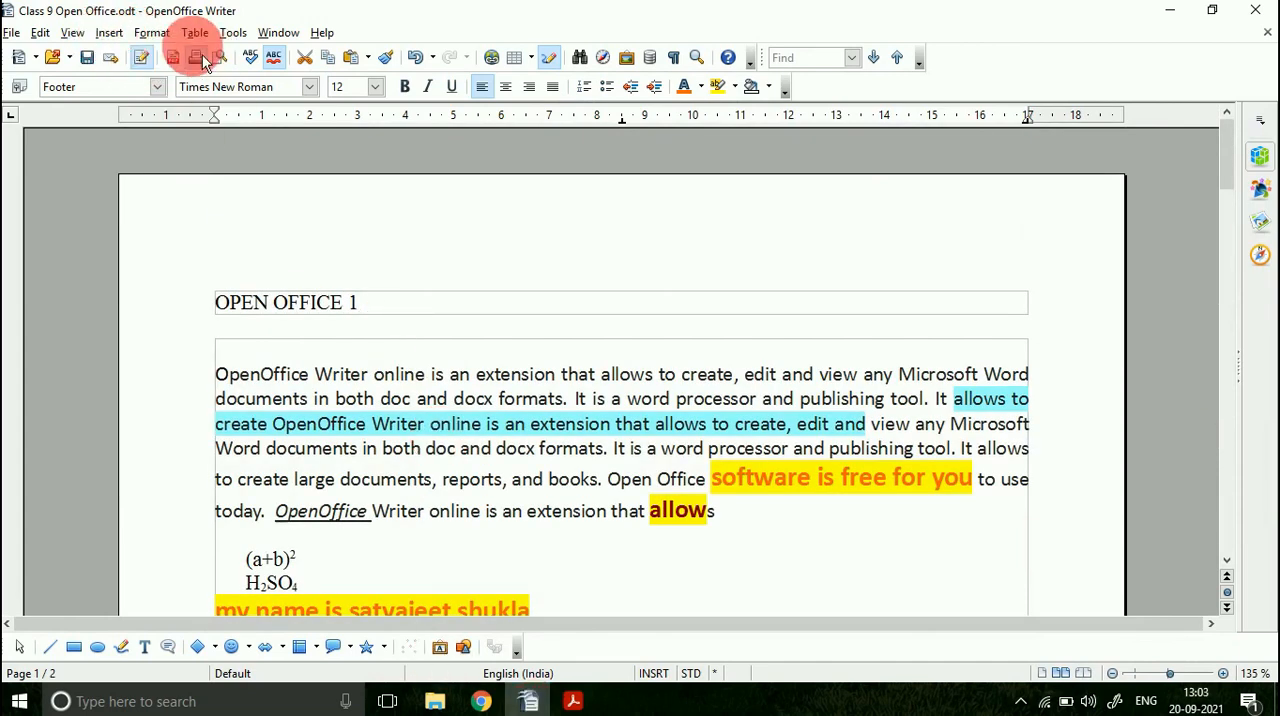
left_click(152, 32)
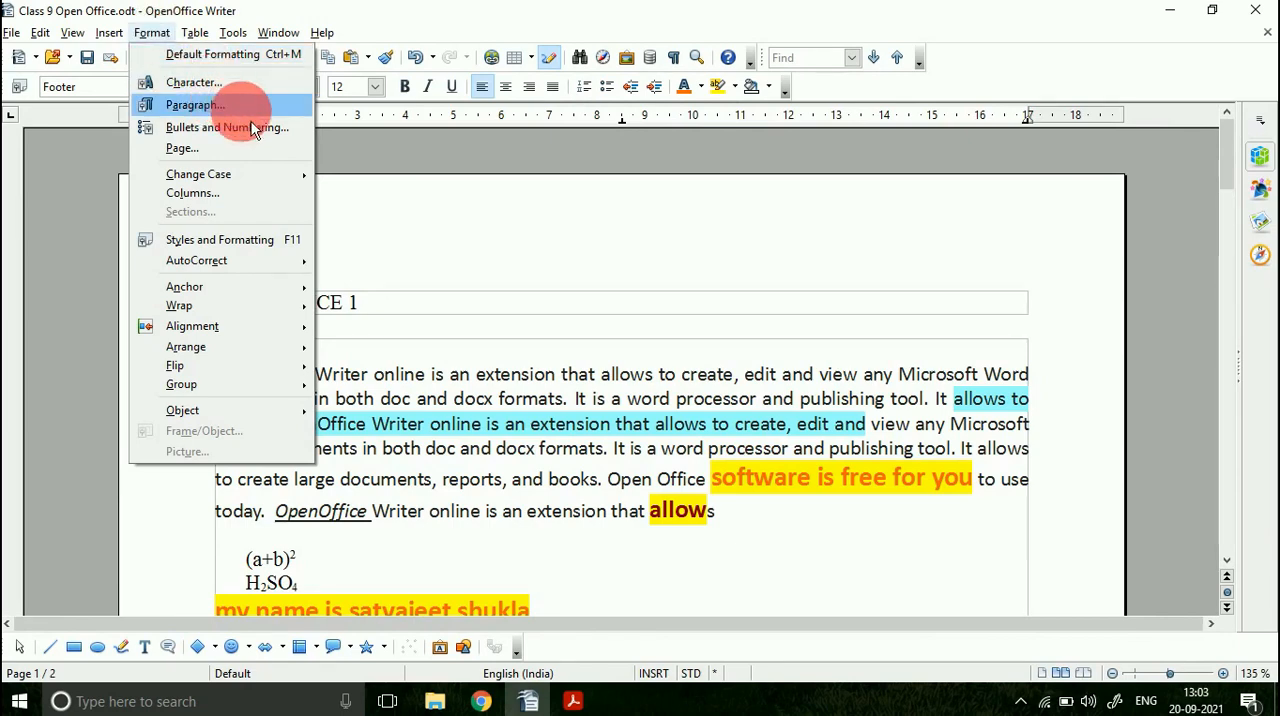
left_click(222, 153)
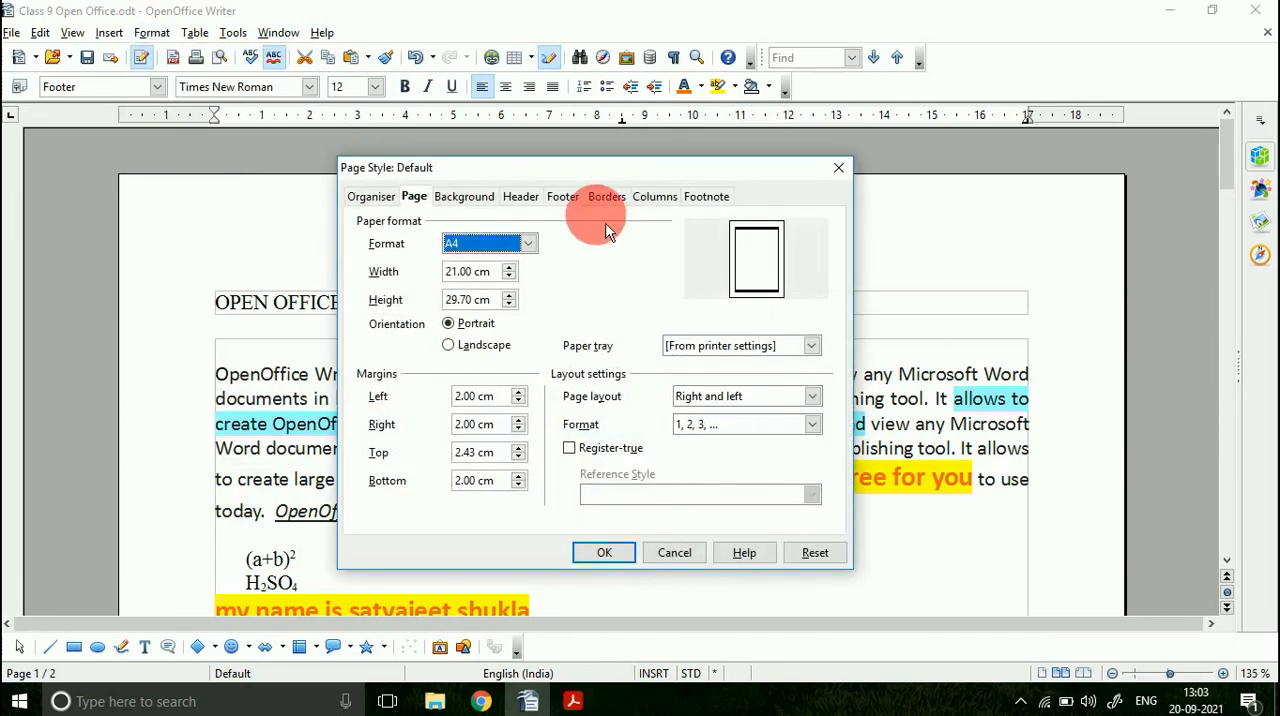
left_click(611, 206)
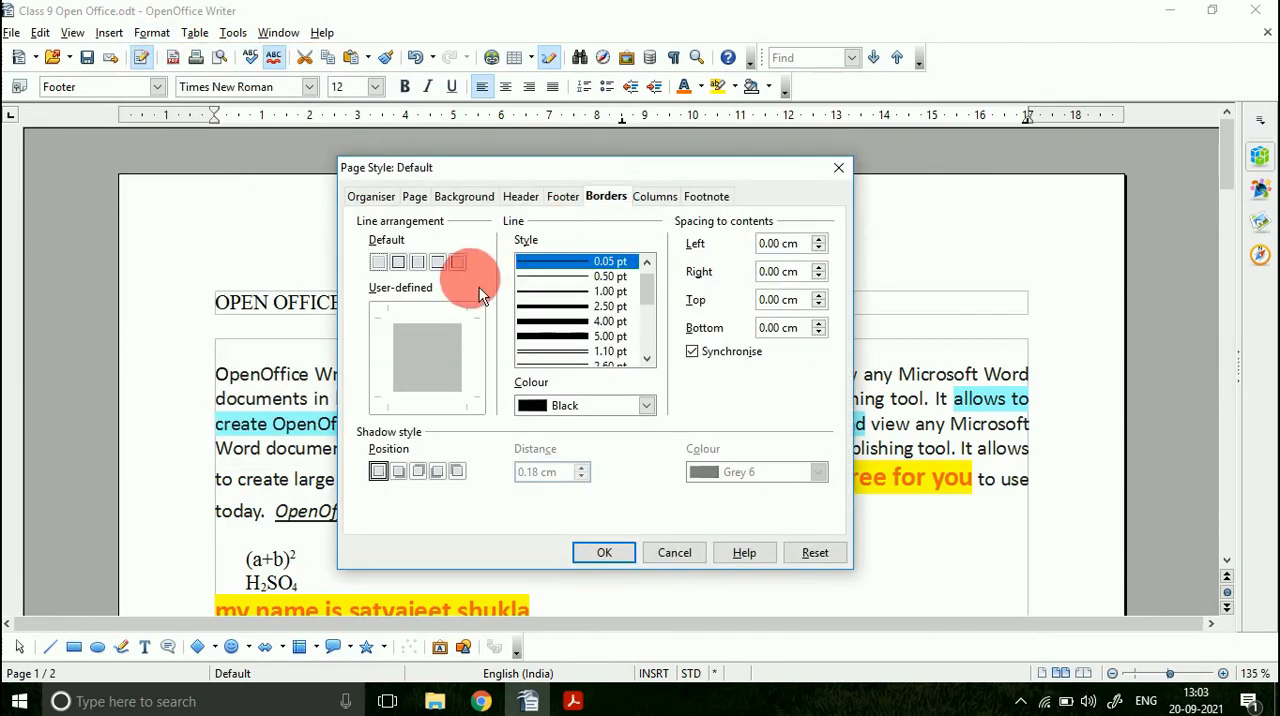
Step: Try to give the page a red 1.10 pt double-line border without choosing a line arrangement, and check the pages
left_click(540, 350)
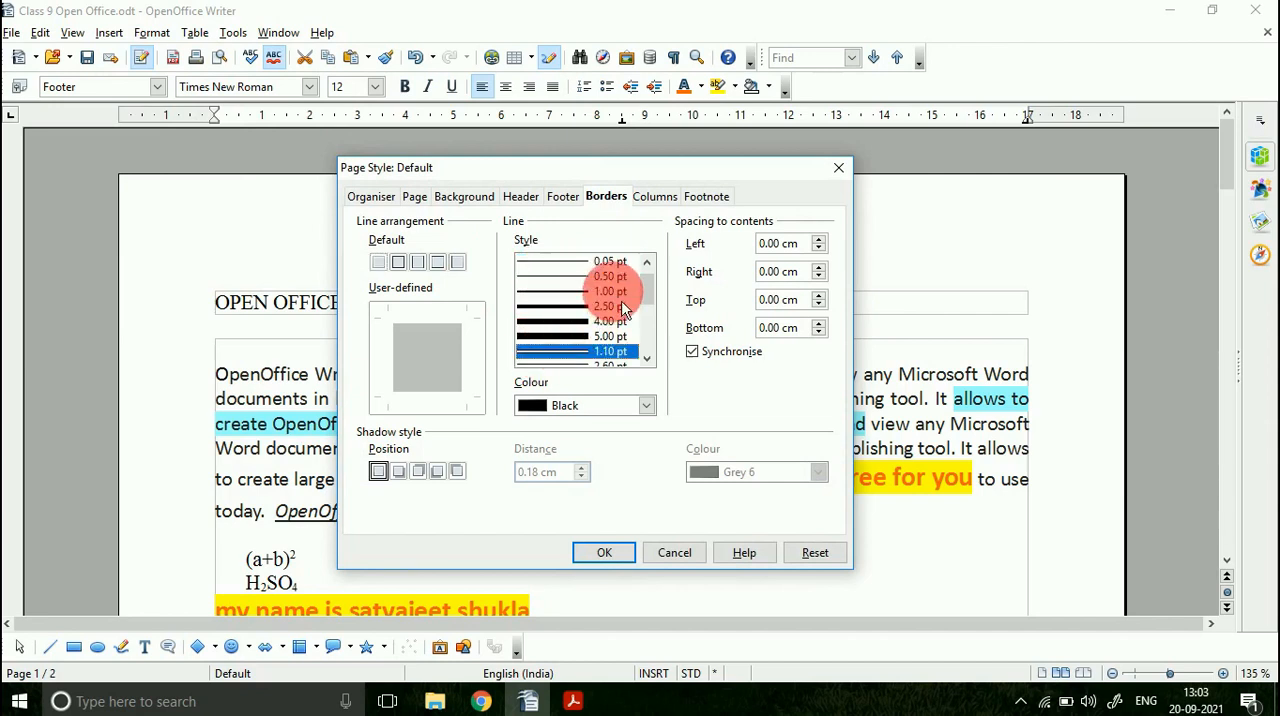
left_click(540, 405)
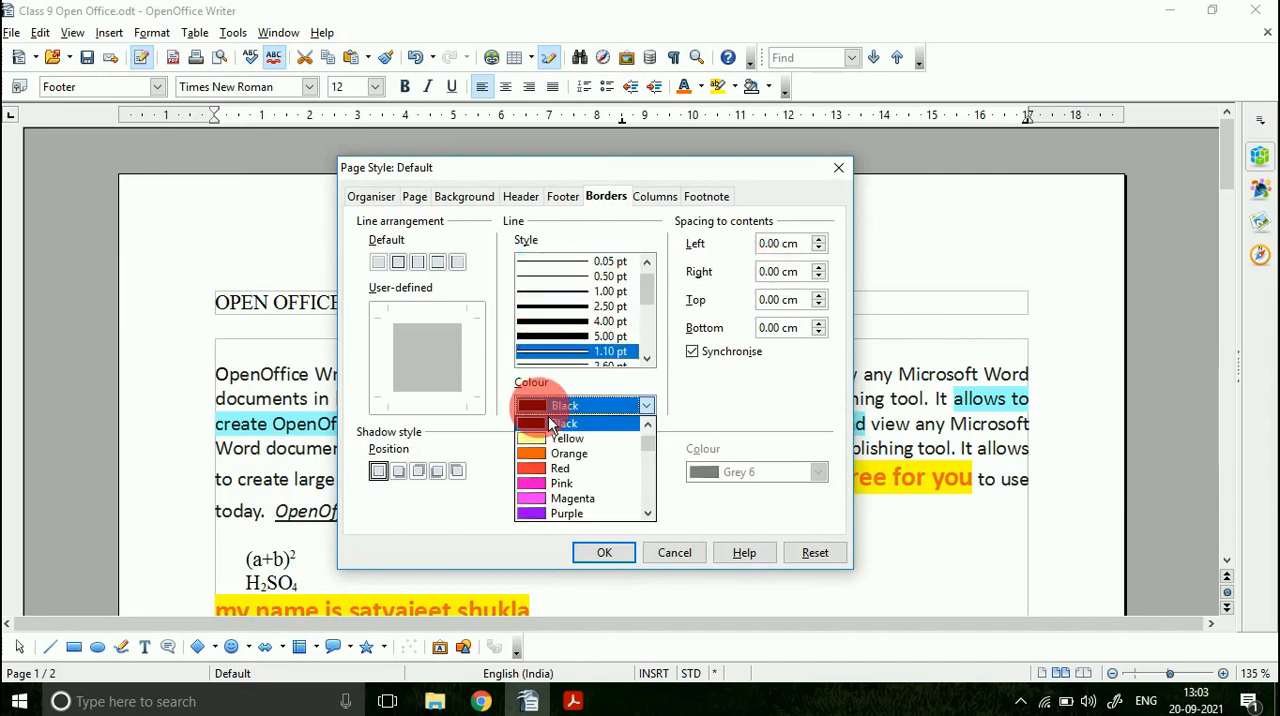
left_click(565, 468)
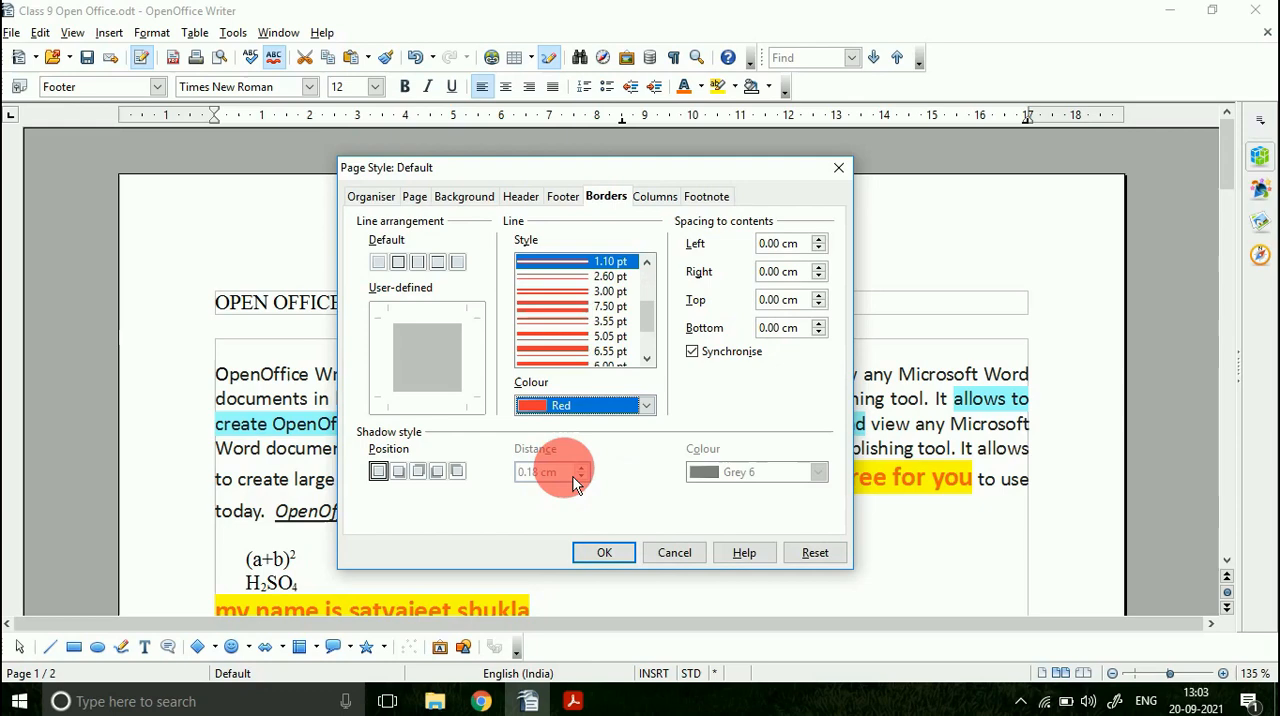
left_click(605, 565)
scroll(428, 382, "up", 3)
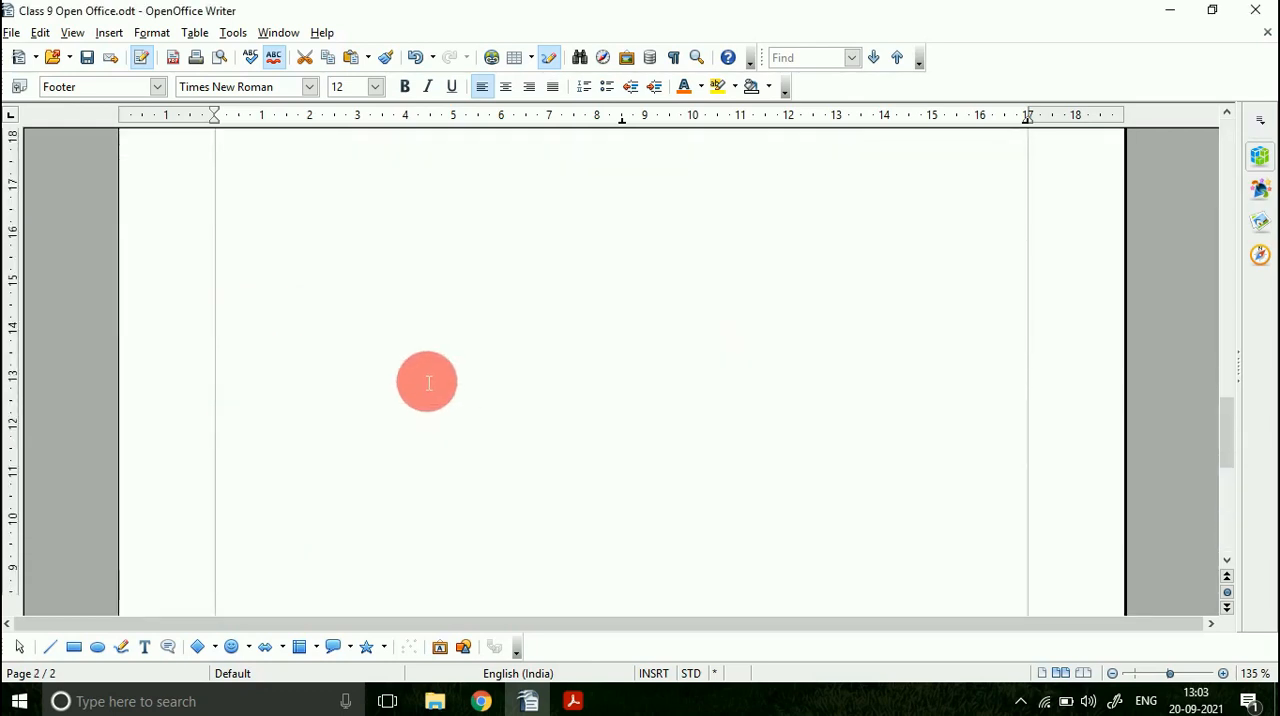
scroll(428, 382, "up", 15)
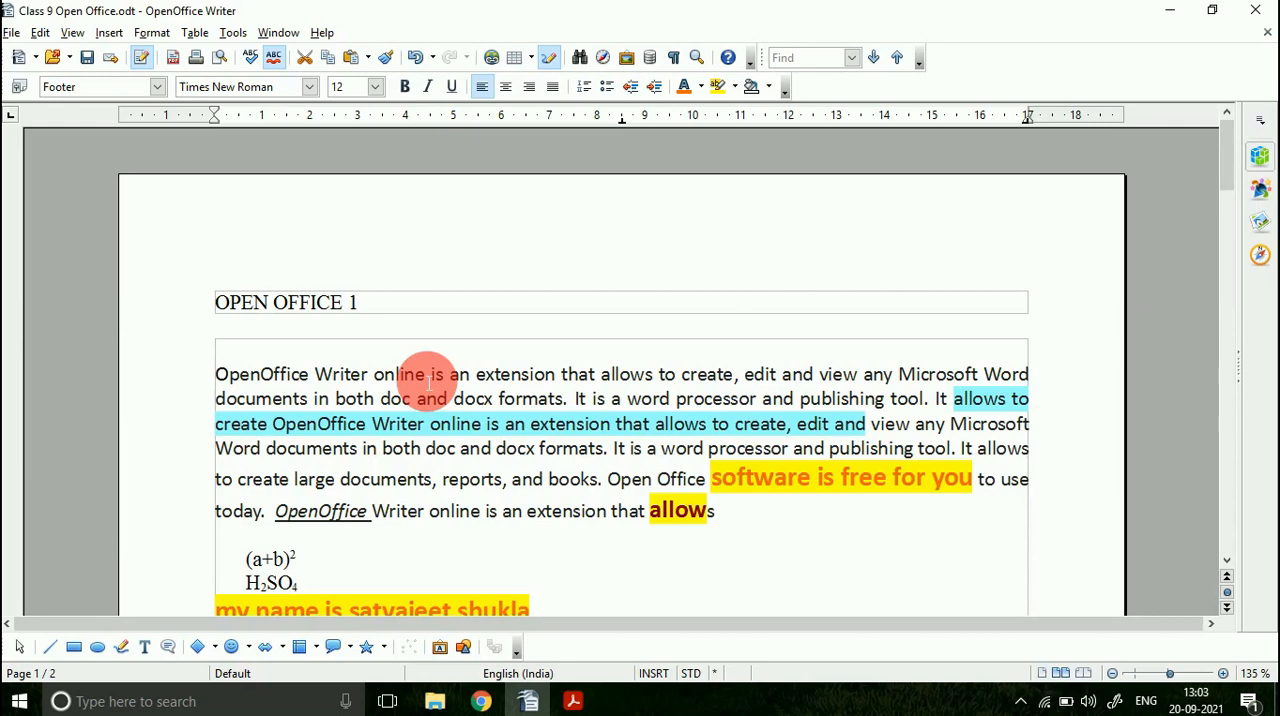
left_click(428, 382)
scroll(428, 382, "down", 5)
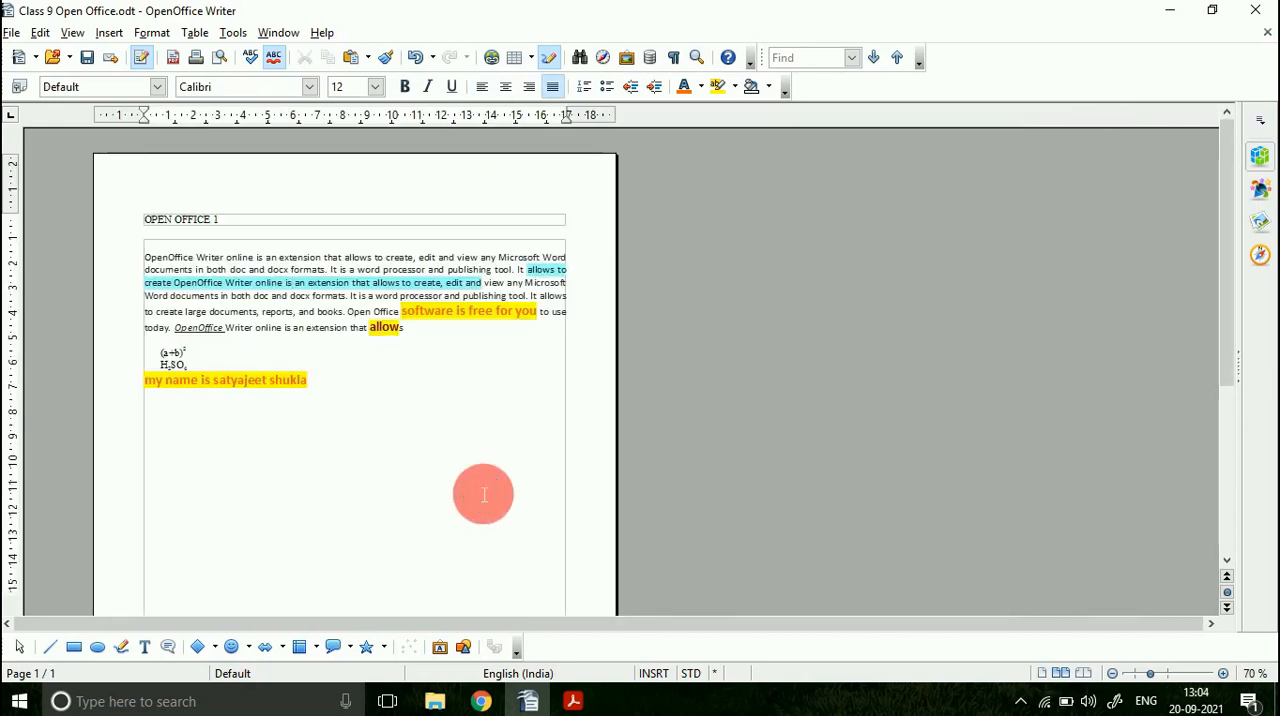
Step: Apply a red 1.10 pt double-line border on all four sides of the Default page style and check it on the page
left_click(195, 32)
left_click(146, 34)
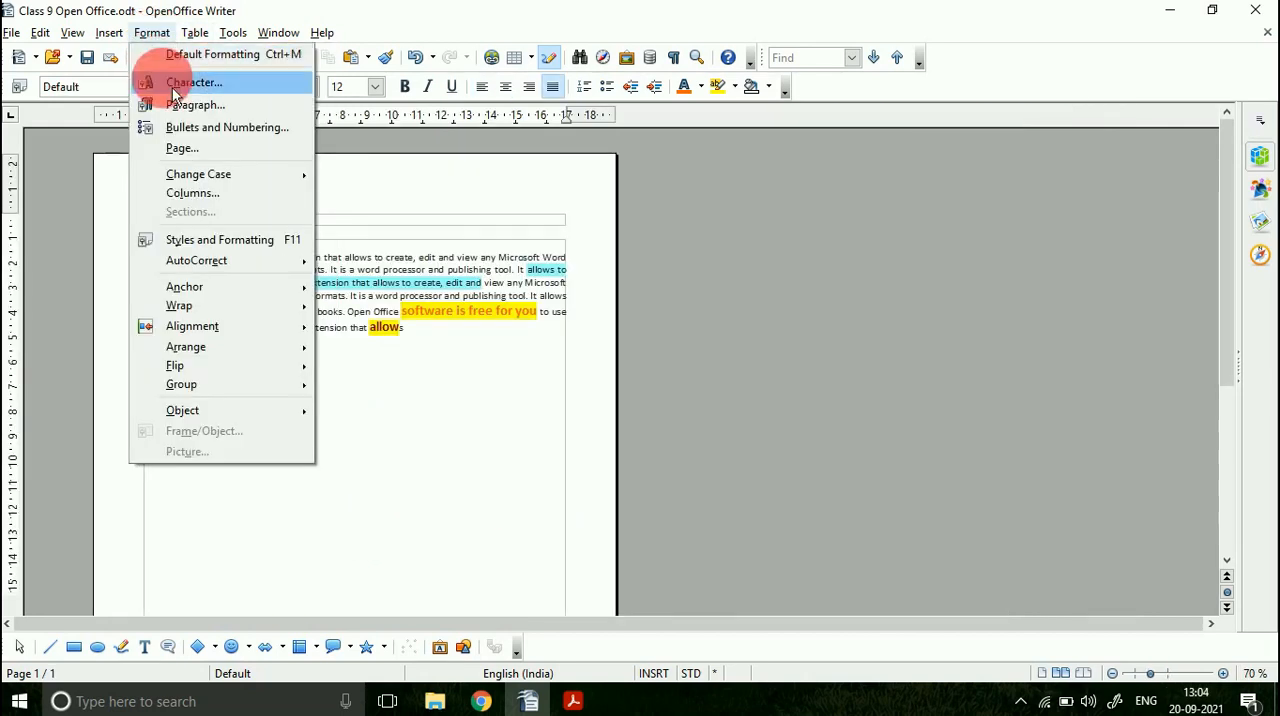
left_click(187, 150)
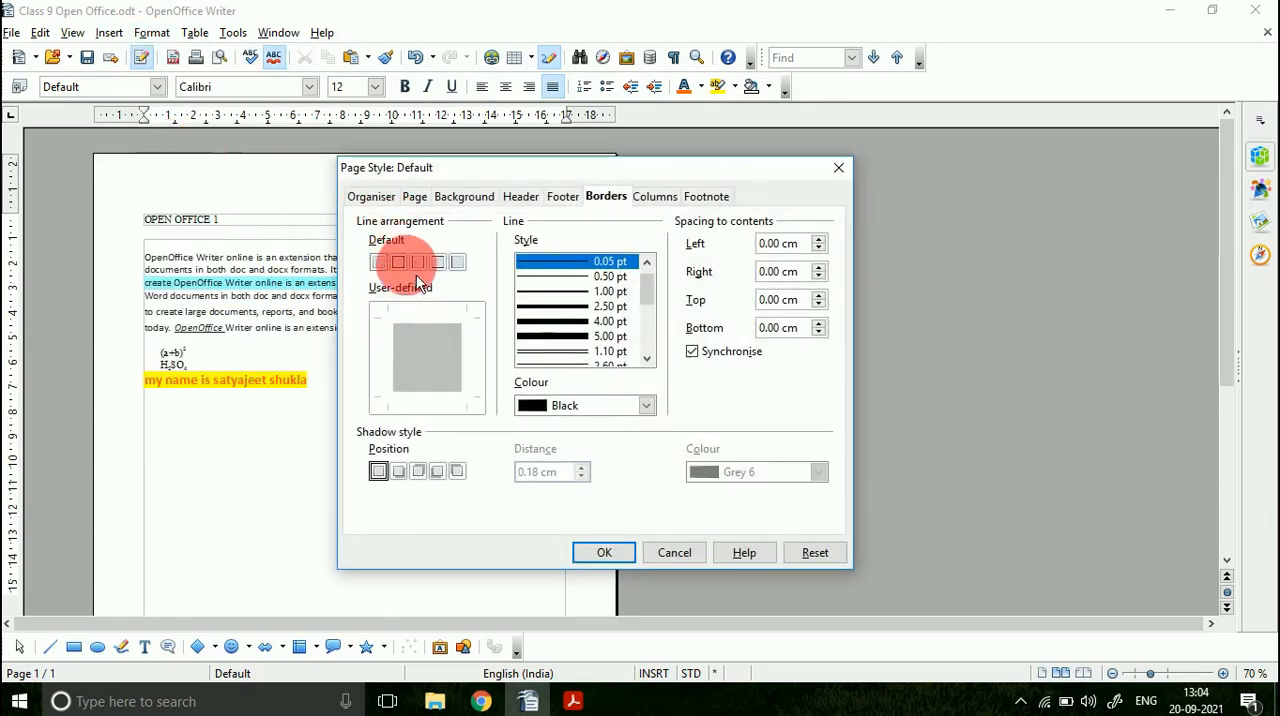
left_click(406, 268)
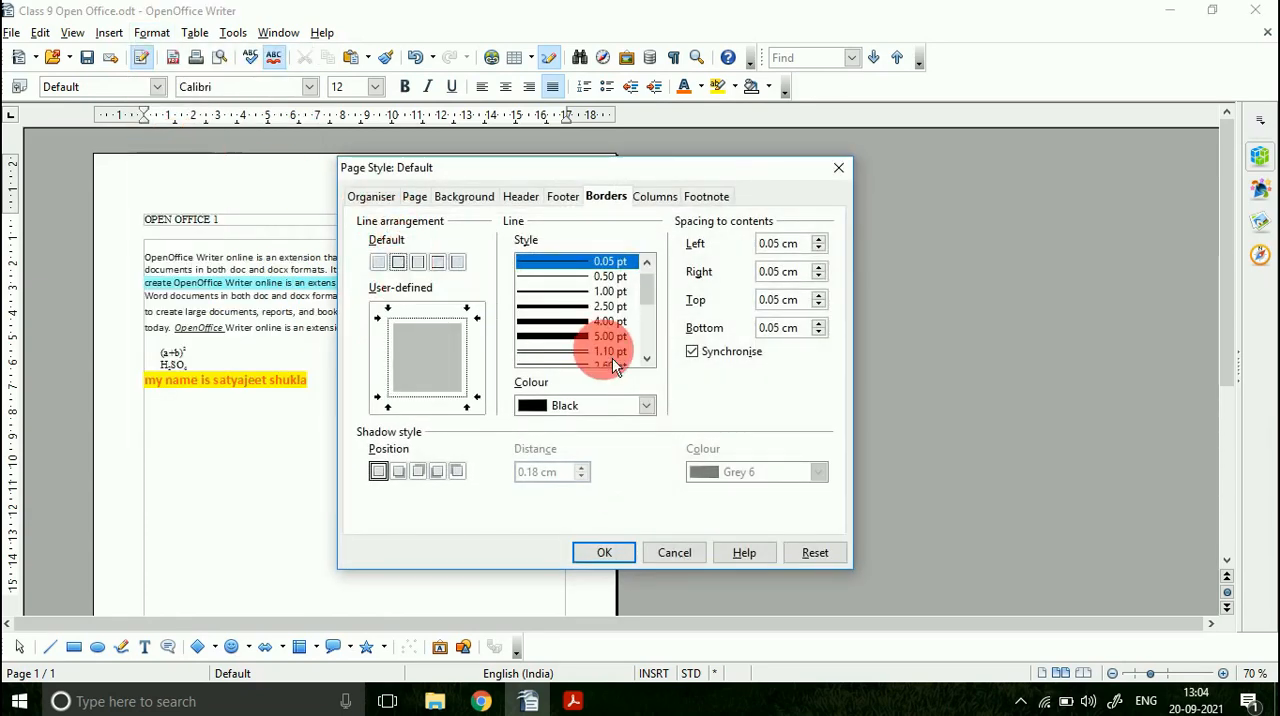
left_click(578, 352)
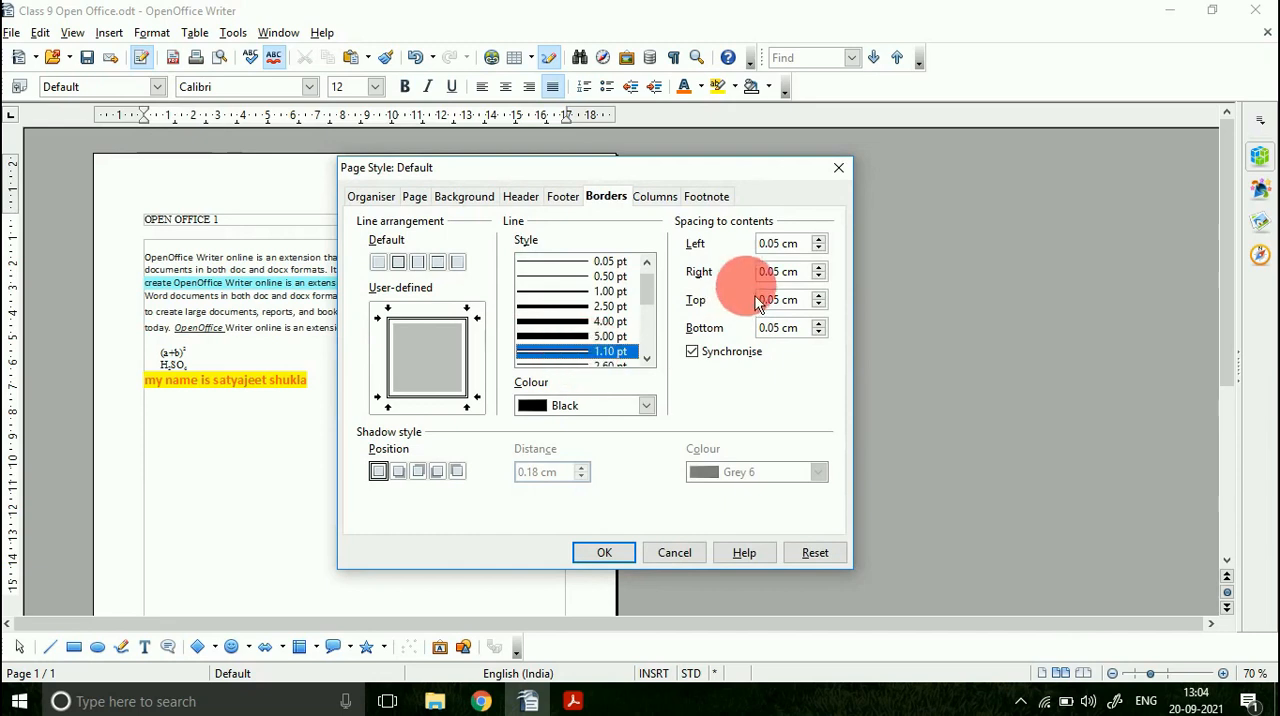
left_click(645, 406)
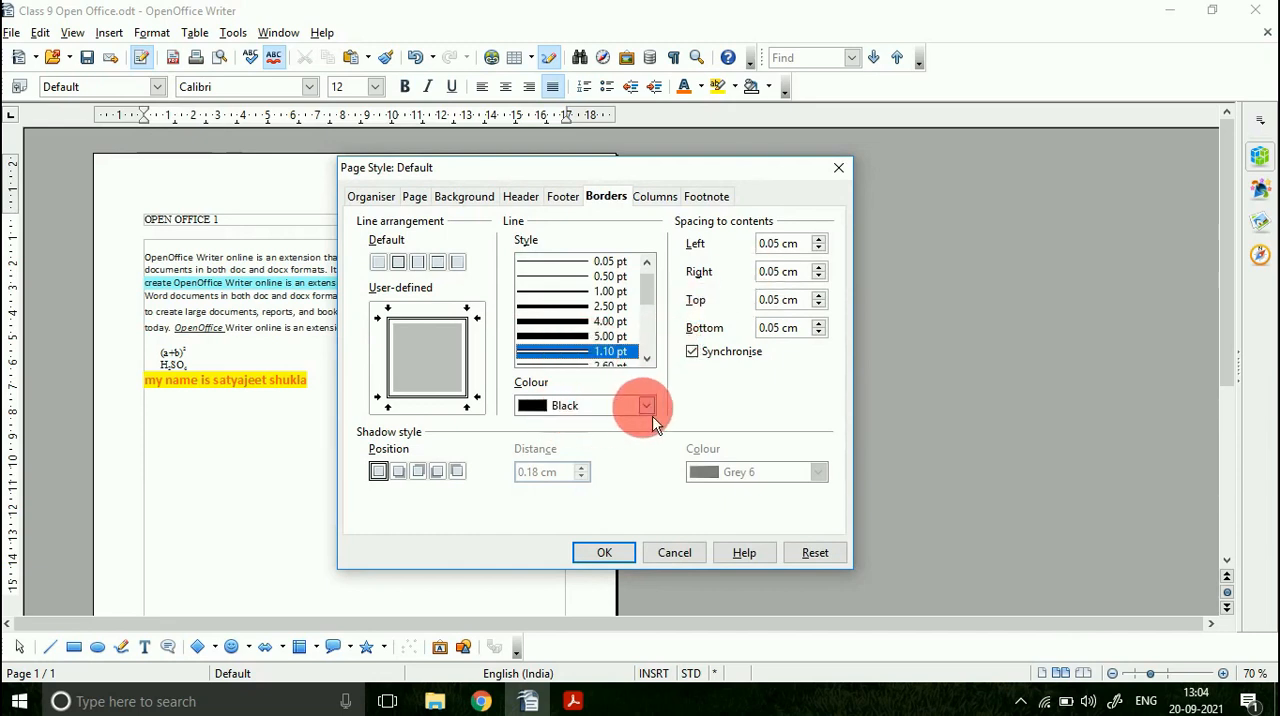
left_click(575, 466)
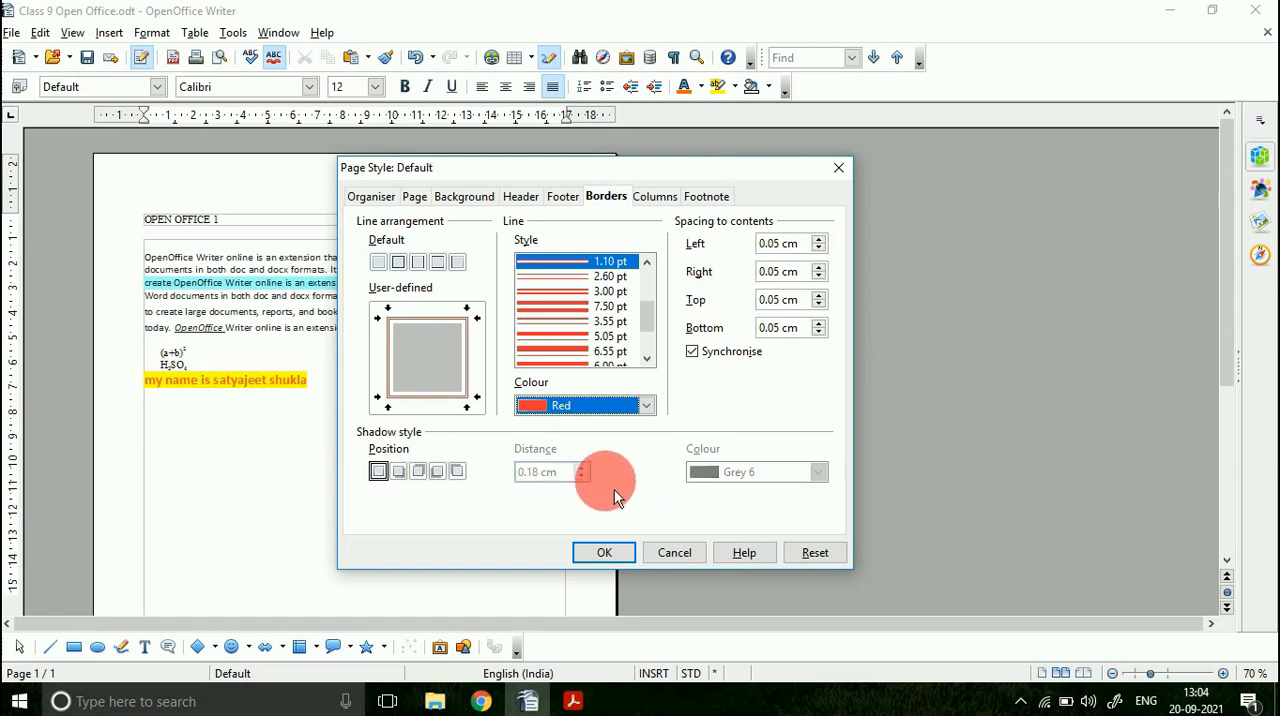
left_click(602, 552)
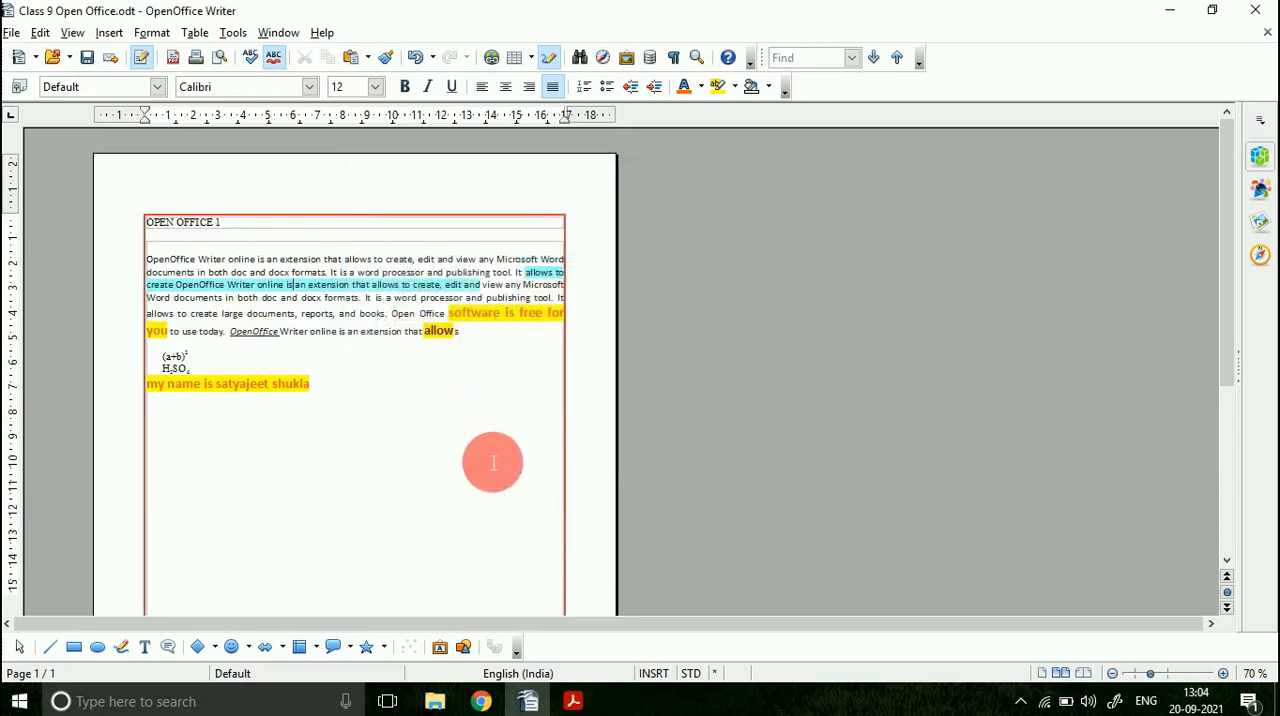
scroll(495, 462, "down", 6)
scroll(498, 468, "up", 3)
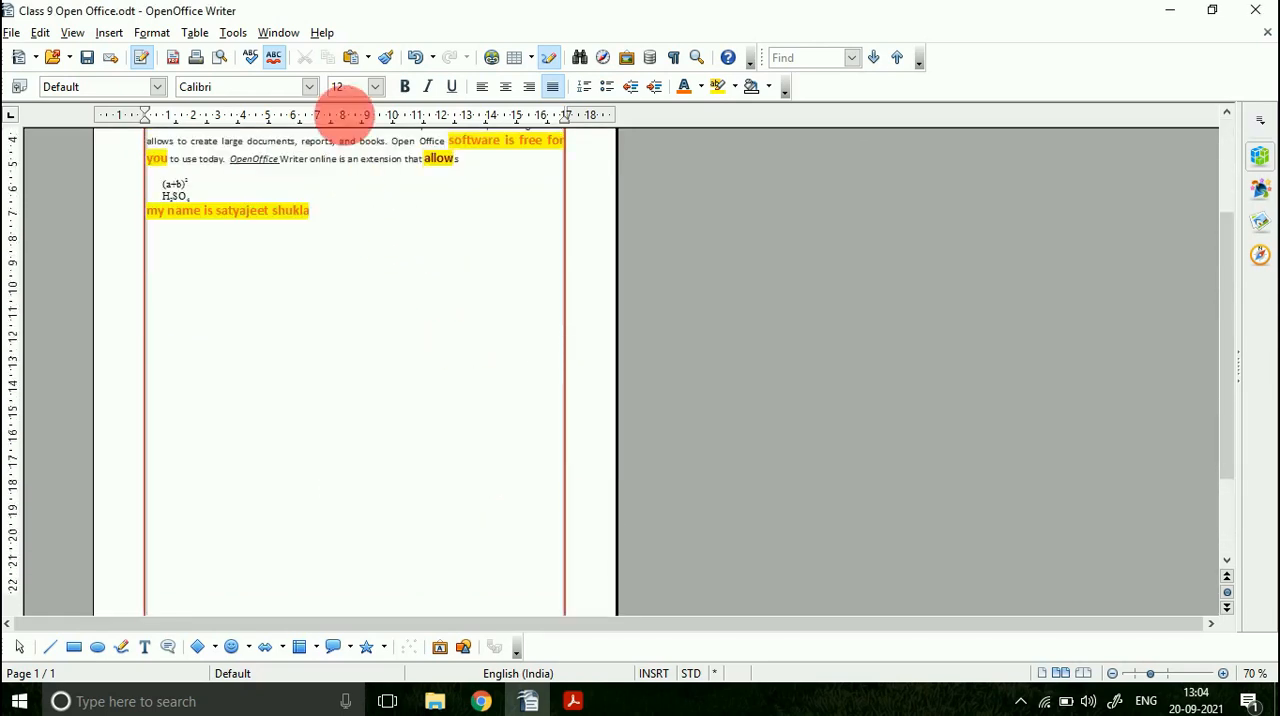
Step: Change the red page border to a thicker double-line style and enlarge the page view to 110 % to inspect it
left_click(152, 32)
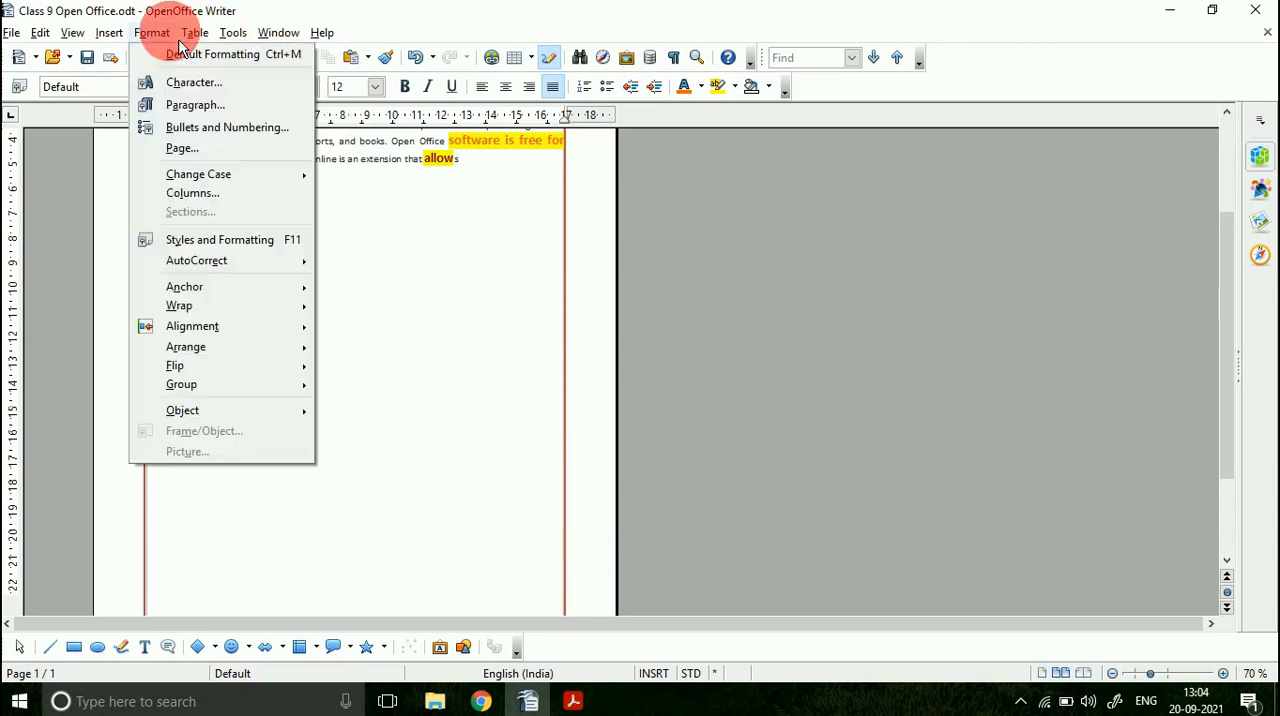
left_click(185, 148)
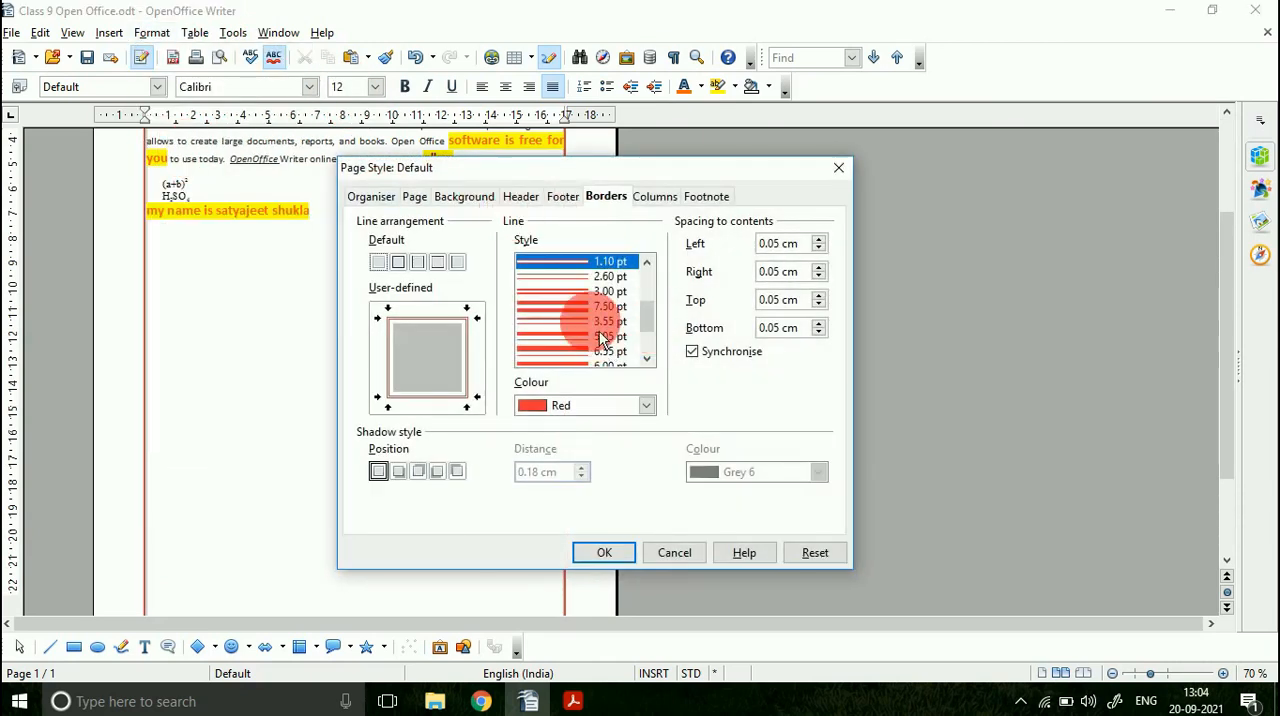
left_click_drag(658, 316, 657, 338)
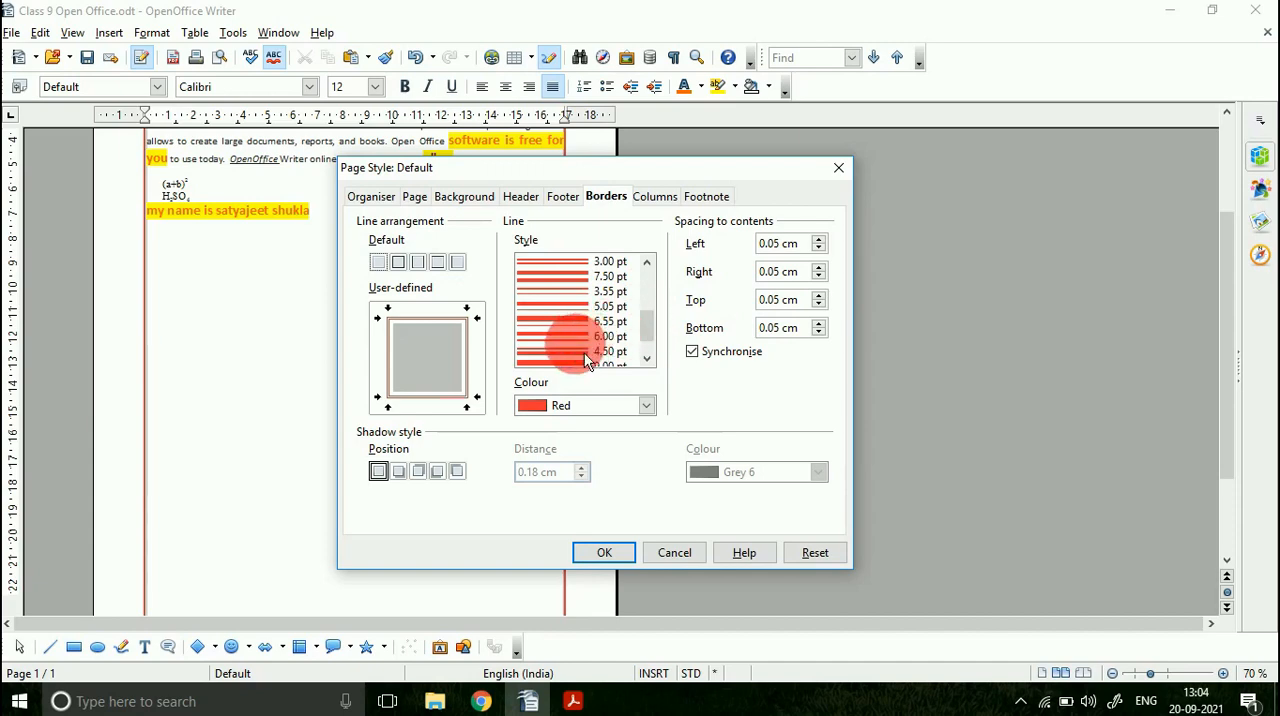
left_click(612, 560)
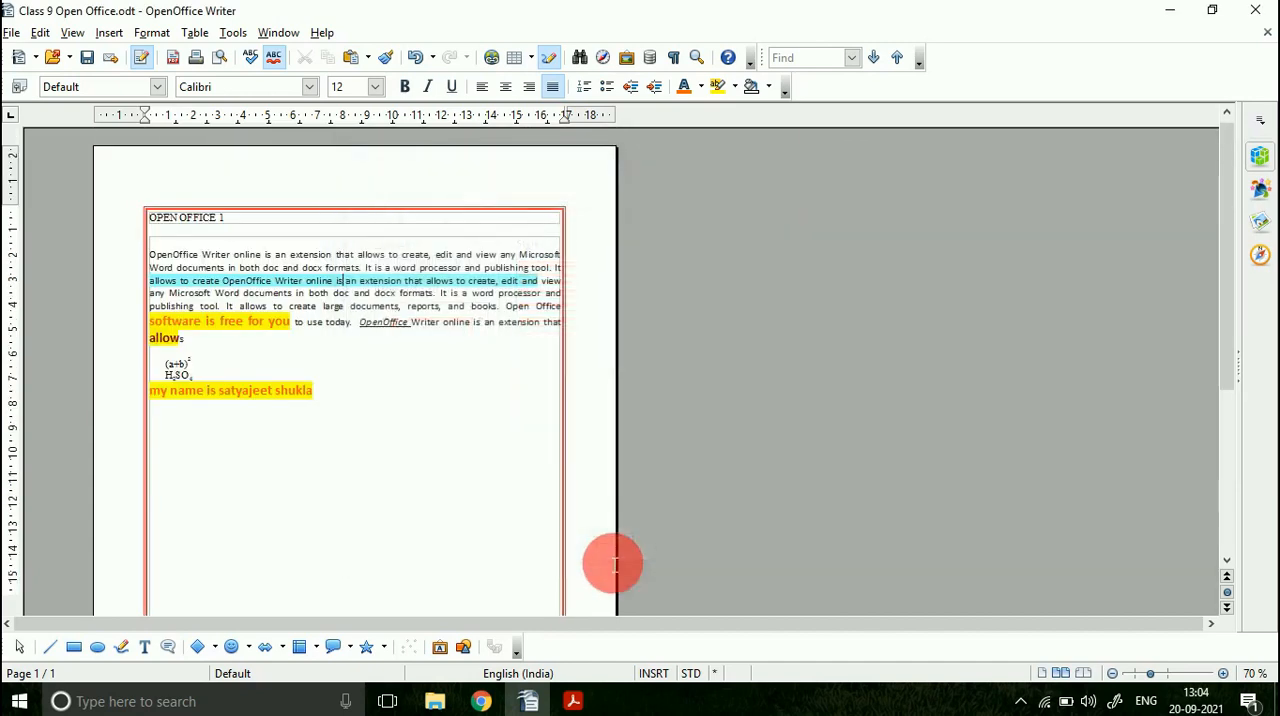
left_click(1223, 674)
left_click(1223, 674)
left_click(1223, 674)
left_click(1223, 674)
left_click(1223, 674)
left_click(1223, 674)
left_click(1223, 674)
left_click(1223, 674)
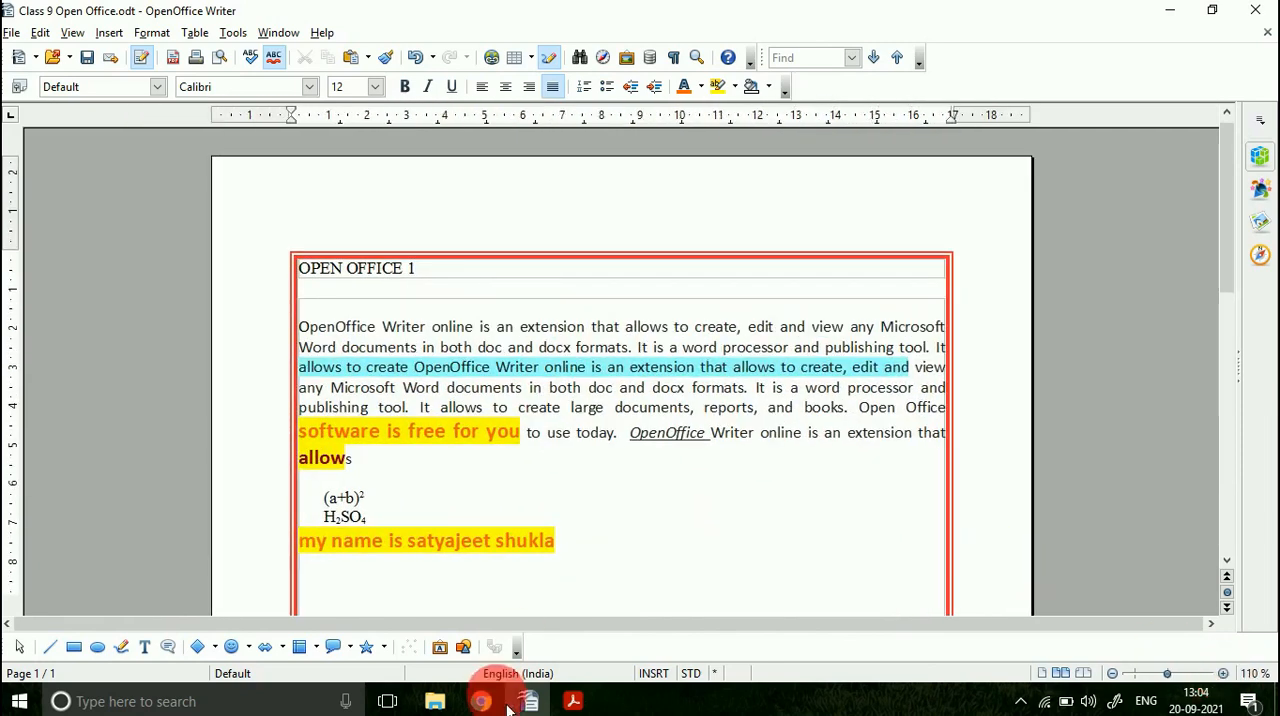
Step: Switch to the PDF and look through the Let Us Revise summary points up to the Assisted Practice questions
left_click(573, 701)
scroll(499, 578, "down", 2)
scroll(499, 580, "down", 8)
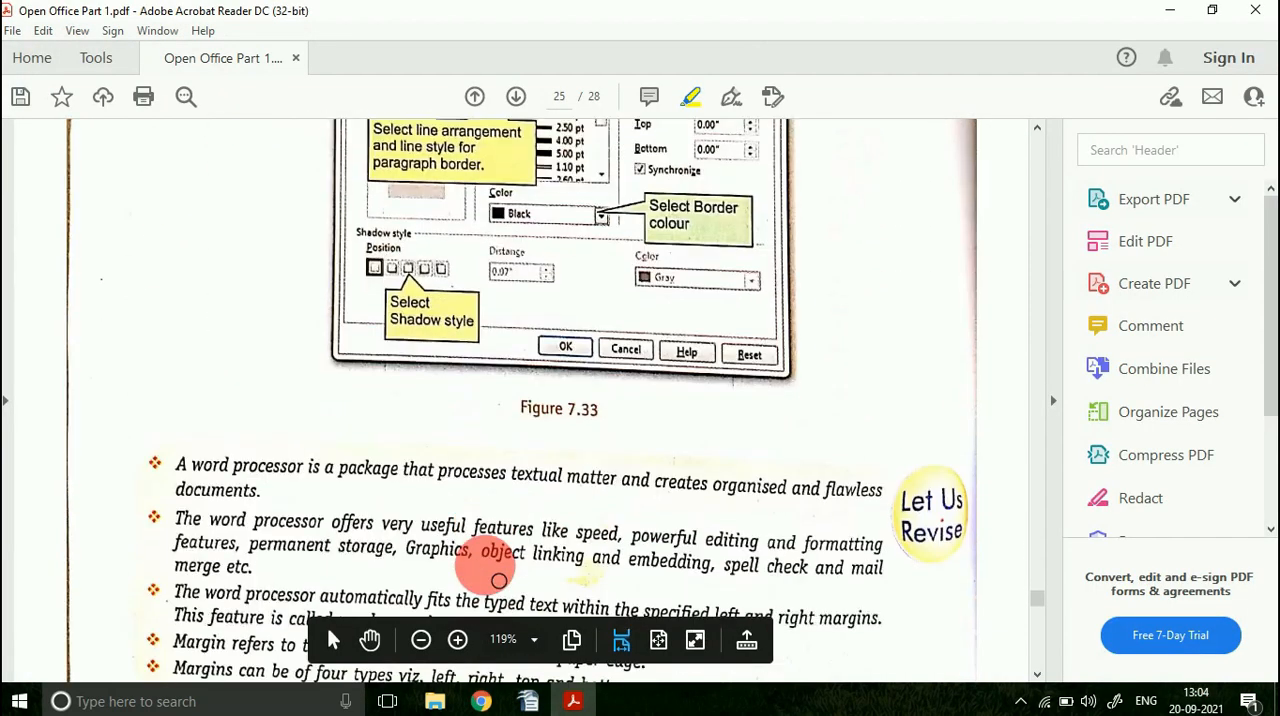
scroll(499, 580, "down", 10)
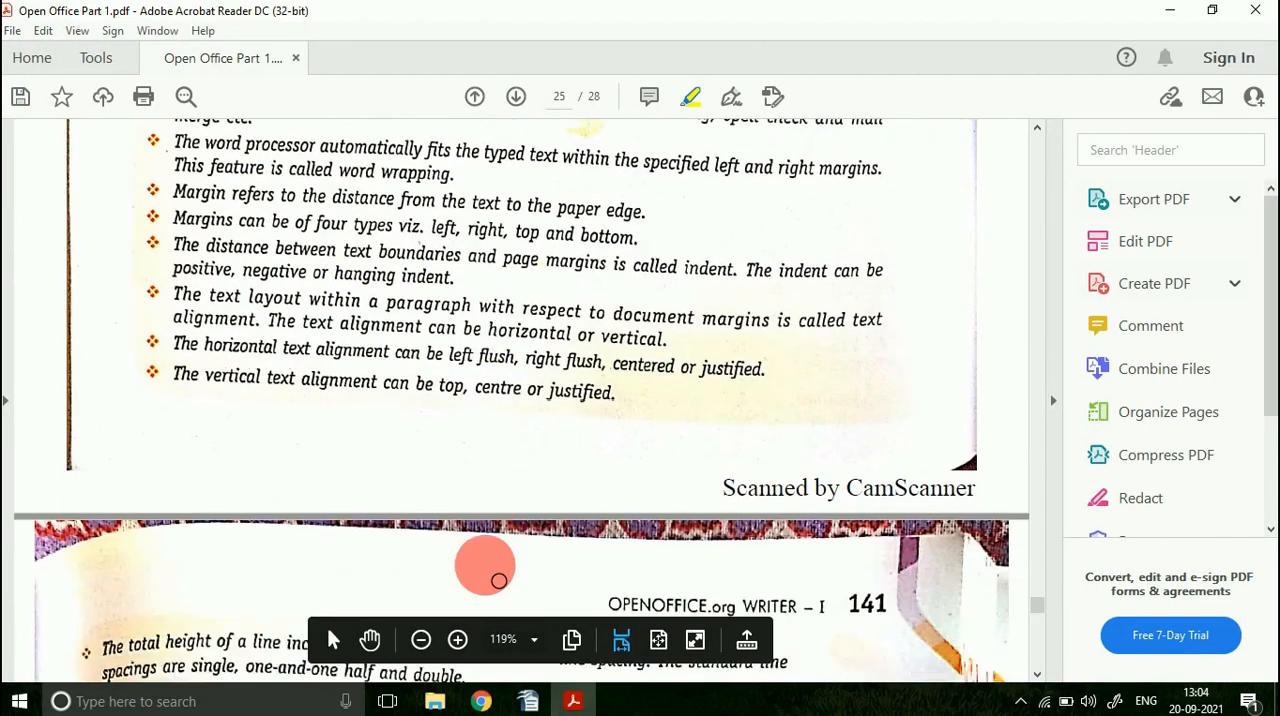
scroll(499, 580, "down", 3)
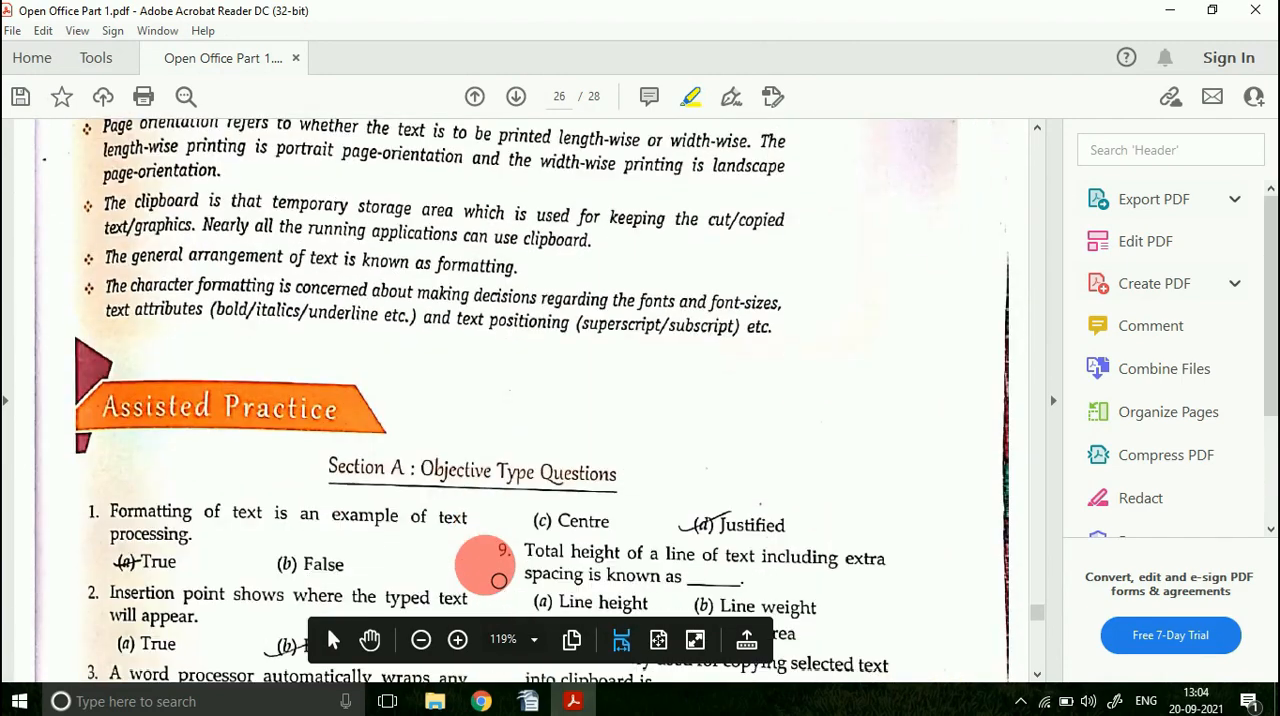
scroll(499, 580, "up", 6)
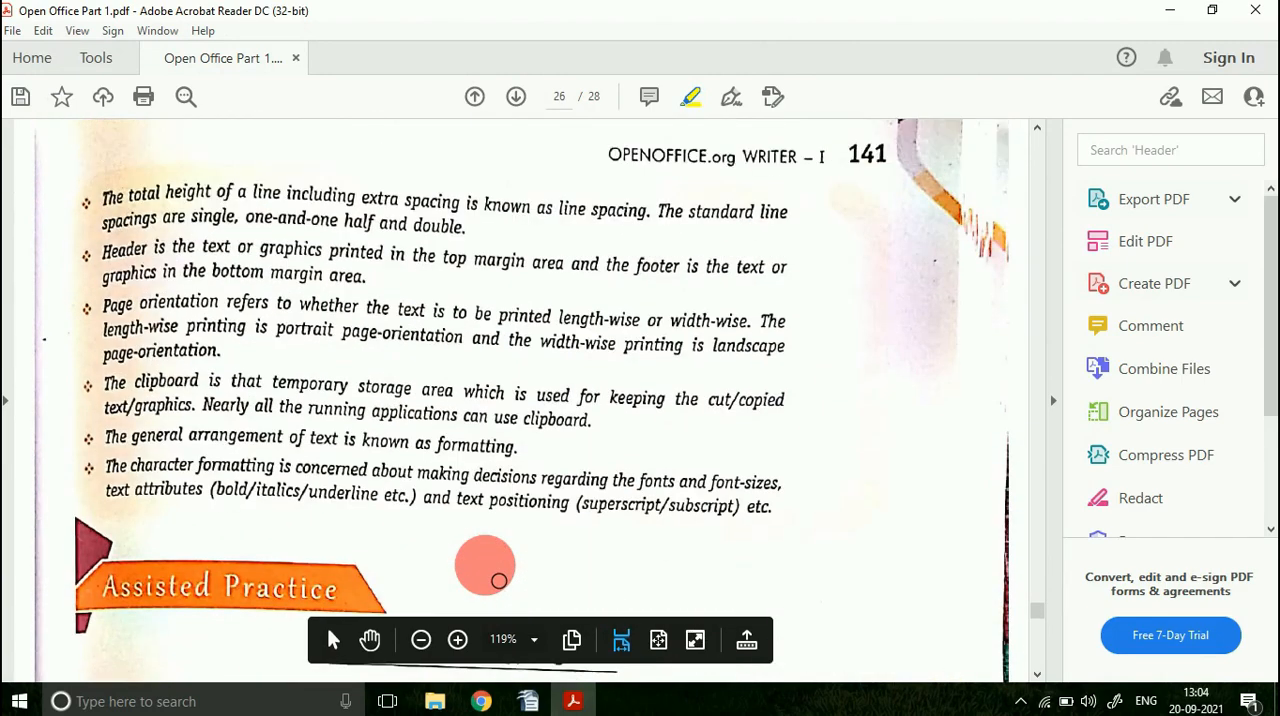